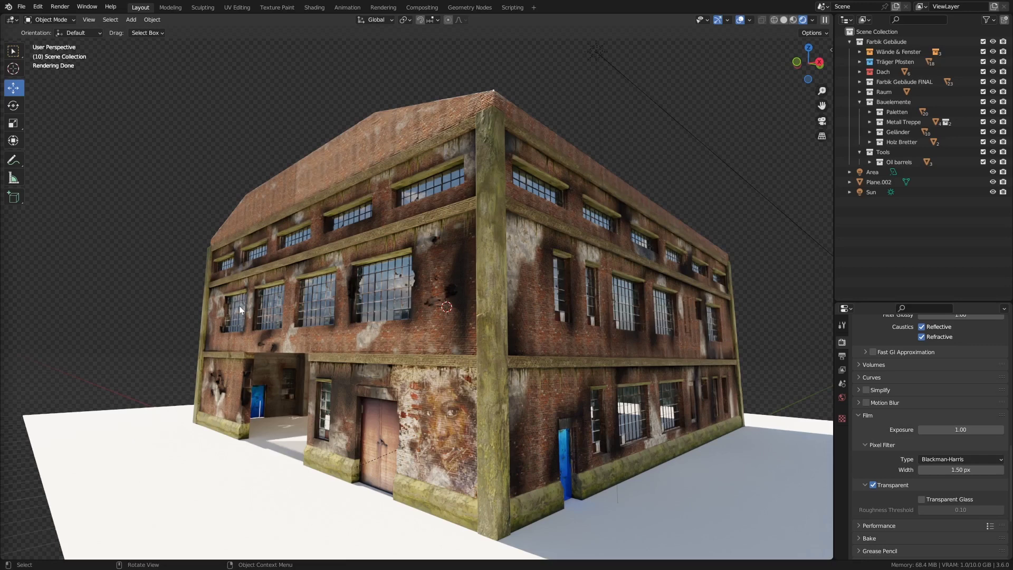
pyautogui.moveTo(251, 224); pyautogui.dragTo(286, 244, button='middle')
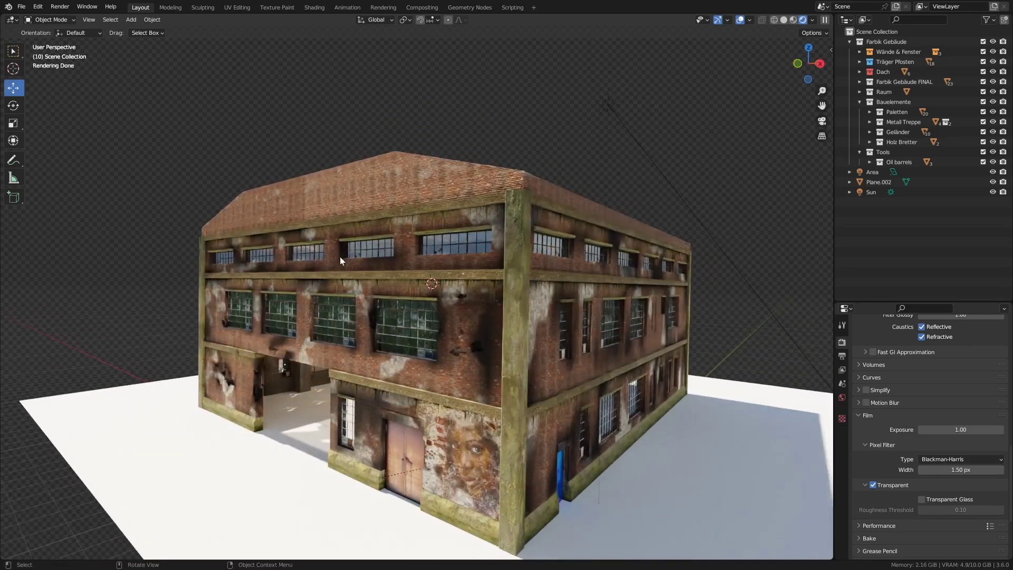
pyautogui.moveTo(401, 267); pyautogui.dragTo(449, 154, button='middle')
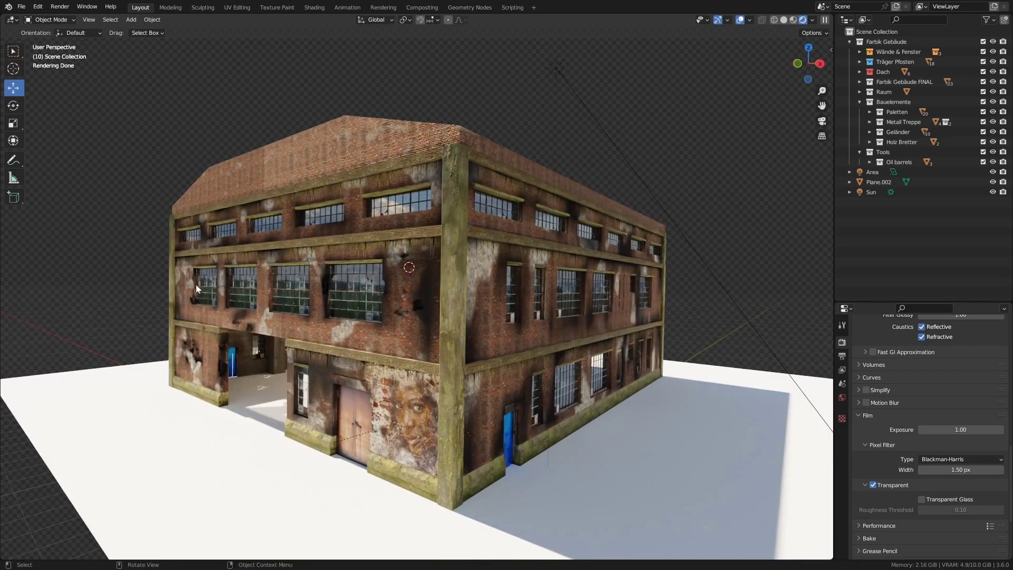
pyautogui.moveTo(225, 335); pyautogui.dragTo(253, 320, button='middle')
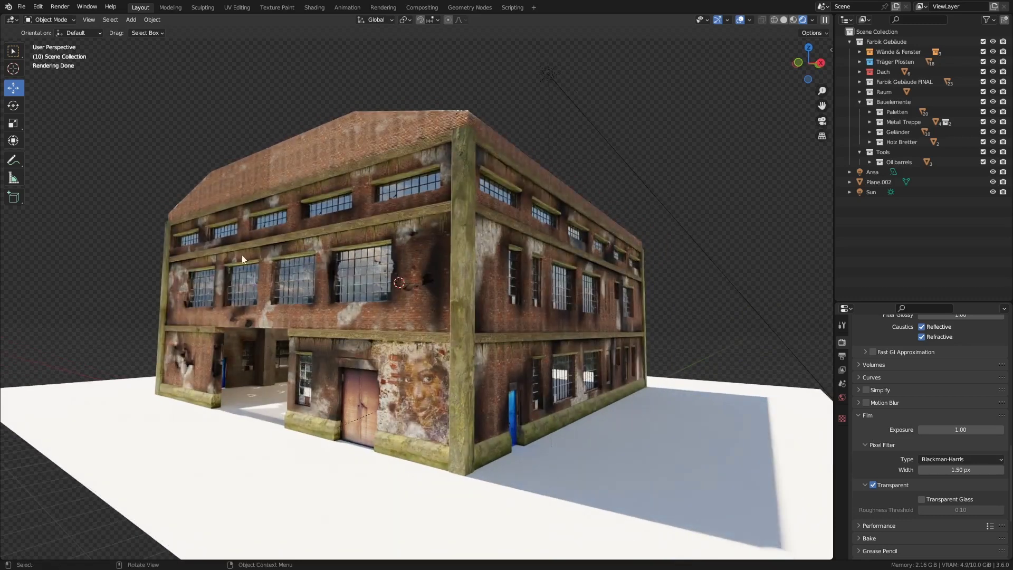
pyautogui.moveTo(236, 238); pyautogui.dragTo(247, 271, button='middle')
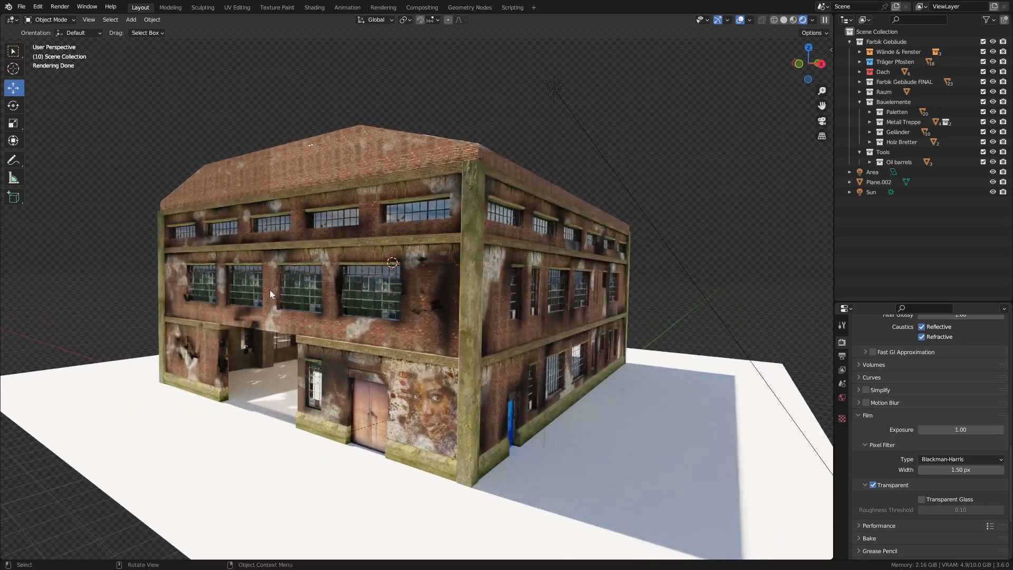
pyautogui.moveTo(292, 325); pyautogui.dragTo(289, 305, button='middle')
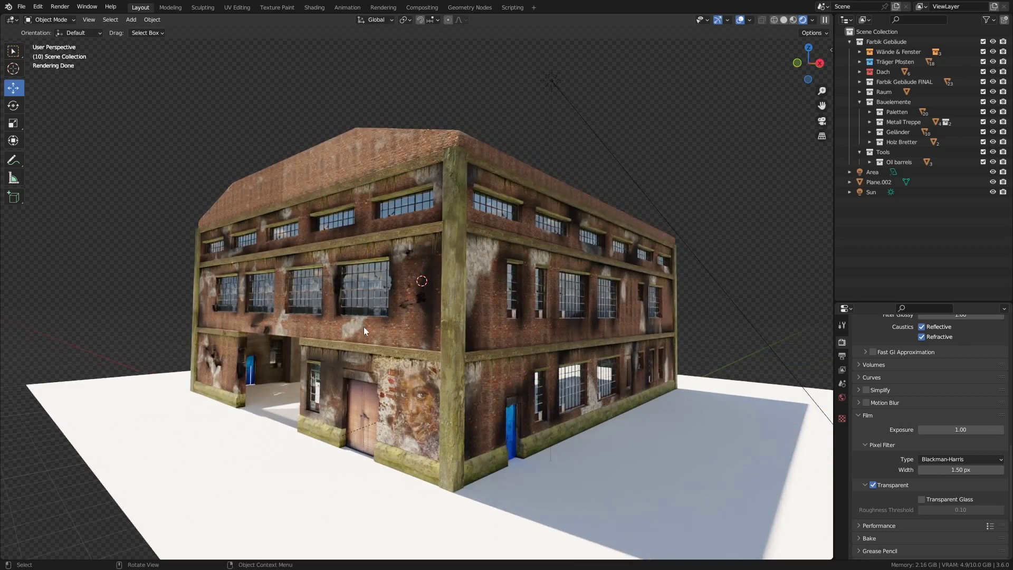
pyautogui.moveTo(373, 325); pyautogui.dragTo(382, 322, button='middle')
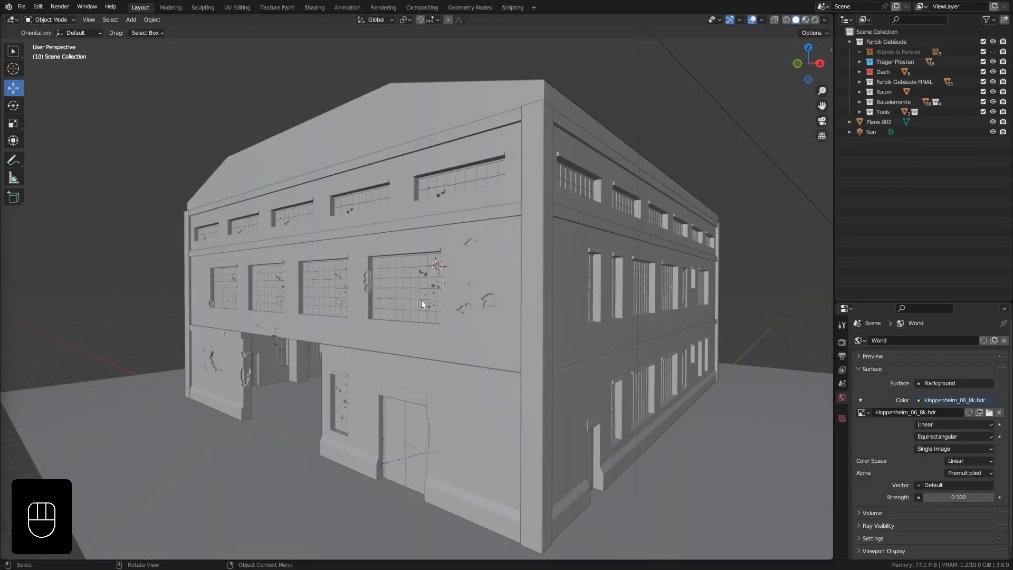
# - Expand the Farbik Gebäude FINAL collection and check which building parts its Brick Wall SIMPLE objects are
pyautogui.moveTo(421, 304); pyautogui.dragTo(319, 372, button='middle')
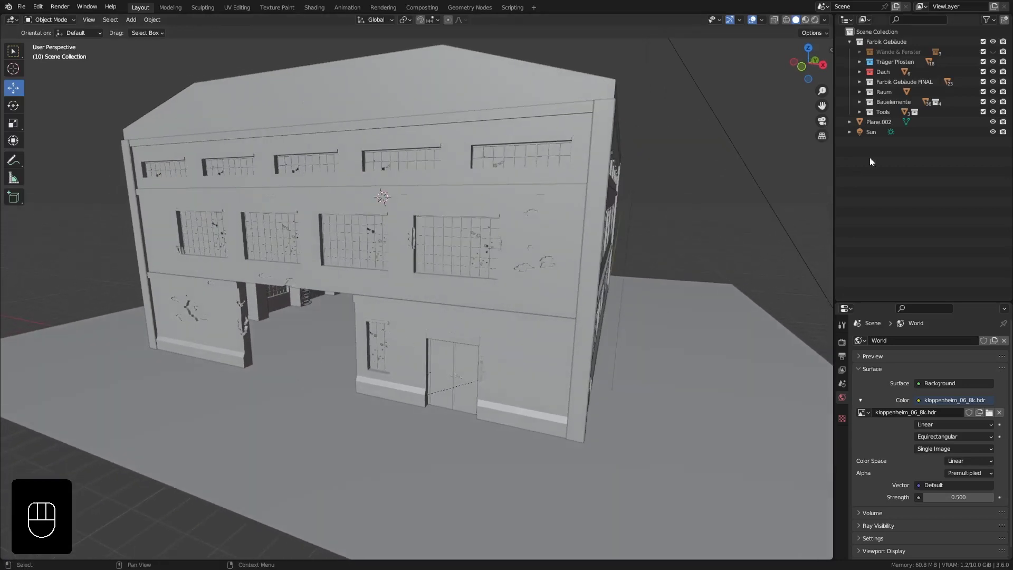
pyautogui.click(891, 82)
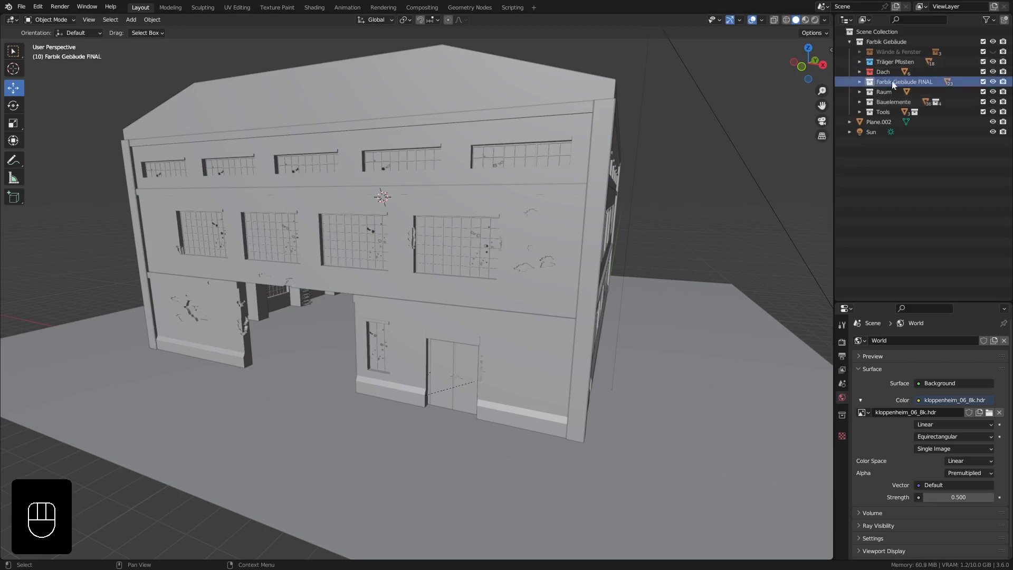
pyautogui.click(859, 81)
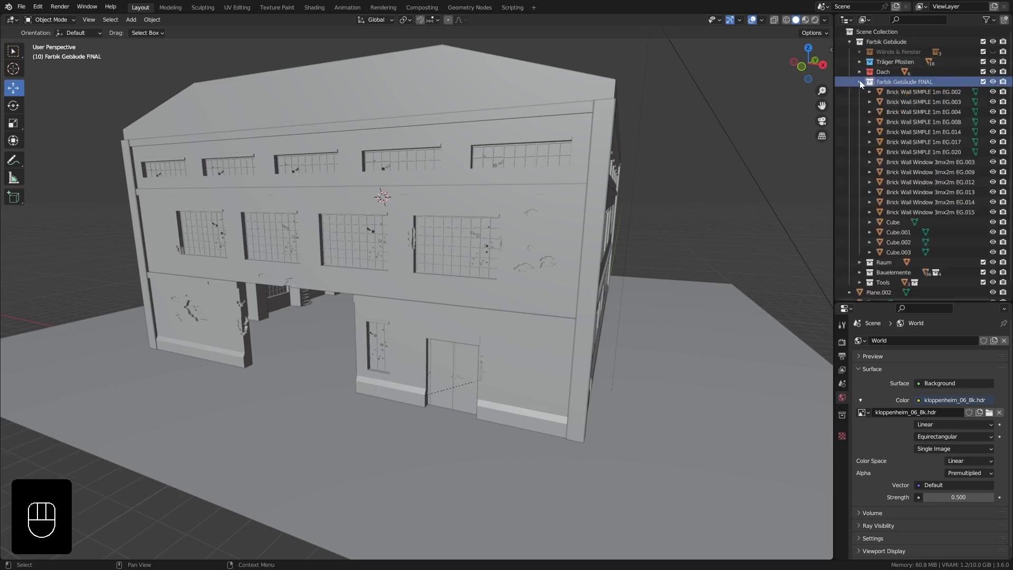
pyautogui.click(896, 93)
pyautogui.click(901, 120)
pyautogui.click(902, 132)
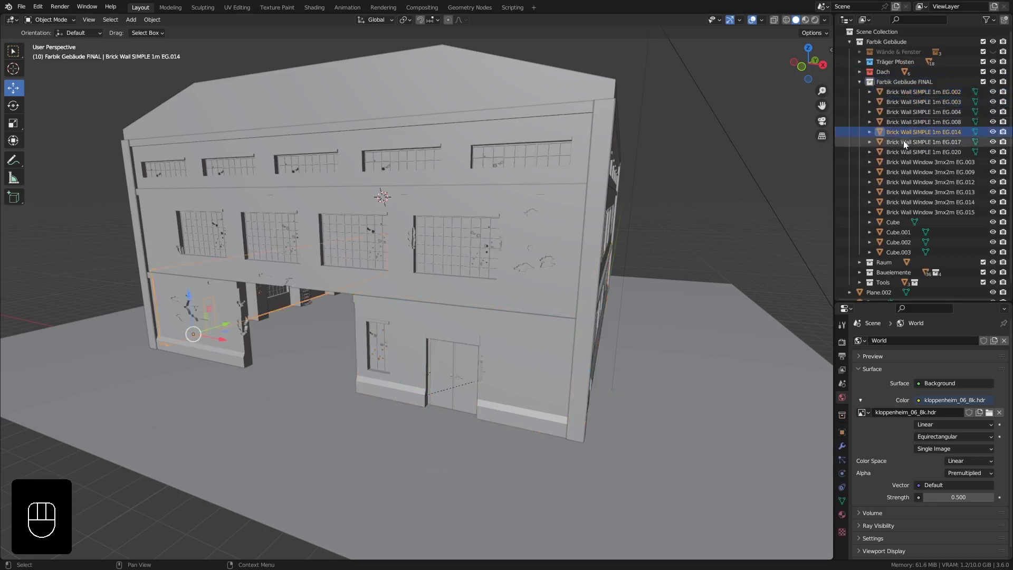
# - Create a new collection inside Farbik Gebäude FINAL and name it Walls
pyautogui.rightClick(896, 84)
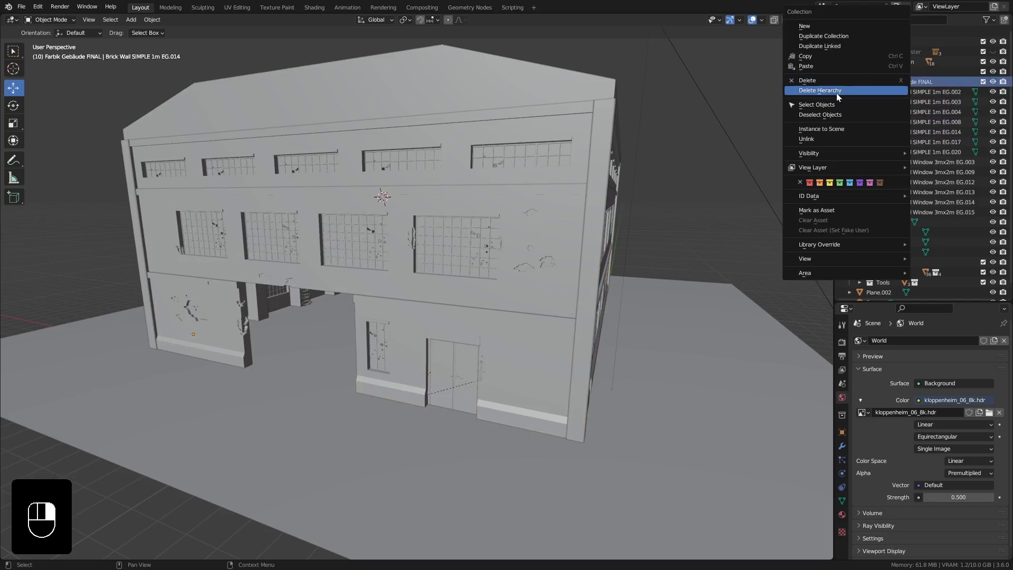
pyautogui.click(811, 27)
pyautogui.click(895, 91)
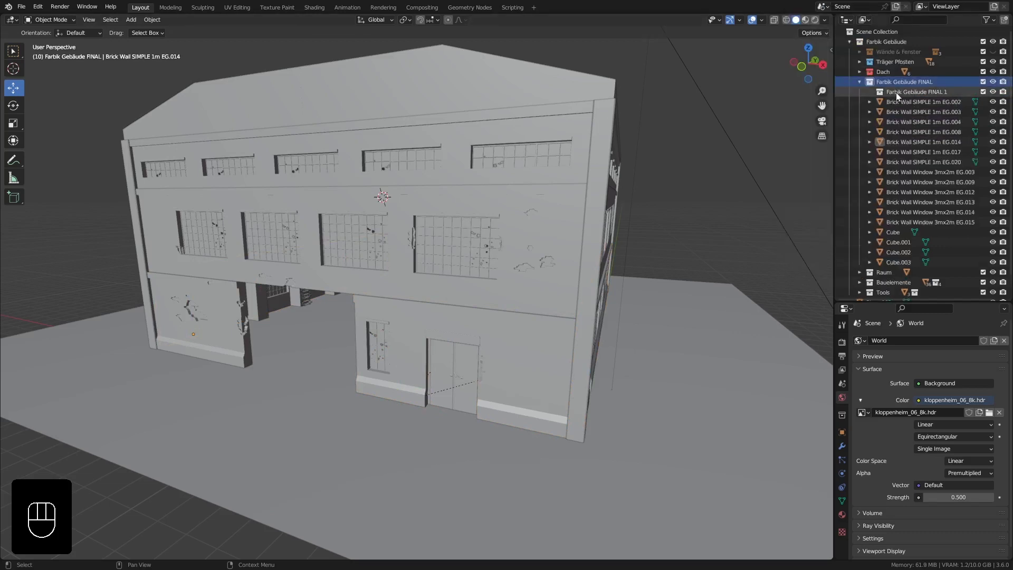
pyautogui.doubleClick(896, 92)
pyautogui.write('W')
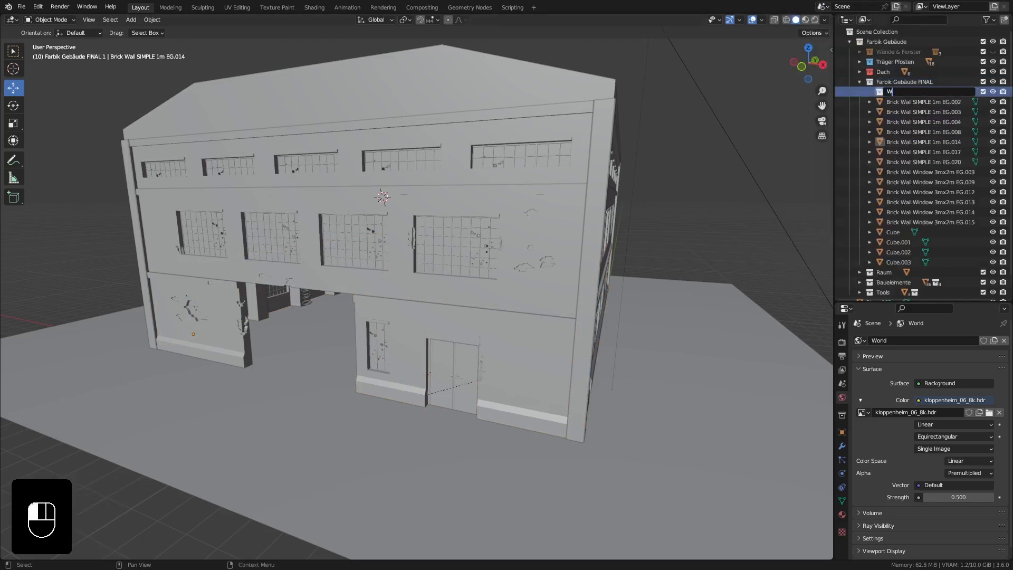
pyautogui.write('alls')
pyautogui.press('Return')
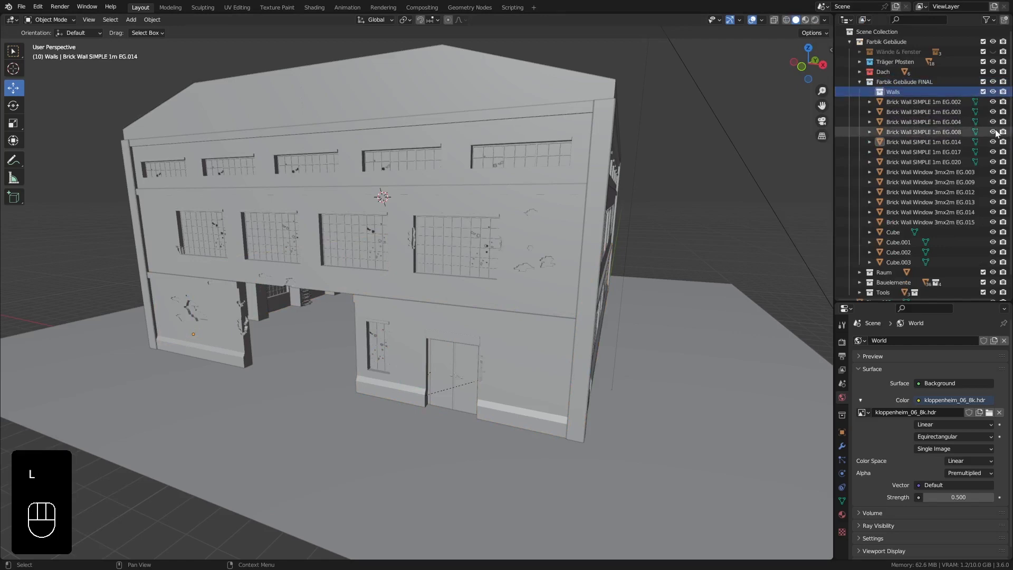
# - Move all Brick Wall SIMPLE and Brick Wall Window objects into the Walls collection and collapse it
pyautogui.click(912, 102)
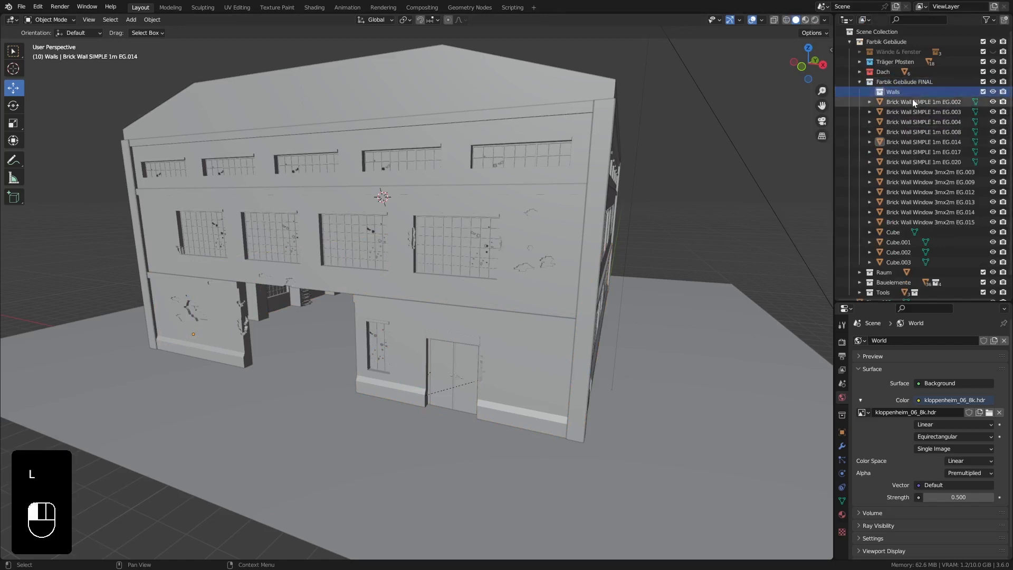
pyautogui.keyDown('shift'); pyautogui.click(907, 218); pyautogui.keyUp('shift')
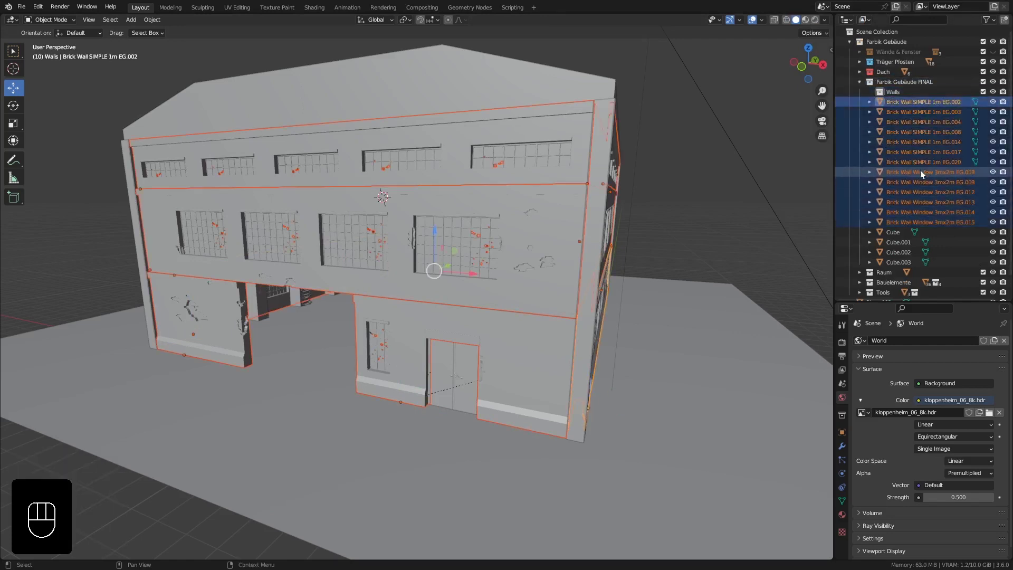
pyautogui.moveTo(893, 110); pyautogui.dragTo(897, 91)
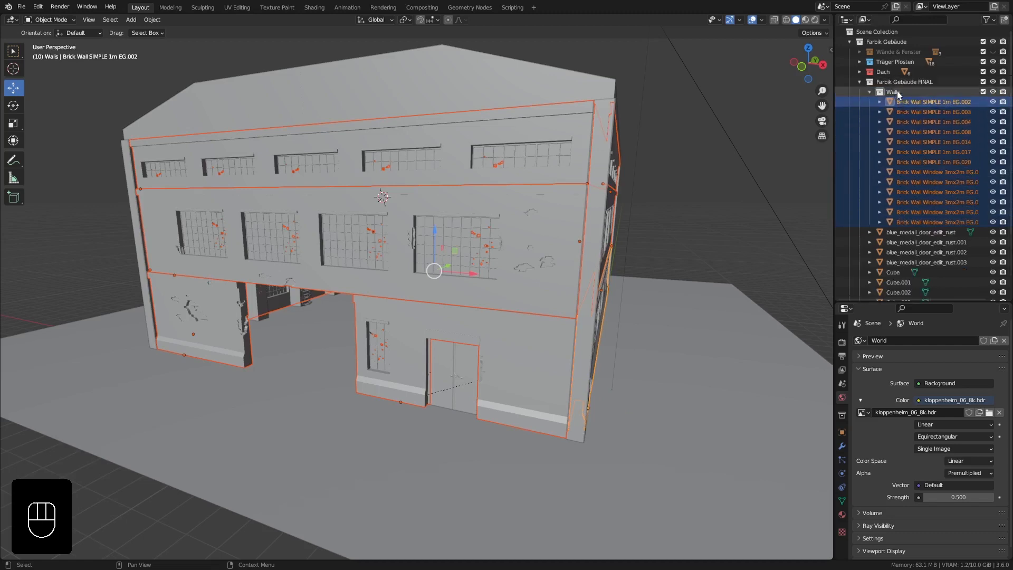
pyautogui.click(869, 90)
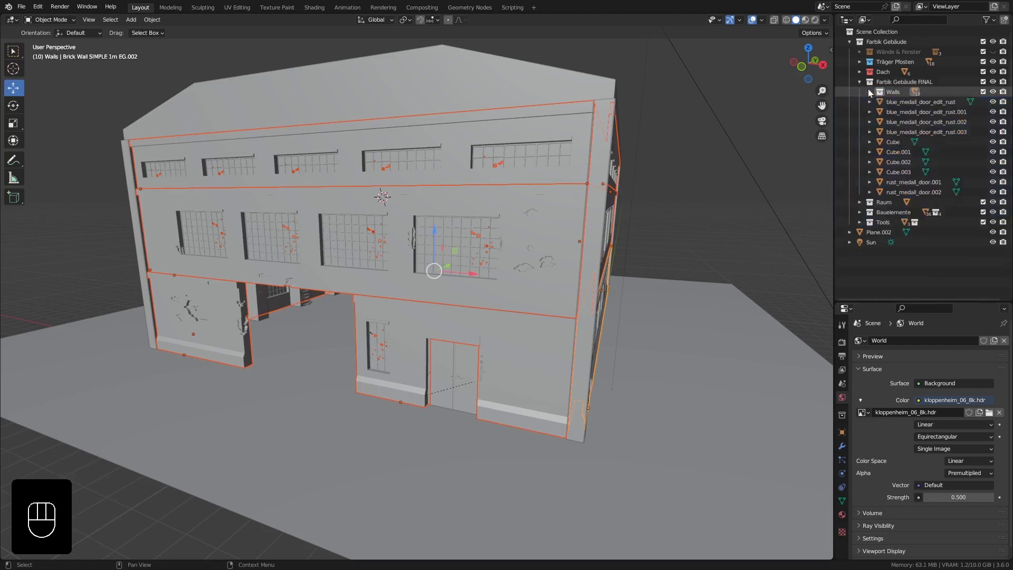
# - Create a second collection inside Farbik Gebäude FINAL and name it Doors
pyautogui.moveTo(807, 158); pyautogui.dragTo(657, 232, button='middle')
pyautogui.click(906, 101)
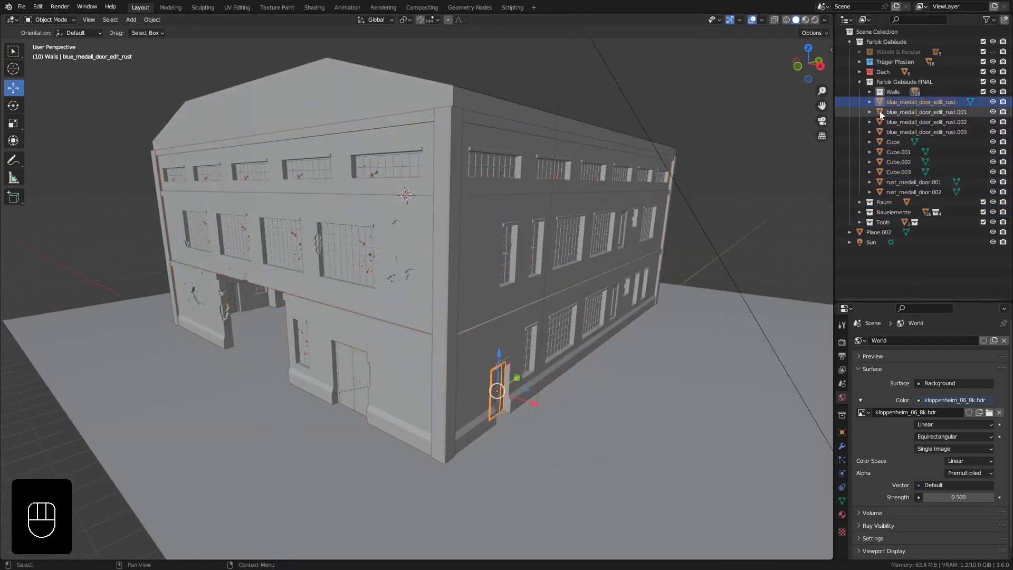
pyautogui.rightClick(886, 82)
pyautogui.click(891, 82)
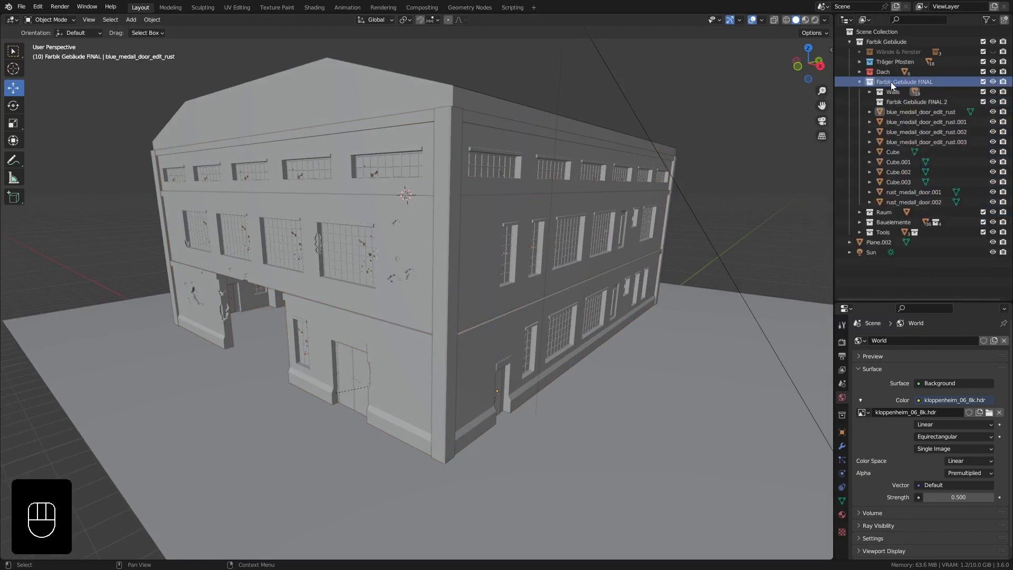
pyautogui.doubleClick(907, 101)
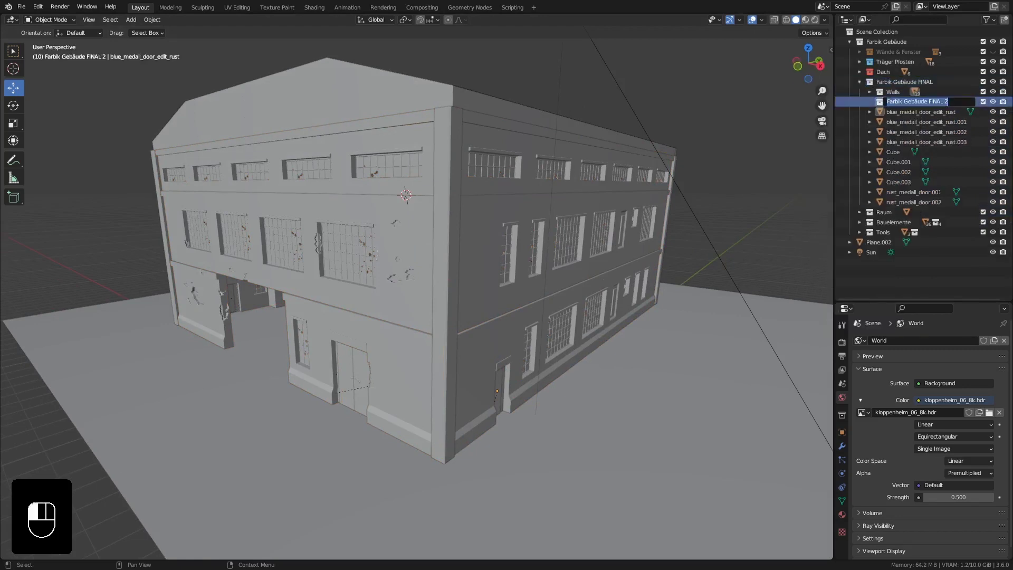
pyautogui.write('Doors')
pyautogui.press('Return')
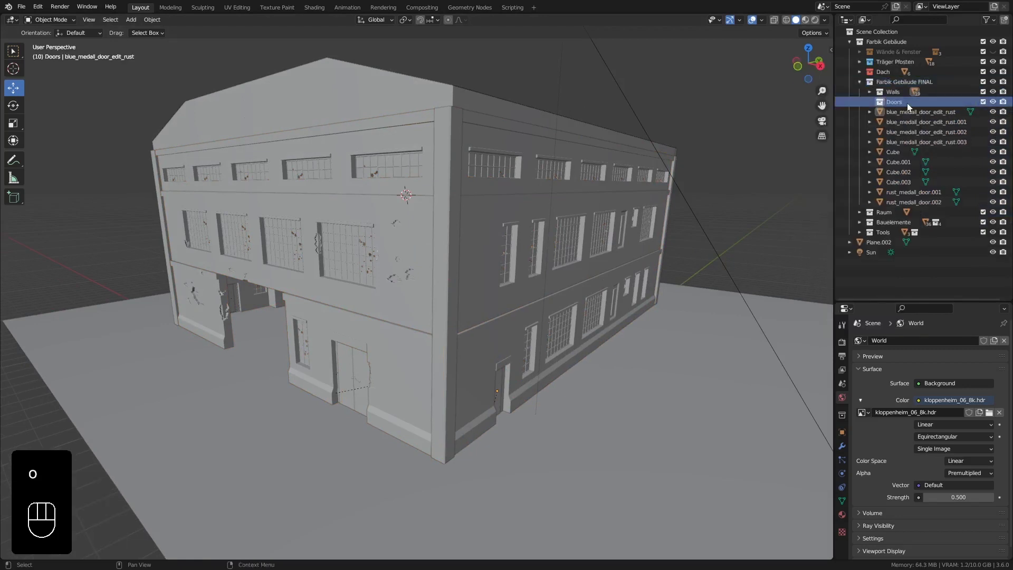
# - Move the four blue_medall_door_edit_rust objects and both rust_medall_door objects into the Doors collection and collapse it
pyautogui.click(906, 110)
pyautogui.keyDown('shift'); pyautogui.click(909, 141); pyautogui.keyUp('shift')
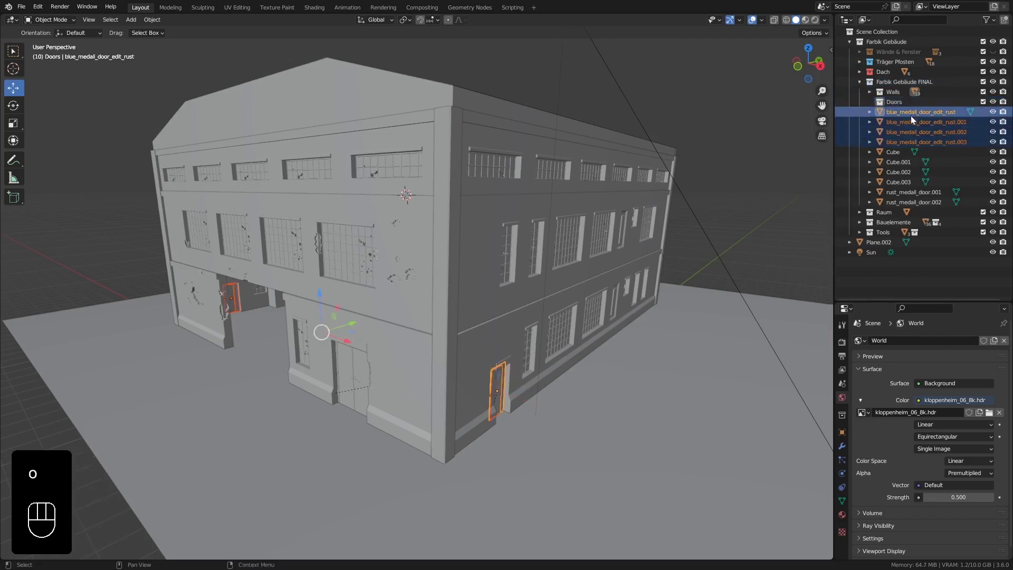
pyautogui.moveTo(908, 112); pyautogui.dragTo(908, 105)
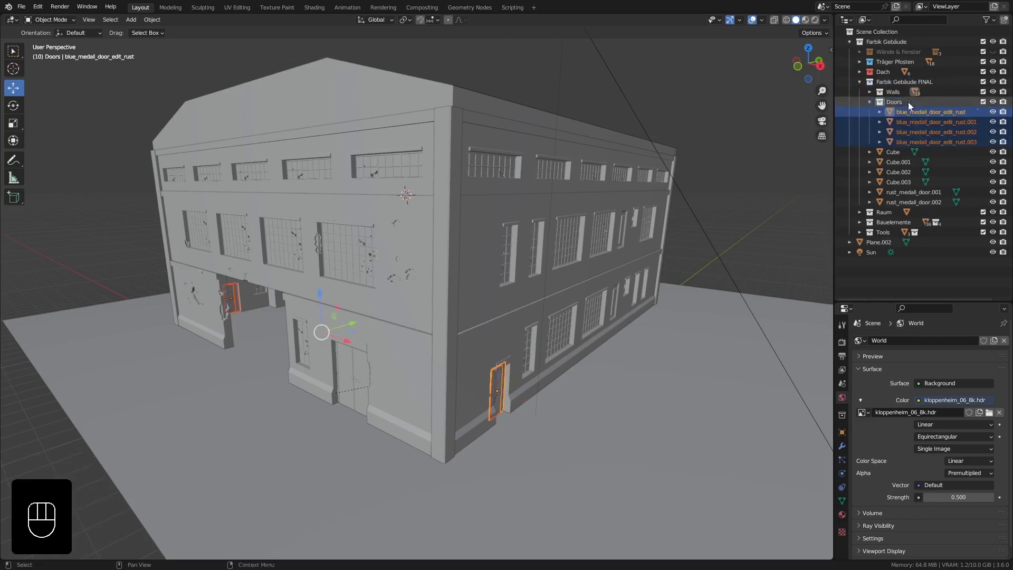
pyautogui.click(913, 191)
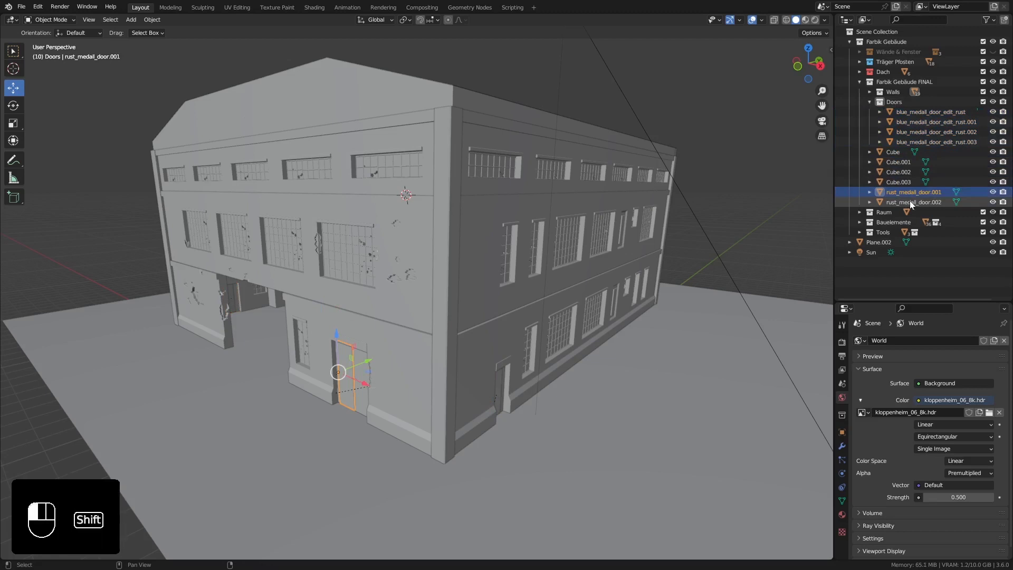
pyautogui.keyDown('shift'); pyautogui.click(910, 201); pyautogui.keyUp('shift')
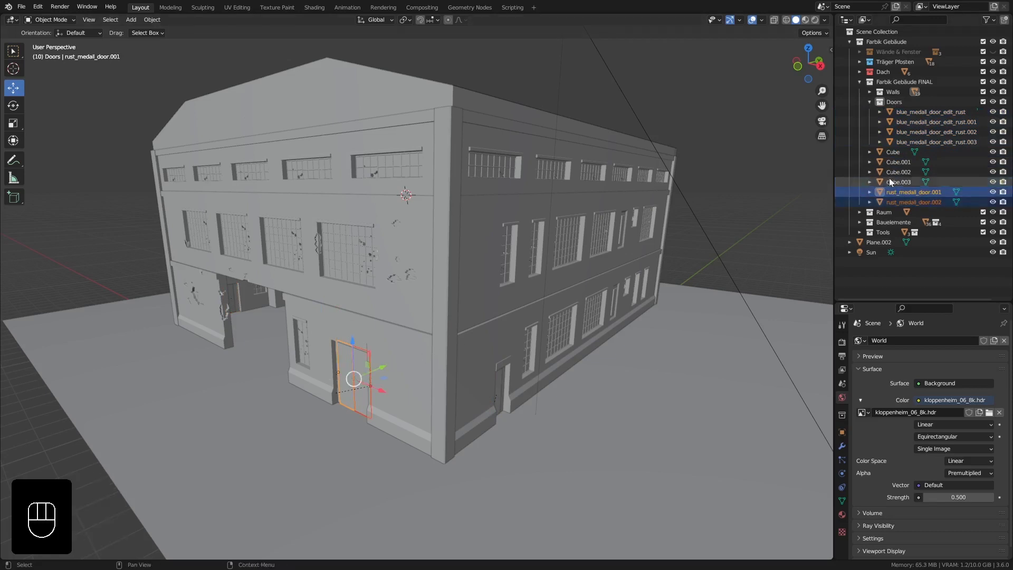
pyautogui.moveTo(888, 192); pyautogui.dragTo(869, 103)
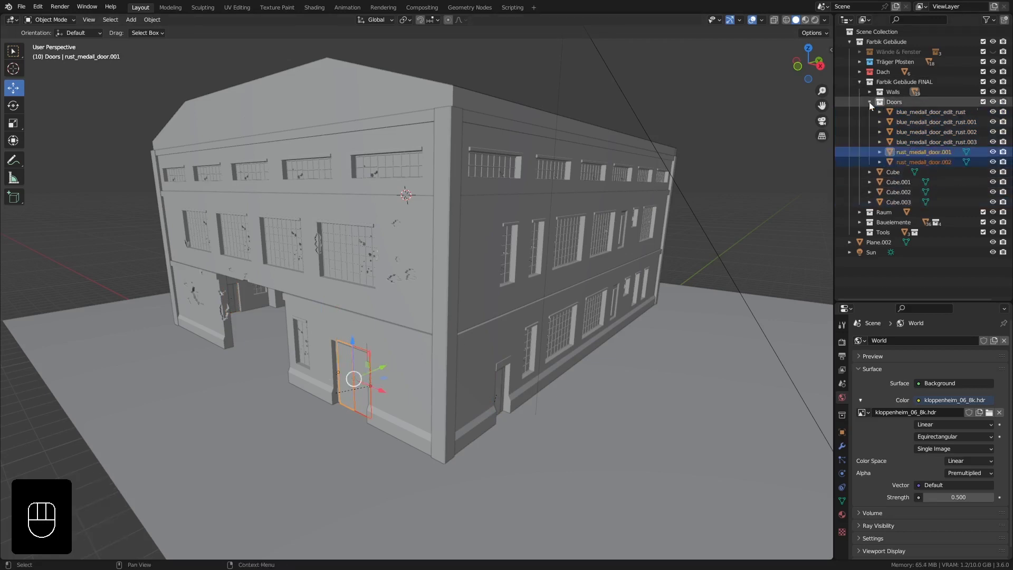
pyautogui.click(869, 102)
# - Check which parts of the building the objects Cube through Cube.003 are, selecting them individually and all together
pyautogui.click(887, 112)
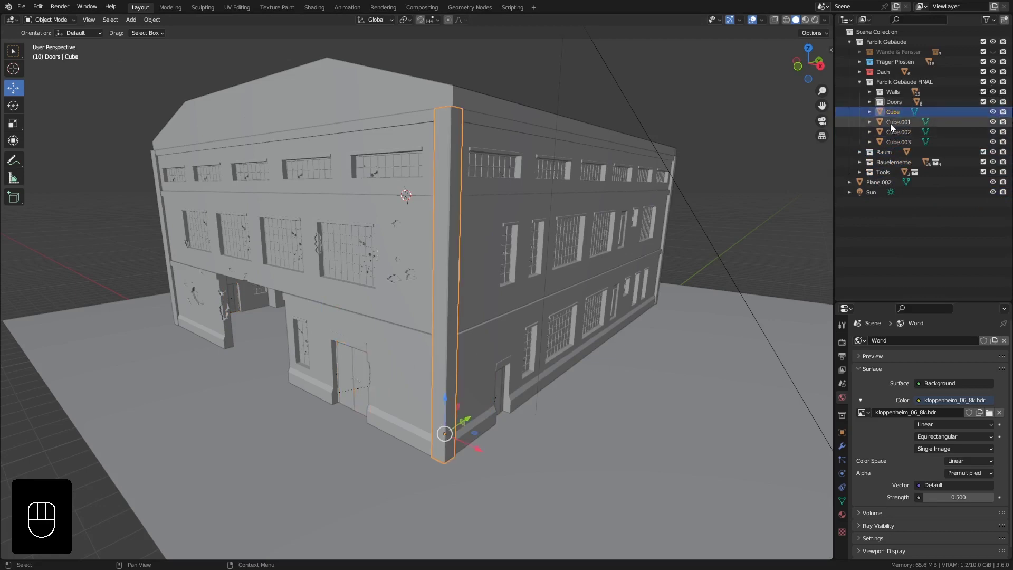
pyautogui.click(891, 122)
pyautogui.click(892, 132)
pyautogui.click(891, 141)
pyautogui.click(891, 132)
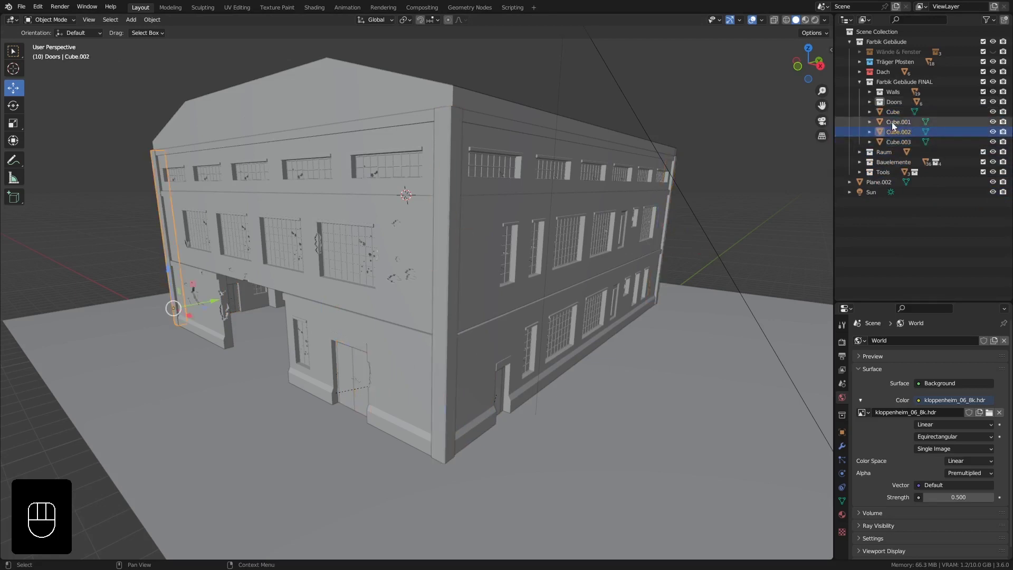
pyautogui.click(891, 122)
pyautogui.click(889, 112)
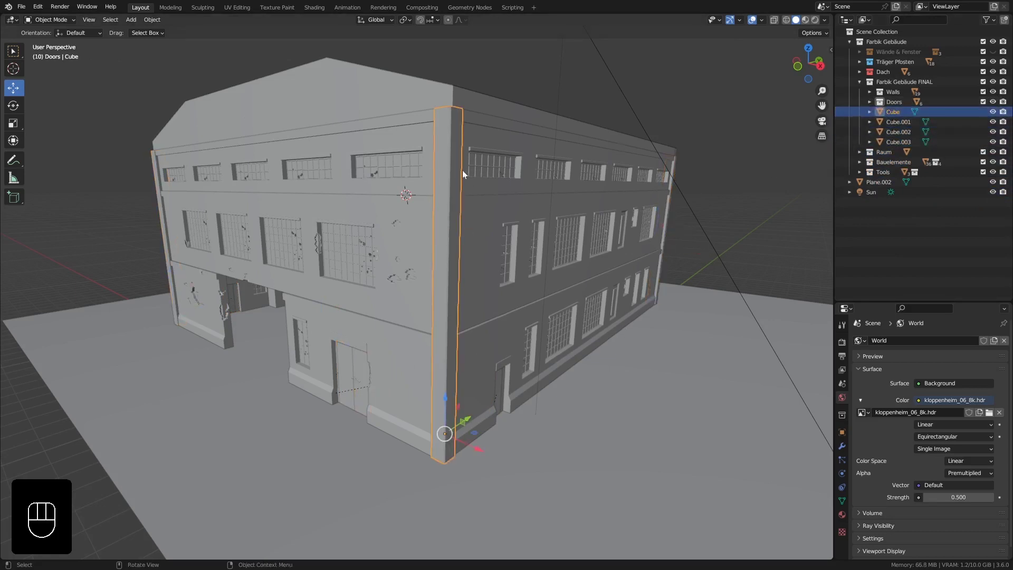
pyautogui.keyDown('shift'); pyautogui.click(894, 141); pyautogui.keyUp('shift')
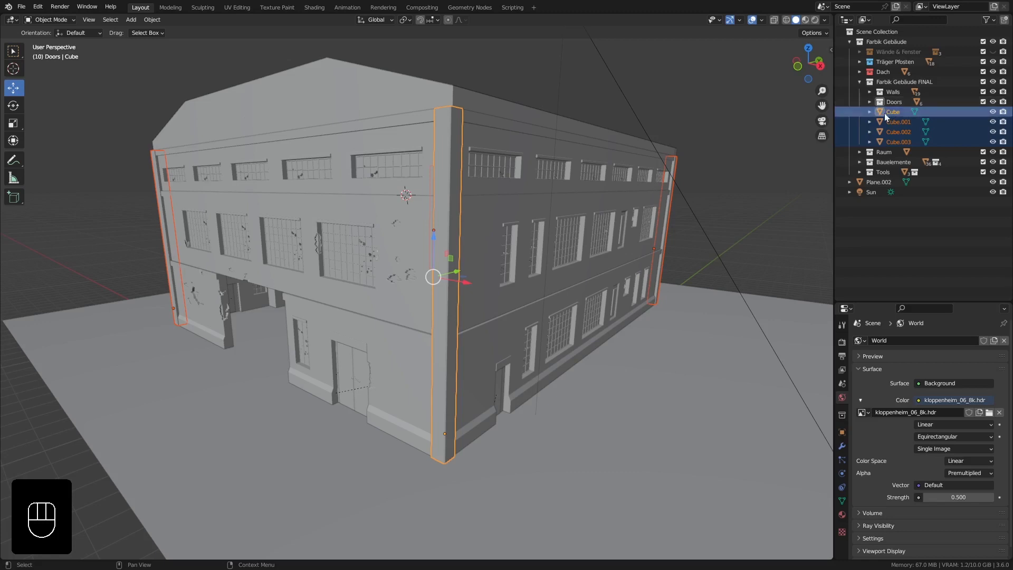
# - Create a third collection inside Farbik Gebäude FINAL, name it Big Gate and make it the active collection
pyautogui.click(879, 83)
pyautogui.rightClick(893, 82)
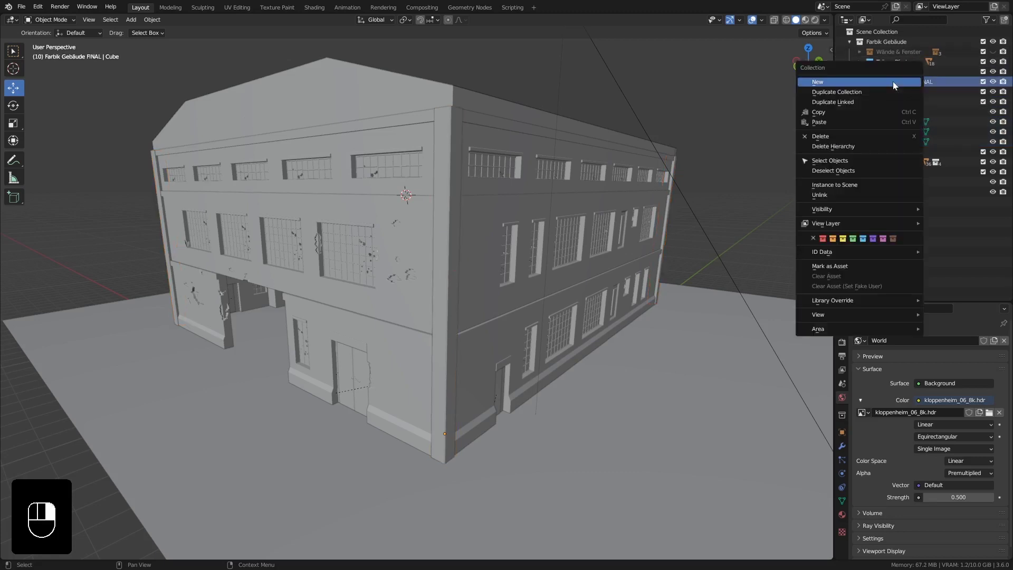
pyautogui.click(863, 81)
pyautogui.doubleClick(914, 111)
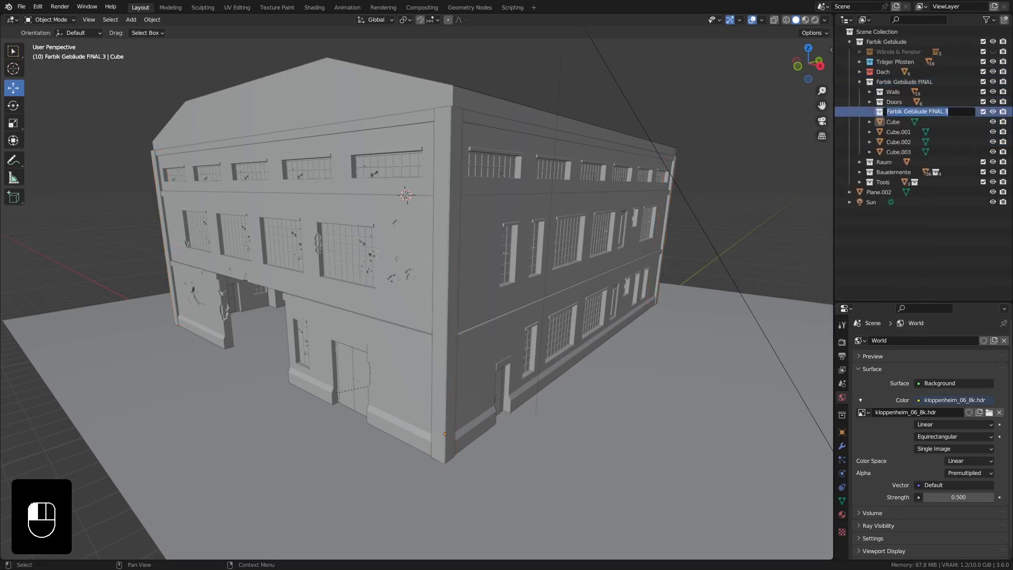
pyautogui.press('shift')
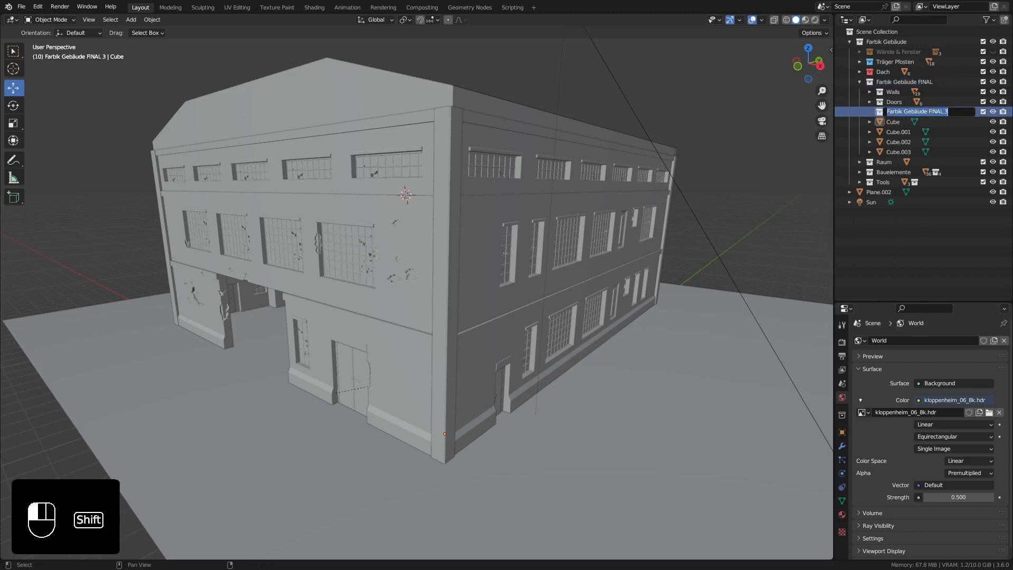
pyautogui.write('B')
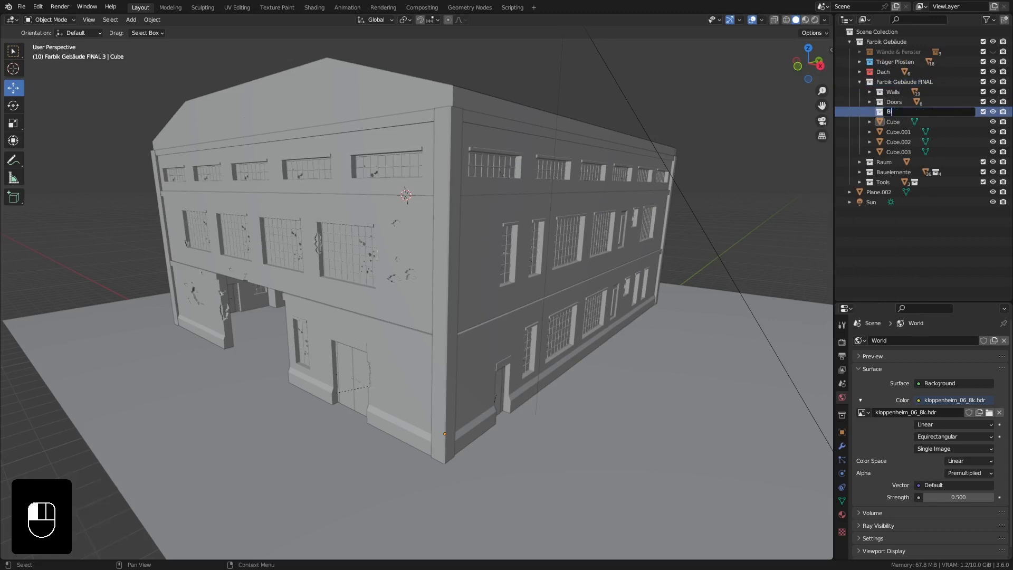
pyautogui.write('ig Gate')
pyautogui.press('Return')
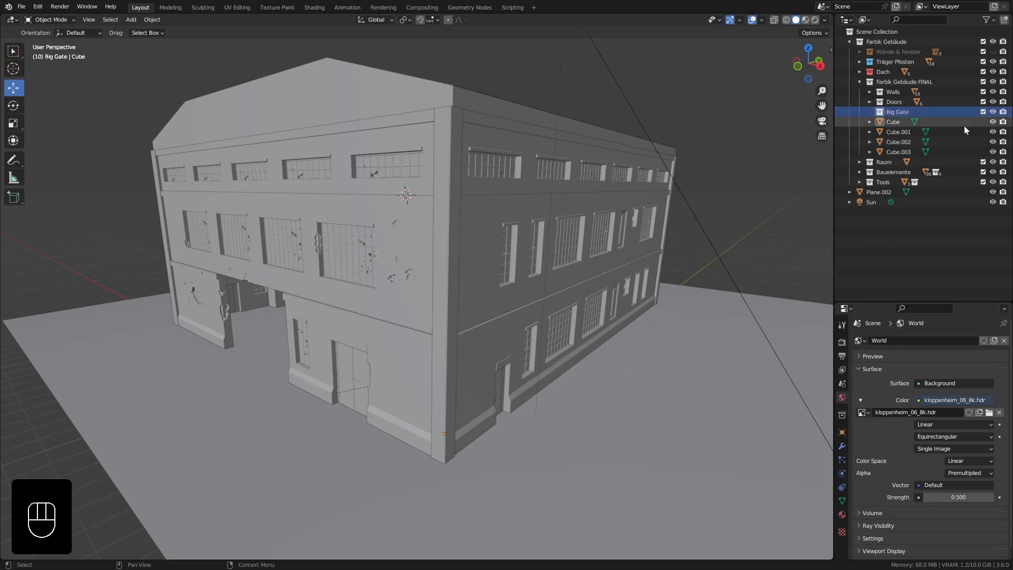
pyautogui.click(902, 110)
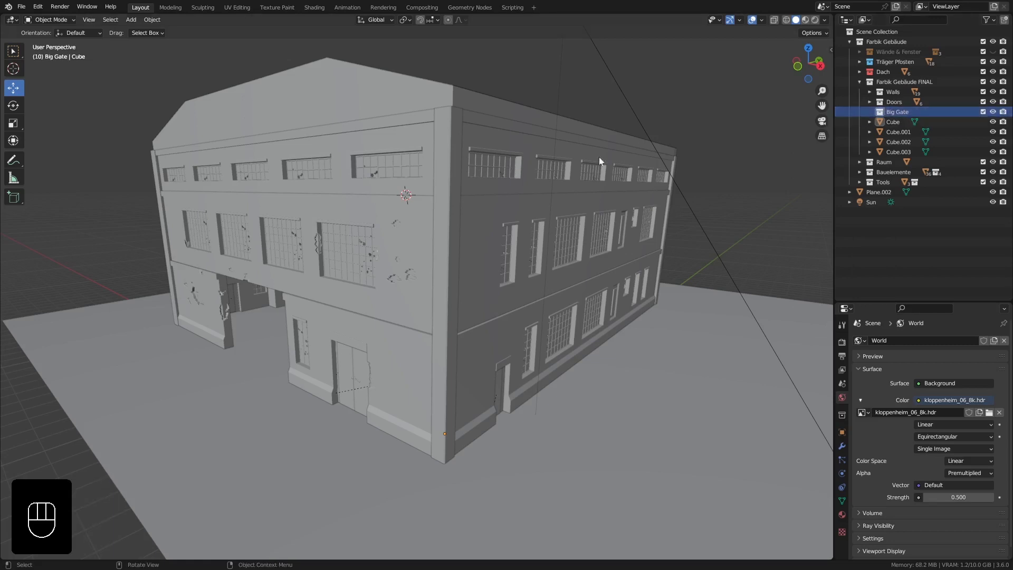
# - Place the 3D cursor on the ground in front of the large gate opening and add a 2 m plane there
pyautogui.moveTo(333, 275); pyautogui.dragTo(271, 369, button='middle')
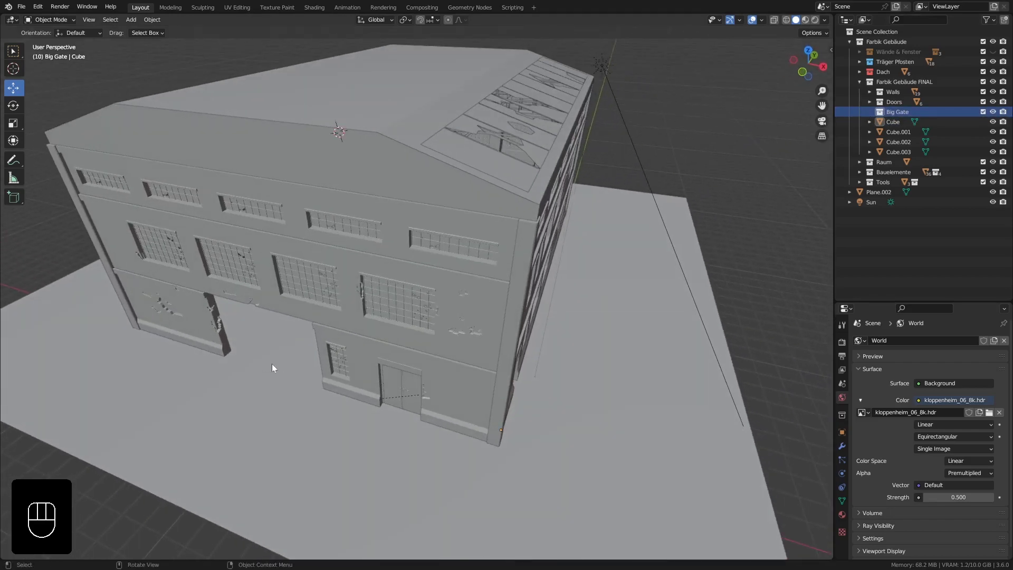
pyautogui.press('shift')
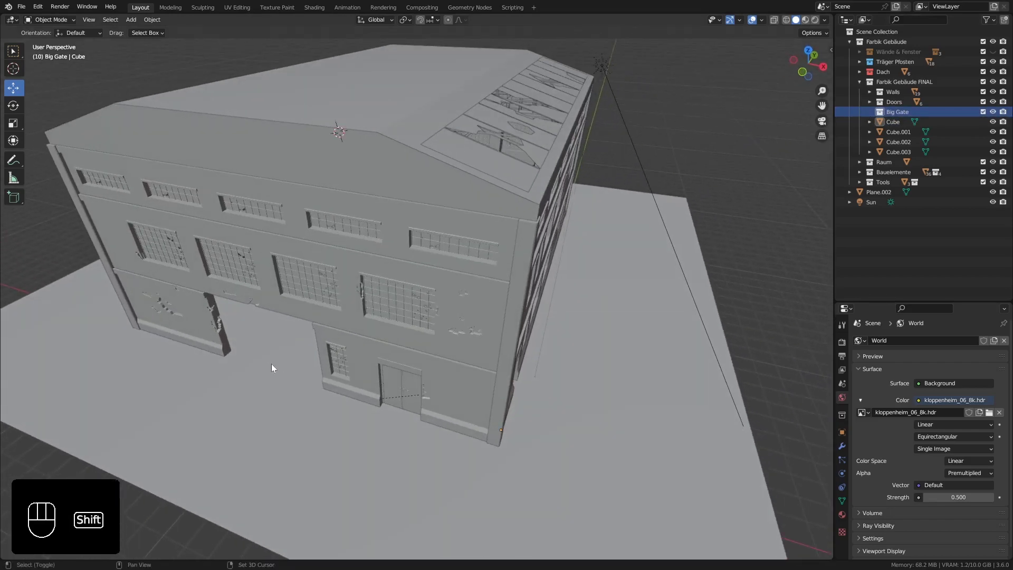
pyautogui.keyDown('shift'); pyautogui.rightClick(272, 362); pyautogui.keyUp('shift')
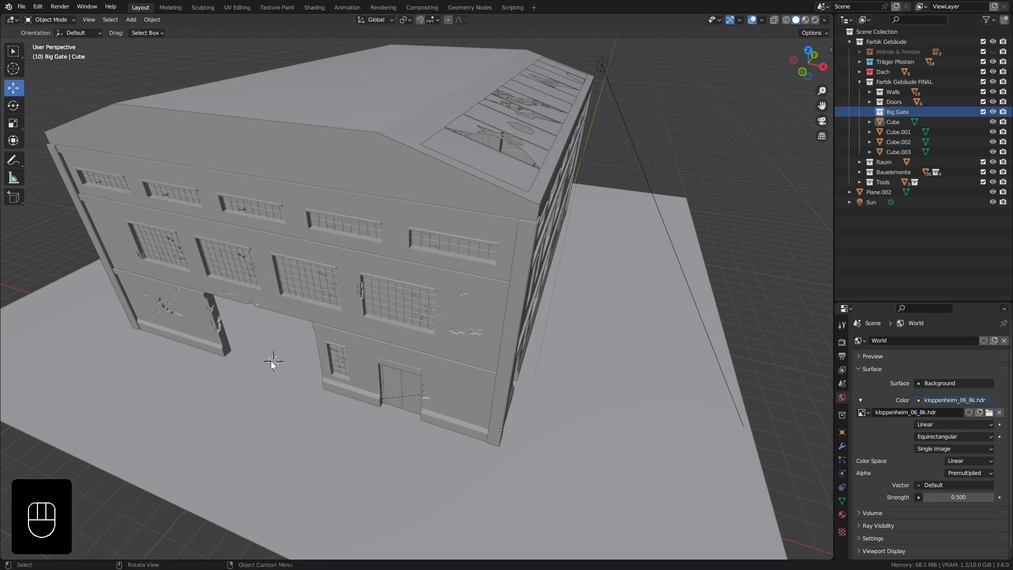
pyautogui.scroll(5, 270, 366)
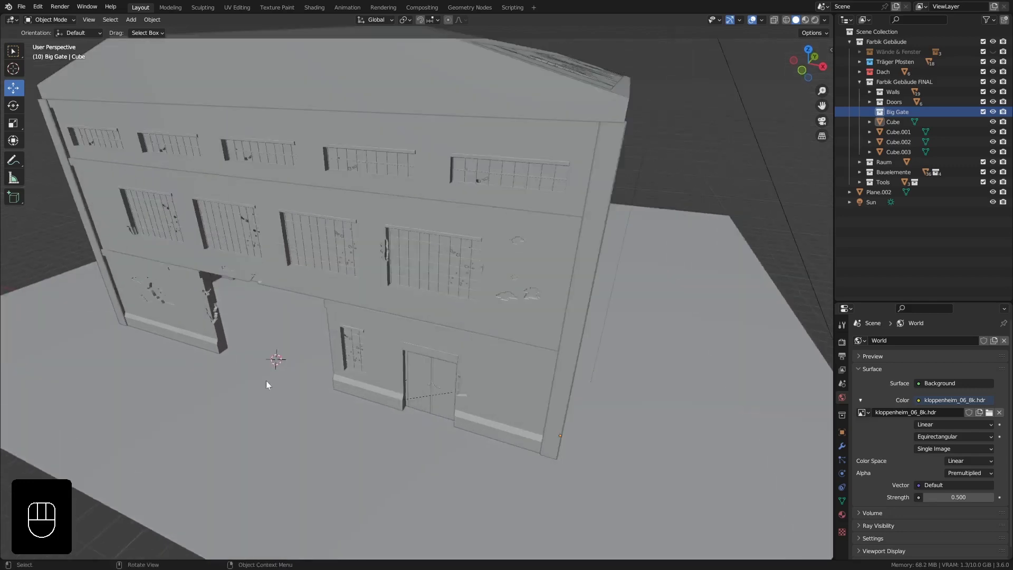
pyautogui.hotkey('shift', 'a')
pyautogui.moveTo(275, 364)
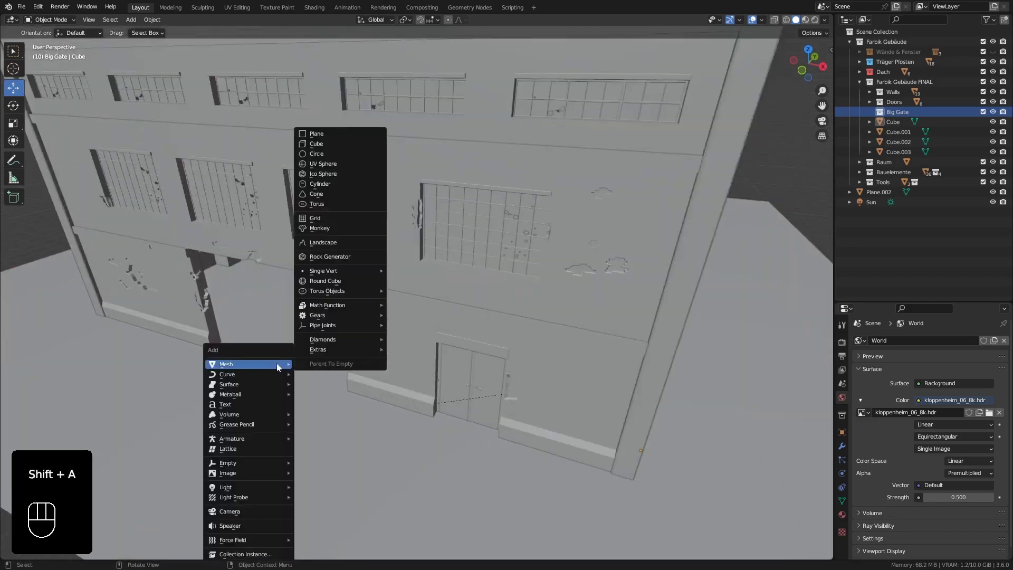
pyautogui.click(330, 135)
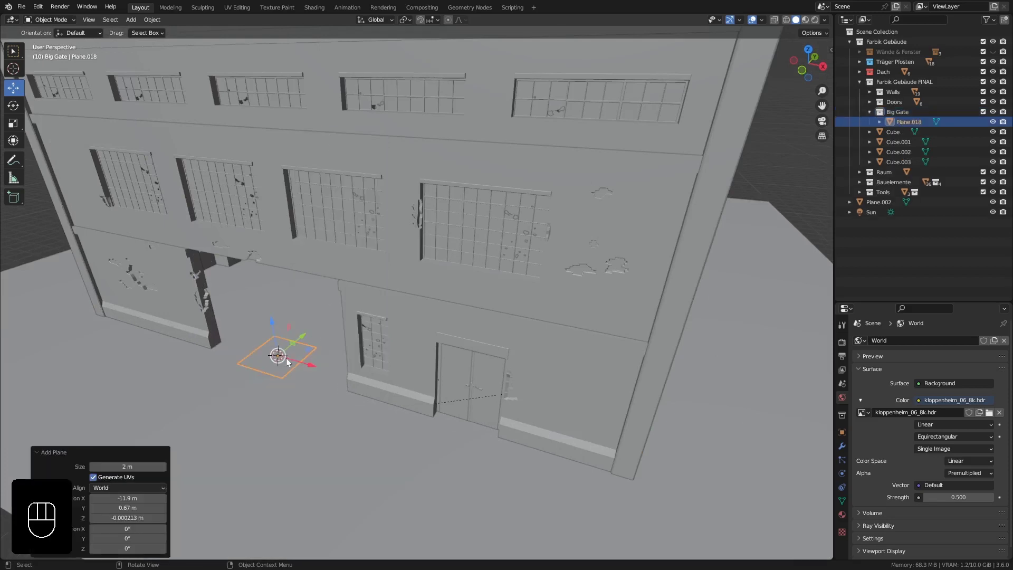
# - Rotate the new plane 90° about the X axis so it stands upright
pyautogui.press('r')
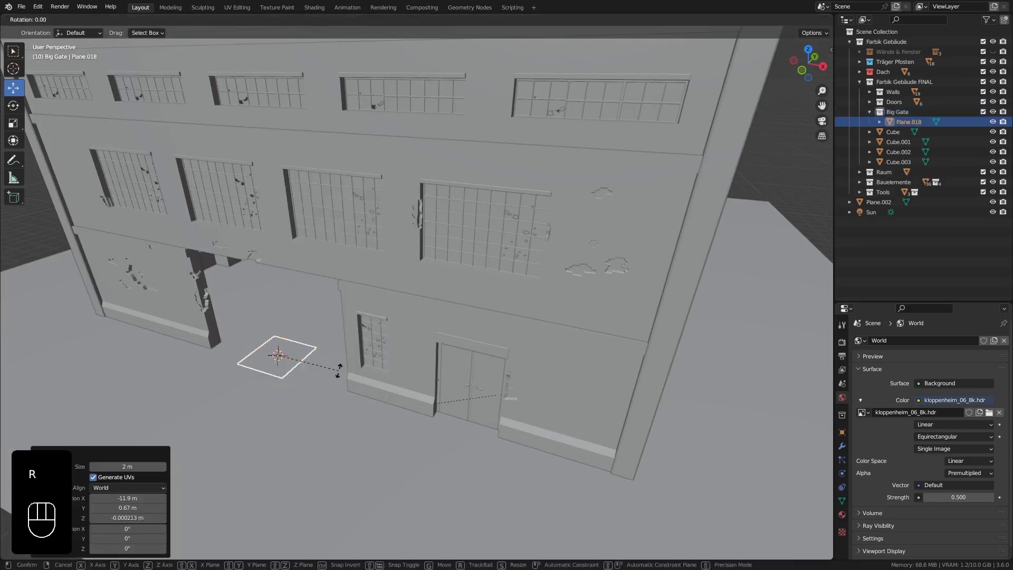
pyautogui.press('x')
pyautogui.press('9')
pyautogui.press('0')
pyautogui.click(339, 369)
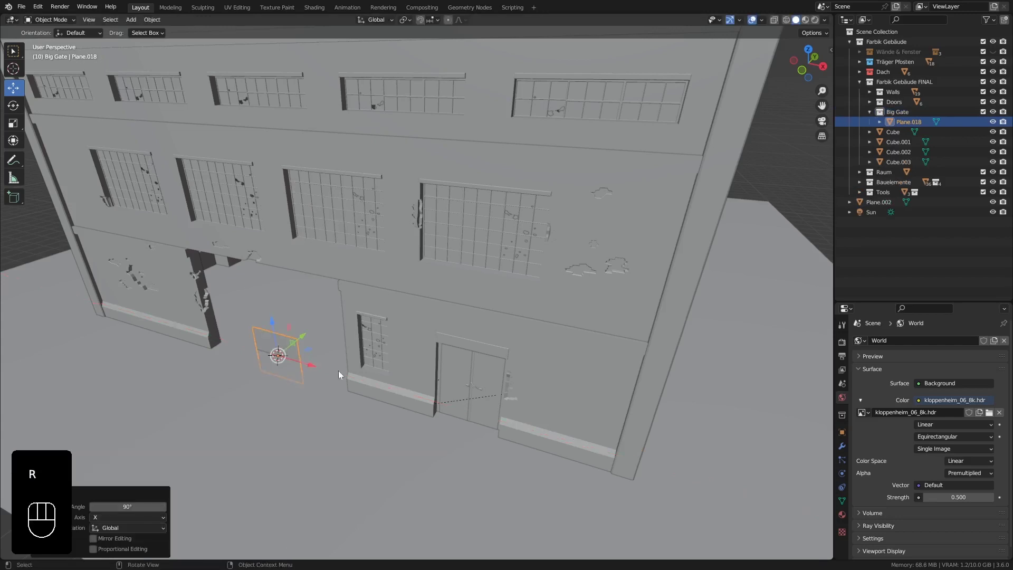
# - In front view, shift the plane about 0.48 m along X and raise it 1 m to rest on the ground line
pyautogui.press('KP_1')
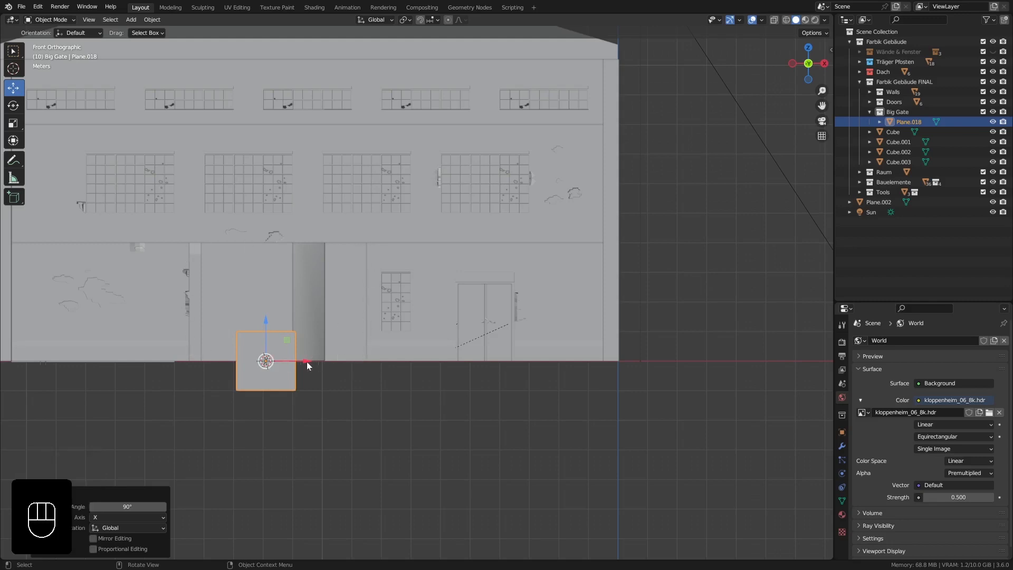
pyautogui.moveTo(304, 364); pyautogui.dragTo(320, 364)
pyautogui.scroll(2, 257, 360)
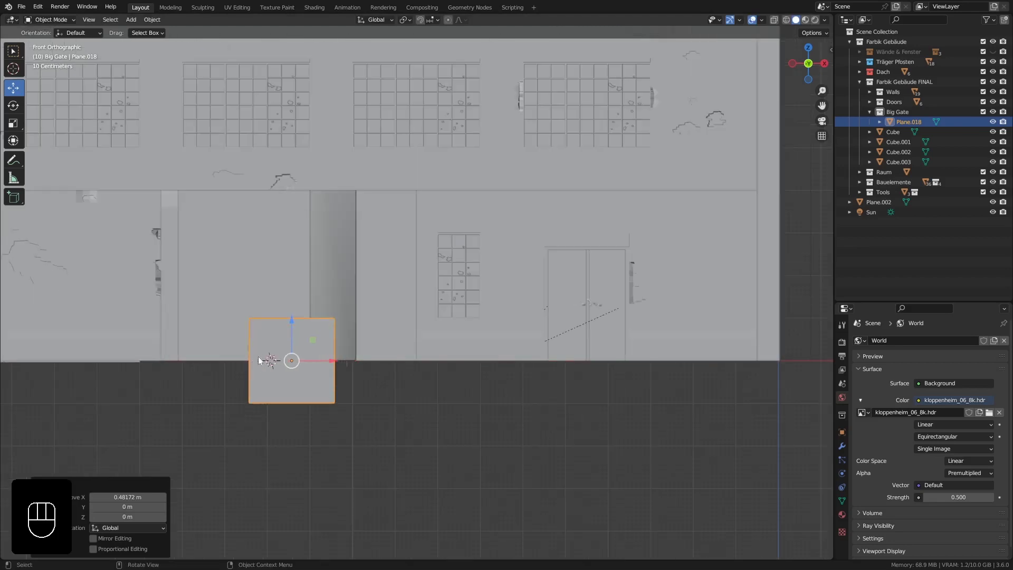
pyautogui.keyDown('ctrl'); pyautogui.moveTo(291, 320); pyautogui.dragTo(289, 277); pyautogui.keyUp('ctrl')
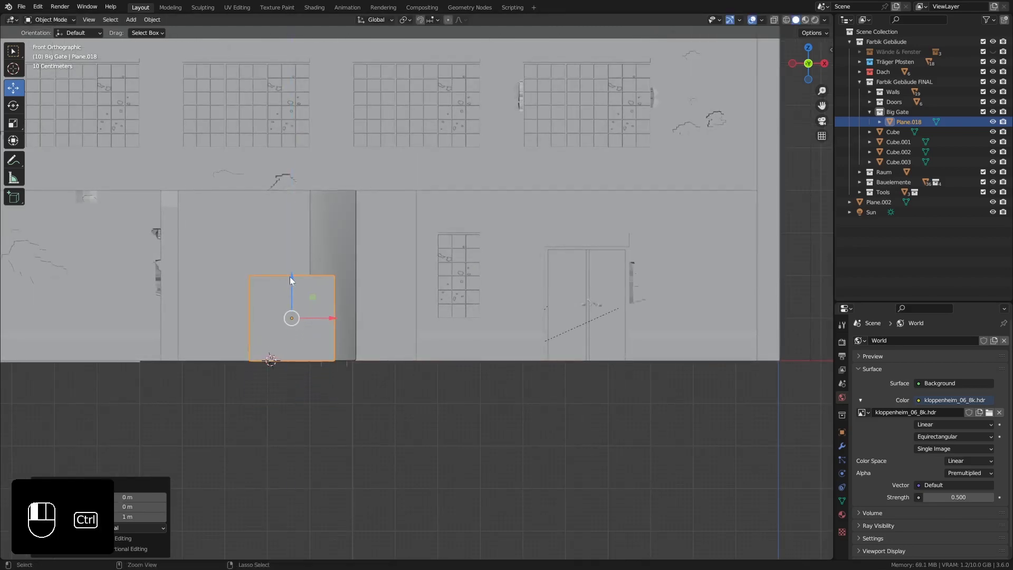
pyautogui.keyDown('shift'); pyautogui.moveTo(304, 322); pyautogui.dragTo(332, 359, button='middle'); pyautogui.keyUp('shift')
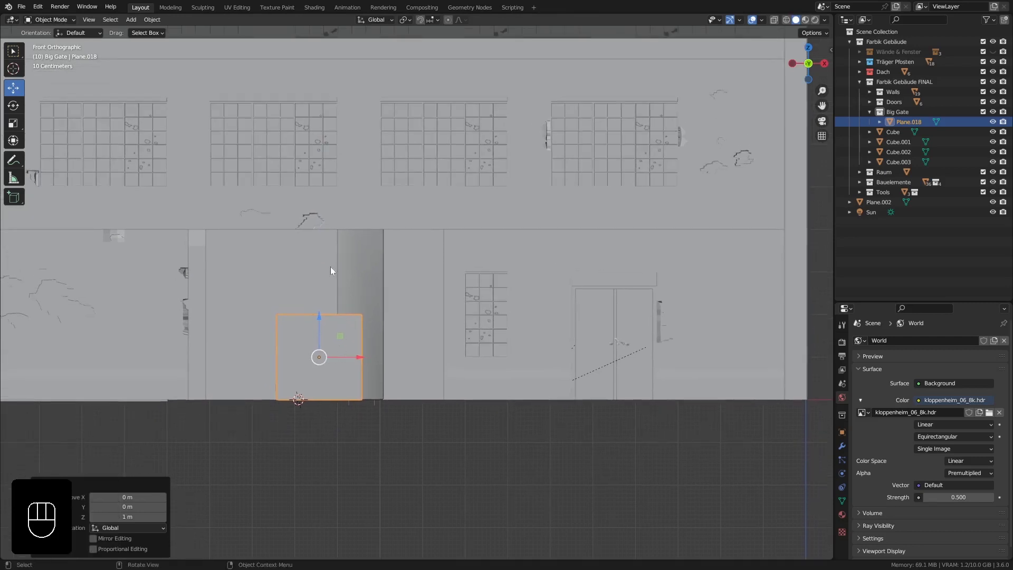
# - Stretch the plane to cover the gate opening by moving both side edges to the jambs and the top edge up about 2.26 m
pyautogui.press('Tab')
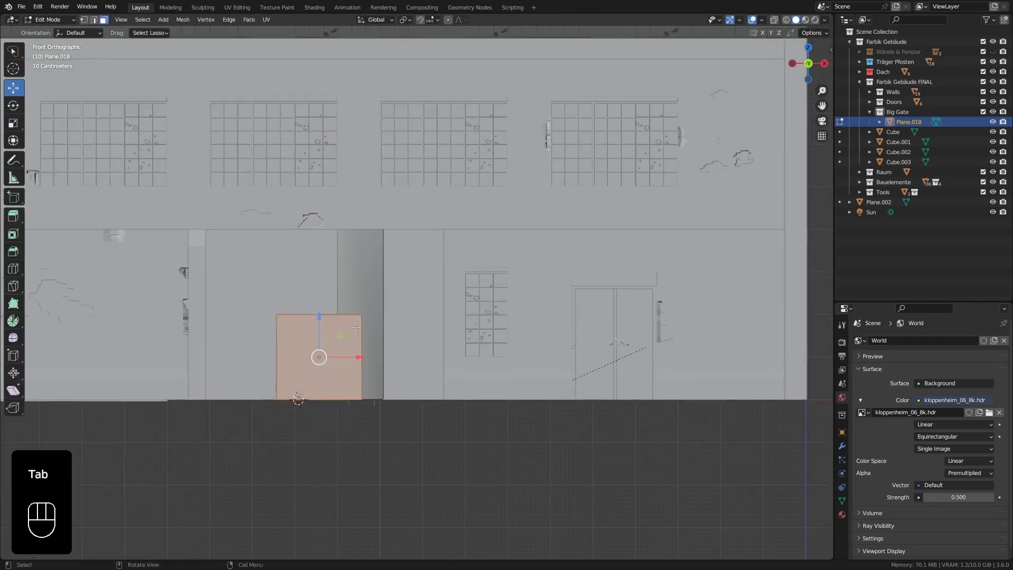
pyautogui.click(95, 20)
pyautogui.click(278, 347)
pyautogui.moveTo(309, 356); pyautogui.dragTo(220, 357)
pyautogui.click(363, 357)
pyautogui.moveTo(407, 357); pyautogui.dragTo(490, 357)
pyautogui.click(349, 316)
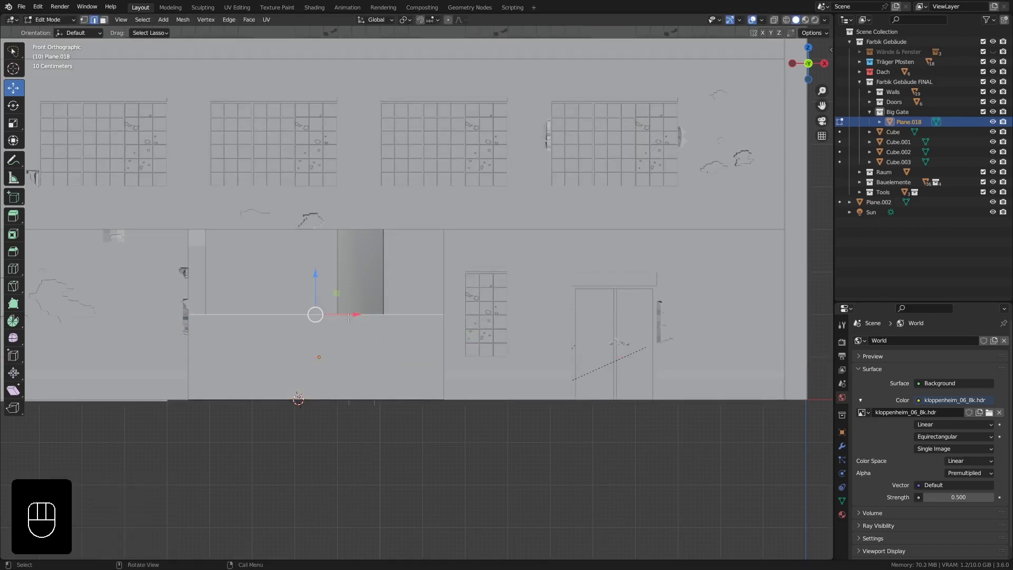
pyautogui.moveTo(317, 274); pyautogui.dragTo(316, 177)
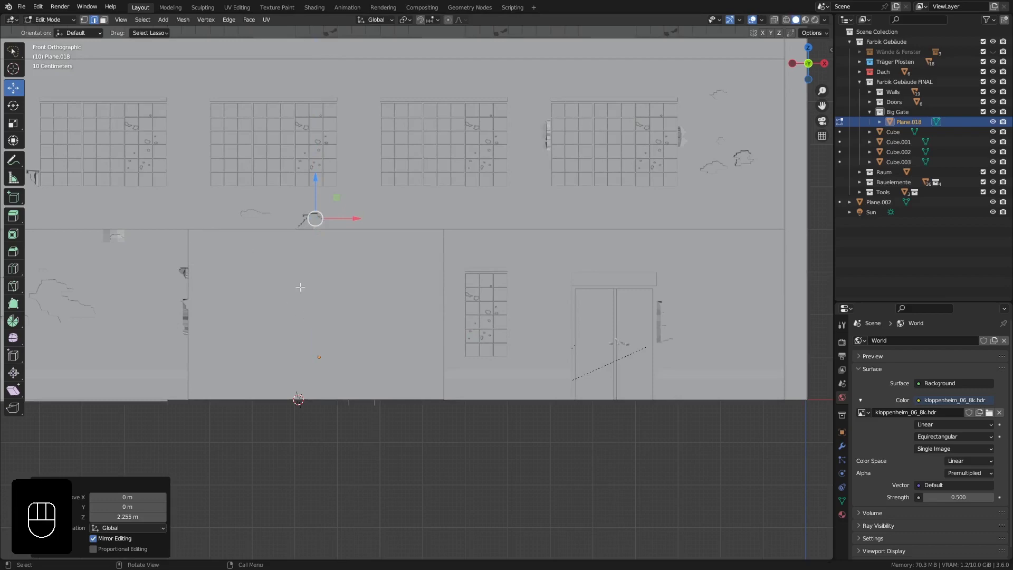
pyautogui.press('Tab')
# - Move the gate plane about 0.15 m in the negative Y direction within the wall opening
pyautogui.moveTo(387, 323); pyautogui.dragTo(275, 347, button='middle')
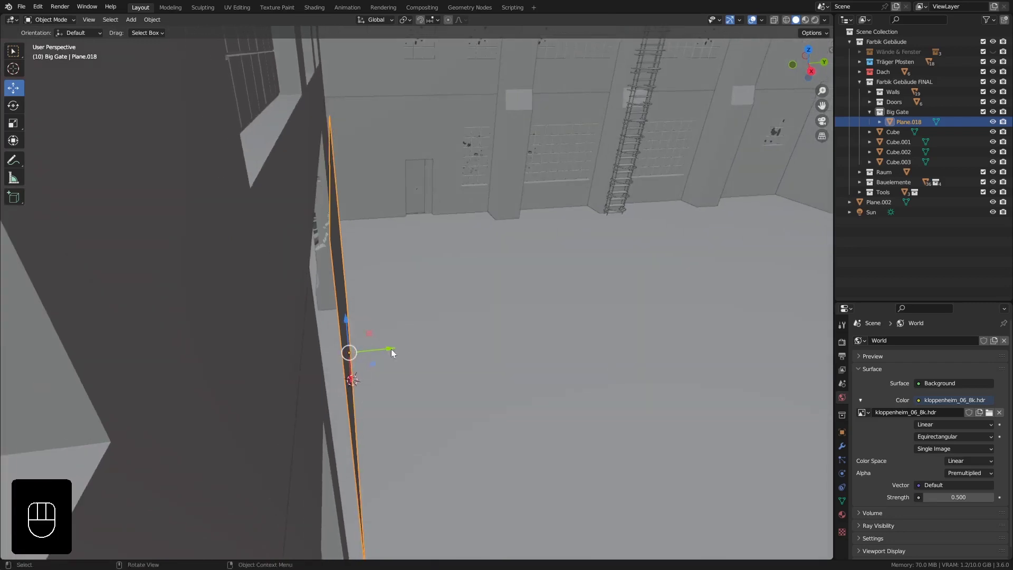
pyautogui.moveTo(391, 350); pyautogui.dragTo(378, 354)
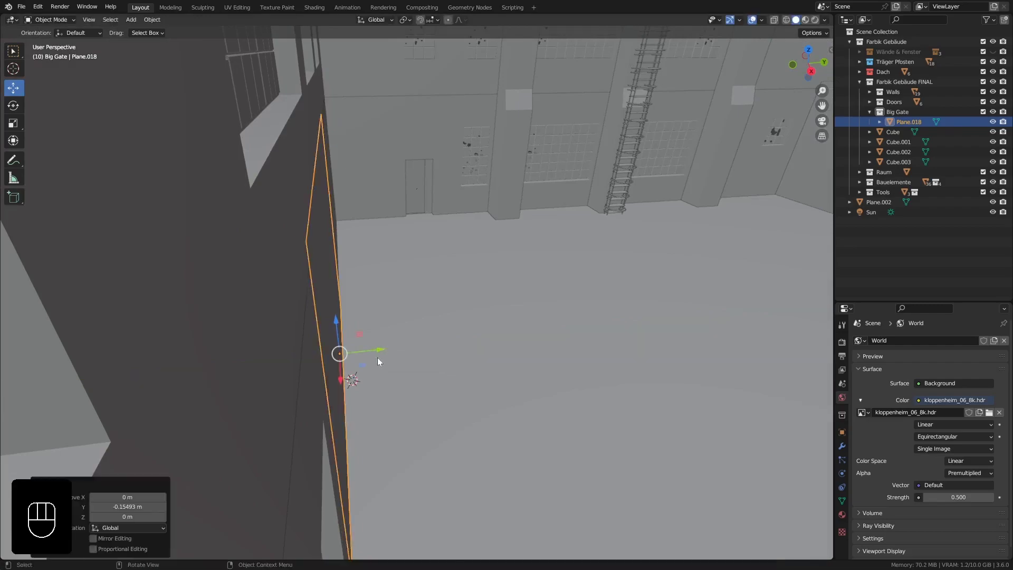
pyautogui.moveTo(377, 356); pyautogui.dragTo(412, 369, button='middle')
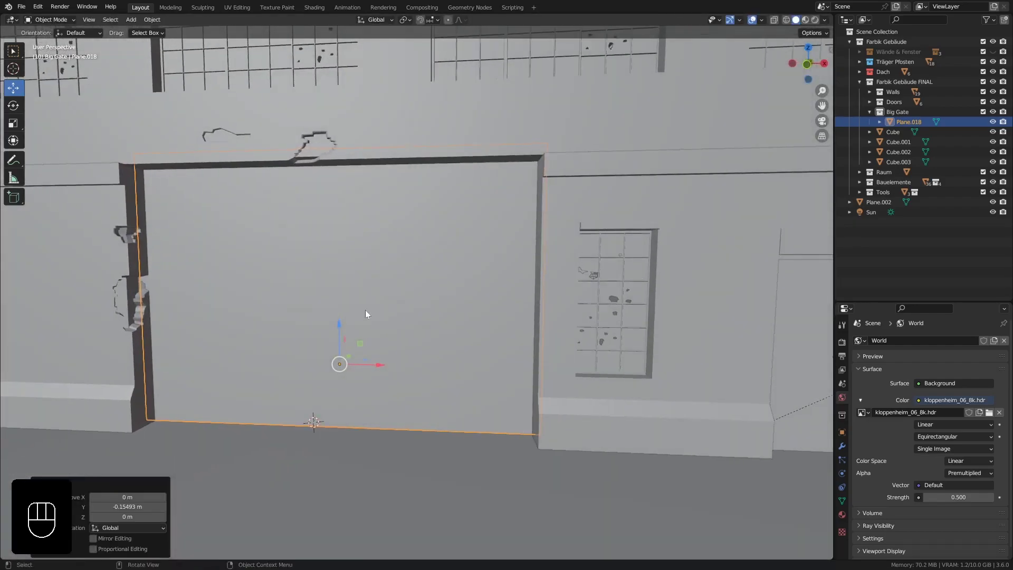
# - Examine from several angles how the gate plane sits within the wall opening
pyautogui.scroll(-2, 365, 310)
pyautogui.moveTo(411, 318); pyautogui.dragTo(369, 335, button='middle')
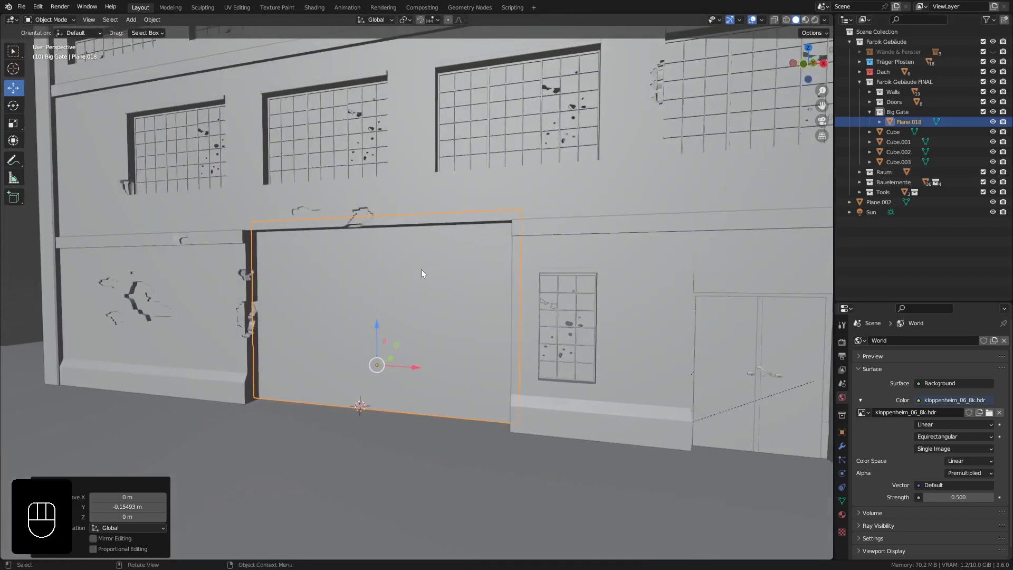
pyautogui.moveTo(420, 269)
pyautogui.mouseDown(button='middle')
pyautogui.moveTo(409, 265)
pyautogui.moveTo(419, 272)
pyautogui.mouseUp(button='middle')
pyautogui.scroll(4, 357, 299)
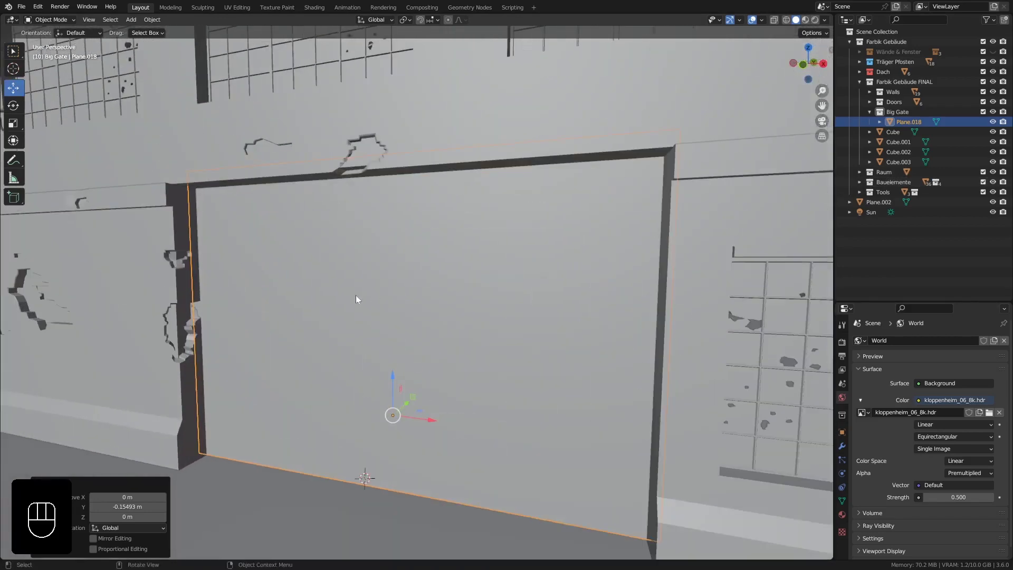
pyautogui.scroll(-3, 356, 296)
pyautogui.scroll(-1, 396, 309)
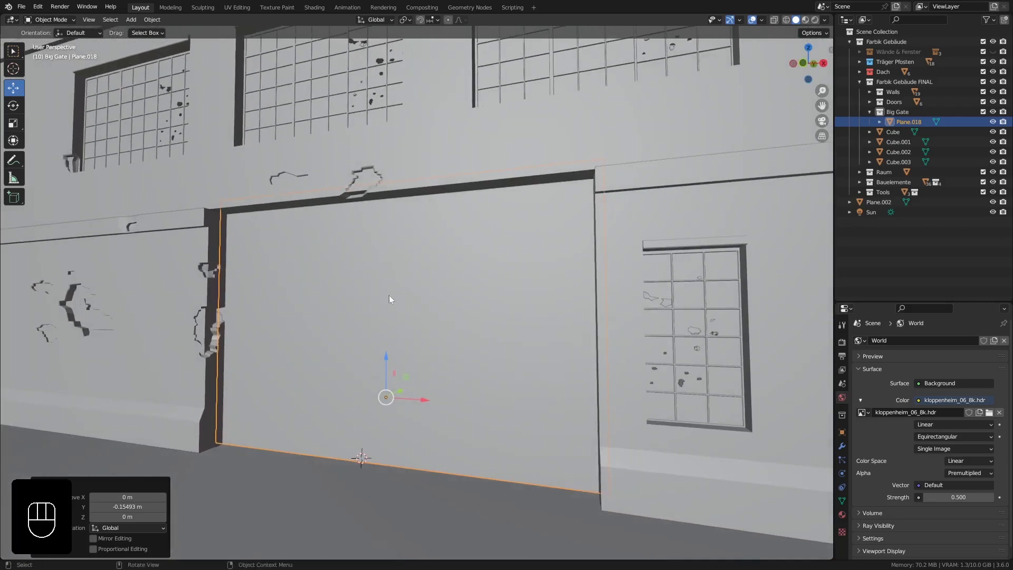
pyautogui.moveTo(352, 299)
pyautogui.mouseDown(button='middle')
pyautogui.moveTo(366, 300)
pyautogui.moveTo(340, 314)
pyautogui.mouseUp(button='middle')
pyautogui.moveTo(278, 243); pyautogui.dragTo(312, 249, button='middle')
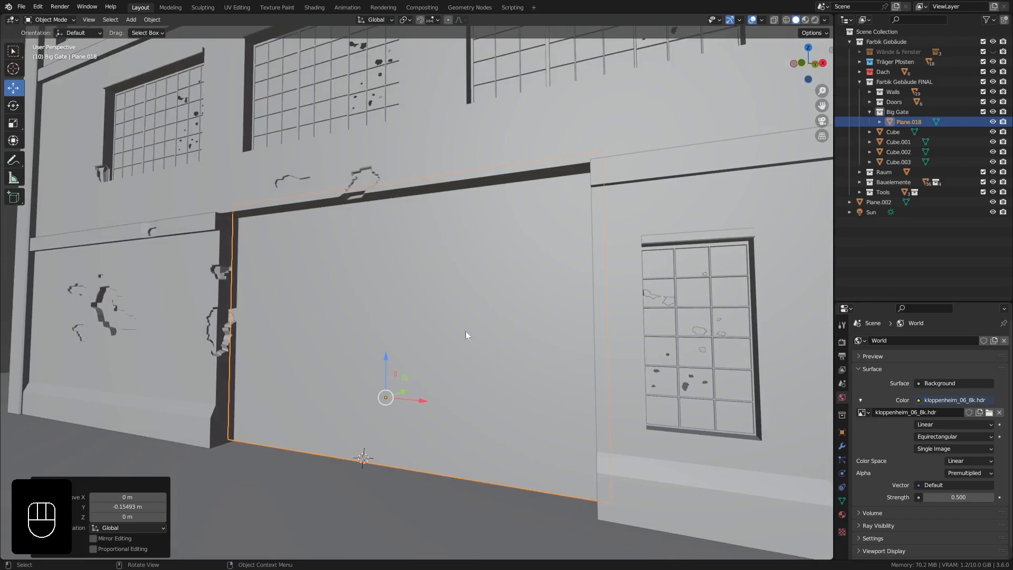
pyautogui.moveTo(466, 335); pyautogui.dragTo(468, 287, button='middle')
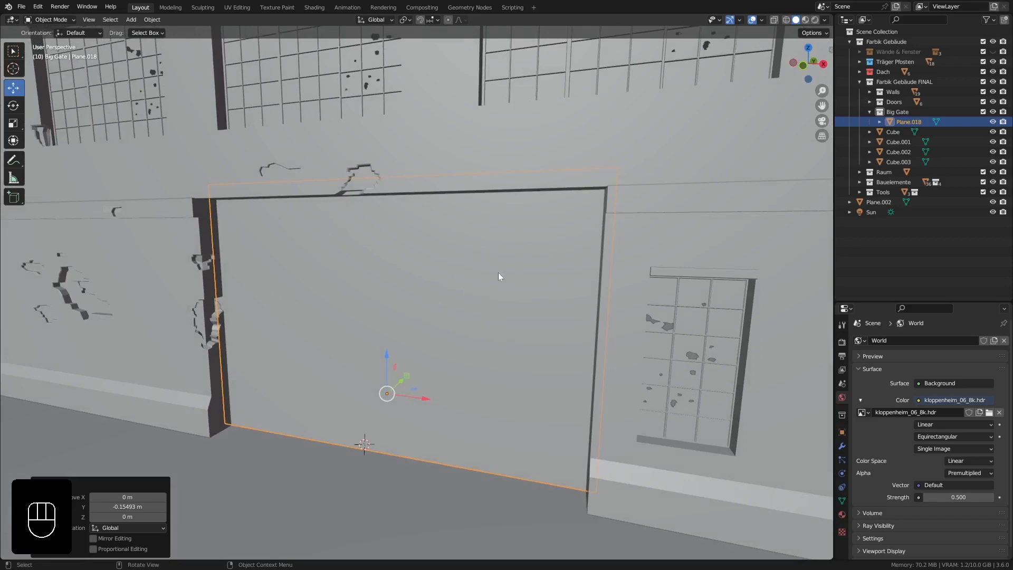
pyautogui.moveTo(485, 335); pyautogui.dragTo(374, 309, button='middle')
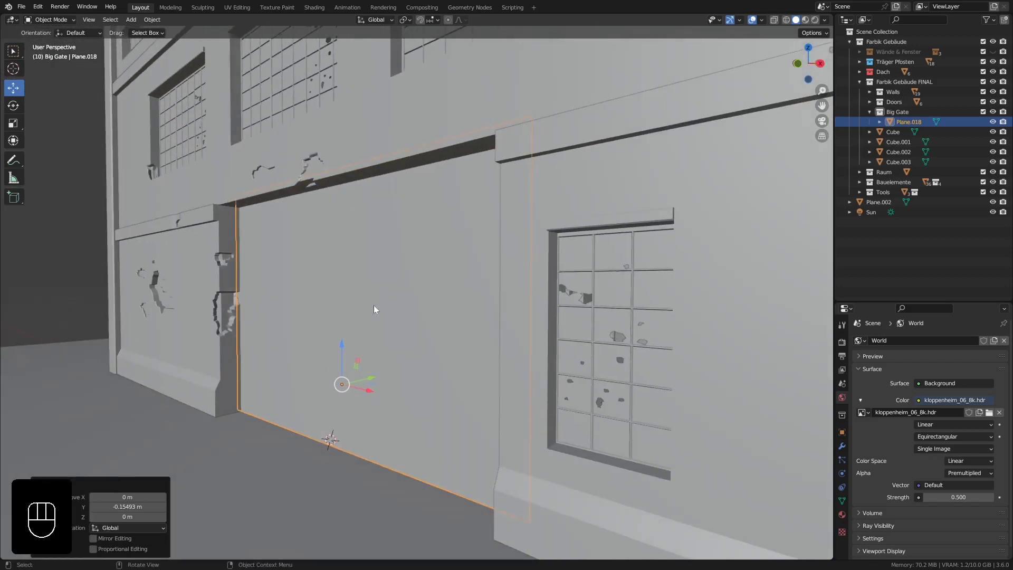
# - Isolate the gate plane in local view and add four evenly spaced horizontal loop cuts across it
pyautogui.press('KP_Divide')
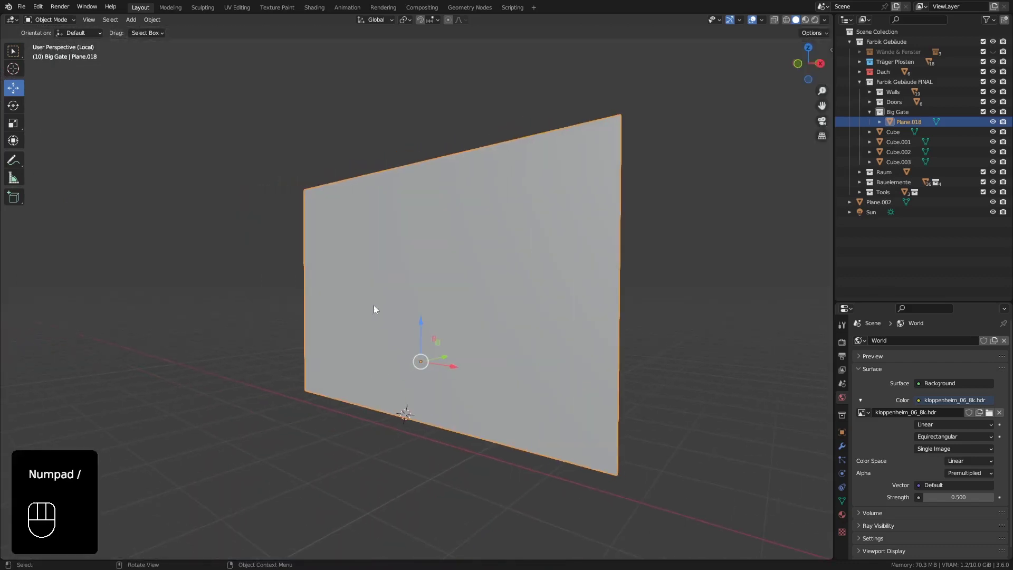
pyautogui.moveTo(374, 305); pyautogui.dragTo(481, 242, button='middle')
pyautogui.press('Tab')
pyautogui.hotkey('ctrl', 'r')
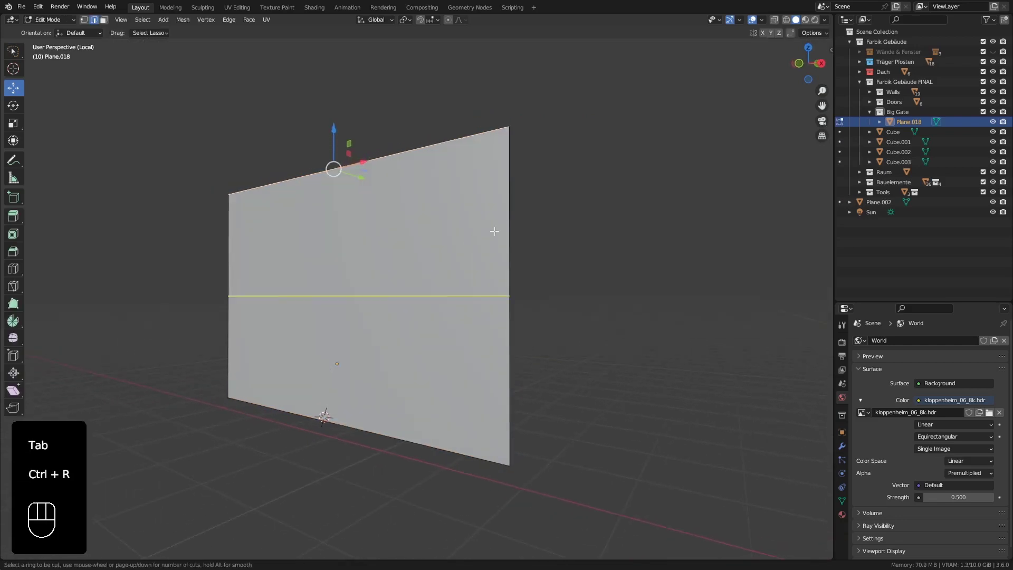
pyautogui.scroll(1, 494, 232)
pyautogui.scroll(2, 494, 231)
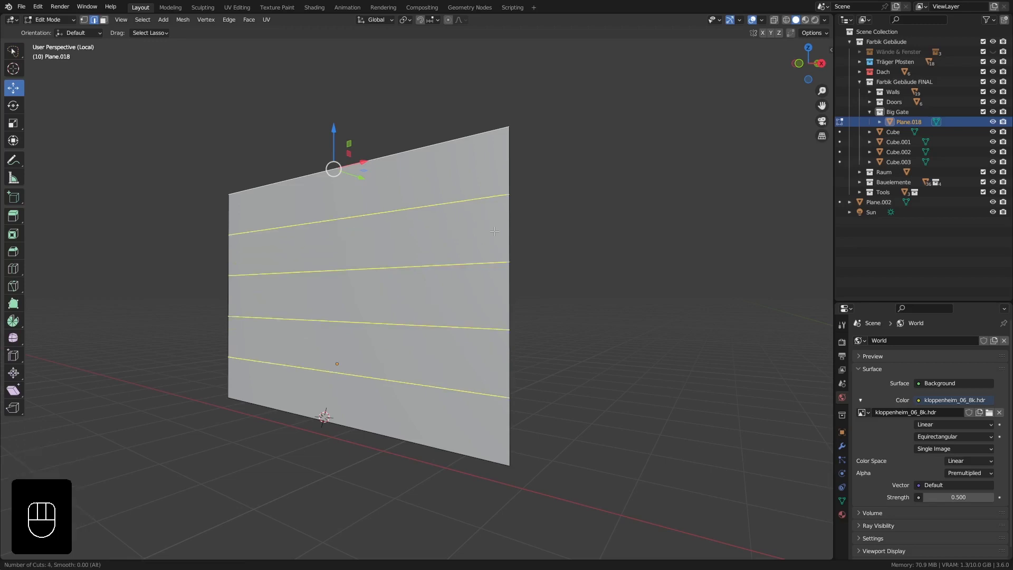
pyautogui.click(494, 231)
pyautogui.rightClick(494, 231)
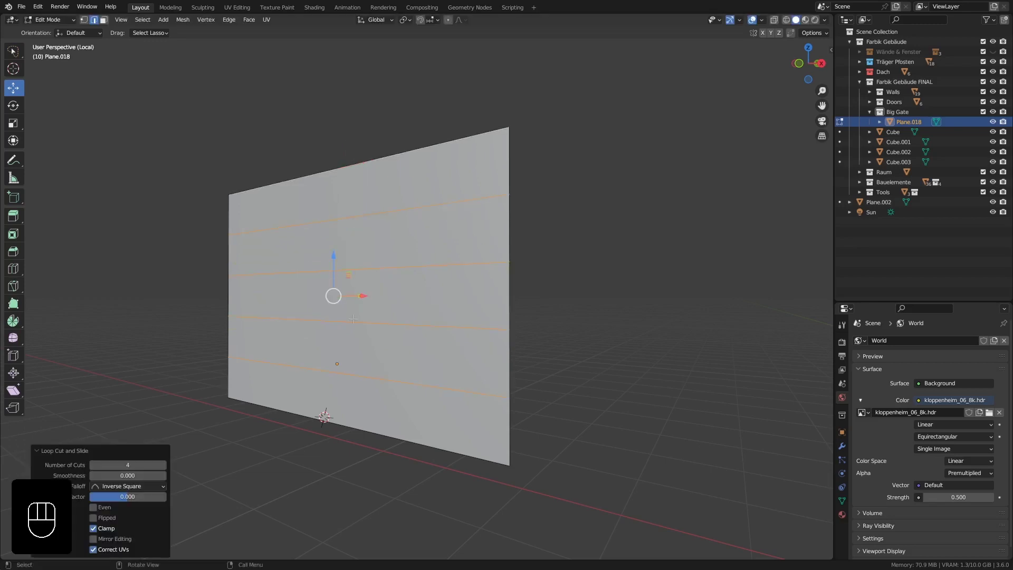
pyautogui.moveTo(379, 305); pyautogui.dragTo(383, 217, button='middle')
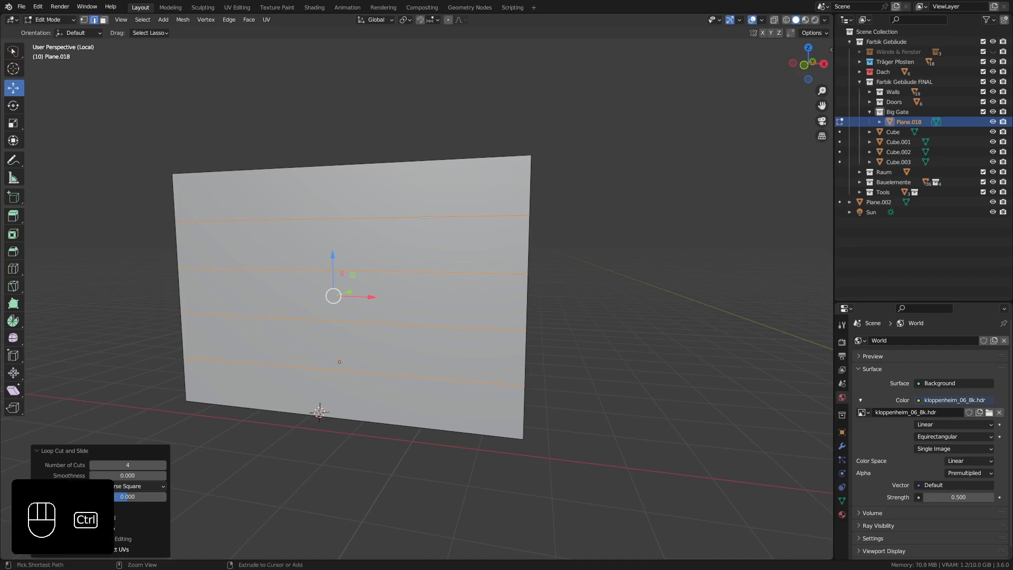
# - Add five evenly spaced vertical loop cuts across the gate plane
pyautogui.hotkey('ctrl', 'r')
pyautogui.scroll(2, 426, 217)
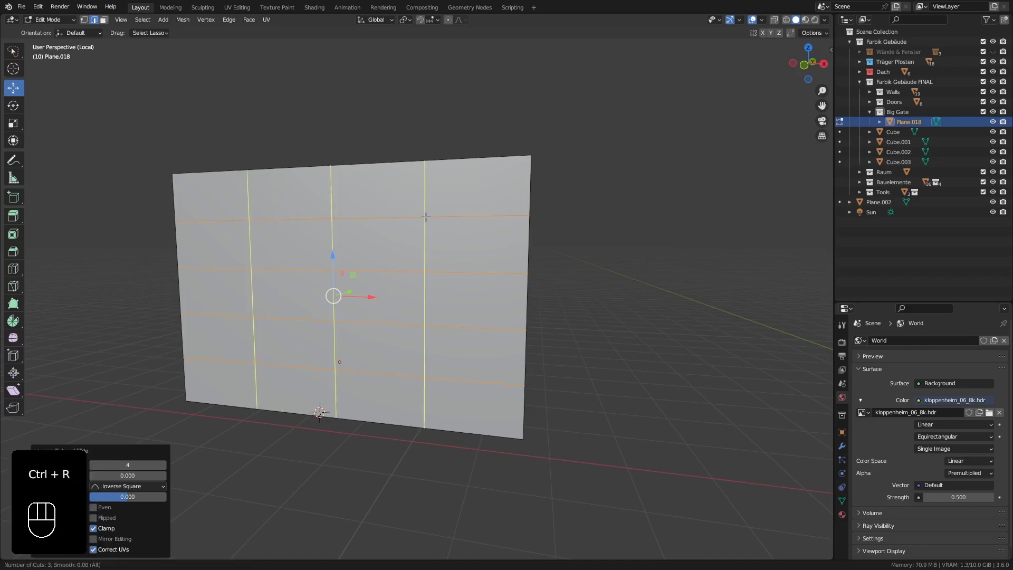
pyautogui.scroll(2, 425, 217)
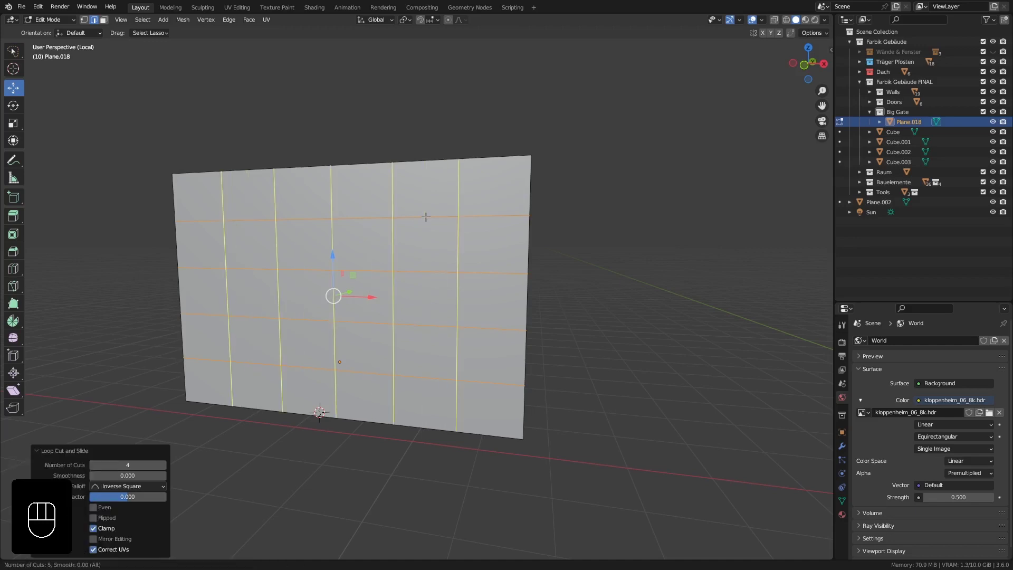
pyautogui.click(425, 217)
pyautogui.moveTo(401, 295)
pyautogui.mouseDown(button='middle')
pyautogui.moveTo(411, 272)
pyautogui.moveTo(410, 281)
pyautogui.mouseUp(button='middle')
pyautogui.press('Tab')
pyautogui.press('Tab')
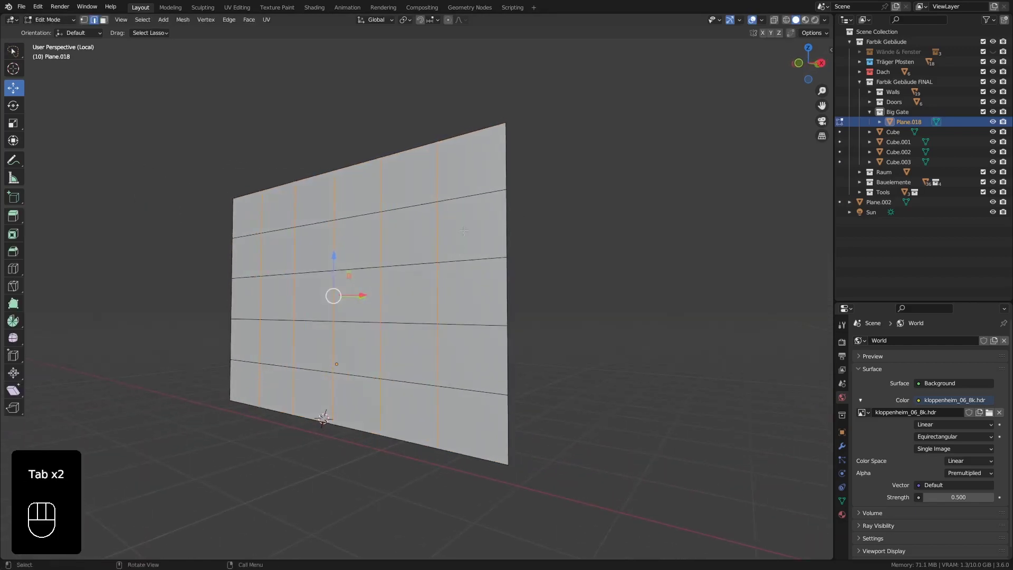
# - Add the four horizontal loops to the selected vertical ones and bevel them all about 0.036 m wide with 2 segments
pyautogui.keyDown('alt'); pyautogui.keyDown('shift'); pyautogui.click(471, 197); pyautogui.keyUp('shift'); pyautogui.keyUp('alt')
pyautogui.keyDown('alt'); pyautogui.keyDown('shift'); pyautogui.click(467, 260); pyautogui.keyUp('shift'); pyautogui.keyUp('alt')
pyautogui.keyDown('alt'); pyautogui.keyDown('shift'); pyautogui.click(464, 324); pyautogui.keyUp('shift'); pyautogui.keyUp('alt')
pyautogui.keyDown('alt'); pyautogui.keyDown('shift'); pyautogui.click(463, 389); pyautogui.keyUp('shift'); pyautogui.keyUp('alt')
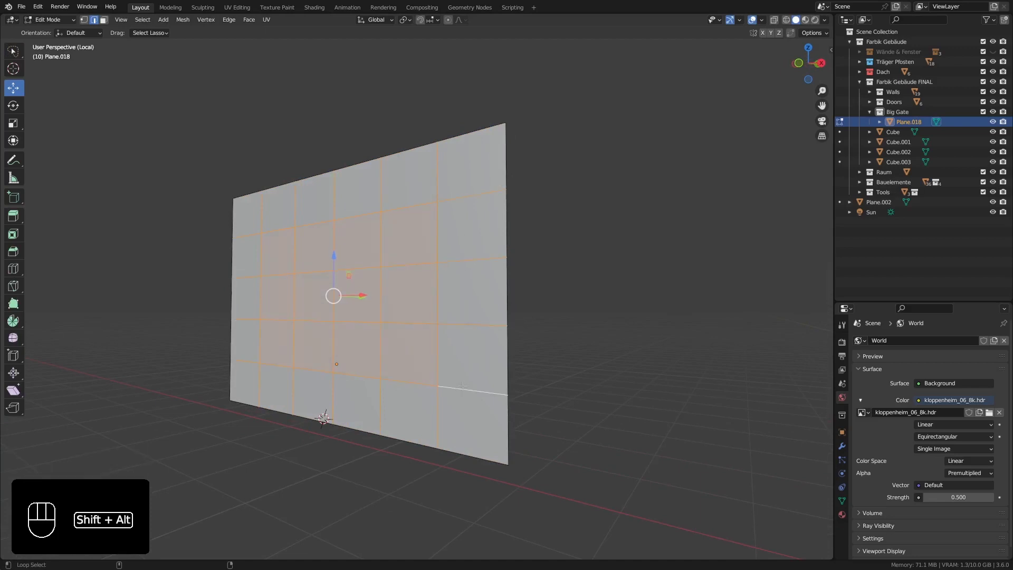
pyautogui.moveTo(499, 245); pyautogui.dragTo(564, 223, button='middle')
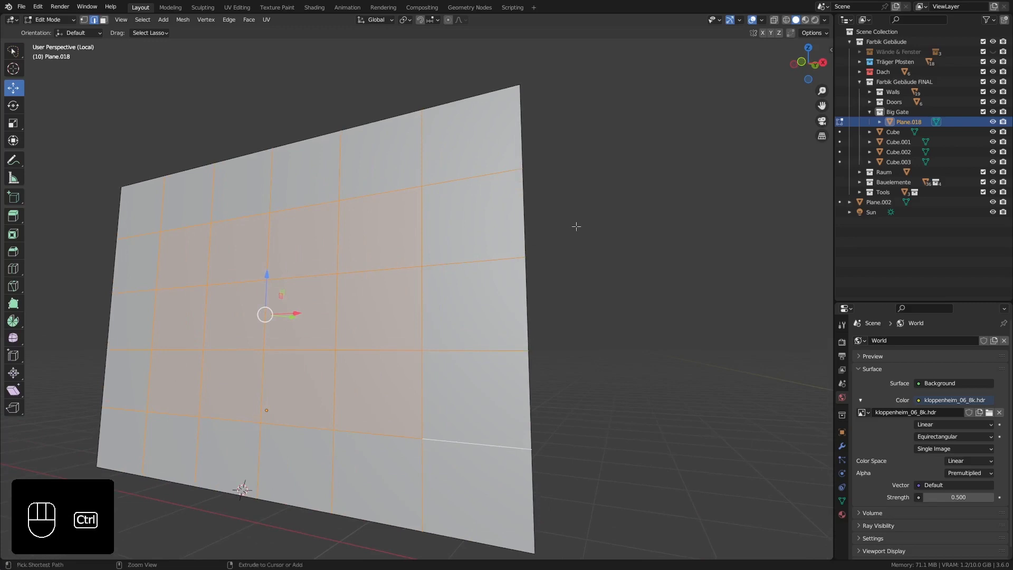
pyautogui.hotkey('ctrl', 'b')
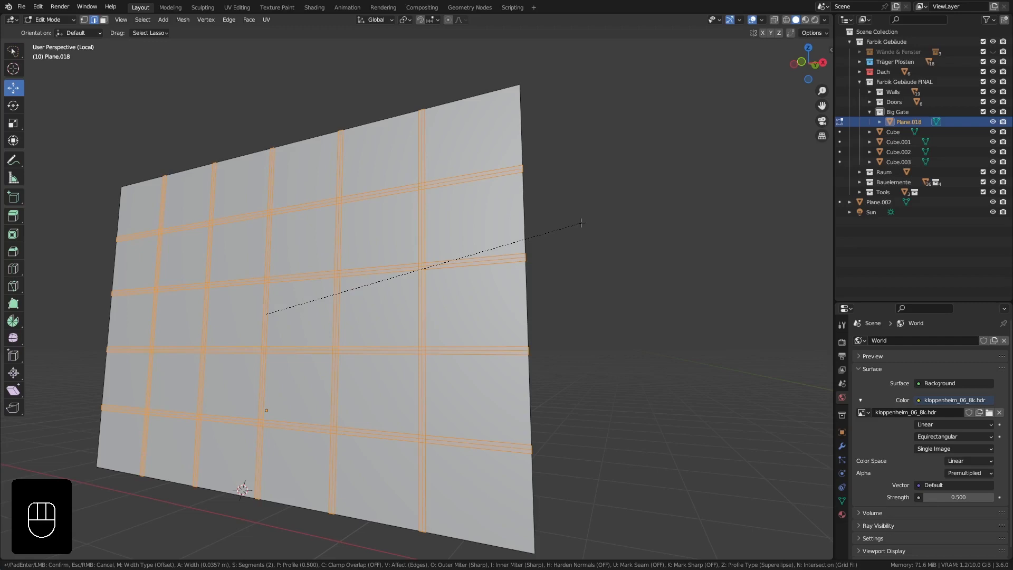
pyautogui.click(581, 223)
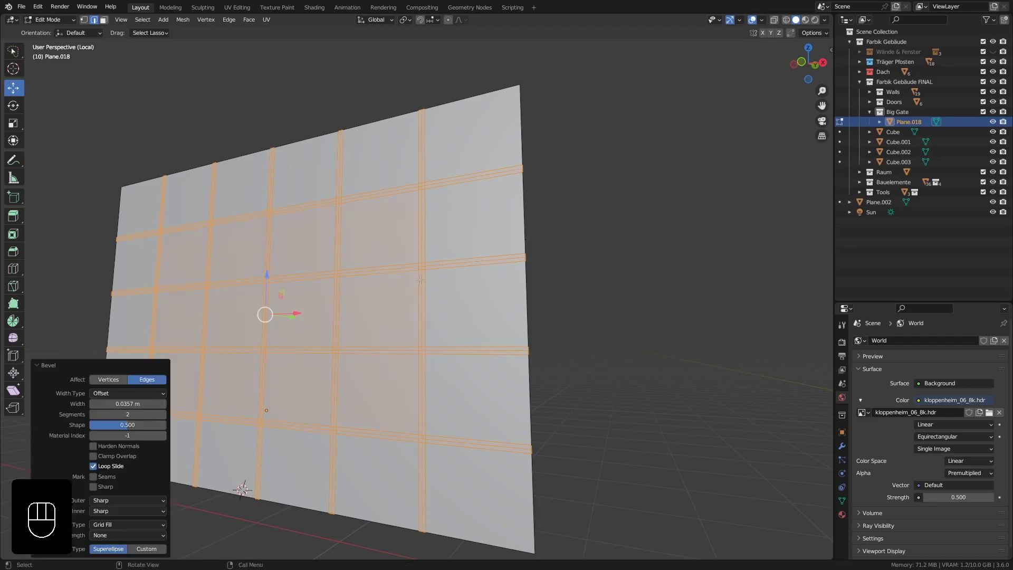
# - Select only the middle edge loop of every bevelled strip, covering all five vertical and four horizontal strips
pyautogui.scroll(5, 420, 280)
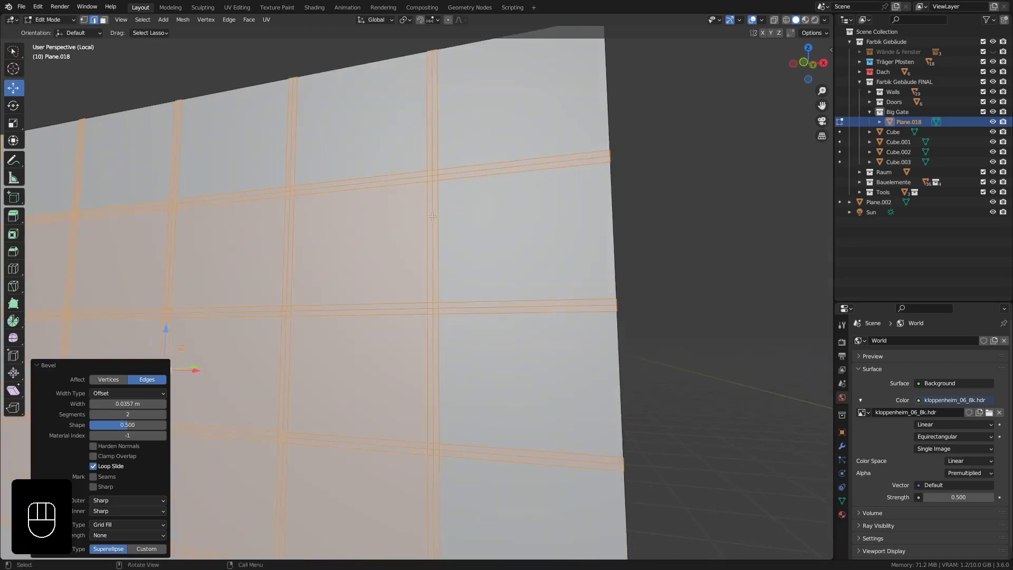
pyautogui.click(431, 145)
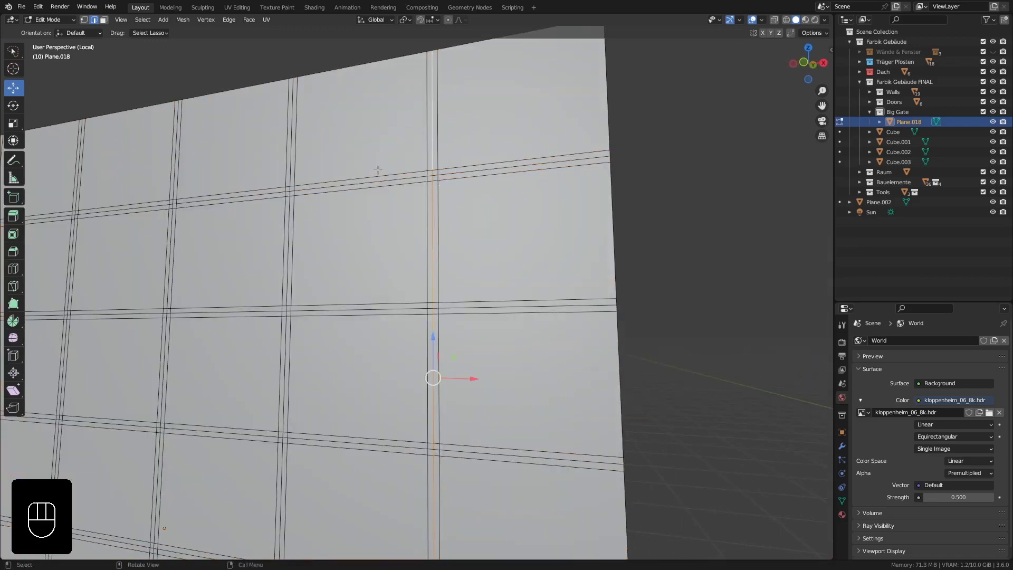
pyautogui.keyDown('alt'); pyautogui.keyDown('shift'); pyautogui.click(292, 163); pyautogui.keyUp('shift'); pyautogui.keyUp('alt')
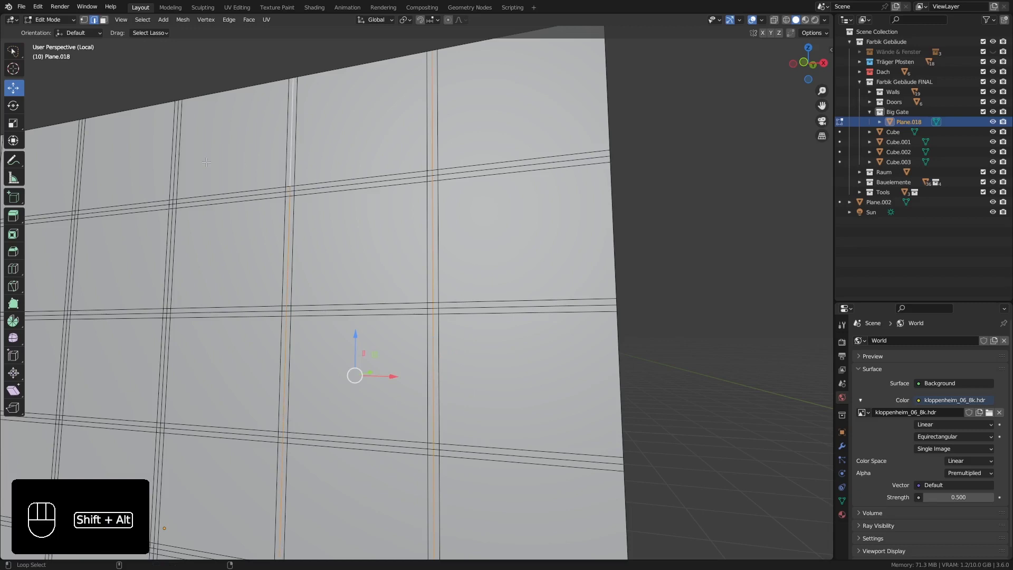
pyautogui.keyDown('alt'); pyautogui.keyDown('shift'); pyautogui.click(176, 164); pyautogui.keyUp('shift'); pyautogui.keyUp('alt')
pyautogui.keyDown('alt'); pyautogui.keyDown('shift'); pyautogui.click(77, 184); pyautogui.keyUp('shift'); pyautogui.keyUp('alt')
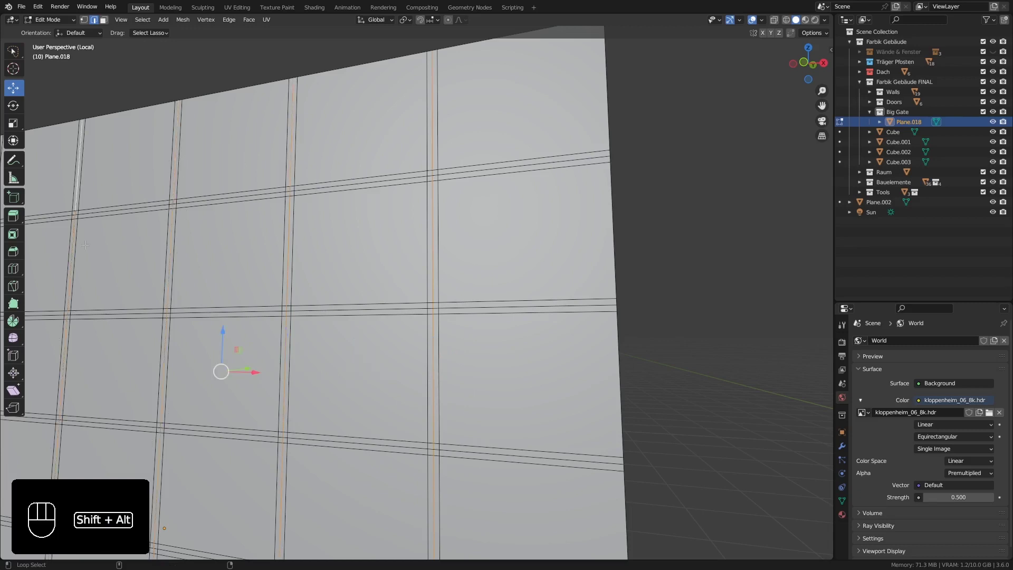
pyautogui.keyDown('alt'); pyautogui.keyDown('shift'); pyautogui.click(105, 313); pyautogui.keyUp('shift'); pyautogui.keyUp('alt')
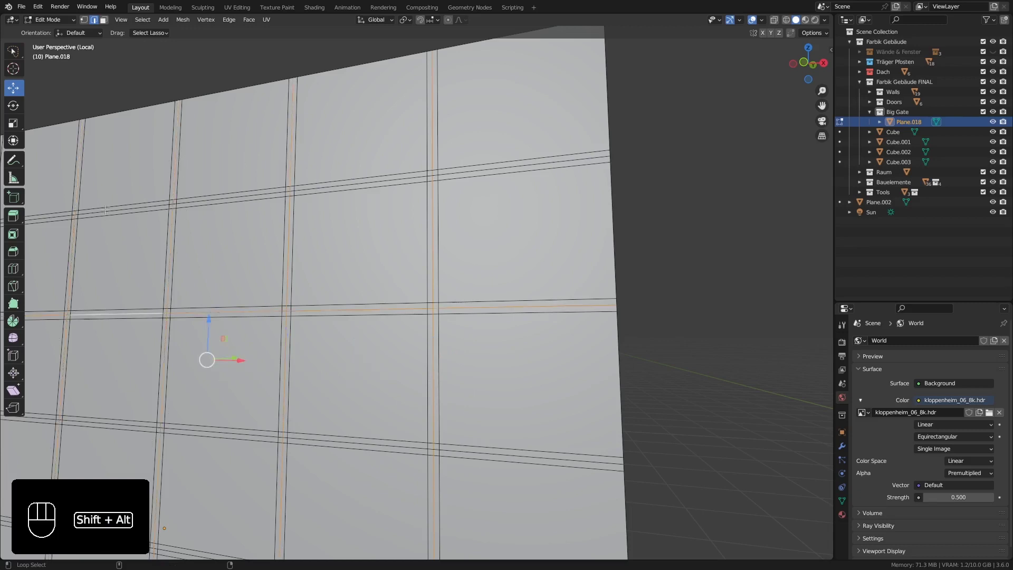
pyautogui.keyDown('alt'); pyautogui.keyDown('shift'); pyautogui.click(106, 210); pyautogui.keyUp('shift'); pyautogui.keyUp('alt')
pyautogui.keyDown('alt'); pyautogui.keyDown('shift'); pyautogui.click(311, 440); pyautogui.keyUp('shift'); pyautogui.keyUp('alt')
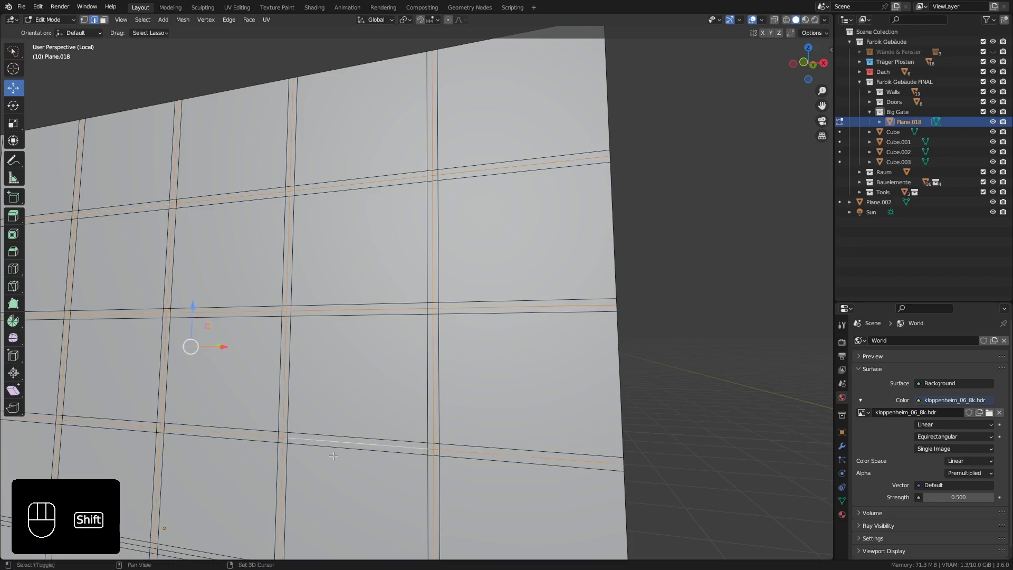
pyautogui.keyDown('shift'); pyautogui.moveTo(311, 440); pyautogui.dragTo(264, 263, button='middle'); pyautogui.keyUp('shift')
pyautogui.keyDown('alt'); pyautogui.keyDown('shift'); pyautogui.click(348, 385); pyautogui.keyUp('shift'); pyautogui.keyUp('alt')
pyautogui.scroll(-3, 348, 385)
pyautogui.scroll(2, 185, 154)
pyautogui.keyDown('alt'); pyautogui.keyDown('shift'); pyautogui.click(185, 154); pyautogui.keyUp('shift'); pyautogui.keyUp('alt')
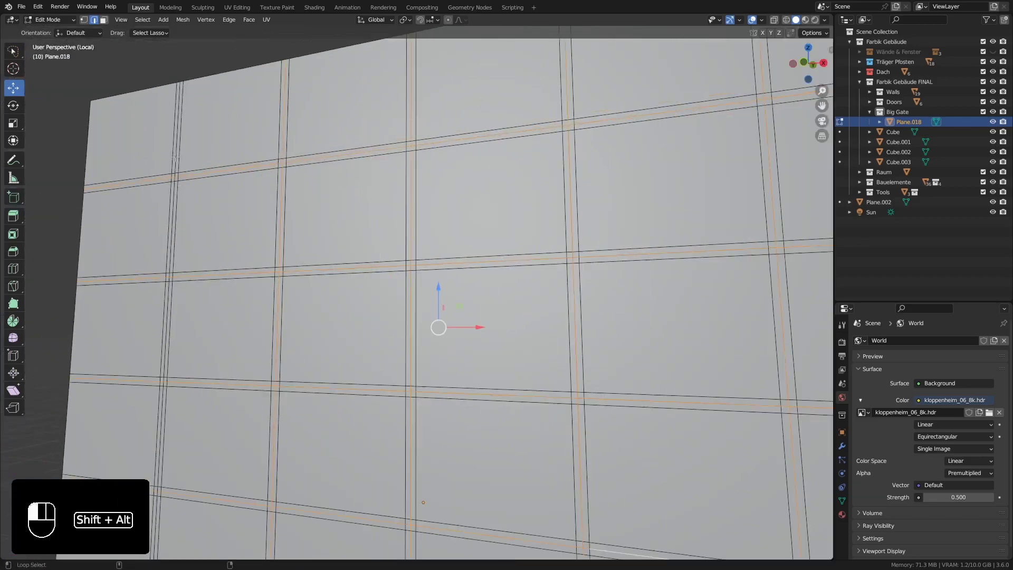
# - Move the selected middle loops about 0.01 m in the negative Y direction to form grooves, and return to Object Mode
pyautogui.scroll(-3, 206, 228)
pyautogui.moveTo(205, 228); pyautogui.dragTo(351, 288, button='middle')
pyautogui.press('shift')
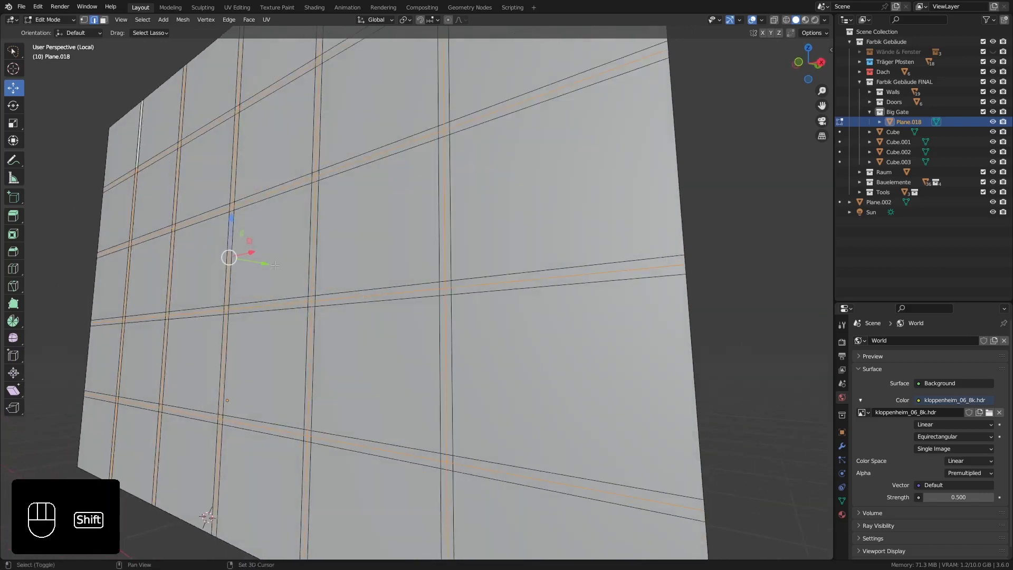
pyautogui.keyDown('shift'); pyautogui.moveTo(261, 263); pyautogui.dragTo(255, 260); pyautogui.keyUp('shift')
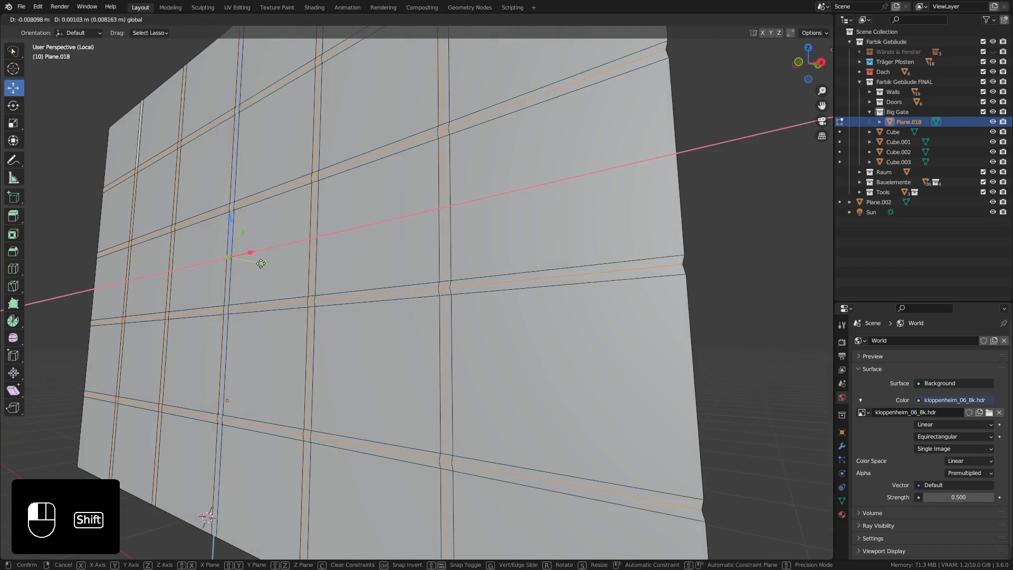
pyautogui.moveTo(503, 311); pyautogui.dragTo(473, 262, button='middle')
pyautogui.press('g')
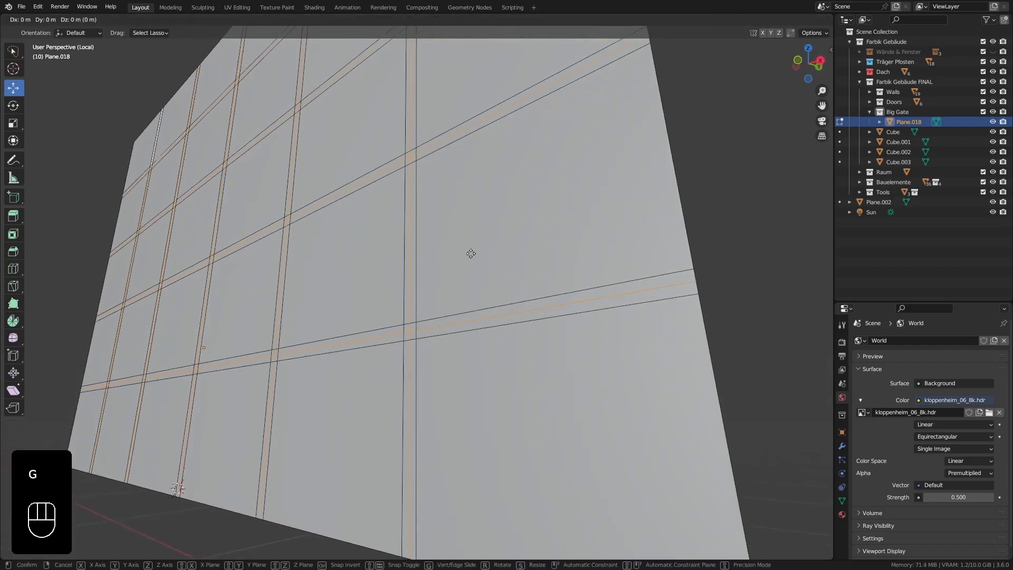
pyautogui.press('y')
pyautogui.press('shift')
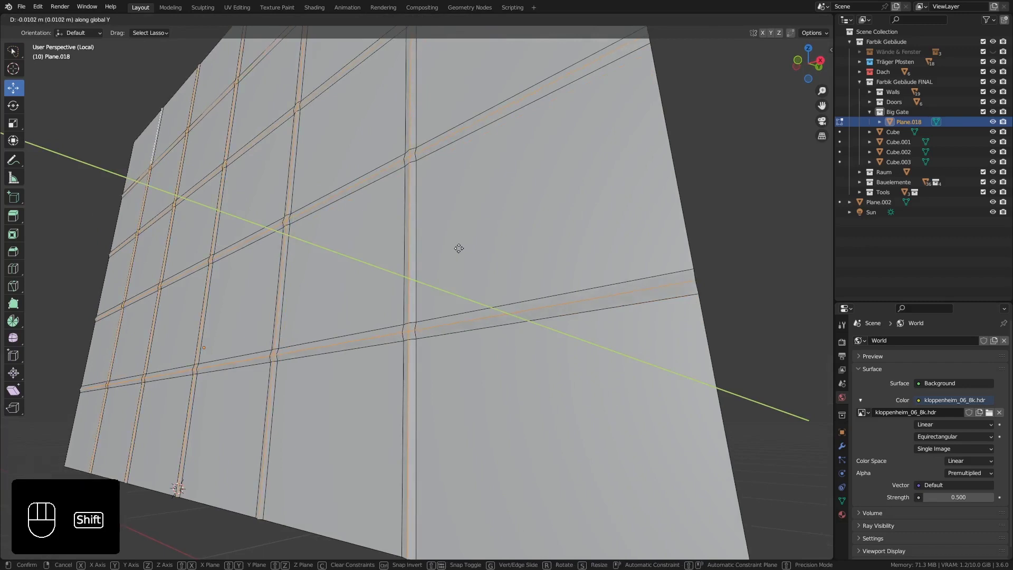
pyautogui.click(458, 248)
pyautogui.moveTo(458, 248); pyautogui.dragTo(359, 296, button='middle')
pyautogui.press('Tab')
pyautogui.scroll(-2, 364, 277)
pyautogui.moveTo(371, 261)
pyautogui.keyDown('shift'); pyautogui.mouseDown(button='middle')
pyautogui.moveTo(398, 300)
pyautogui.moveTo(411, 296)
pyautogui.moveTo(425, 328)
pyautogui.moveTo(294, 346)
pyautogui.moveTo(305, 339)
pyautogui.moveTo(271, 331)
pyautogui.moveTo(378, 271)
pyautogui.mouseUp(button='middle'); pyautogui.keyUp('shift')
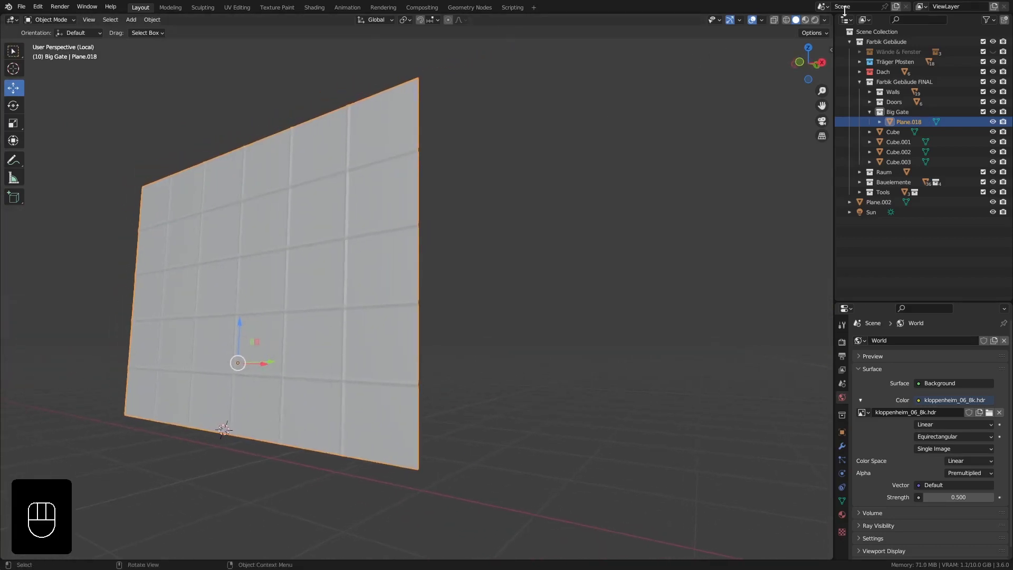
# - Split the 3D view in two and turn the new half into a Shader Editor without its sidebar
pyautogui.moveTo(831, 16); pyautogui.dragTo(411, 39)
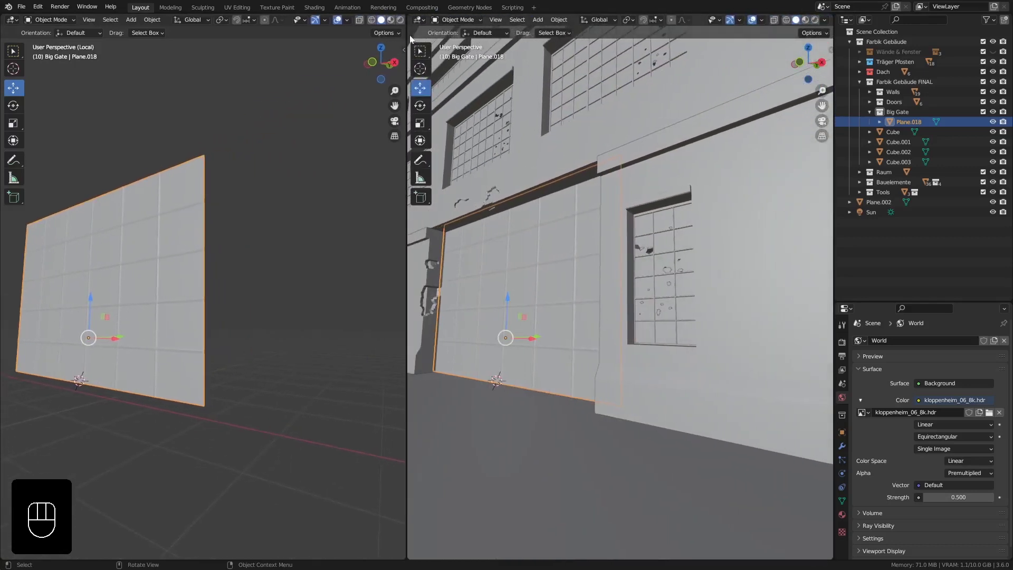
pyautogui.click(417, 19)
pyautogui.click(454, 108)
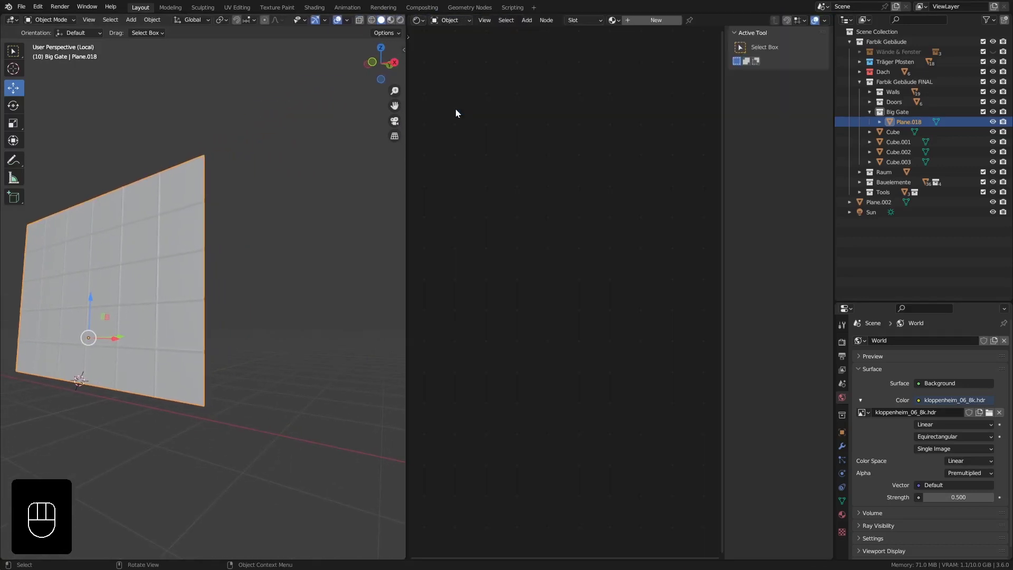
pyautogui.press('n')
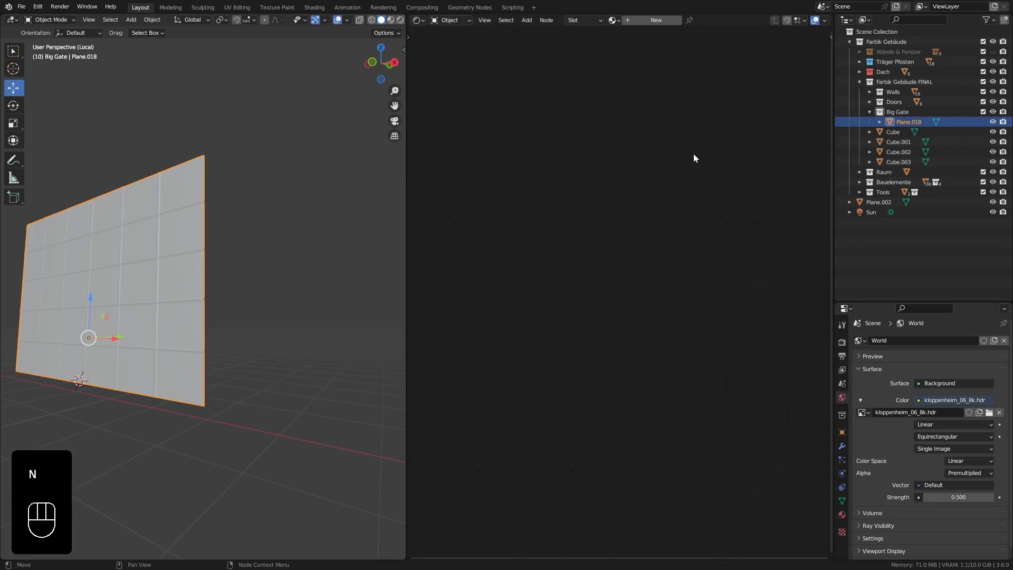
# - Create a new material for the gate plane and name it Big Gate
pyautogui.click(640, 20)
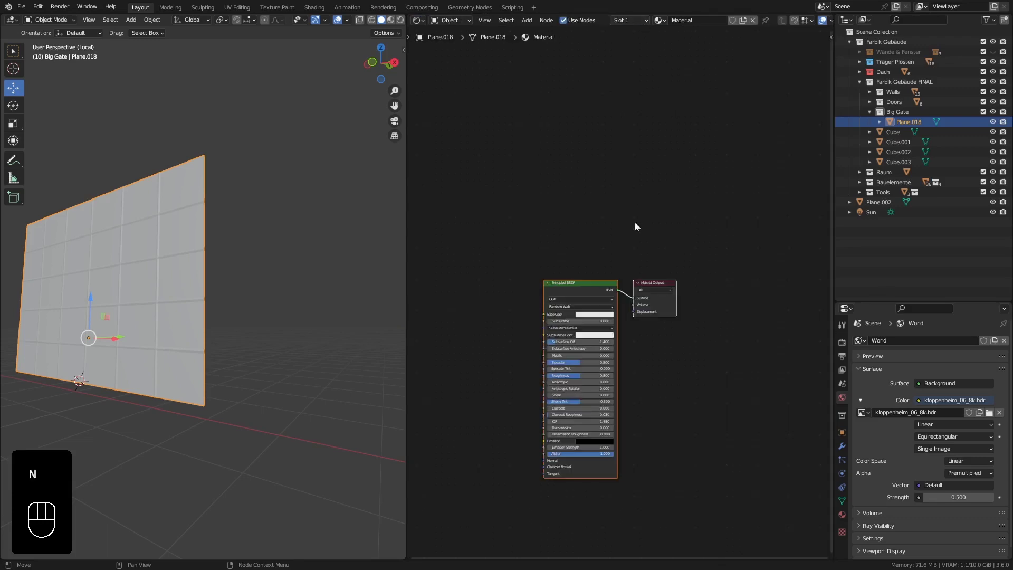
pyautogui.moveTo(586, 283); pyautogui.dragTo(628, 218)
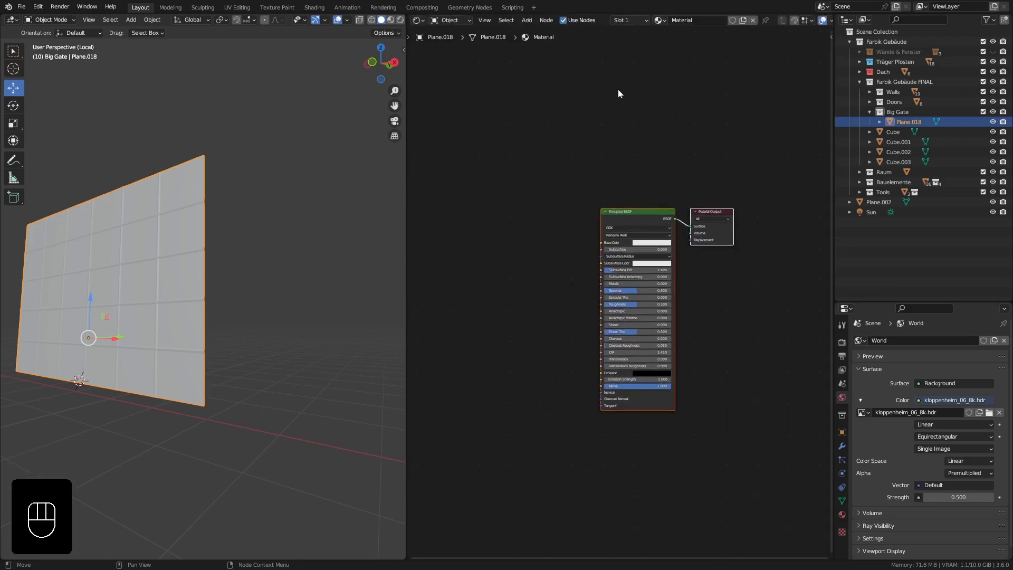
pyautogui.click(696, 21)
pyautogui.write('Big Gate')
pyautogui.click(700, 62)
# - Run Principled Texture Setup on the Principled BSDF node with all four metal_plate 2k images from the textures folder
pyautogui.click(633, 215)
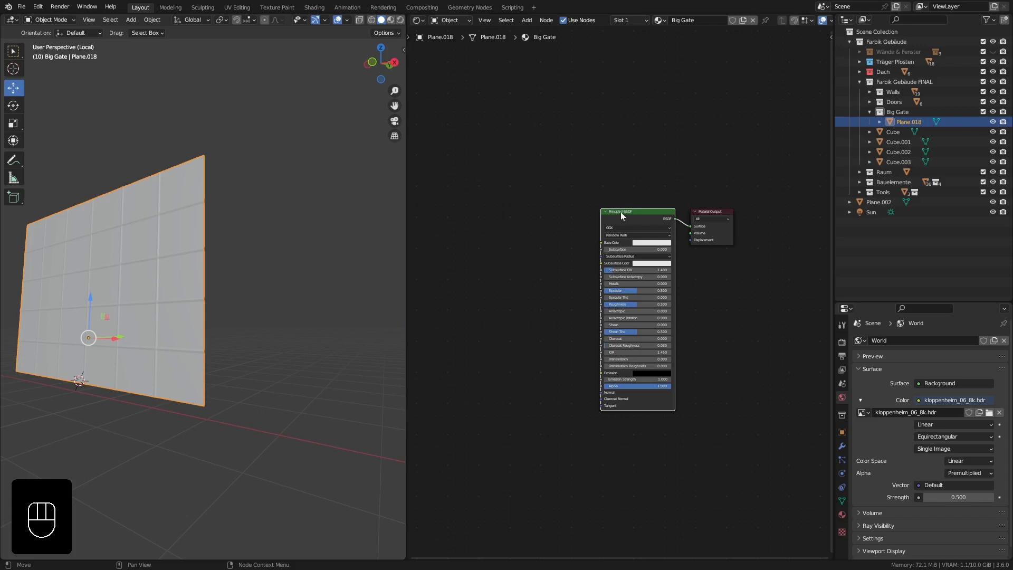
pyautogui.click(621, 211)
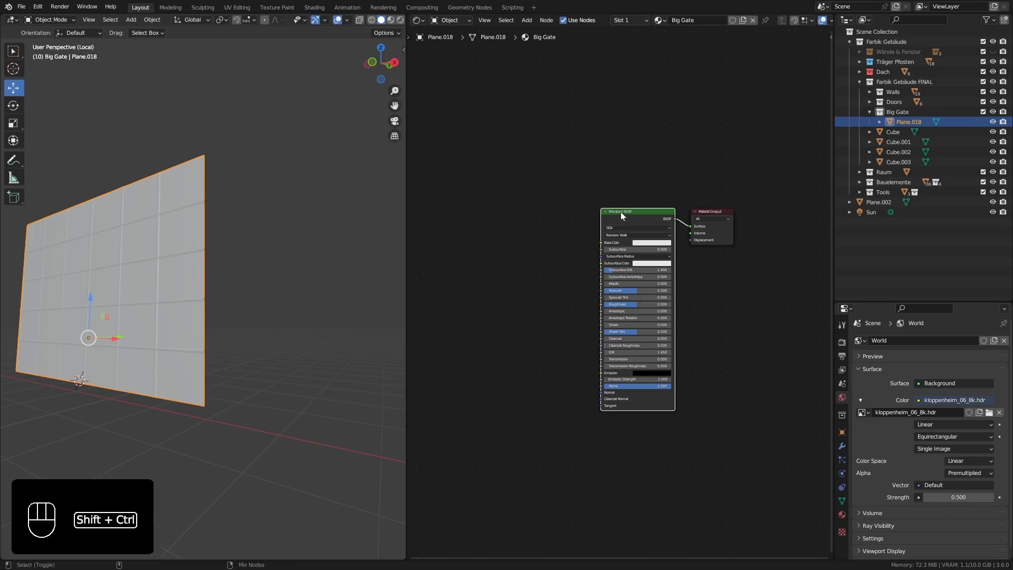
pyautogui.hotkey('ctrl', 'shift', 't')
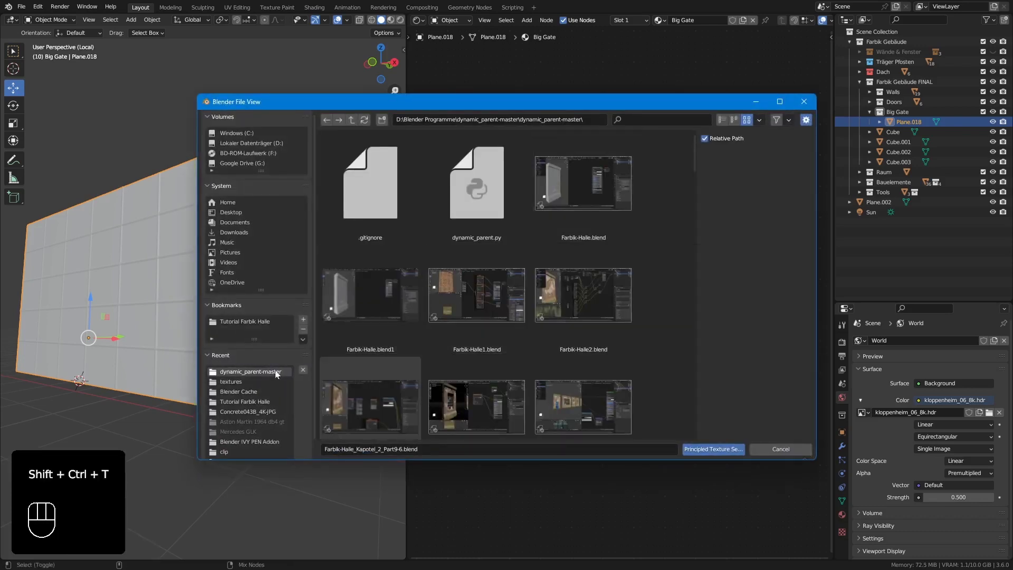
pyautogui.click(262, 379)
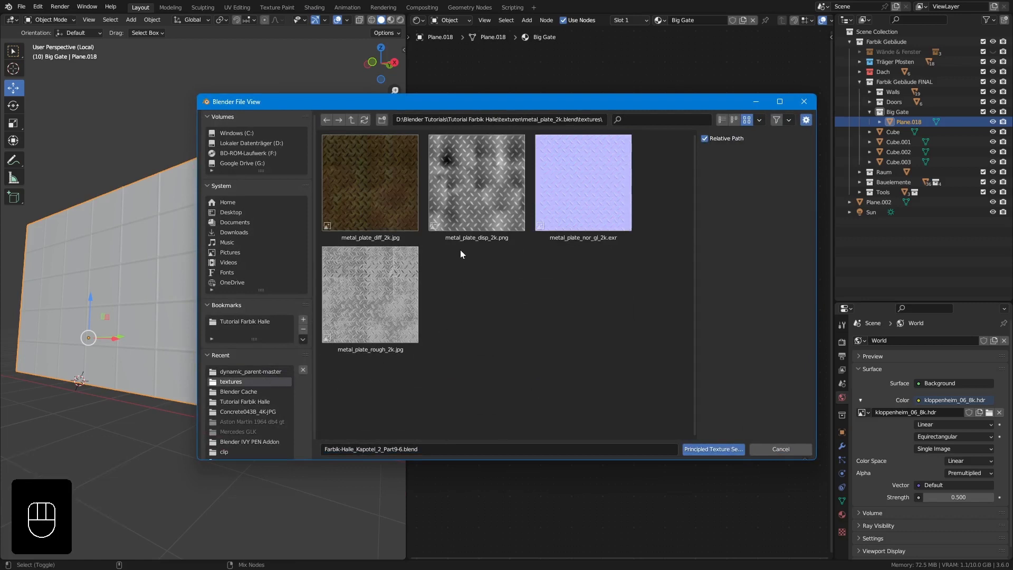
pyautogui.click(387, 178)
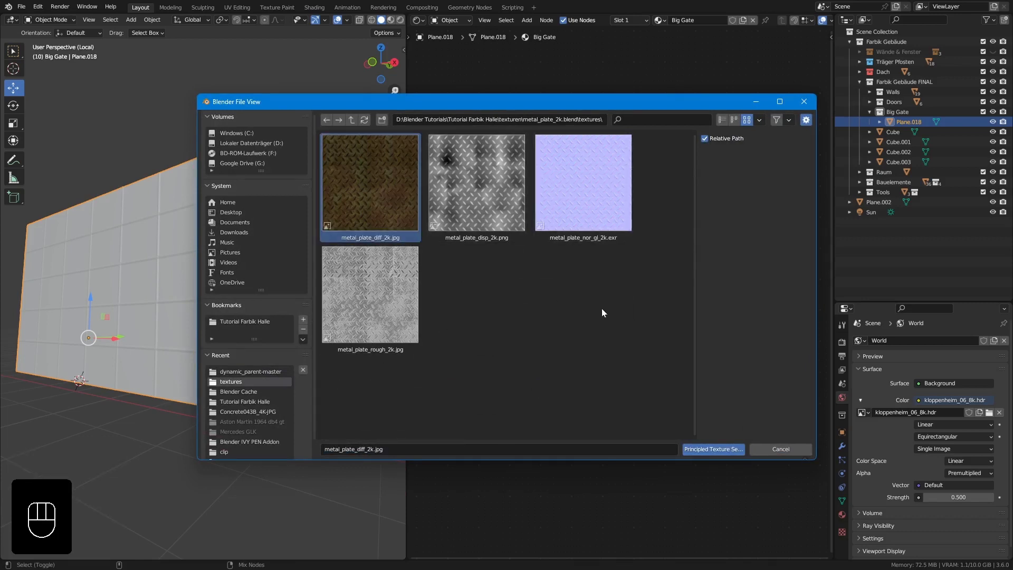
pyautogui.moveTo(606, 325); pyautogui.dragTo(379, 165)
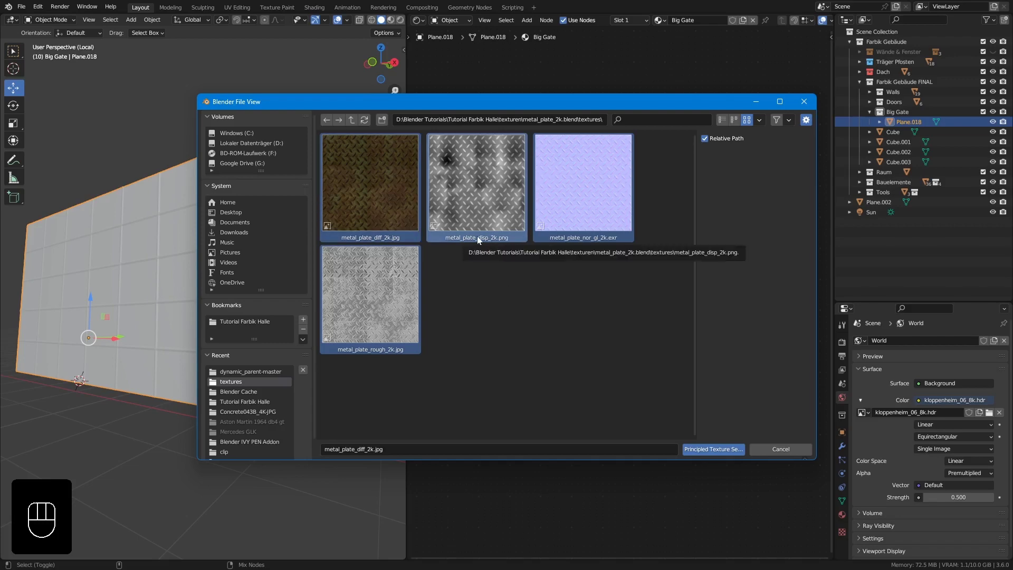
pyautogui.click(710, 449)
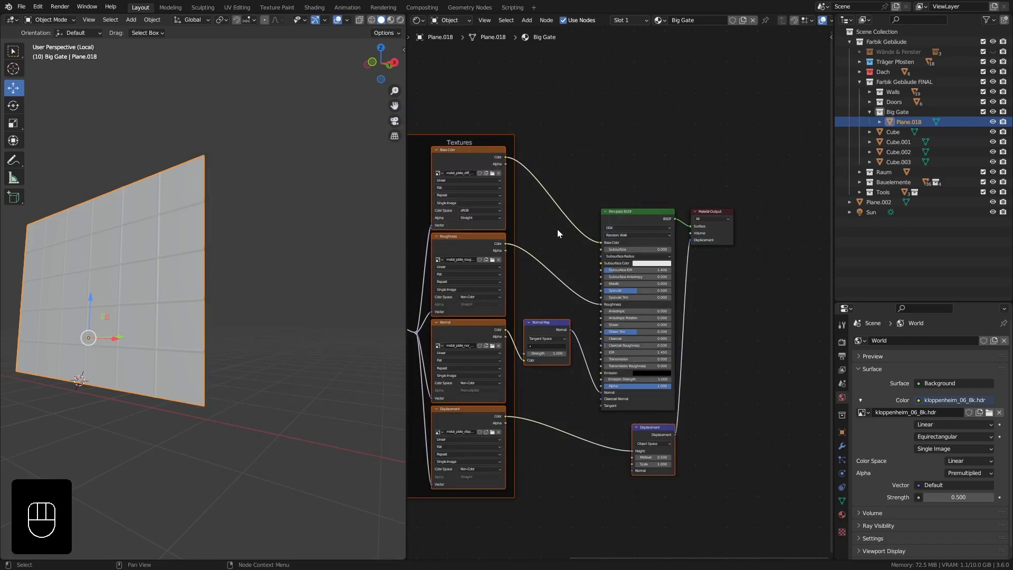
# - Show the gate in Material Preview shading and examine the Mapping node of its texture setup
pyautogui.moveTo(523, 278); pyautogui.dragTo(613, 221, button='middle')
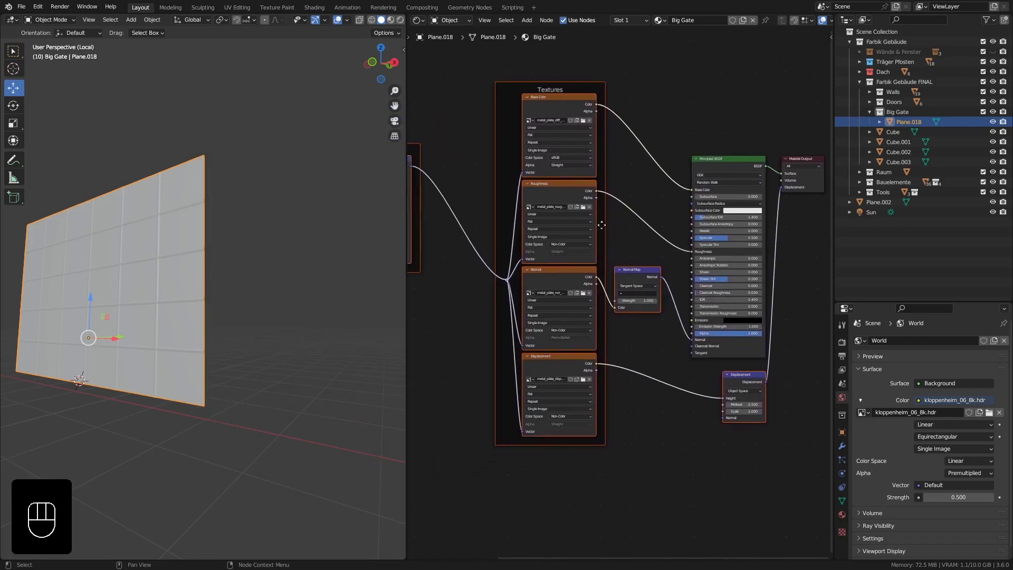
pyautogui.moveTo(550, 208)
pyautogui.mouseDown(button='middle')
pyautogui.moveTo(609, 222)
pyautogui.moveTo(567, 217)
pyautogui.mouseUp(button='middle')
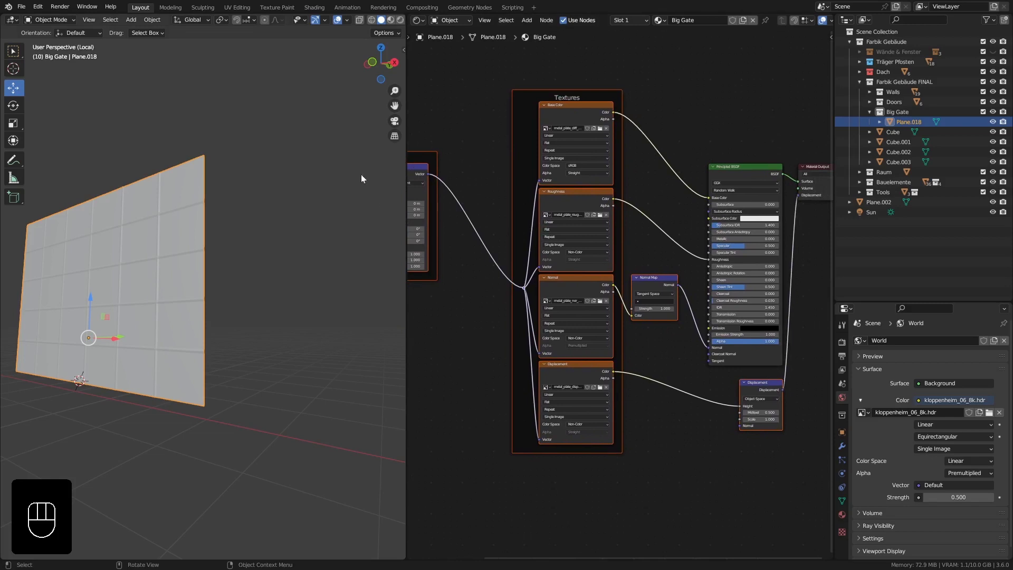
pyautogui.click(390, 20)
pyautogui.moveTo(194, 226); pyautogui.dragTo(238, 243, button='middle')
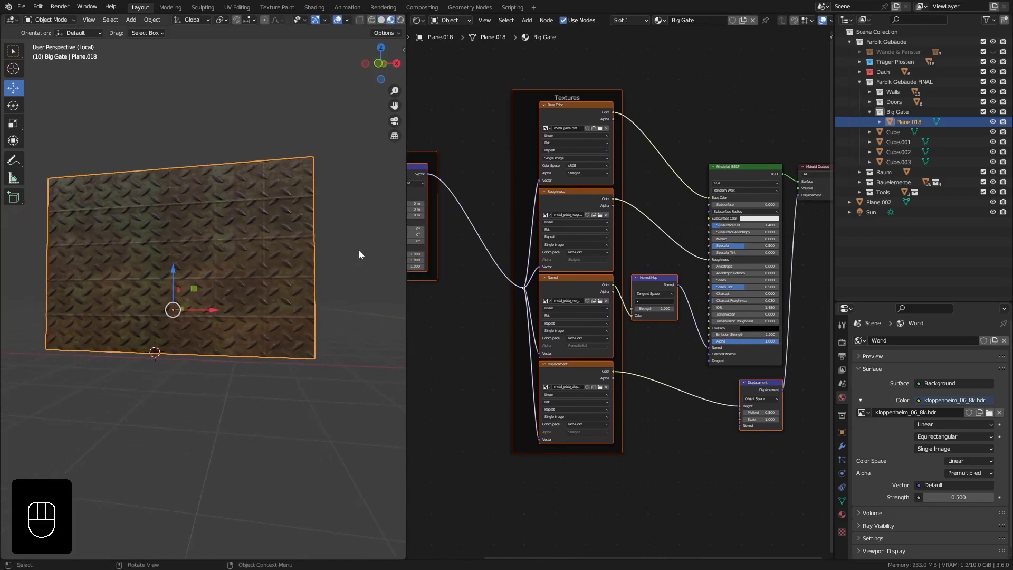
pyautogui.moveTo(430, 274); pyautogui.dragTo(500, 301, button='middle')
pyautogui.scroll(7, 481, 289)
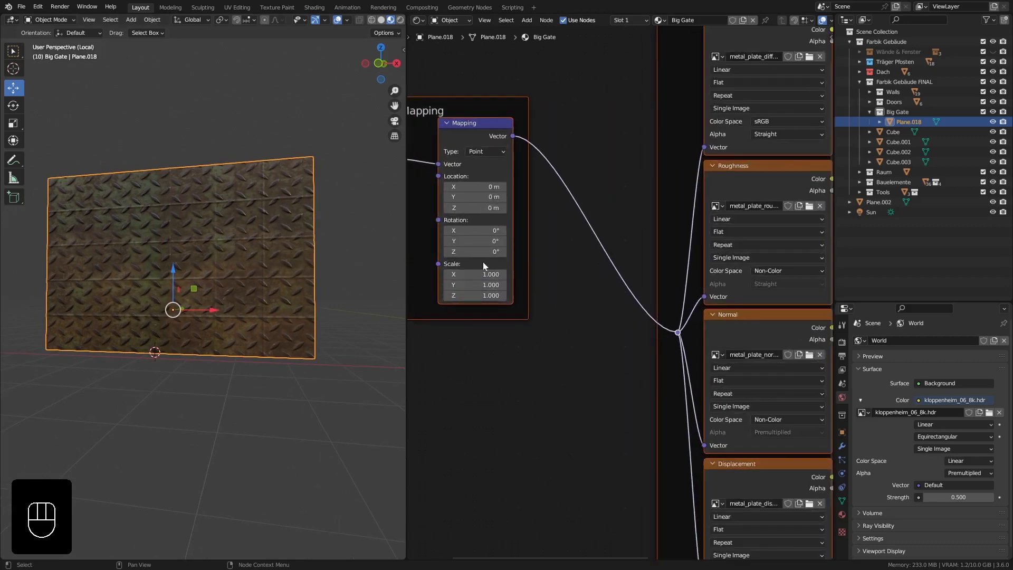
# - Set the Mapping node's X, Y and Z scale to 5 for the gate's metal plate textures
pyautogui.moveTo(480, 274); pyautogui.dragTo(480, 296)
pyautogui.write('5')
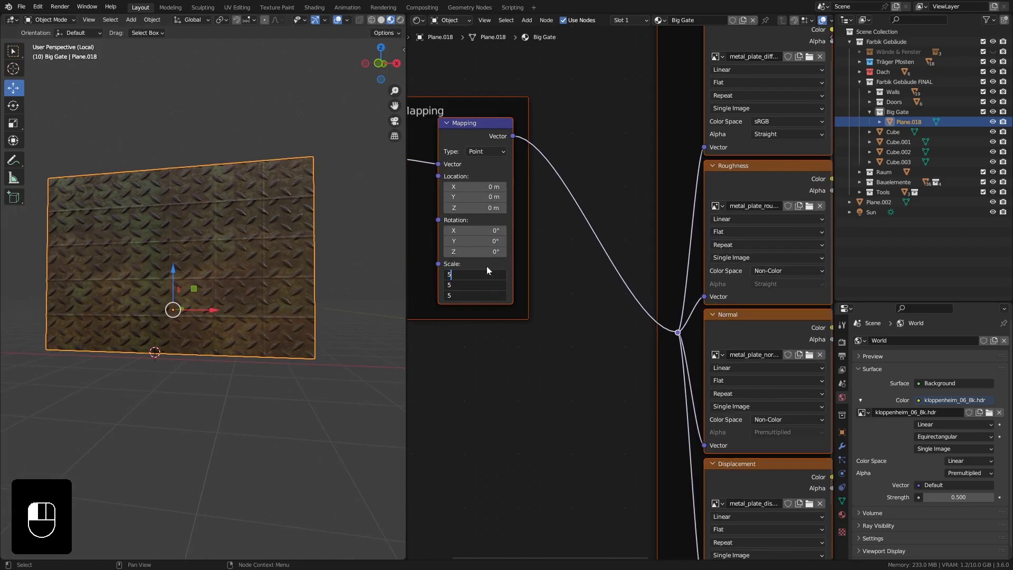
pyautogui.press('Return')
pyautogui.moveTo(401, 268); pyautogui.dragTo(248, 220, button='middle')
pyautogui.scroll(3, 296, 243)
pyautogui.scroll(-4, 290, 242)
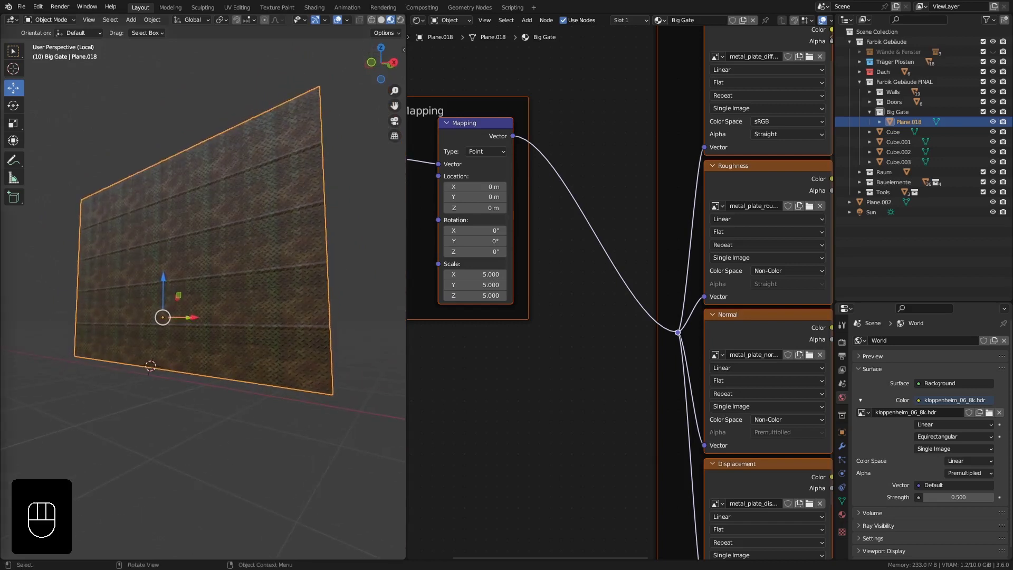
pyautogui.moveTo(280, 333)
pyautogui.mouseDown(button='middle')
pyautogui.moveTo(293, 332)
pyautogui.moveTo(264, 330)
pyautogui.moveTo(294, 332)
pyautogui.moveTo(290, 305)
pyautogui.moveTo(291, 348)
pyautogui.mouseUp(button='middle')
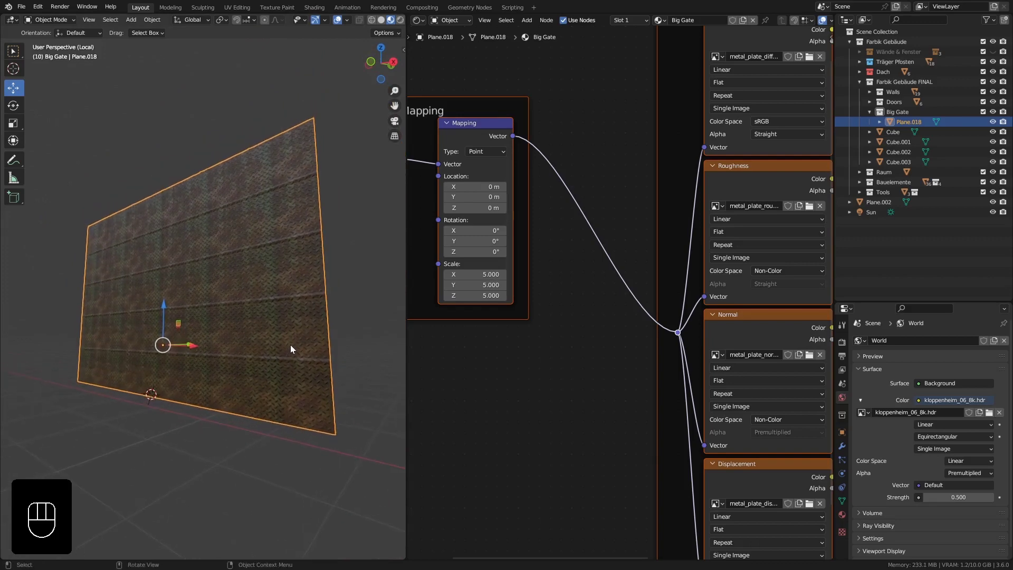
# - Close the Shader Editor by expanding the 3D view over it
pyautogui.moveTo(404, 16); pyautogui.dragTo(450, 31)
pyautogui.keyDown('shift'); pyautogui.moveTo(431, 259); pyautogui.dragTo(346, 240, button='middle'); pyautogui.keyUp('shift')
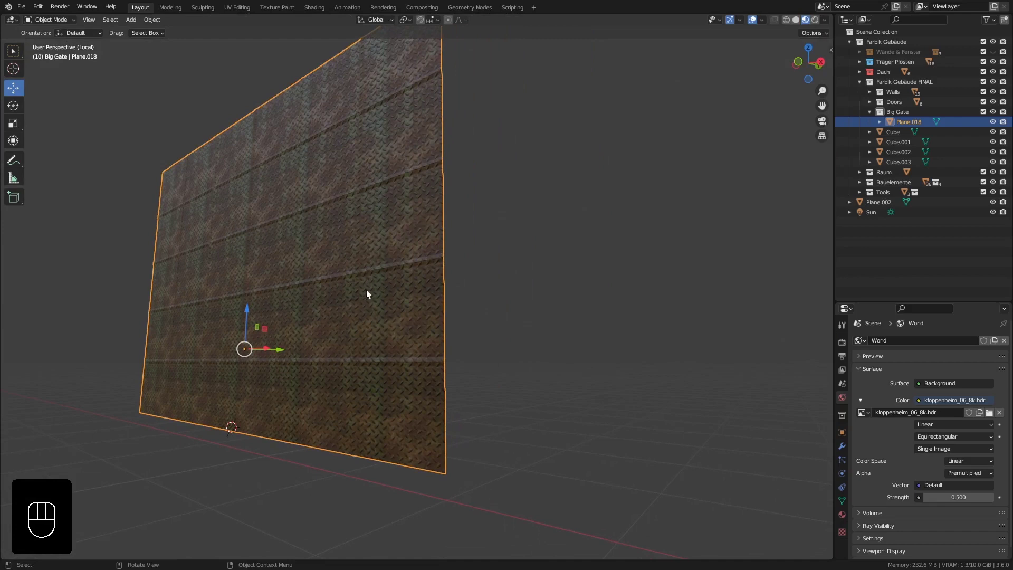
pyautogui.moveTo(379, 373); pyautogui.dragTo(425, 288, button='middle')
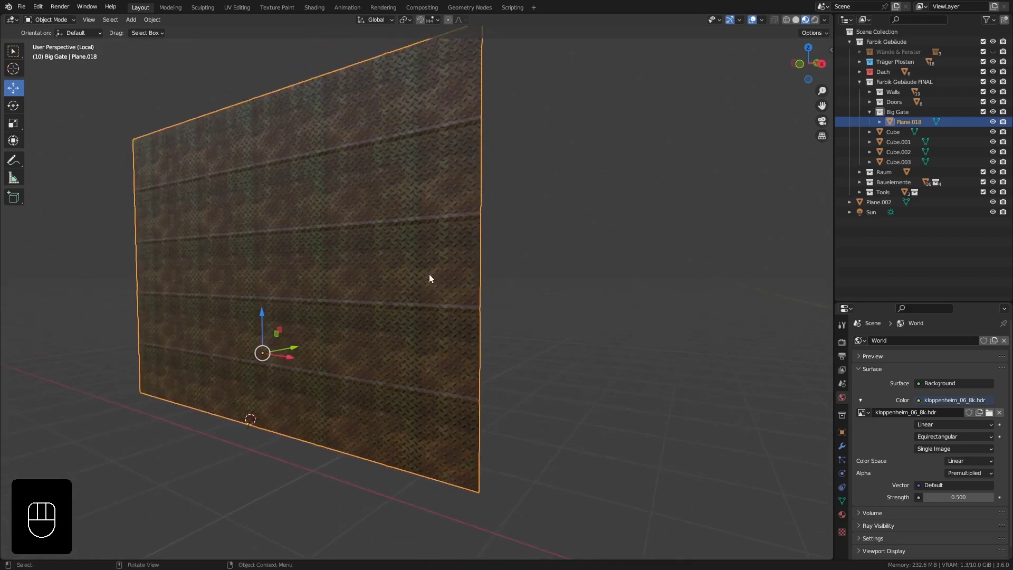
# - Place the 3D cursor on the gate's surface near its side edge, between two horizontal panel grooves
pyautogui.press('shift')
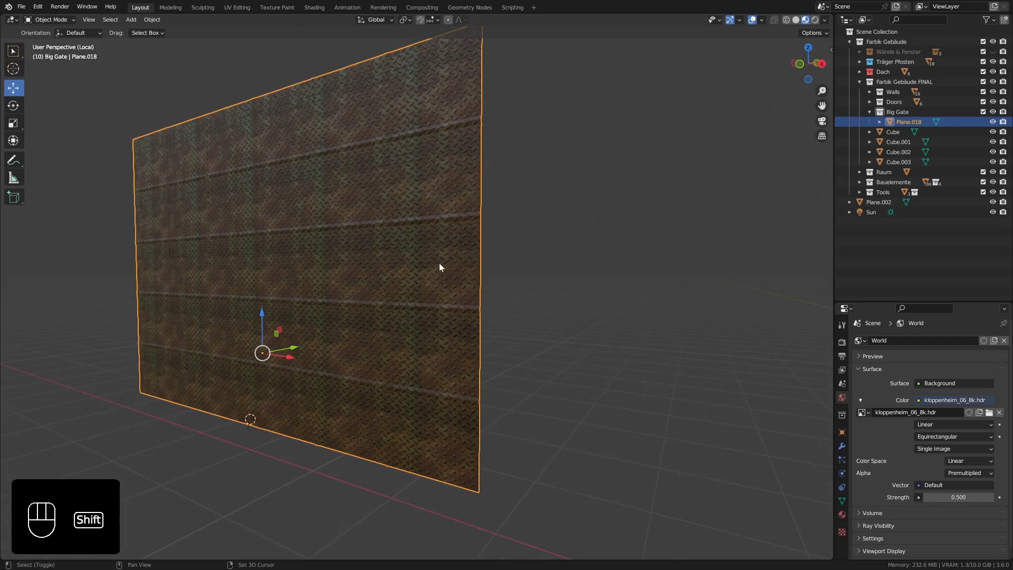
pyautogui.keyDown('shift'); pyautogui.rightClick(439, 257); pyautogui.keyUp('shift')
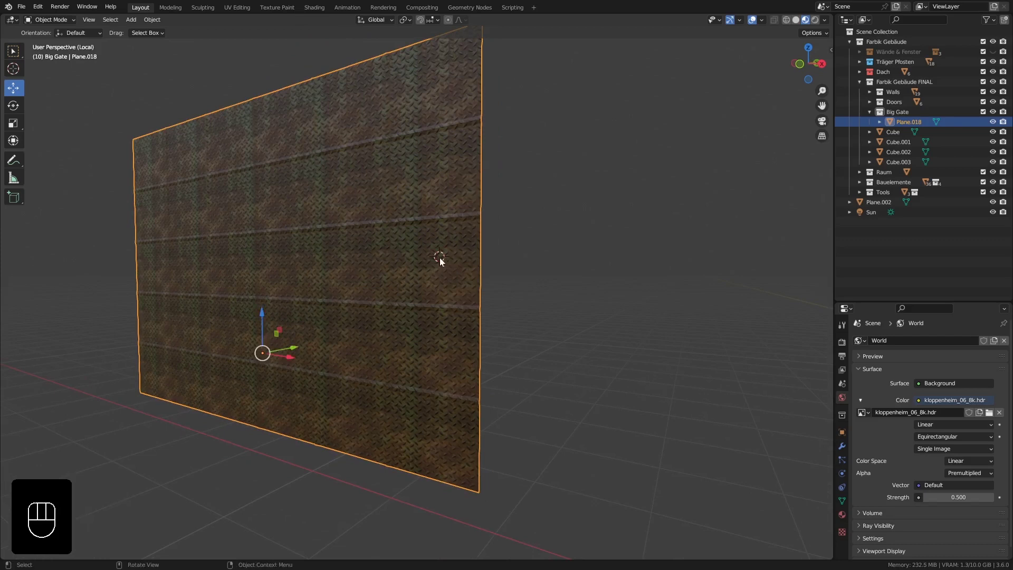
pyautogui.moveTo(442, 257)
pyautogui.mouseDown(button='middle')
pyautogui.moveTo(443, 267)
pyautogui.moveTo(478, 270)
pyautogui.moveTo(435, 253)
pyautogui.mouseUp(button='middle')
pyautogui.scroll(2, 429, 248)
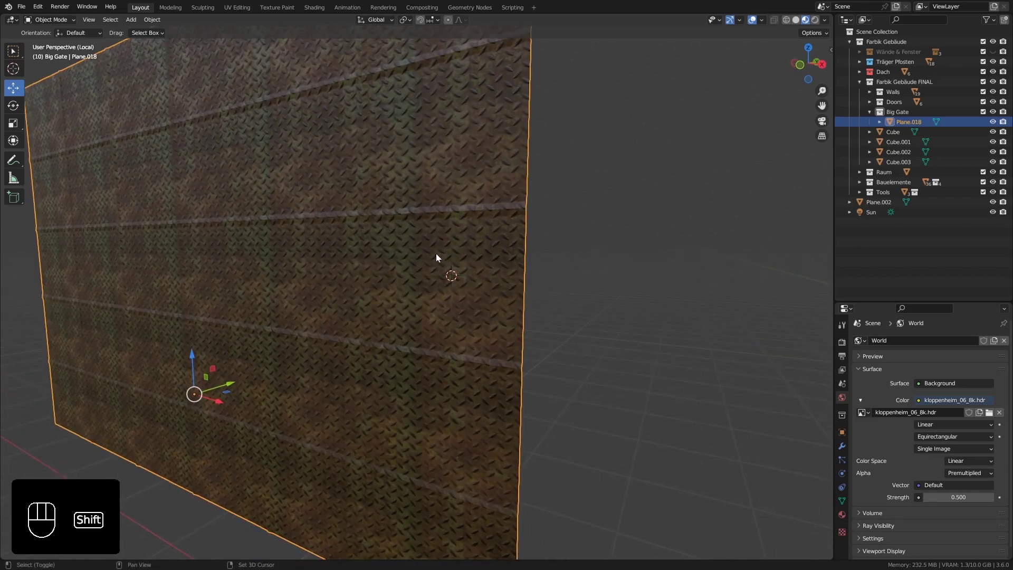
# - Add a mesh circle with 6 vertices at the 3D cursor on the gate
pyautogui.hotkey('shift', 'a')
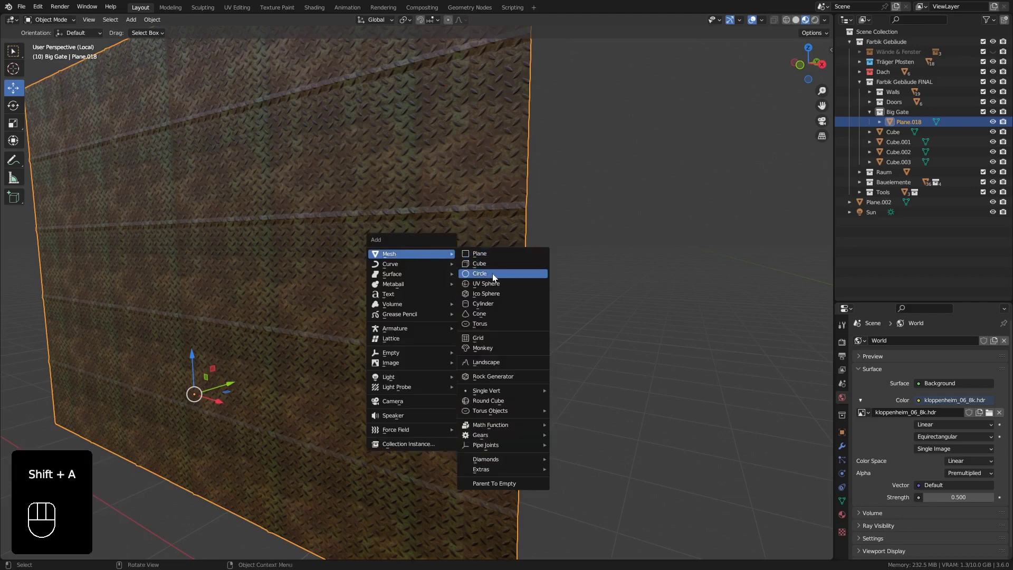
pyautogui.click(474, 272)
pyautogui.moveTo(514, 310); pyautogui.dragTo(484, 343, button='middle')
pyautogui.click(138, 446)
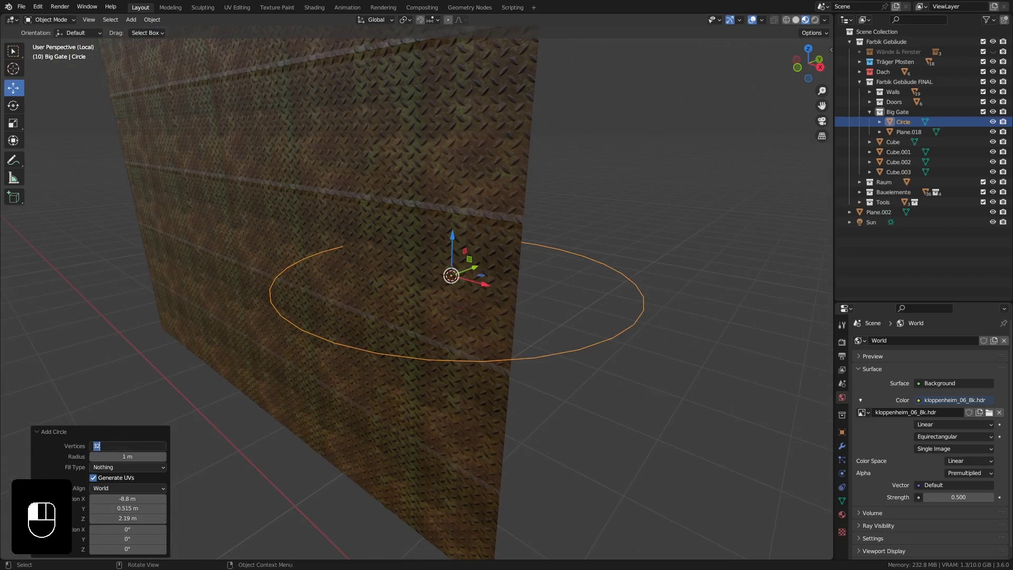
pyautogui.write('6')
pyautogui.press('Return')
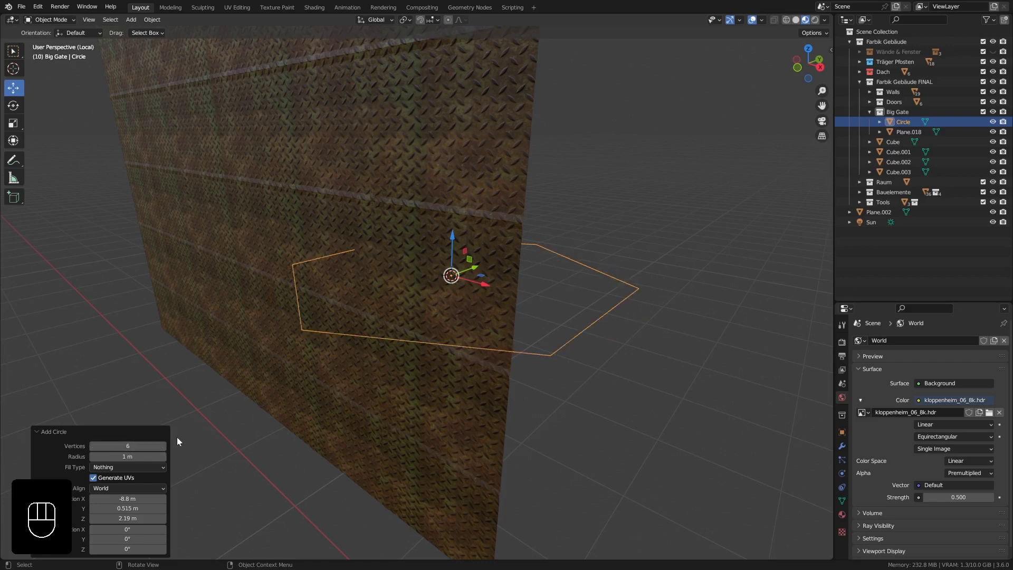
# - Set the six-sided circle's radius to 0.025 m
pyautogui.click(128, 457)
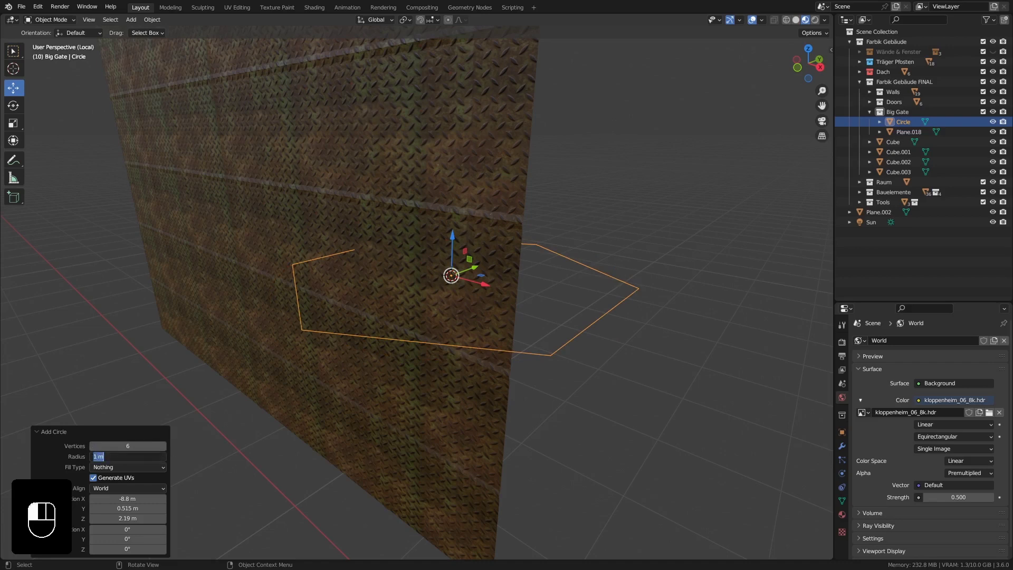
pyautogui.write('0.03')
pyautogui.press('BackSpace')
pyautogui.write('05')
pyautogui.press('Return')
pyautogui.scroll(8, 499, 279)
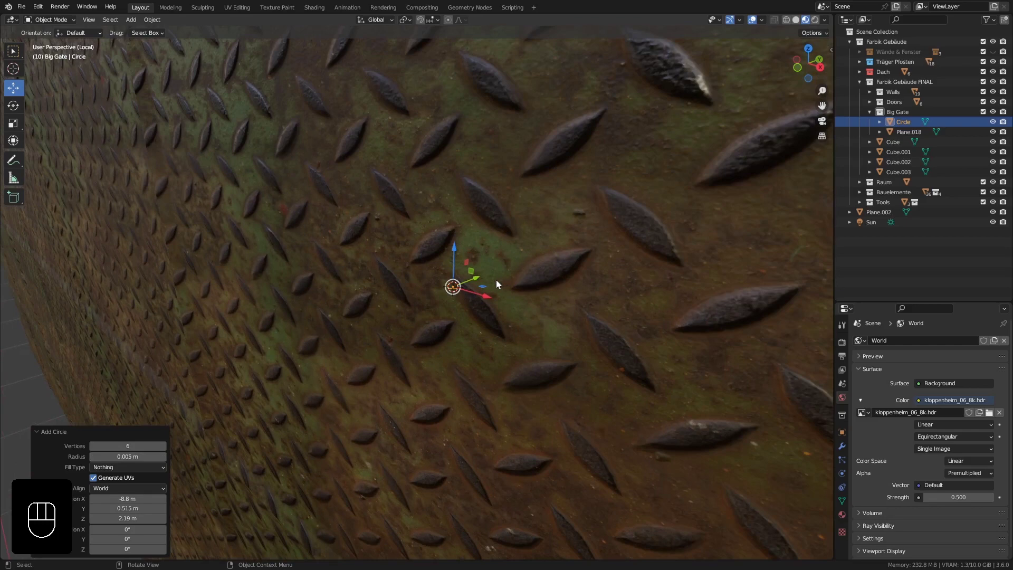
pyautogui.moveTo(496, 279); pyautogui.dragTo(494, 299, button='middle')
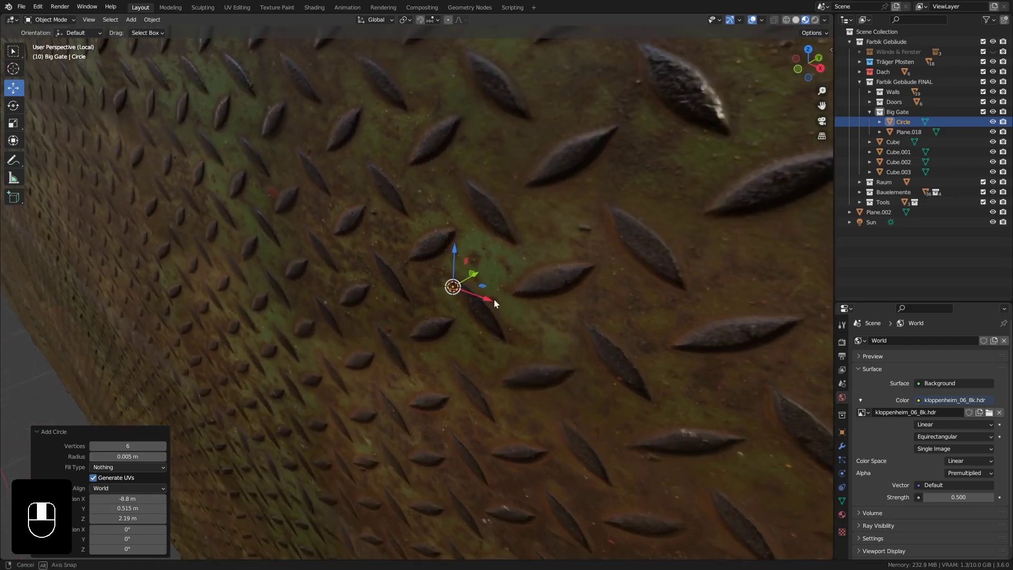
pyautogui.click(164, 457)
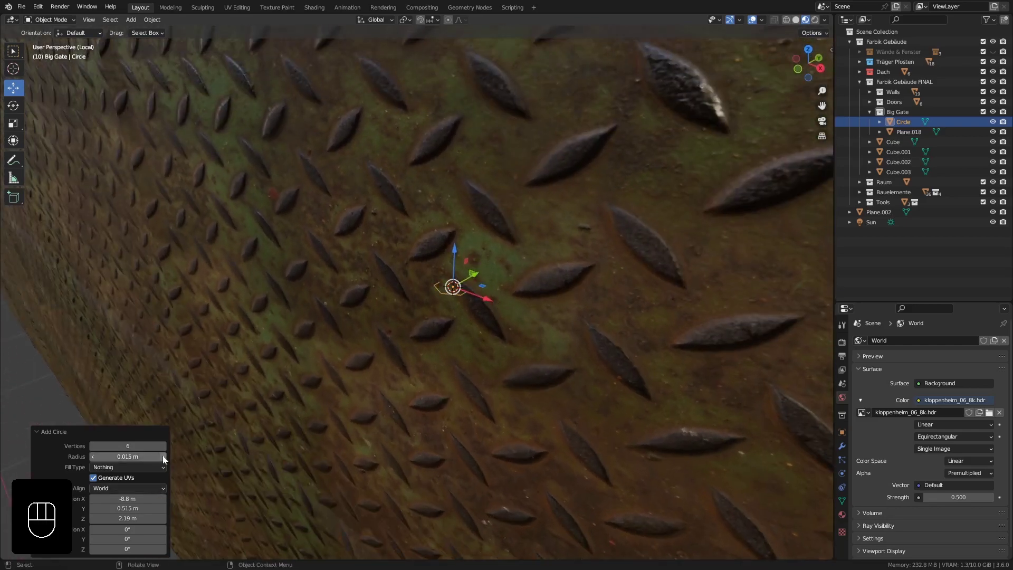
pyautogui.click(164, 456)
pyautogui.scroll(-5, 423, 356)
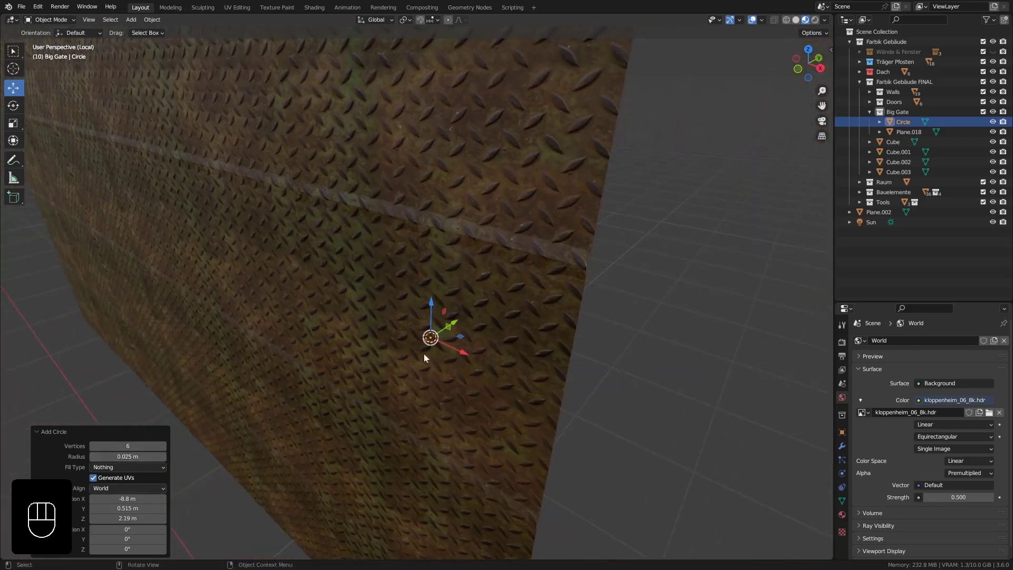
# - Rotate the six-sided circle 90° about the X axis
pyautogui.moveTo(423, 353); pyautogui.dragTo(459, 318, button='middle')
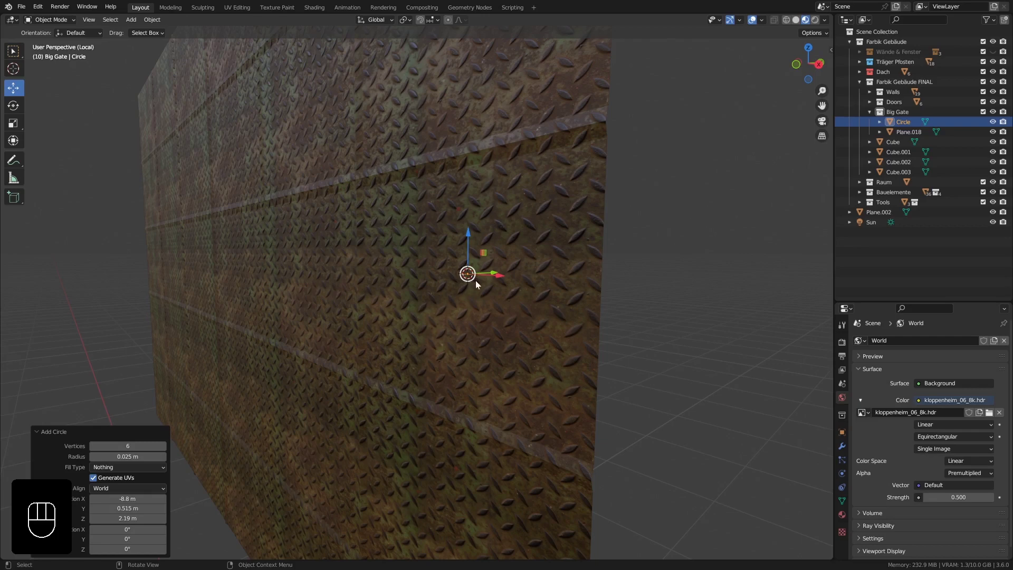
pyautogui.keyDown('shift'); pyautogui.moveTo(469, 322); pyautogui.dragTo(455, 211, button='middle'); pyautogui.keyUp('shift')
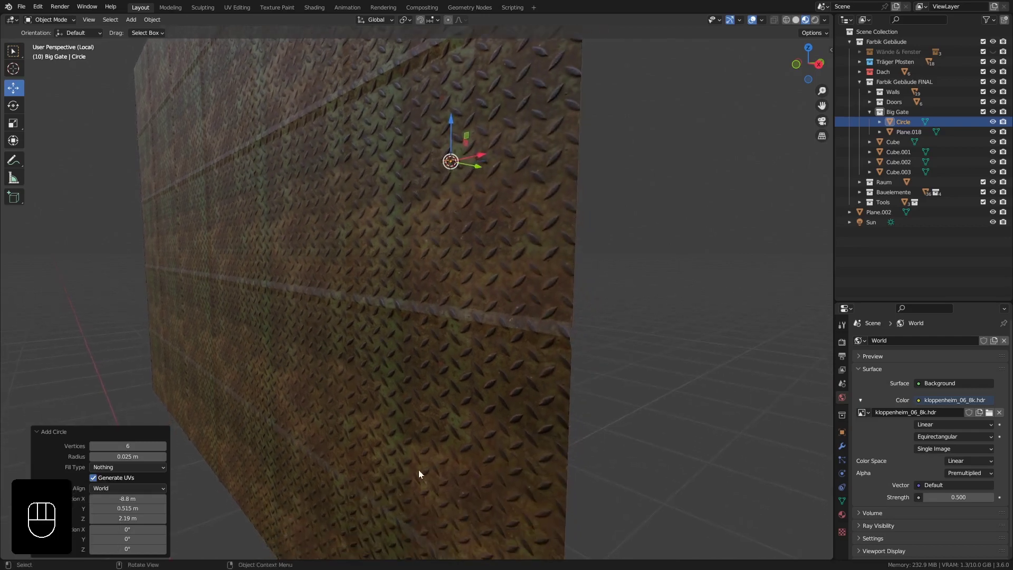
pyautogui.moveTo(422, 333); pyautogui.dragTo(445, 187, button='middle')
pyautogui.scroll(8, 452, 167)
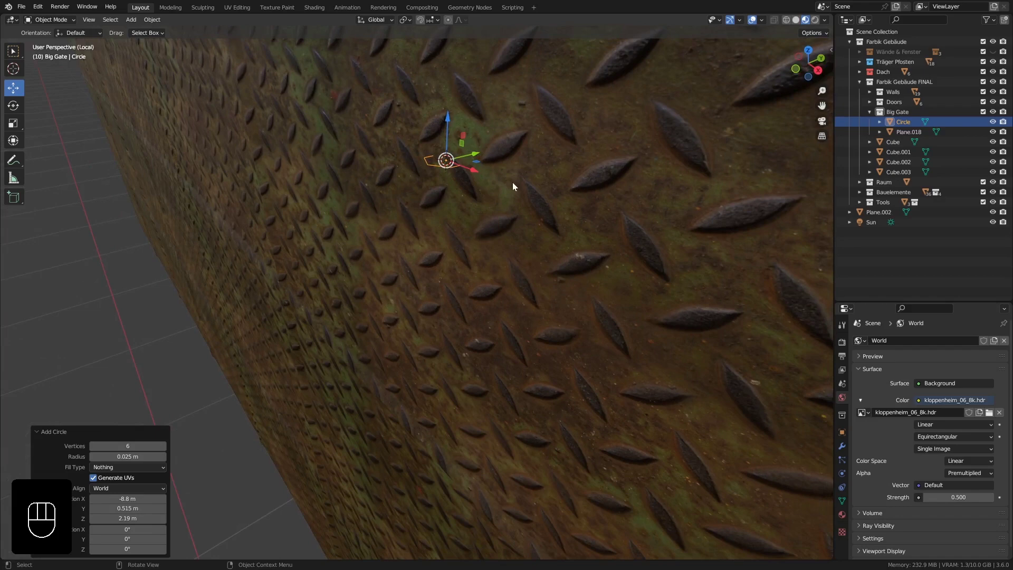
pyautogui.write('rx90')
pyautogui.press('Return')
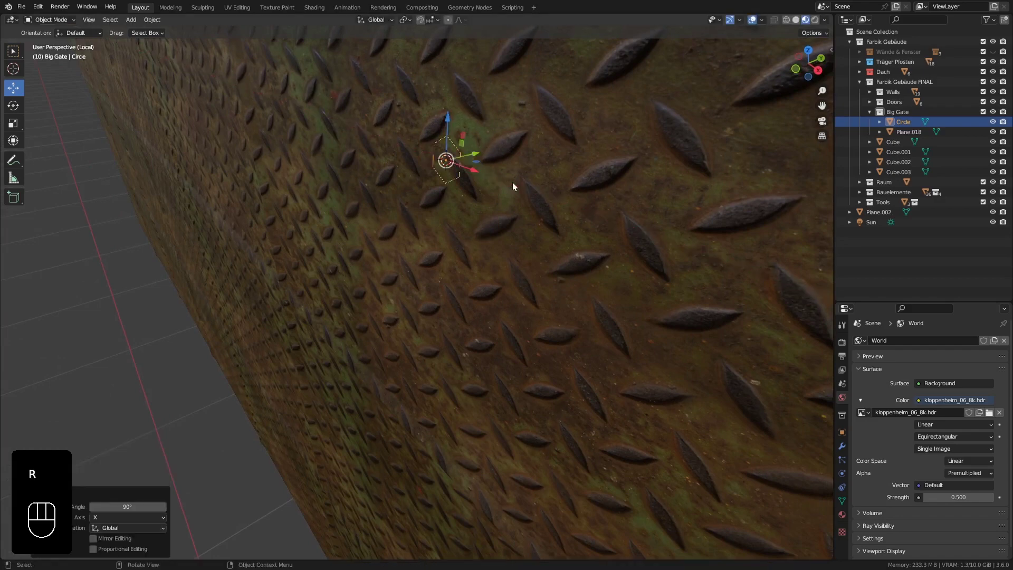
# - Enter Edit Mode on the six-sided circle and activate the Spin tool with X as its axis
pyautogui.moveTo(513, 183); pyautogui.dragTo(390, 148, button='middle')
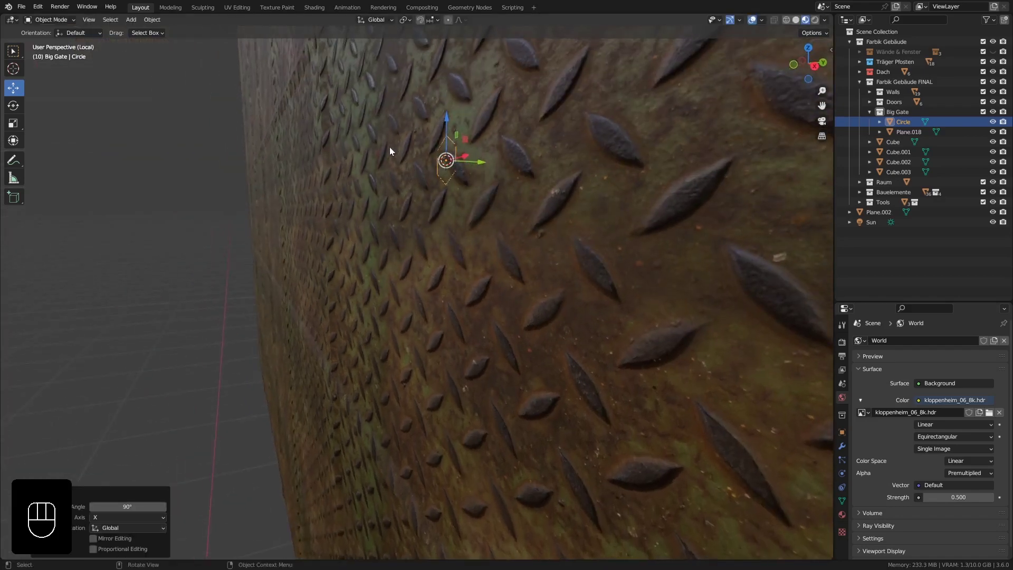
pyautogui.press('Tab')
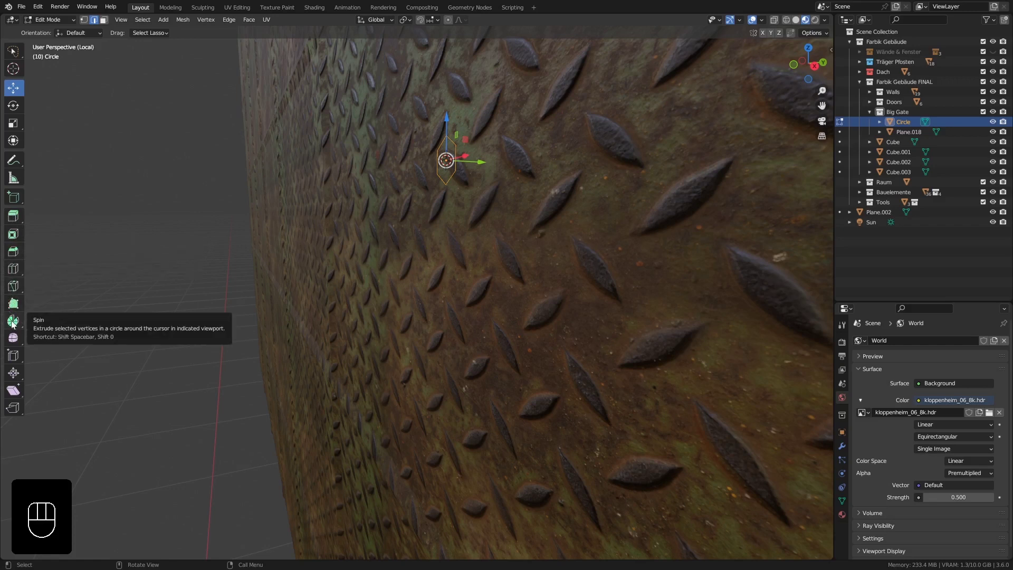
pyautogui.click(15, 321)
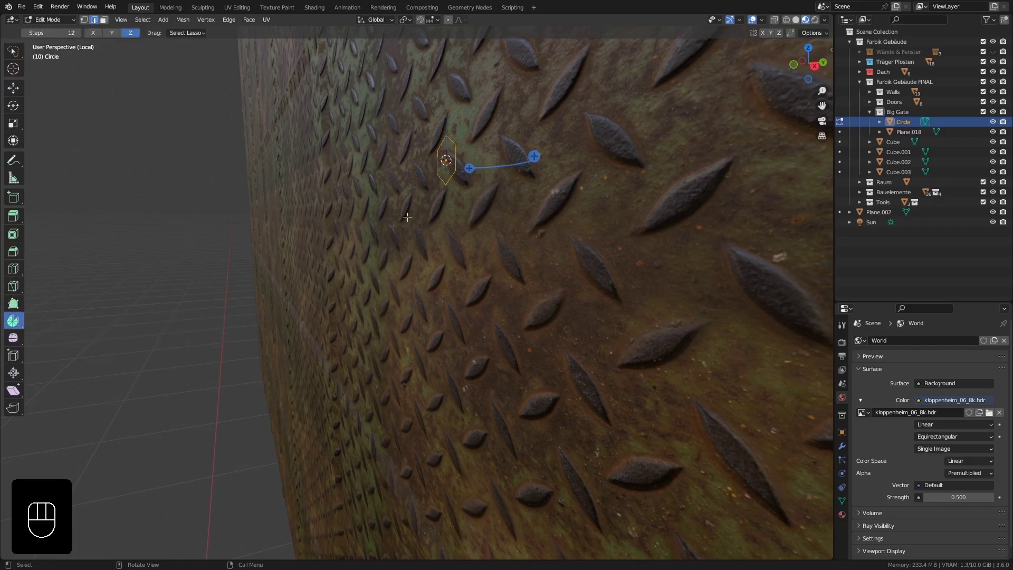
pyautogui.moveTo(462, 167); pyautogui.dragTo(477, 150, button='middle')
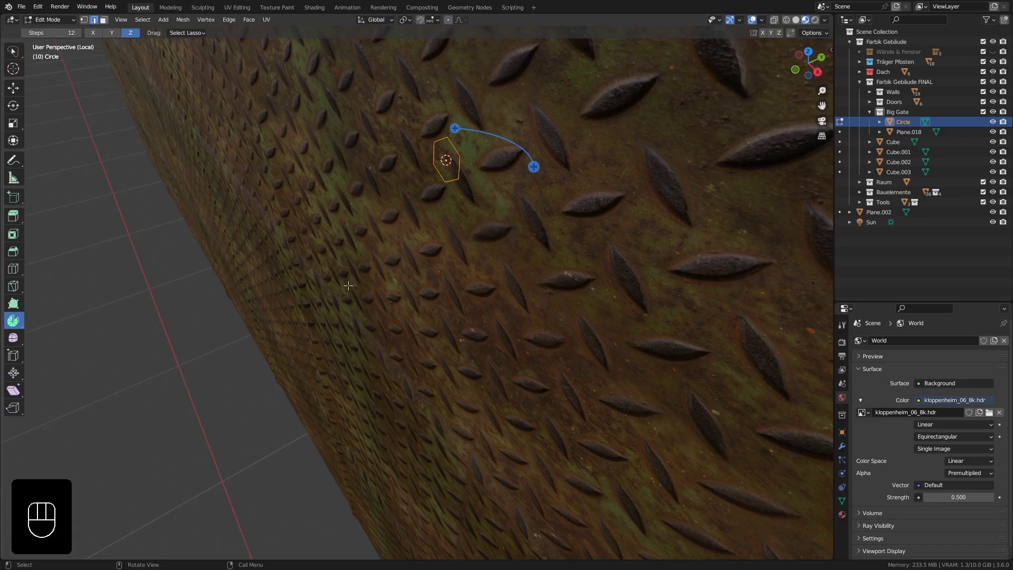
pyautogui.moveTo(446, 160); pyautogui.dragTo(447, 156, button='middle')
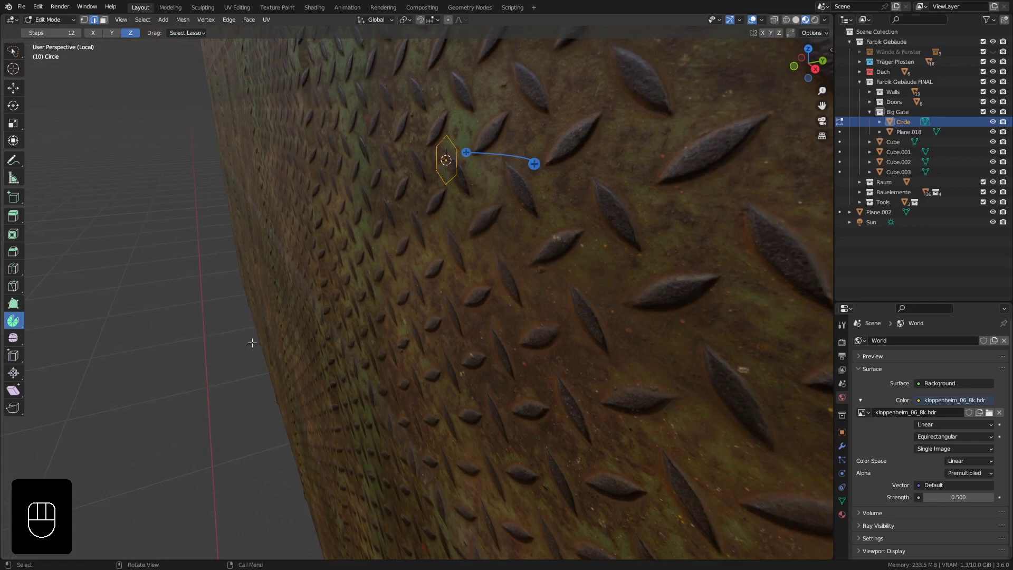
pyautogui.moveTo(417, 154); pyautogui.dragTo(424, 182, button='middle')
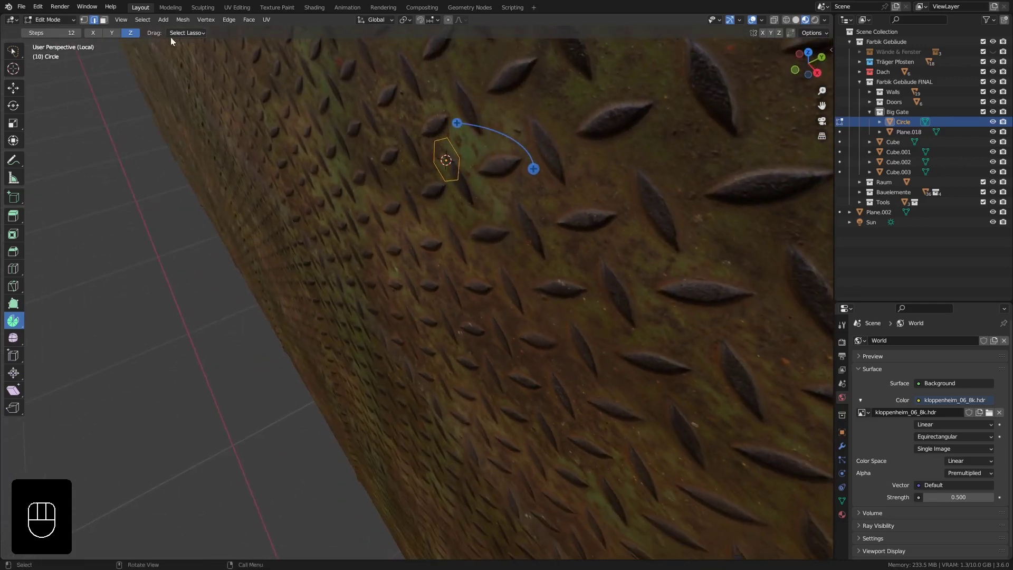
pyautogui.click(93, 33)
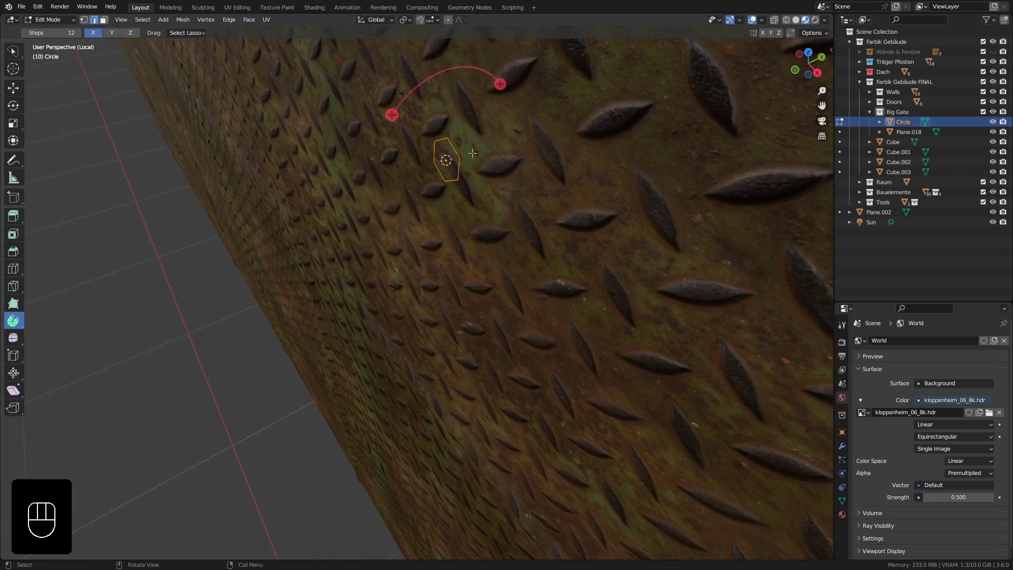
pyautogui.moveTo(454, 137); pyautogui.dragTo(454, 135, button='middle')
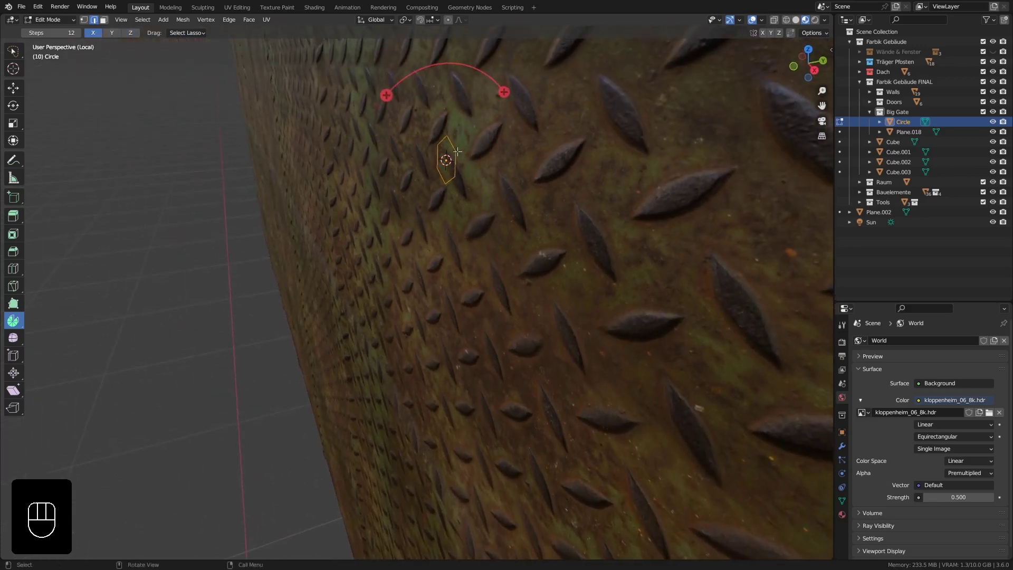
pyautogui.moveTo(446, 179); pyautogui.dragTo(457, 173, button='middle')
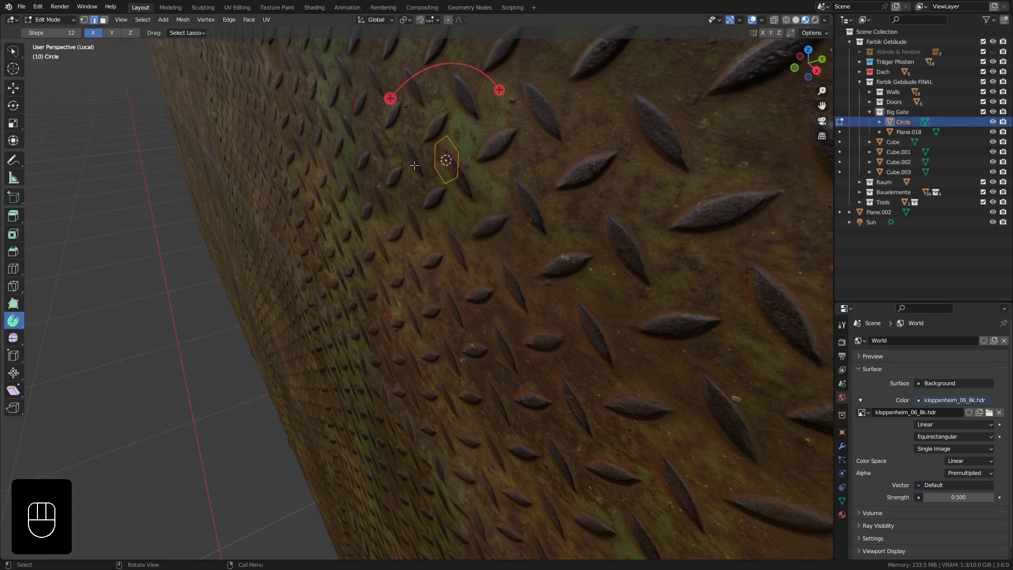
pyautogui.moveTo(411, 126); pyautogui.dragTo(402, 111, button='middle')
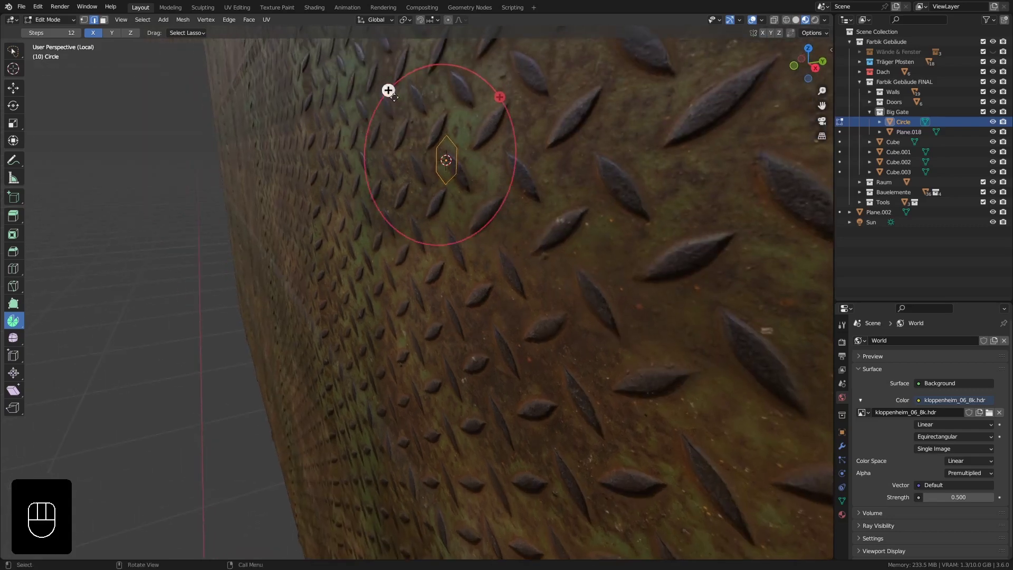
# - Spin the six-sided outline around the 3D cursor in 12 steps with an angle of 90°
pyautogui.moveTo(388, 90); pyautogui.dragTo(314, 299)
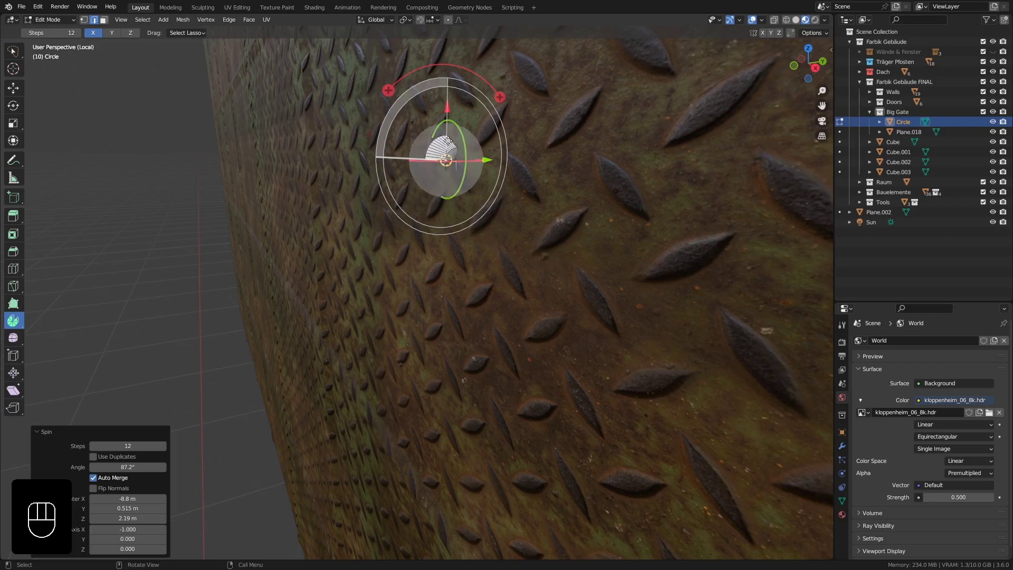
pyautogui.scroll(5, 447, 152)
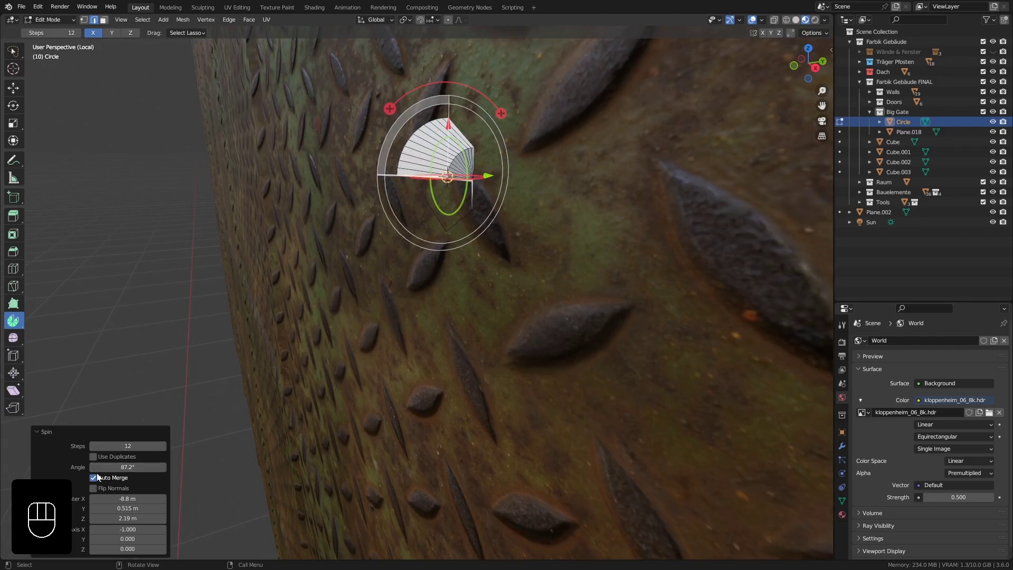
pyautogui.click(147, 466)
pyautogui.write('9')
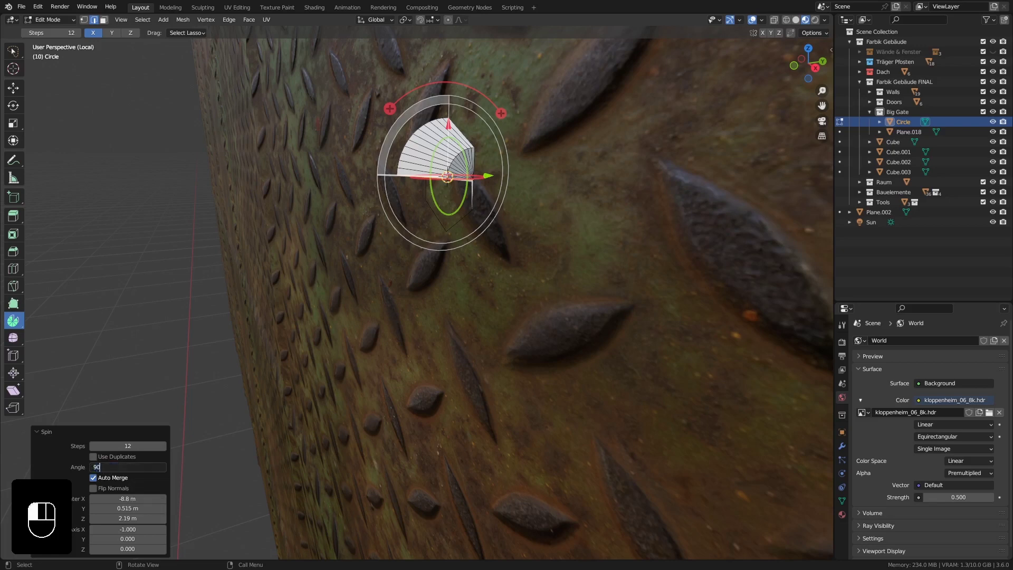
pyautogui.write('0')
pyautogui.press('Return')
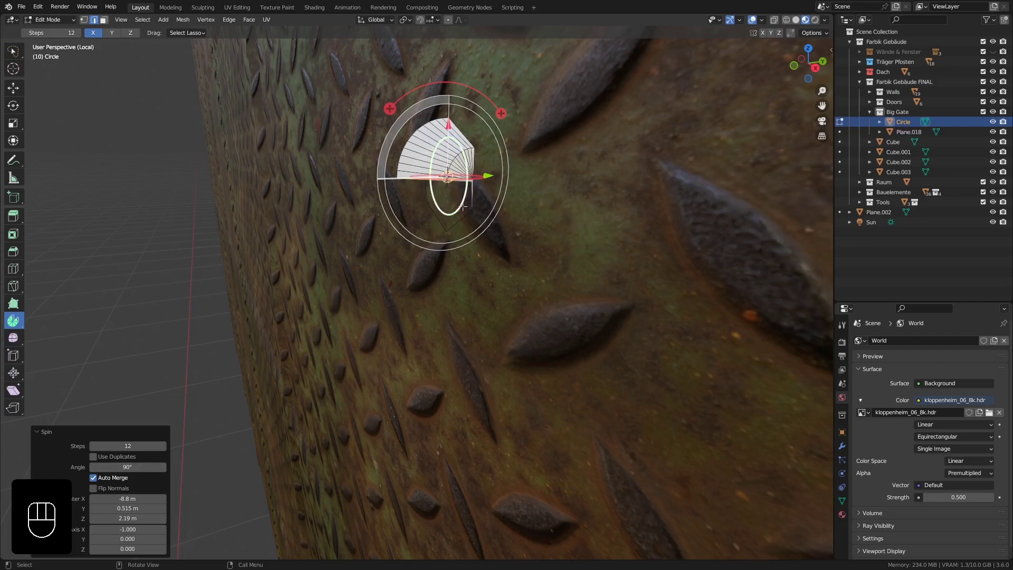
pyautogui.moveTo(463, 206); pyautogui.dragTo(457, 177, button='middle')
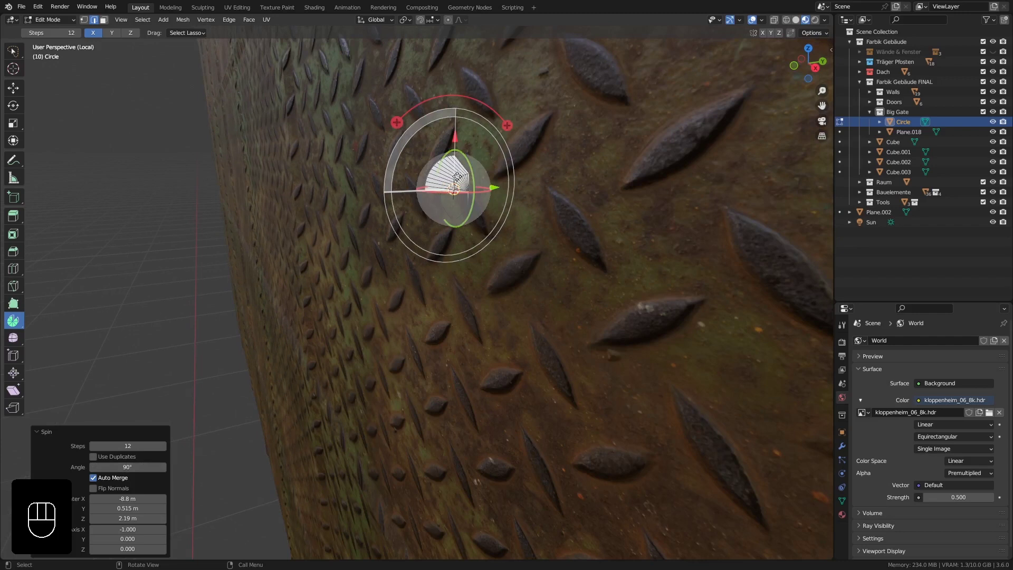
# - Set the number of spin steps for the hexagonal outline to 5
pyautogui.click(156, 446)
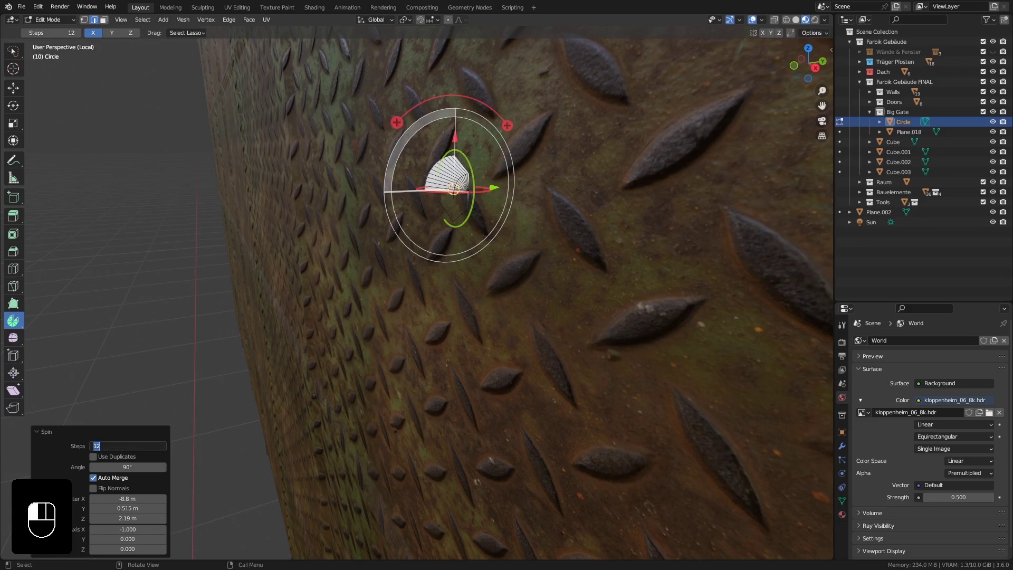
pyautogui.press('Return')
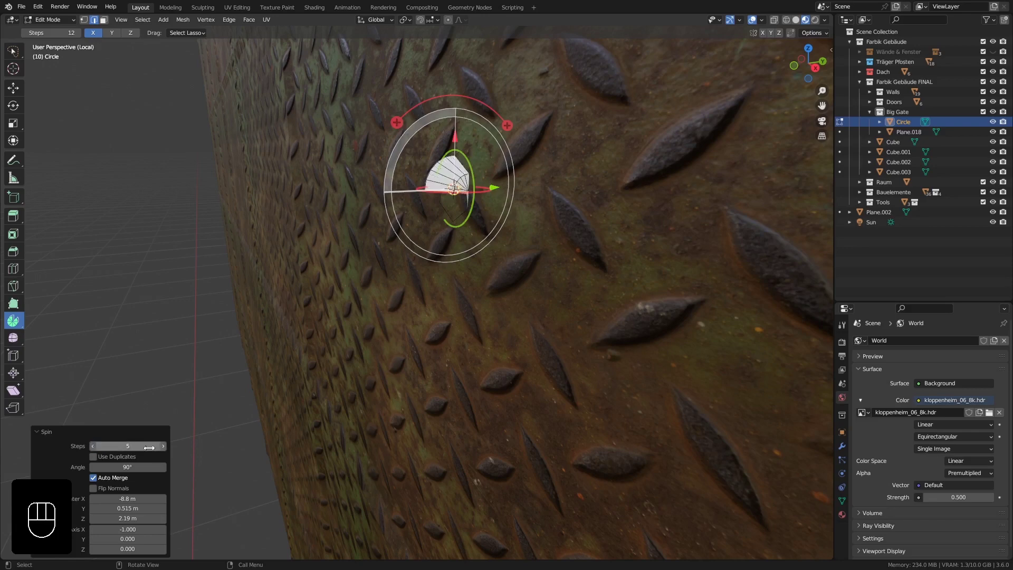
pyautogui.moveTo(441, 263); pyautogui.dragTo(450, 242, button='middle')
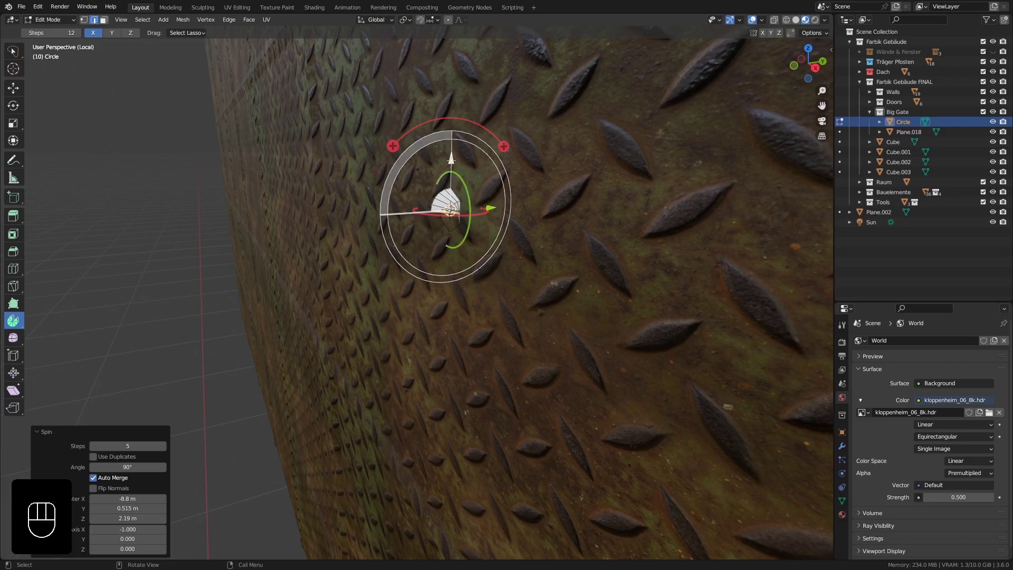
pyautogui.moveTo(448, 203); pyautogui.dragTo(493, 209, button='middle')
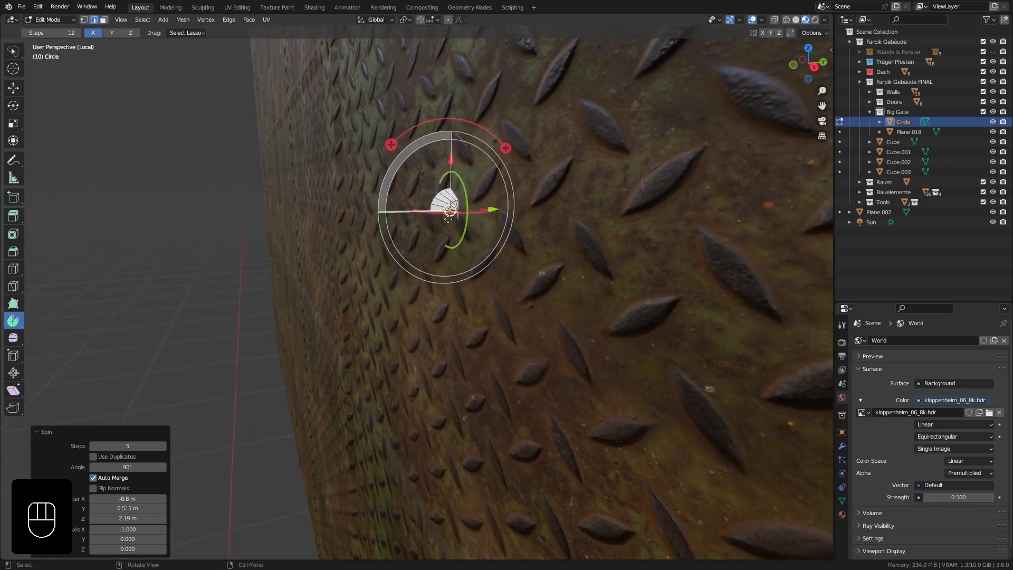
# - Lower the spin centre to about Z 1.92 m so the hexagonal outline sweeps a wide 90° tube bend
pyautogui.moveTo(451, 158); pyautogui.dragTo(425, 369)
pyautogui.moveTo(395, 249); pyautogui.dragTo(409, 160, button='middle')
pyautogui.moveTo(408, 161)
pyautogui.mouseDown()
pyautogui.moveTo(409, 148)
pyautogui.moveTo(405, 167)
pyautogui.mouseUp()
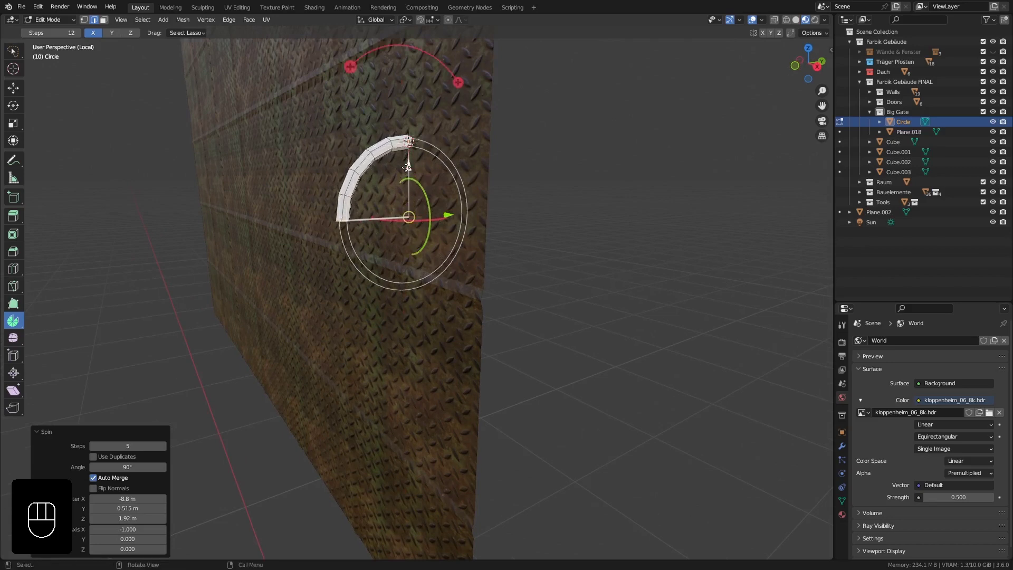
pyautogui.moveTo(364, 272); pyautogui.dragTo(403, 205, button='middle')
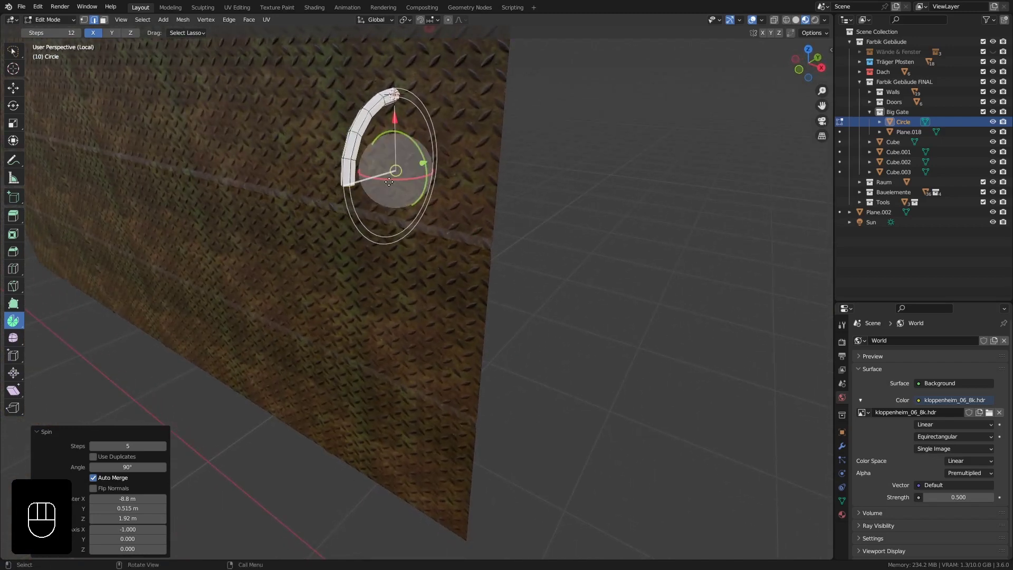
# - Duplicate the whole tube bend and place the copy about 0.93 m lower along the Z axis
pyautogui.click(13, 88)
pyautogui.moveTo(295, 146); pyautogui.dragTo(410, 138, button='middle')
pyautogui.press('a')
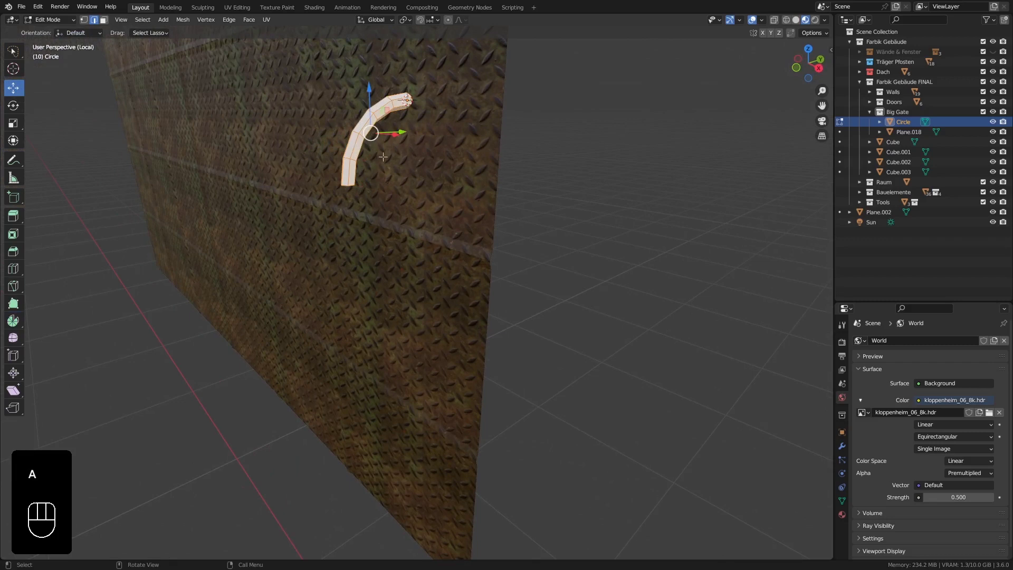
pyautogui.hotkey('shift', 'd')
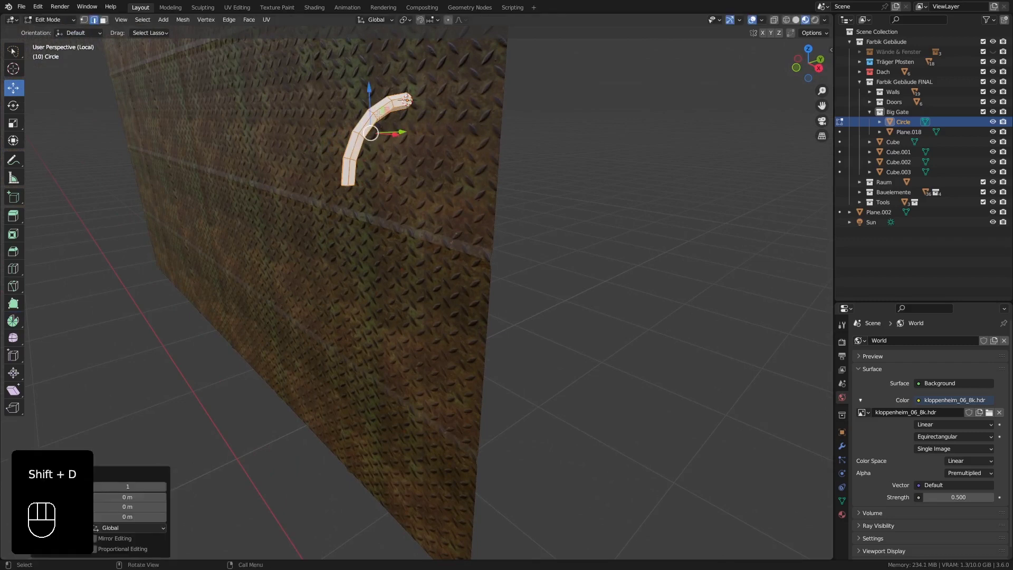
pyautogui.press('z')
pyautogui.click(363, 327)
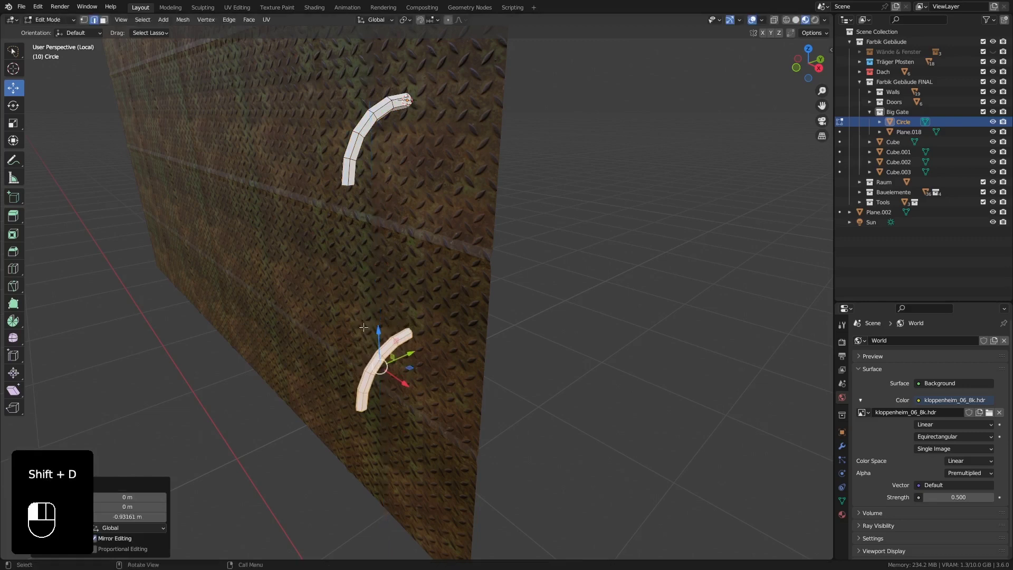
# - Rotate the duplicated bend 180° about the Y axis and lower it about 0.26 m more along Z
pyautogui.write('r')
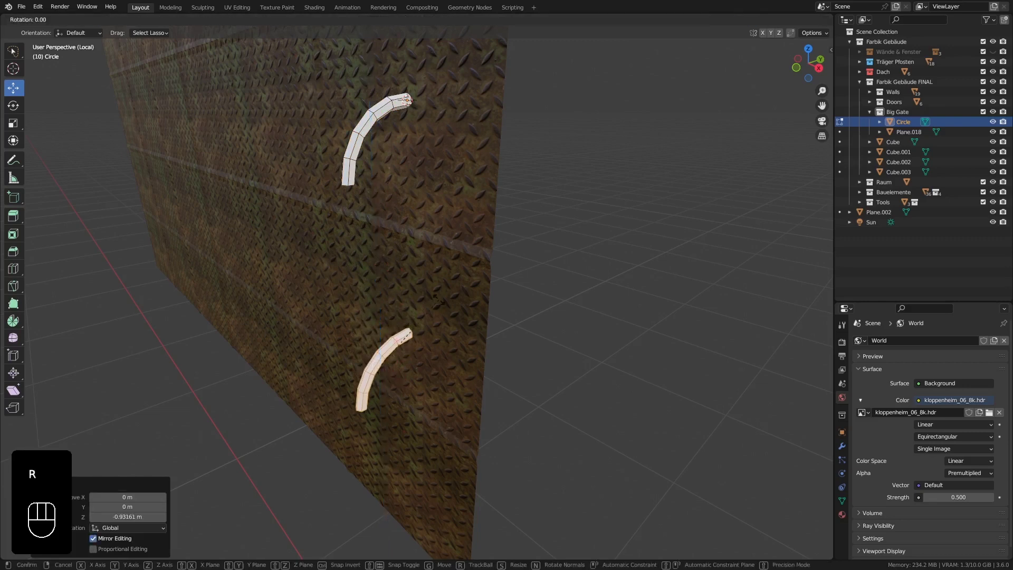
pyautogui.write('y')
pyautogui.write('180')
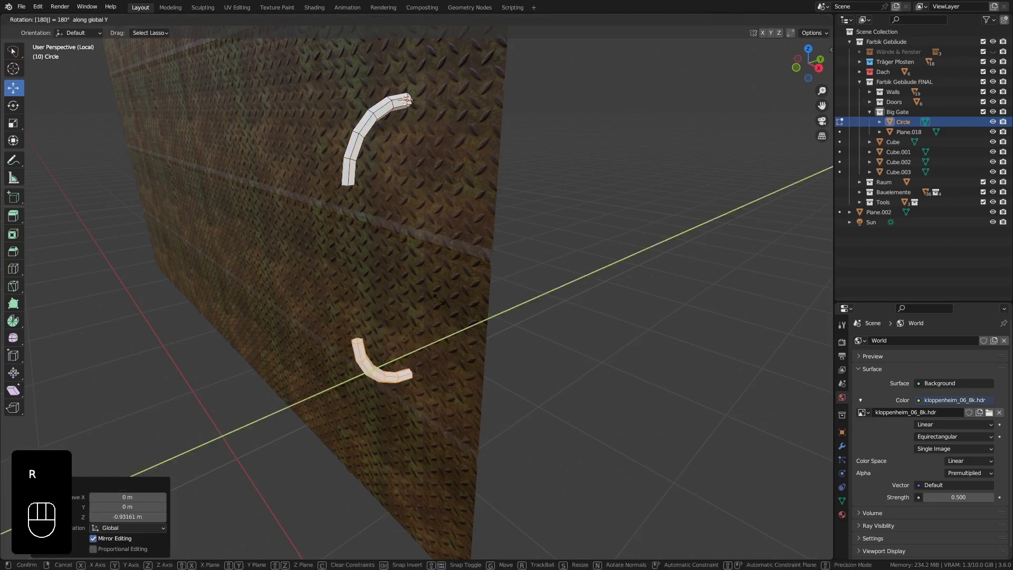
pyautogui.click(435, 297)
pyautogui.moveTo(462, 326); pyautogui.dragTo(388, 308, button='middle')
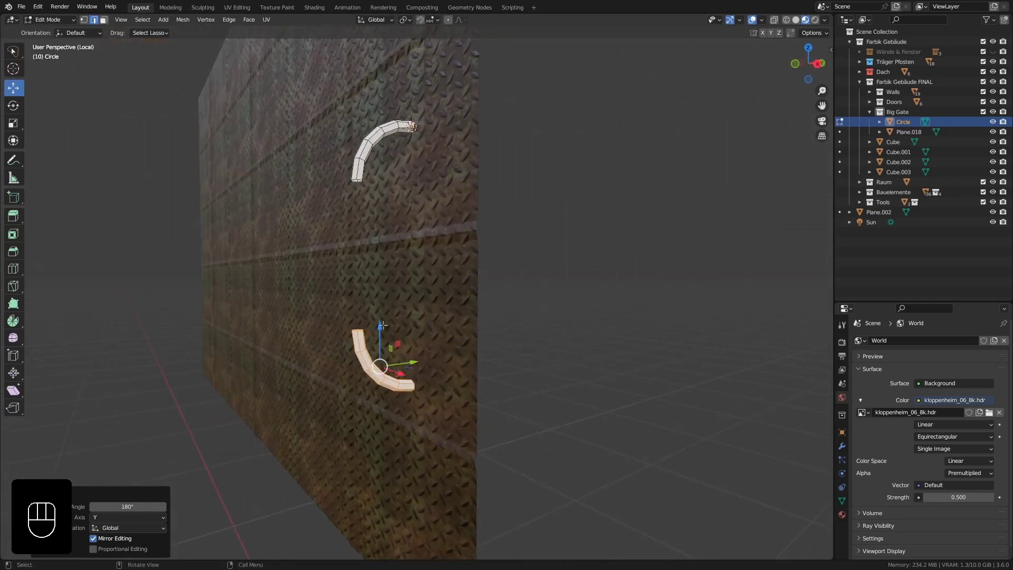
pyautogui.moveTo(382, 324); pyautogui.dragTo(381, 392)
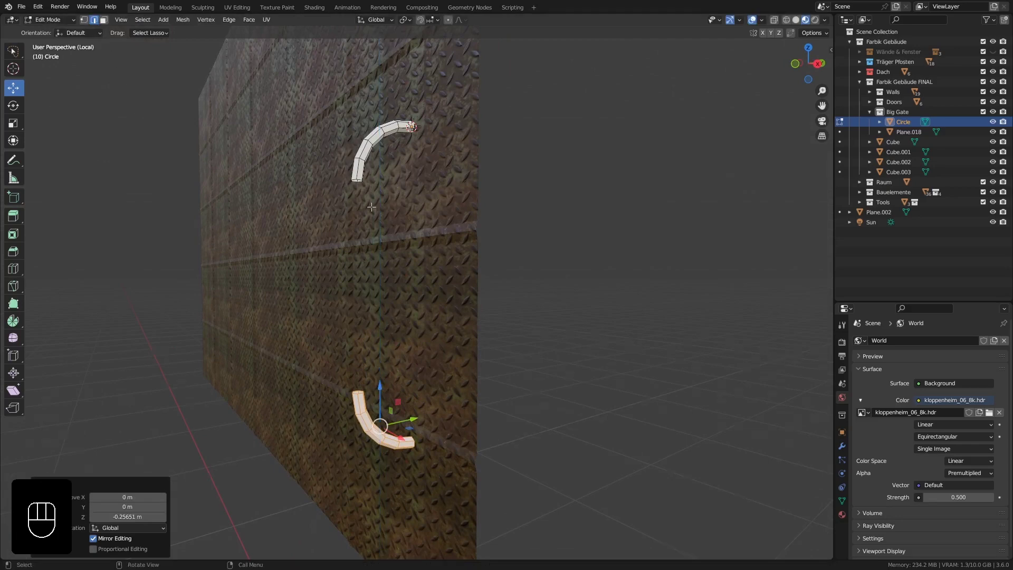
# - Select the facing open edge loops of the upper and lower bends and connect them with Bridge Edge Loops
pyautogui.scroll(3, 358, 184)
pyautogui.moveTo(357, 399)
pyautogui.keyDown('shift'); pyautogui.mouseDown(button='middle')
pyautogui.moveTo(349, 438)
pyautogui.moveTo(346, 405)
pyautogui.mouseUp(button='middle'); pyautogui.keyUp('shift')
pyautogui.scroll(1, 349, 438)
pyautogui.keyDown('alt'); pyautogui.click(342, 422); pyautogui.keyUp('alt')
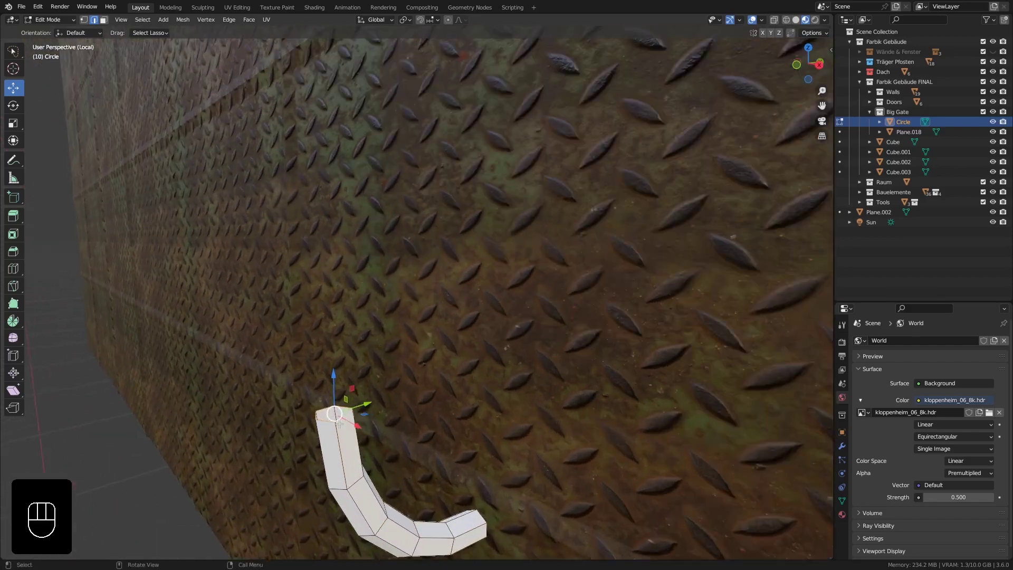
pyautogui.scroll(2, 326, 413)
pyautogui.scroll(-5, 331, 406)
pyautogui.keyDown('shift'); pyautogui.moveTo(331, 406); pyautogui.dragTo(358, 385, button='middle'); pyautogui.keyUp('shift')
pyautogui.scroll(4, 364, 267)
pyautogui.scroll(4, 364, 267)
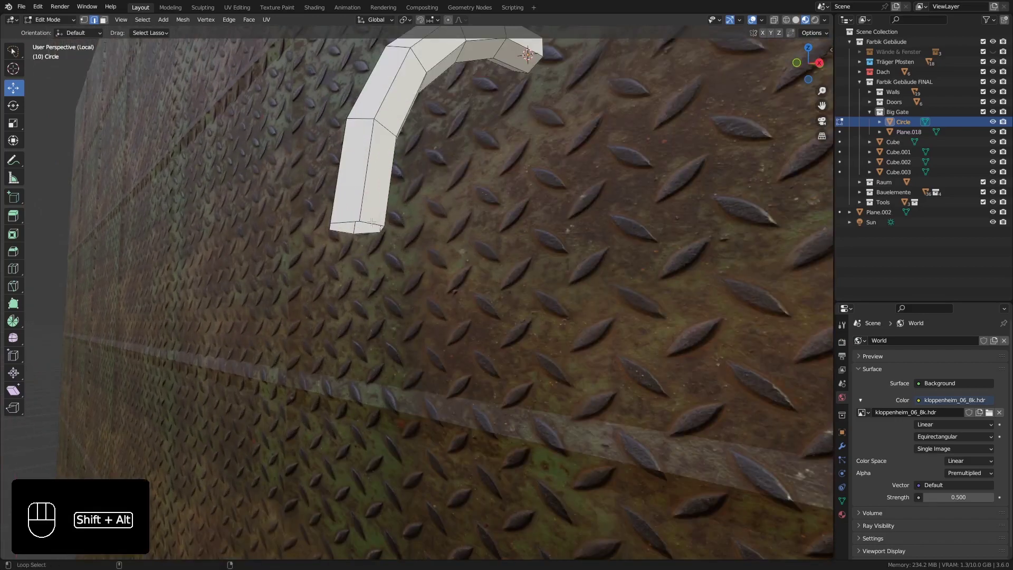
pyautogui.keyDown('alt'); pyautogui.keyDown('shift'); pyautogui.click(371, 223); pyautogui.keyUp('shift'); pyautogui.keyUp('alt')
pyautogui.scroll(-6, 372, 227)
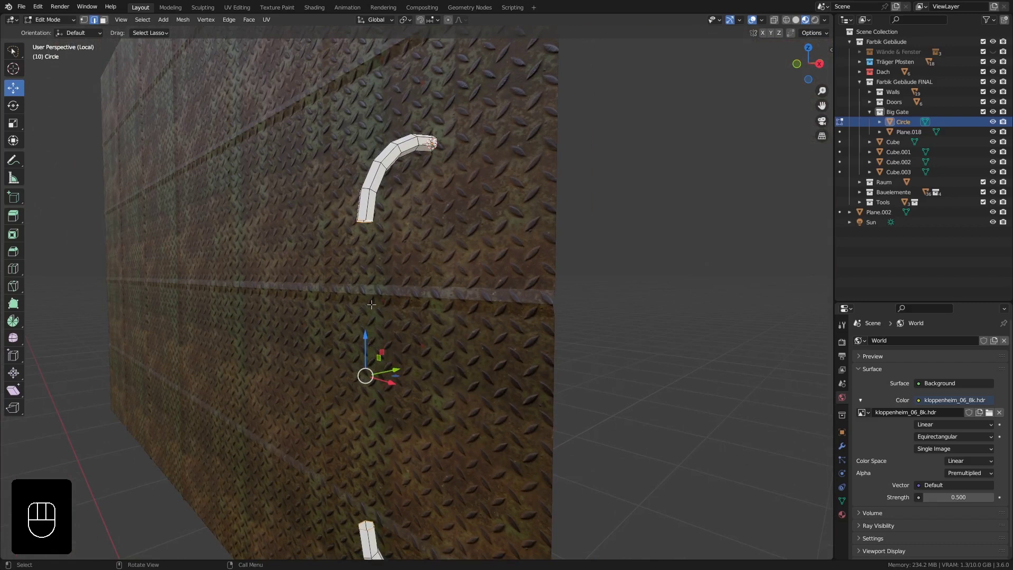
pyautogui.hotkey('ctrl', 'e')
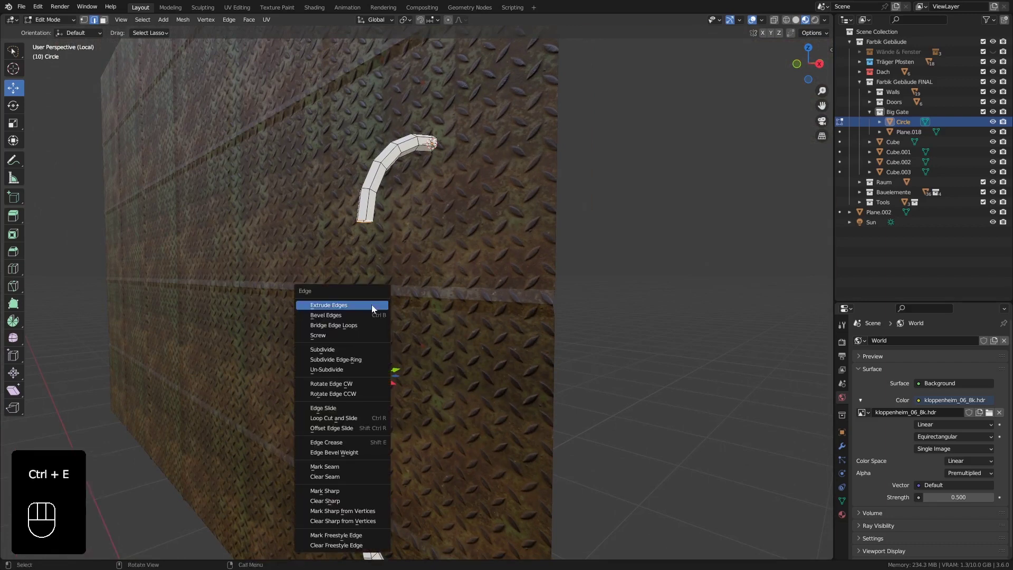
pyautogui.click(340, 325)
pyautogui.scroll(-3, 388, 298)
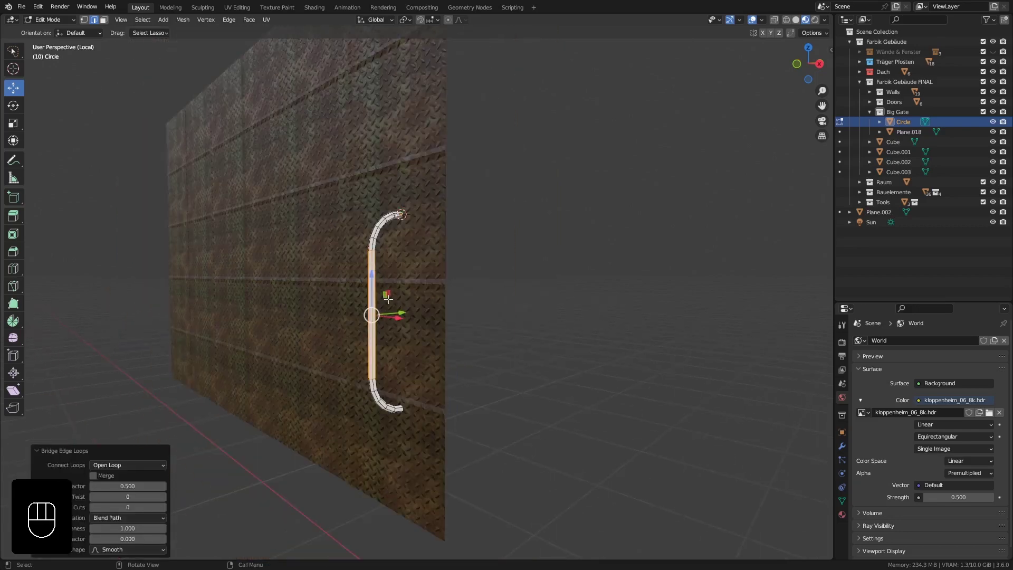
# - Select the entire handle mesh and move it about -0.018 m along the Y axis, away from the gate
pyautogui.moveTo(387, 299); pyautogui.dragTo(381, 190, button='middle')
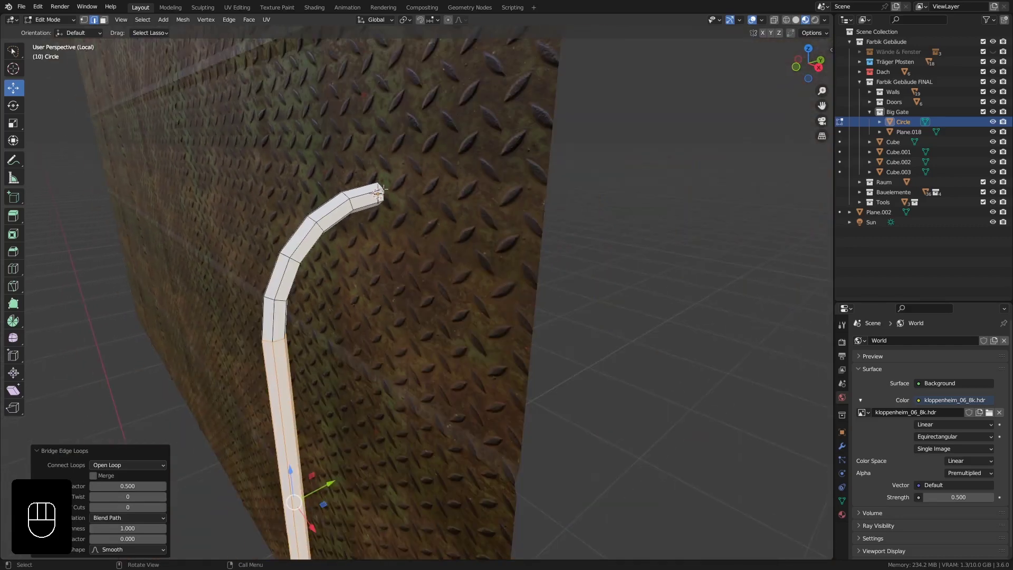
pyautogui.moveTo(396, 277); pyautogui.dragTo(393, 328, button='middle')
pyautogui.press('a')
pyautogui.scroll(3, 384, 314)
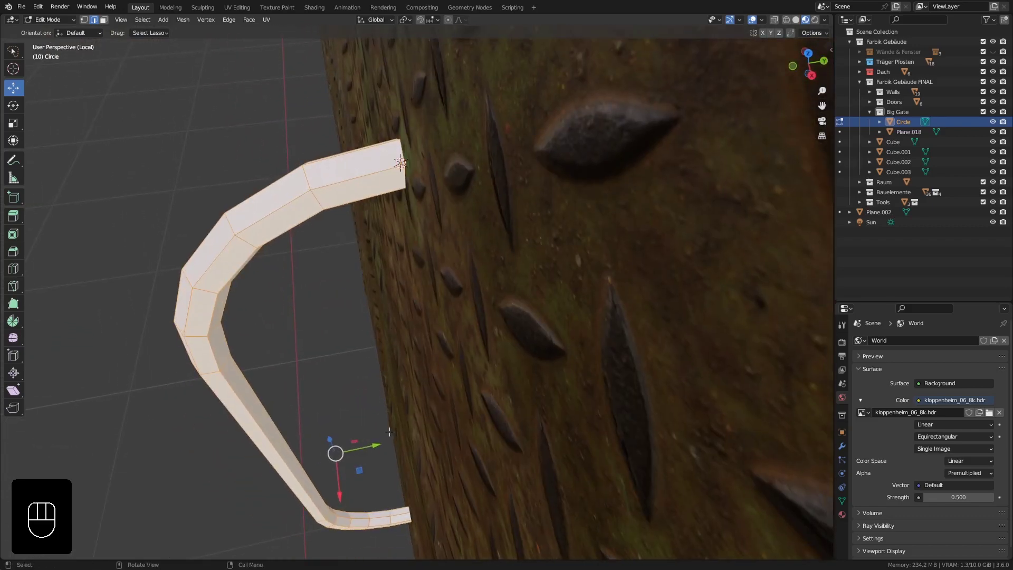
pyautogui.moveTo(375, 445); pyautogui.dragTo(365, 447)
pyautogui.moveTo(393, 265); pyautogui.dragTo(406, 179, button='middle')
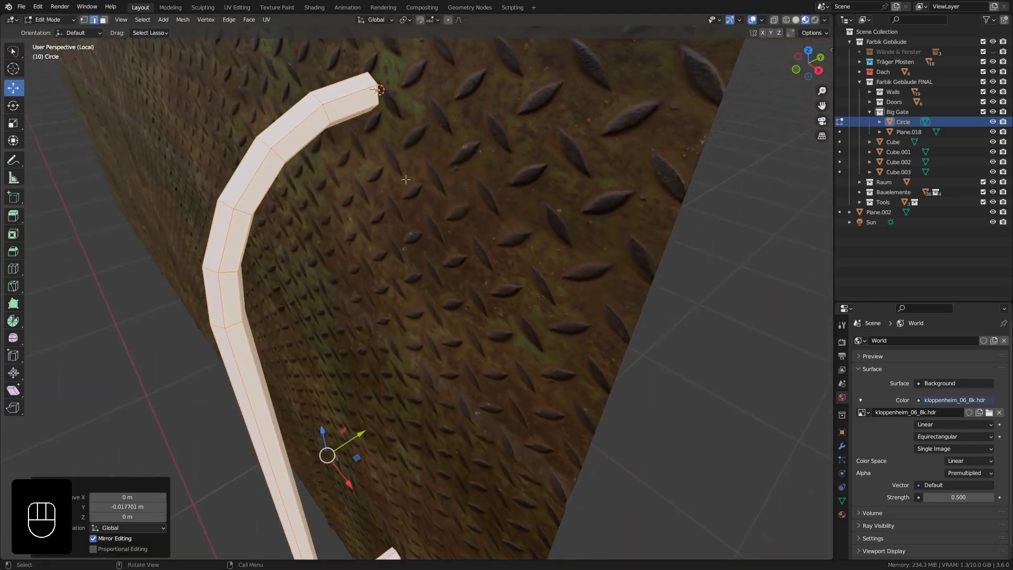
# - Select the open edge loops at both wall ends of the handle and extrude them in place
pyautogui.keyDown('shift'); pyautogui.moveTo(427, 225); pyautogui.dragTo(377, 127, button='middle'); pyautogui.keyUp('shift')
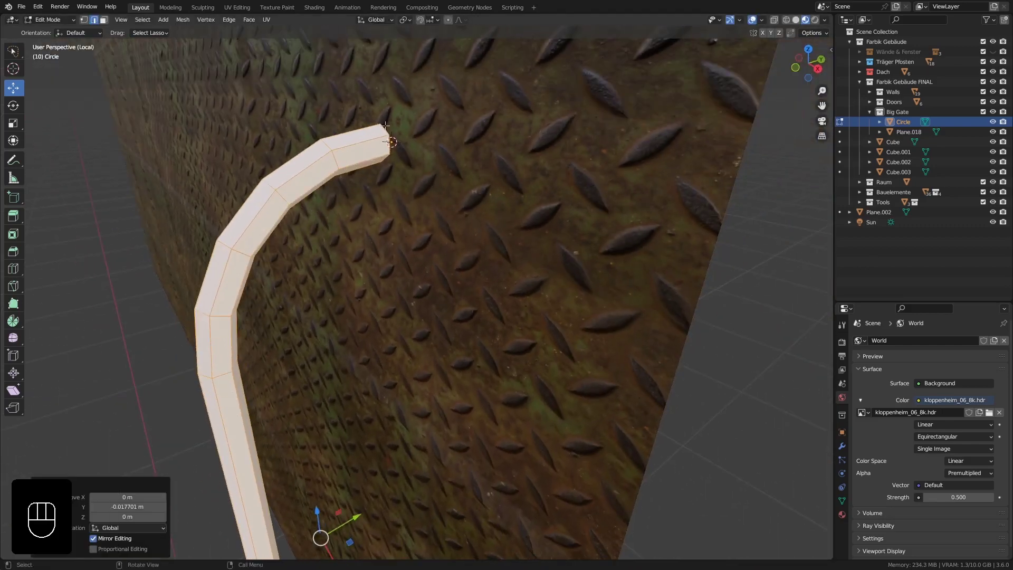
pyautogui.click(384, 128)
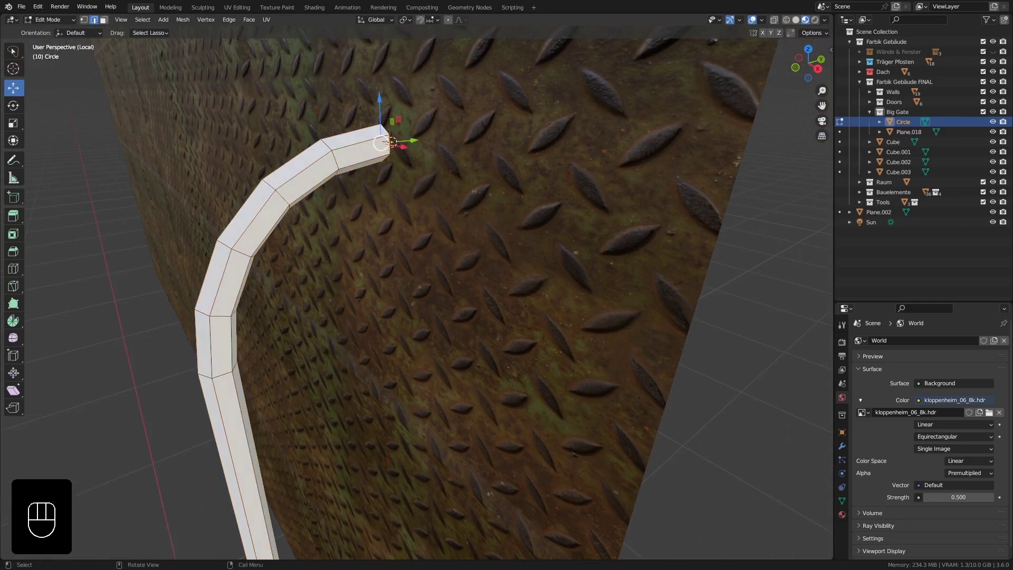
pyautogui.keyDown('shift'); pyautogui.moveTo(387, 166); pyautogui.dragTo(394, 469, button='middle'); pyautogui.keyUp('shift')
pyautogui.scroll(-5, 394, 469)
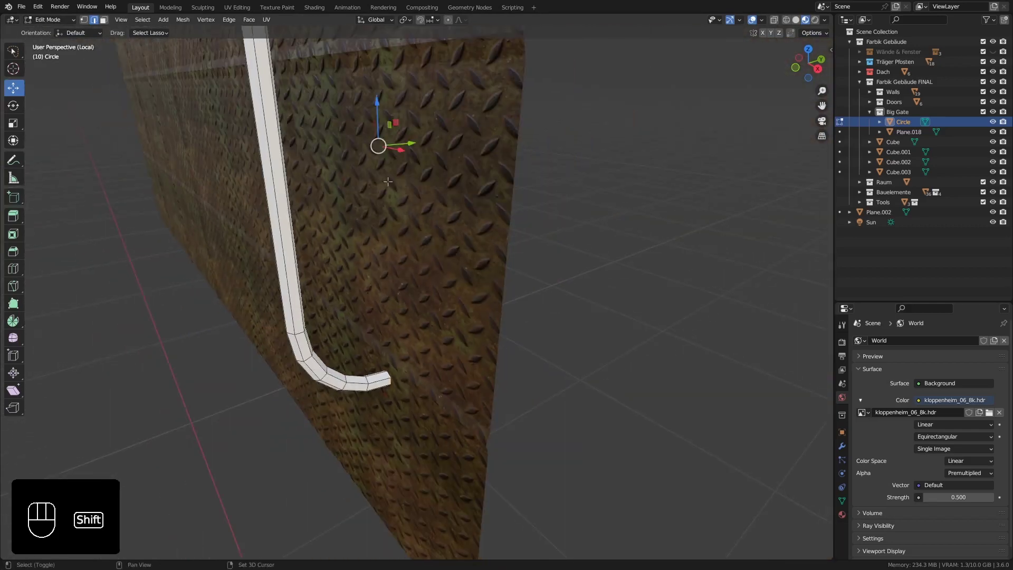
pyautogui.keyDown('shift'); pyautogui.moveTo(417, 180); pyautogui.dragTo(431, 430, button='middle'); pyautogui.keyUp('shift')
pyautogui.moveTo(438, 258)
pyautogui.mouseDown(button='middle')
pyautogui.moveTo(444, 241)
pyautogui.moveTo(426, 254)
pyautogui.mouseUp(button='middle')
pyautogui.keyDown('shift'); pyautogui.moveTo(439, 163); pyautogui.dragTo(430, 192, button='middle'); pyautogui.keyUp('shift')
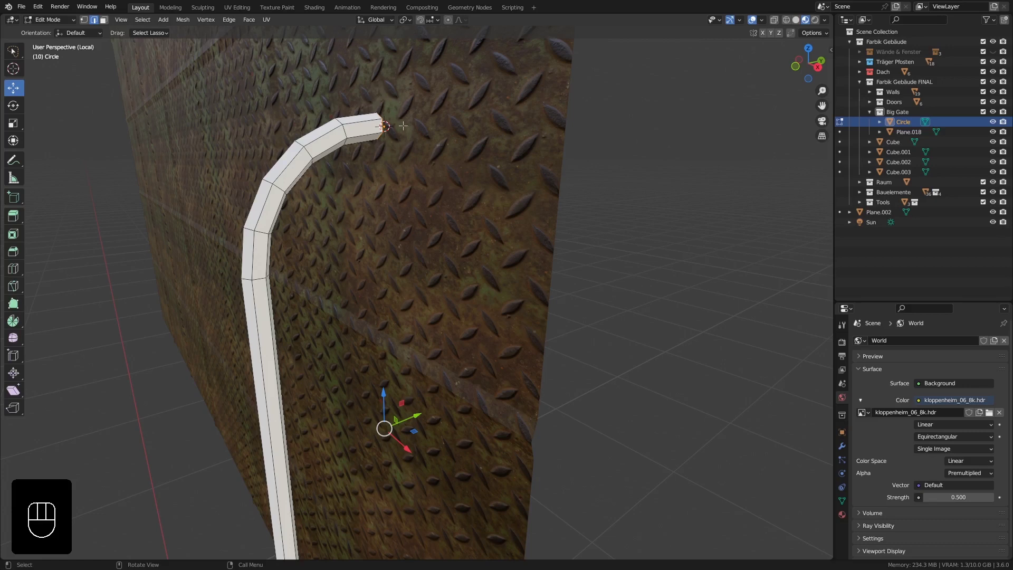
pyautogui.keyDown('shift'); pyautogui.moveTo(369, 104); pyautogui.dragTo(374, 135, button='middle'); pyautogui.keyUp('shift')
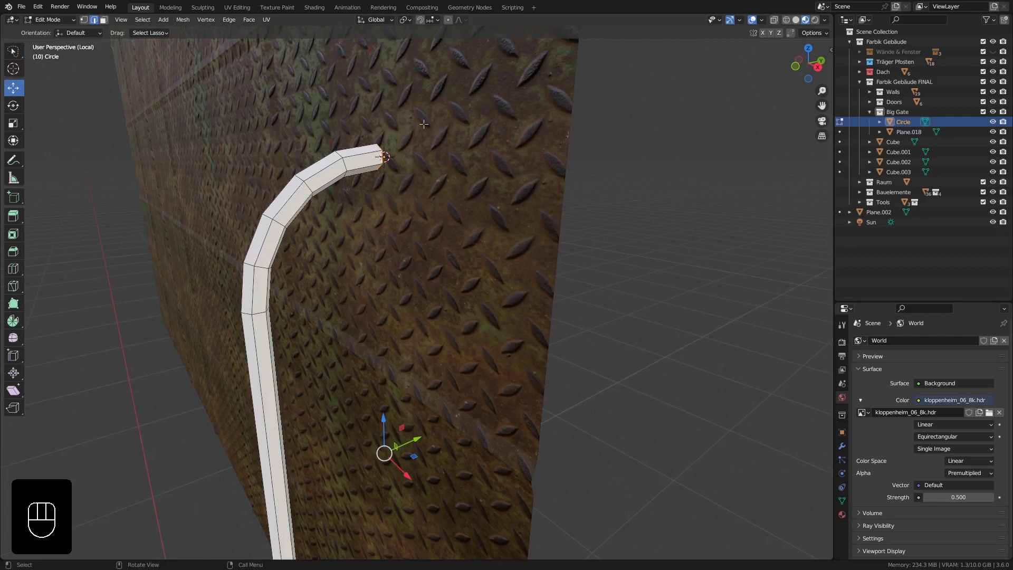
pyautogui.press('e')
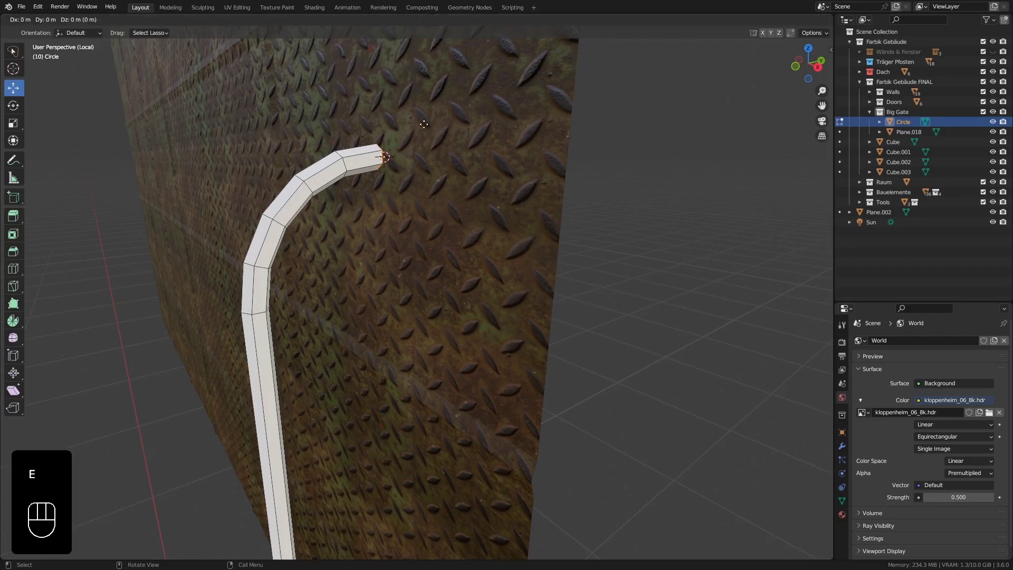
pyautogui.press('s')
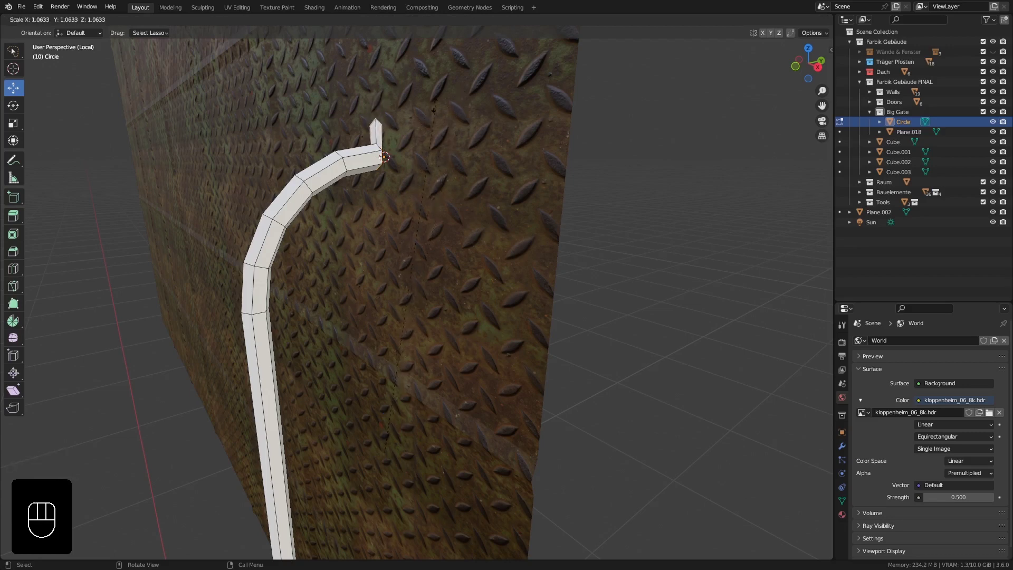
pyautogui.rightClick(431, 119)
pyautogui.scroll(-3, 426, 167)
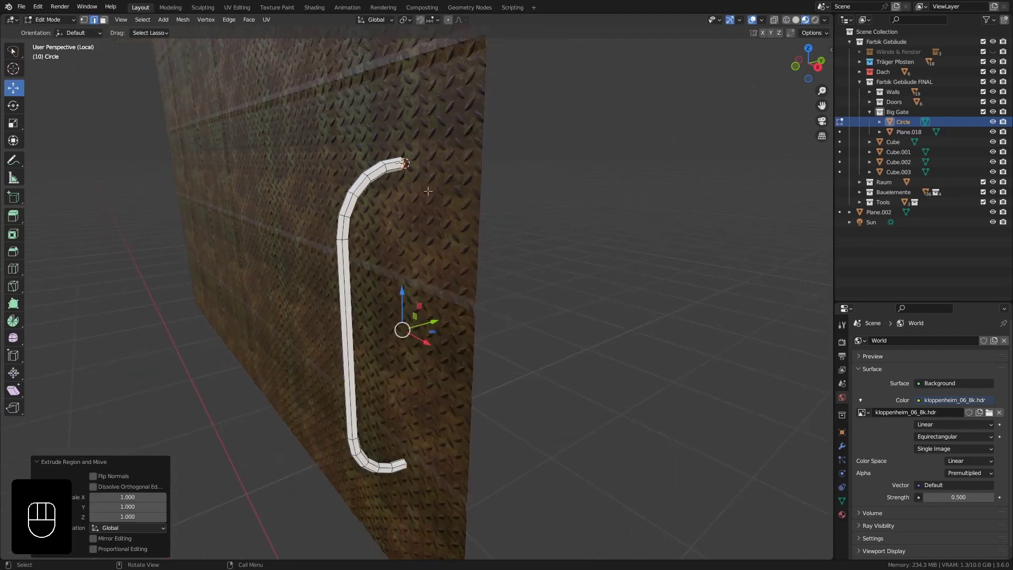
pyautogui.moveTo(431, 228)
pyautogui.keyDown('shift'); pyautogui.mouseDown(button='middle')
pyautogui.moveTo(423, 205)
pyautogui.moveTo(437, 217)
pyautogui.mouseUp(button='middle'); pyautogui.keyUp('shift')
pyautogui.press('s')
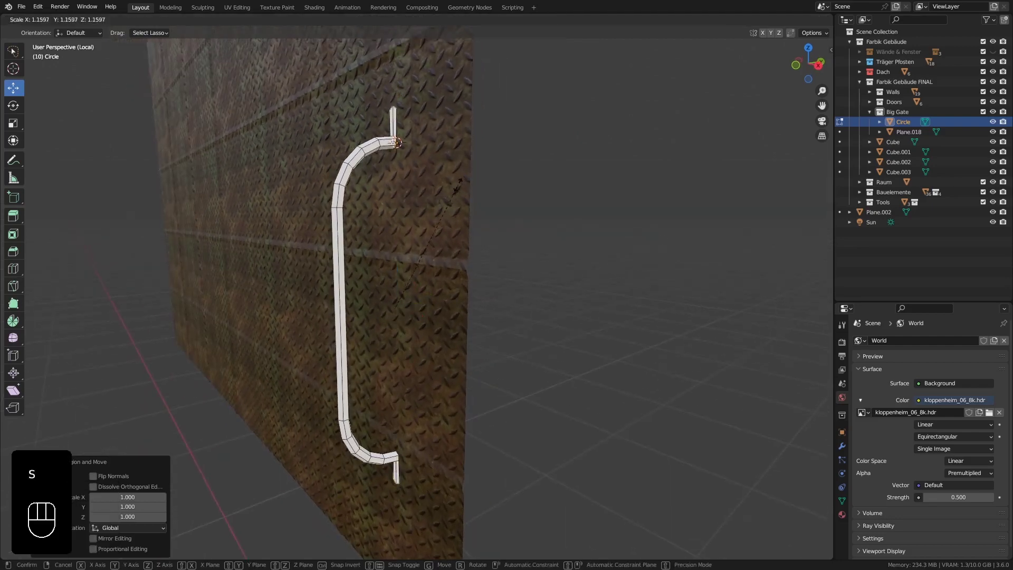
pyautogui.rightClick(440, 186)
# - Set the transform pivot to Individual Origins and scale the extruded end loops of the handle to about 2.03
pyautogui.moveTo(417, 178); pyautogui.dragTo(413, 207, button='middle')
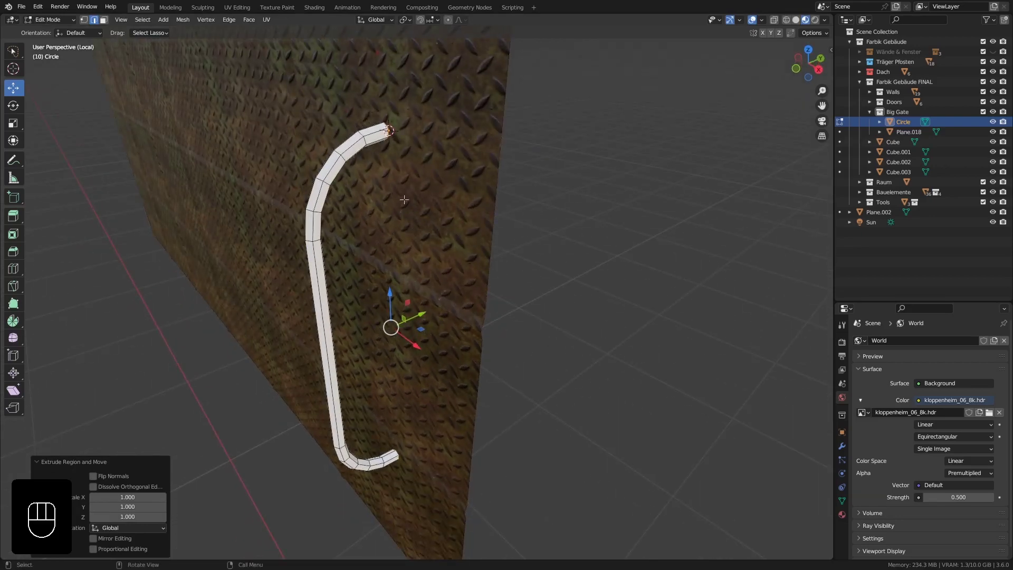
pyautogui.moveTo(416, 204); pyautogui.dragTo(417, 197, button='middle')
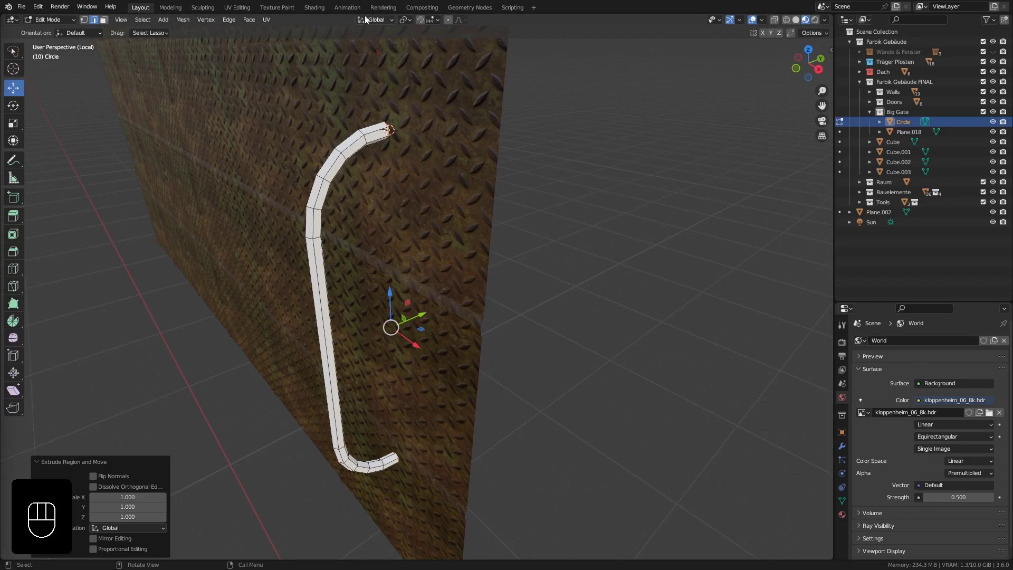
pyautogui.click(405, 20)
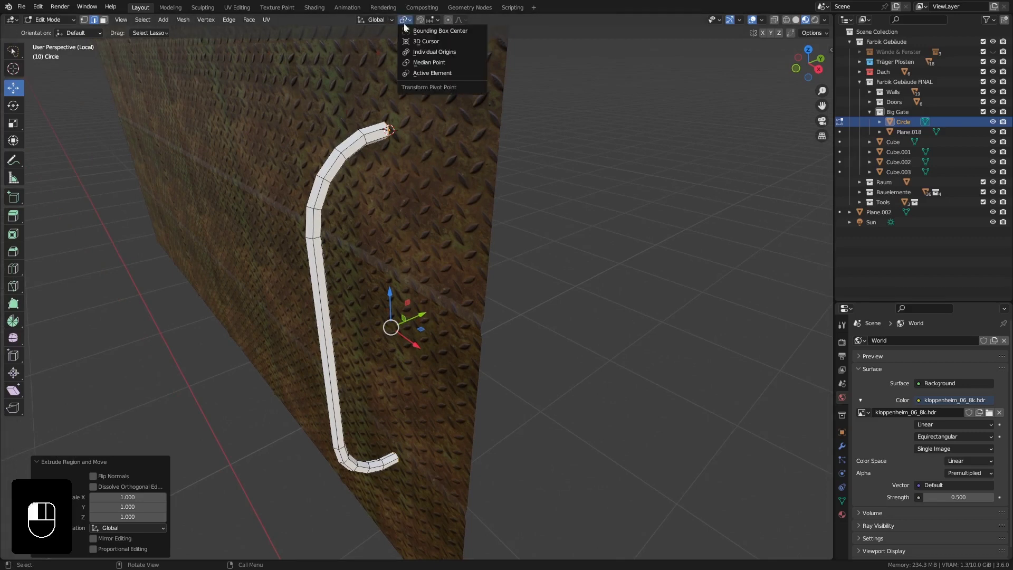
pyautogui.click(440, 53)
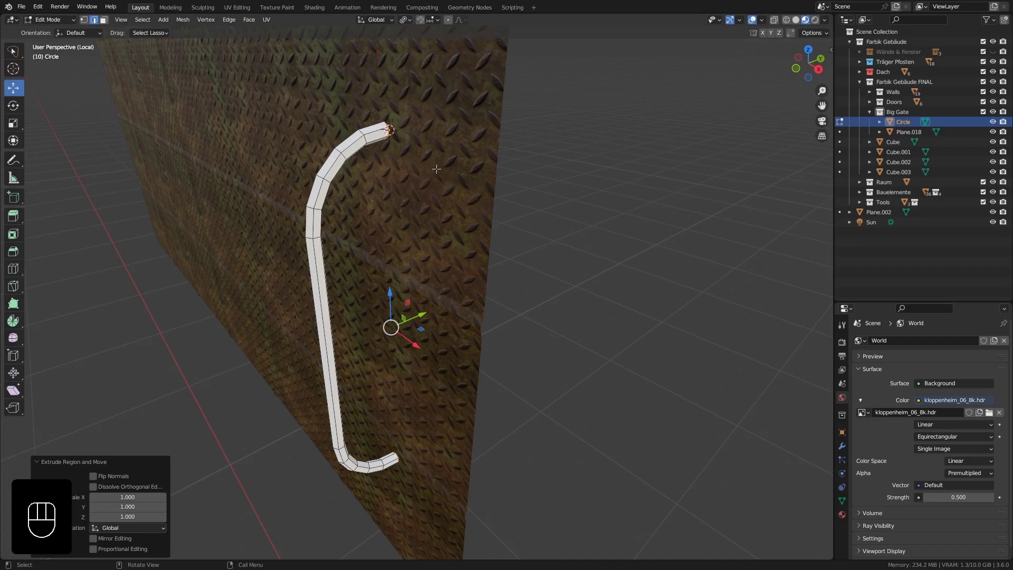
pyautogui.press('s')
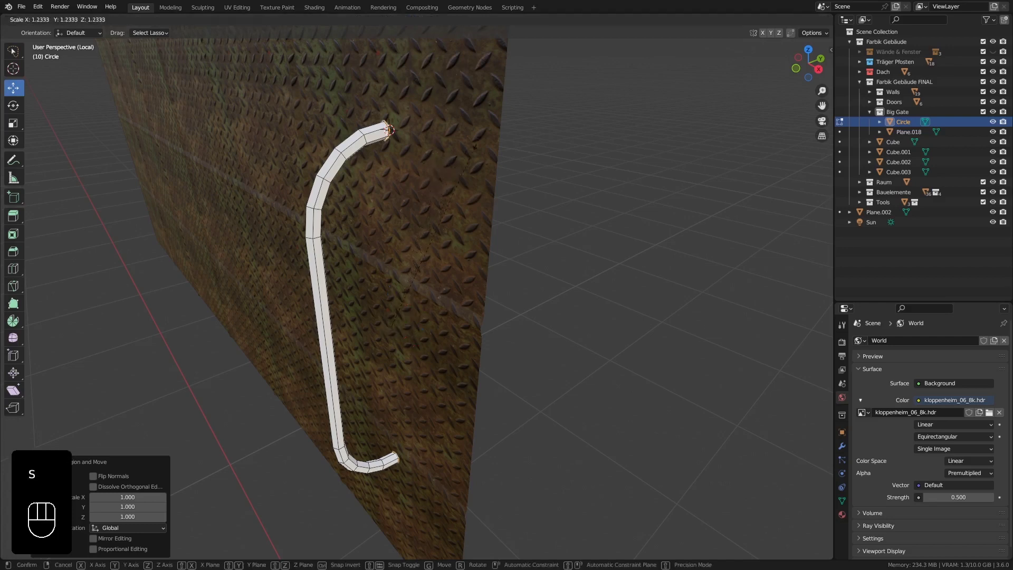
pyautogui.click(602, 72)
pyautogui.moveTo(445, 121); pyautogui.dragTo(420, 200, button='middle')
# - Extrude both flange edge loops about 0.027 m along Y into the gate and pull them back slightly along Y
pyautogui.press('e')
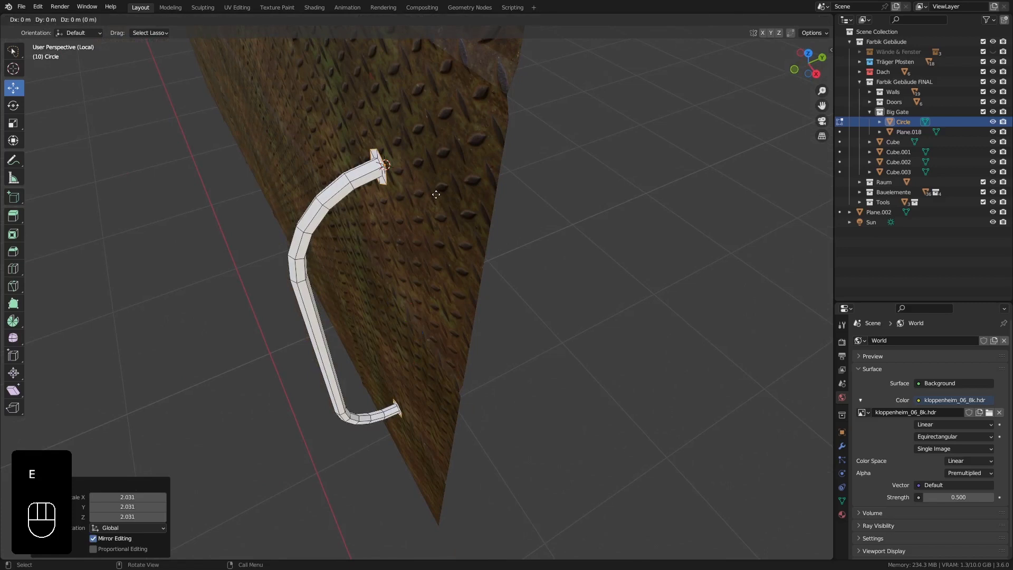
pyautogui.rightClick(436, 195)
pyautogui.press('g')
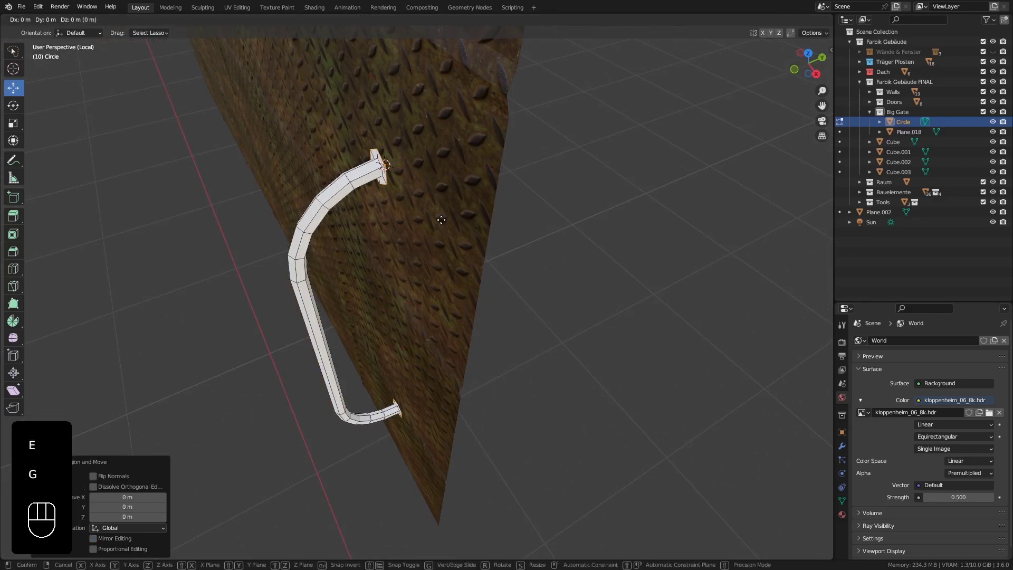
pyautogui.press('y')
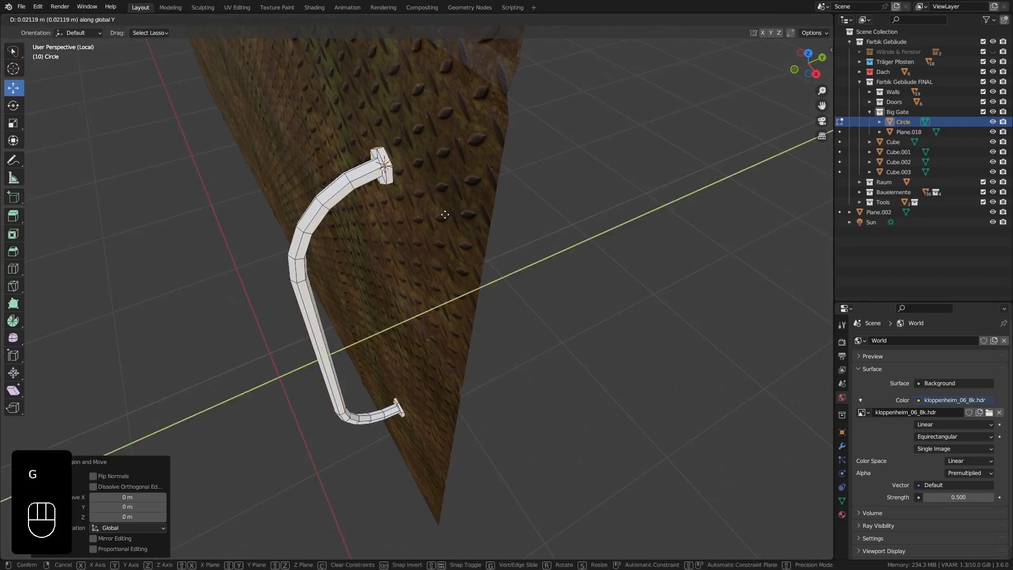
pyautogui.click(444, 214)
pyautogui.moveTo(445, 214); pyautogui.dragTo(373, 227, button='middle')
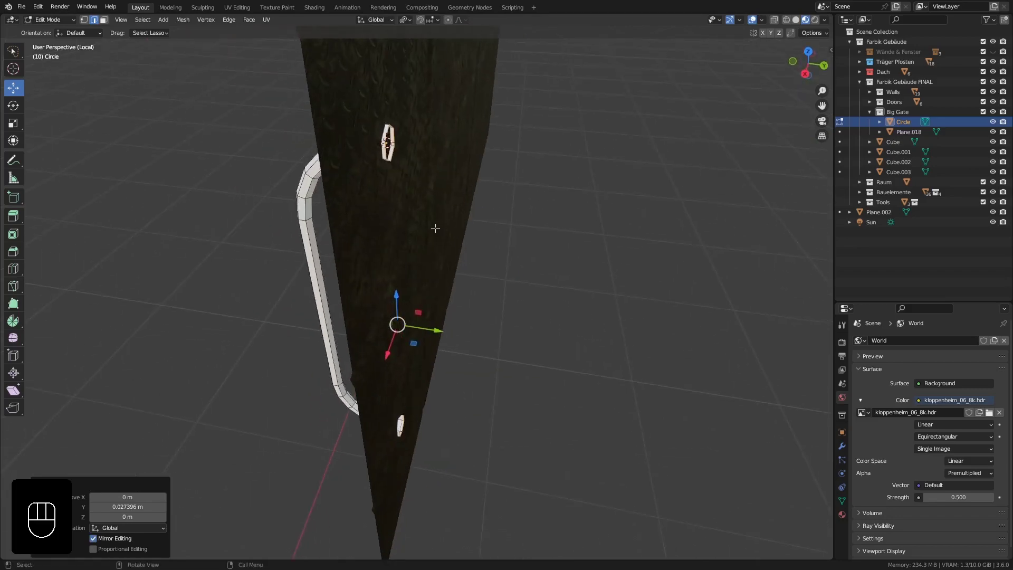
pyautogui.press('g')
pyautogui.press('y')
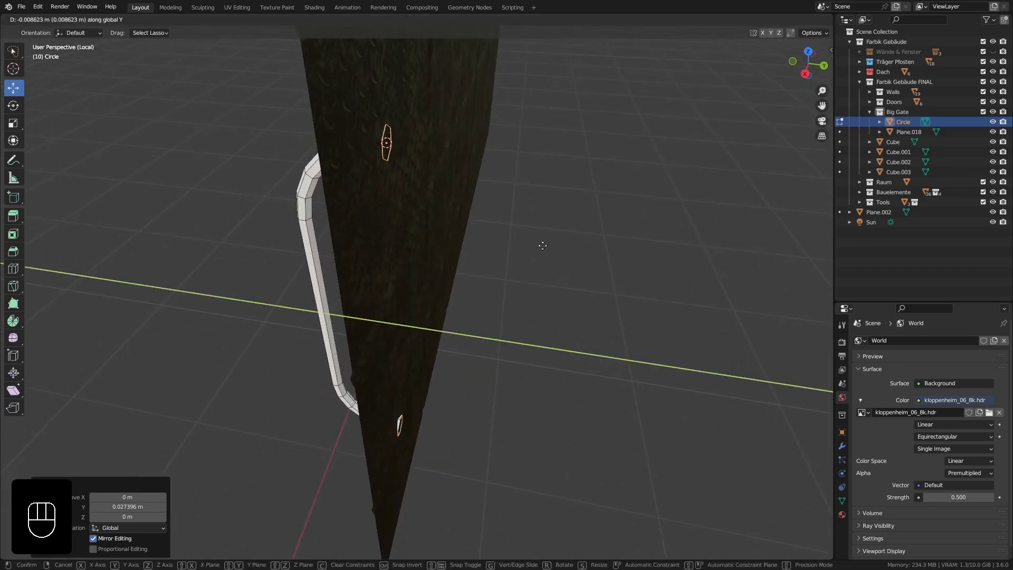
pyautogui.click(541, 245)
# - Return to Object Mode and scale the whole handle down to 0.644
pyautogui.moveTo(428, 247); pyautogui.dragTo(468, 225, button='middle')
pyautogui.press('Tab')
pyautogui.press('s')
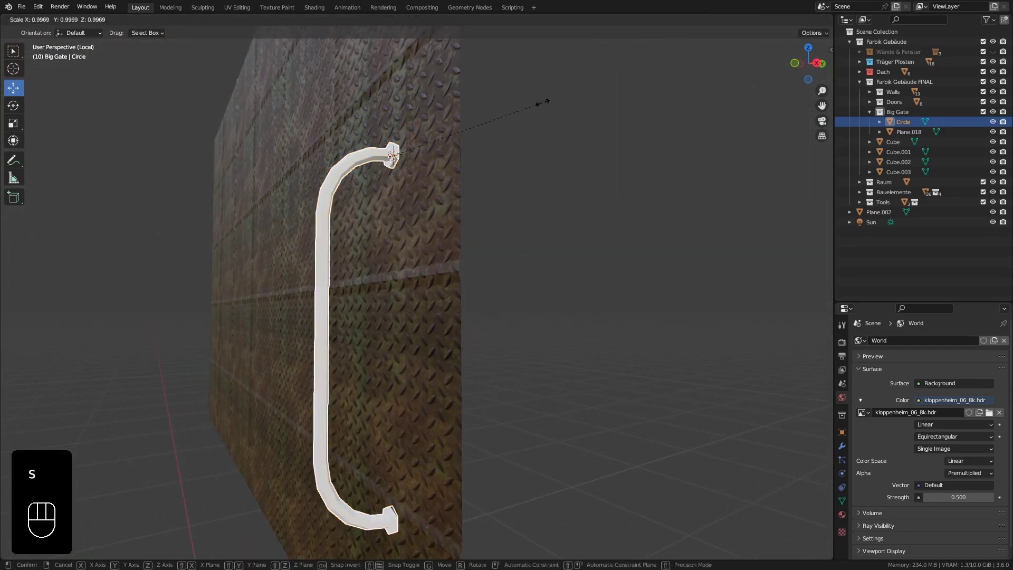
pyautogui.click(491, 182)
# - Apply smooth shading to the handle
pyautogui.moveTo(322, 261); pyautogui.dragTo(363, 217, button='middle')
pyautogui.scroll(4, 363, 217)
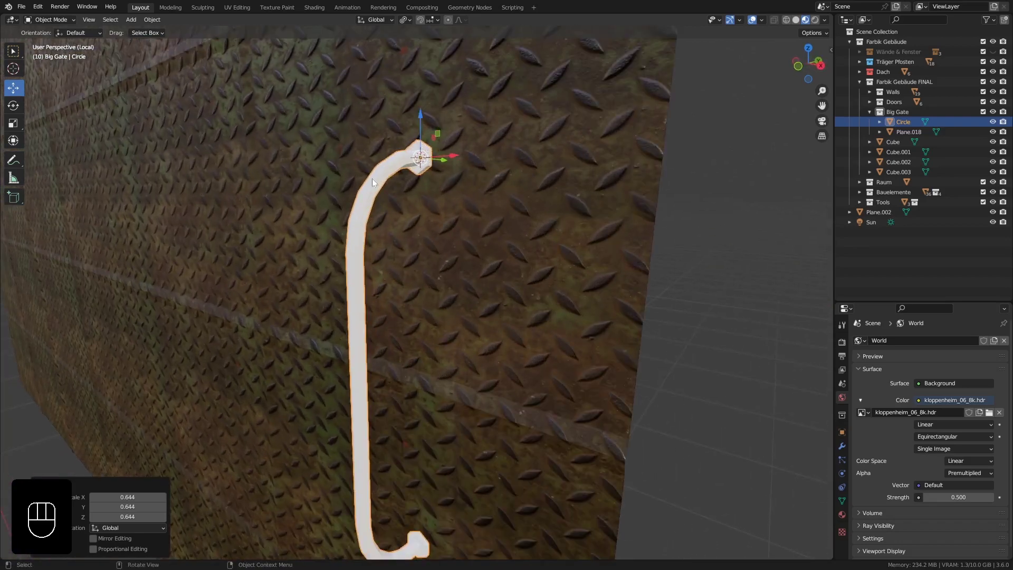
pyautogui.moveTo(372, 181); pyautogui.dragTo(458, 247, button='middle')
pyautogui.rightClick(372, 181)
pyautogui.click(372, 181)
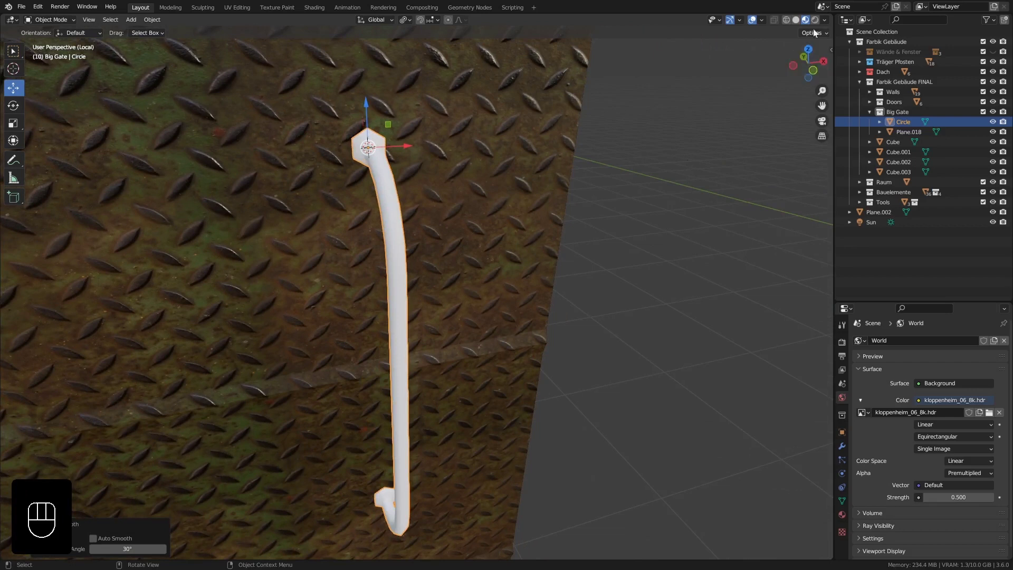
# - Hide the viewport tools, split the 3D view into two side-by-side areas and turn one into the Shader Editor
pyautogui.press('t')
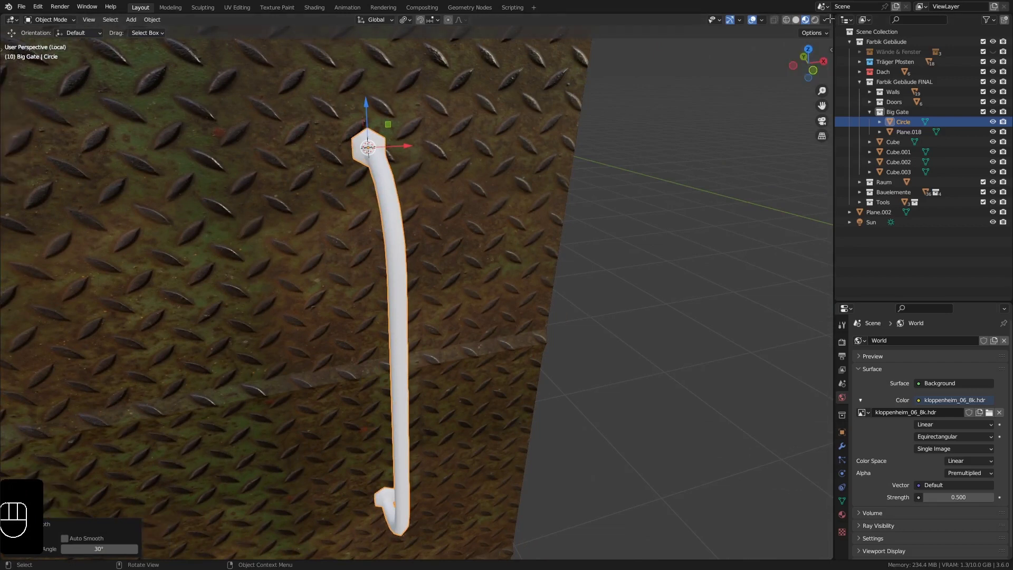
pyautogui.moveTo(829, 19); pyautogui.dragTo(802, 58)
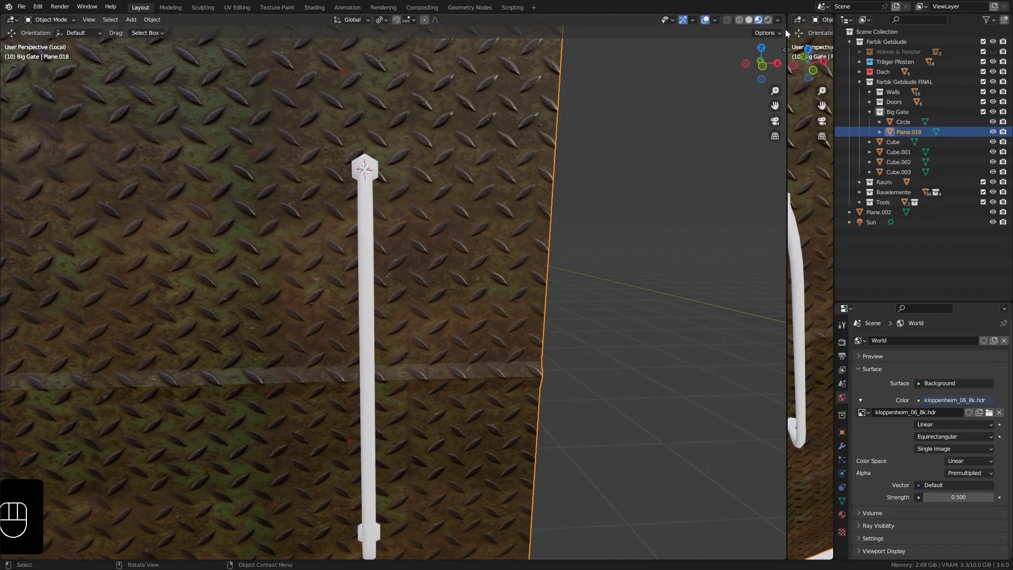
pyautogui.moveTo(785, 30); pyautogui.dragTo(506, 26)
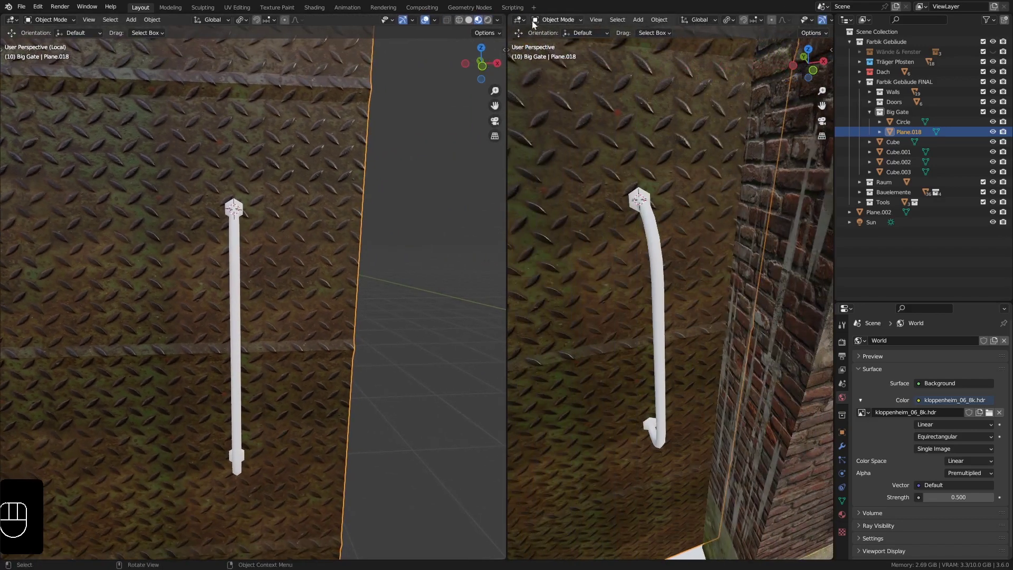
pyautogui.click(519, 20)
pyautogui.click(560, 111)
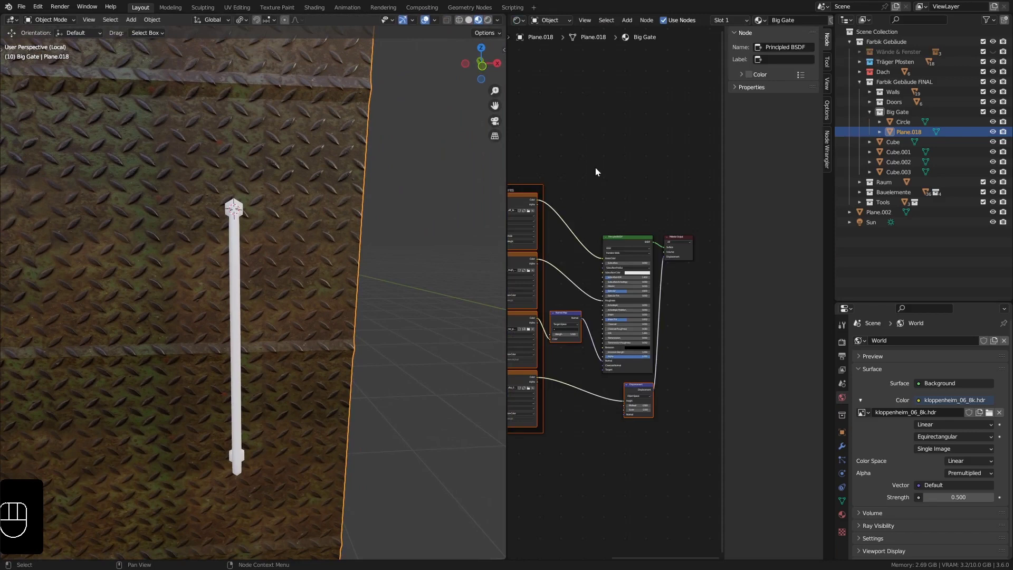
# - Select the handle and create a new material for it, with the Shader Editor's sidebar hidden
pyautogui.click(233, 269)
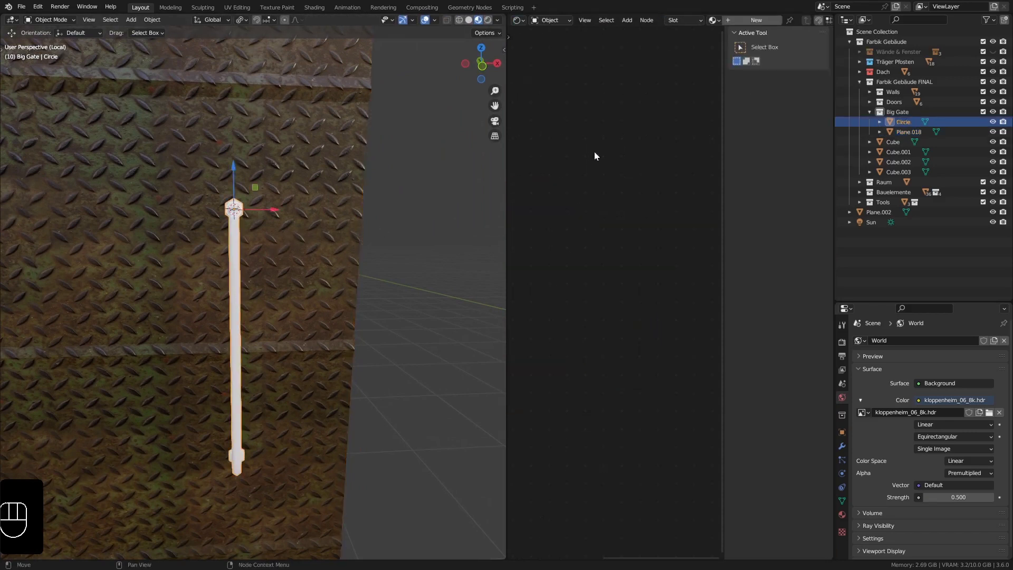
pyautogui.press('n')
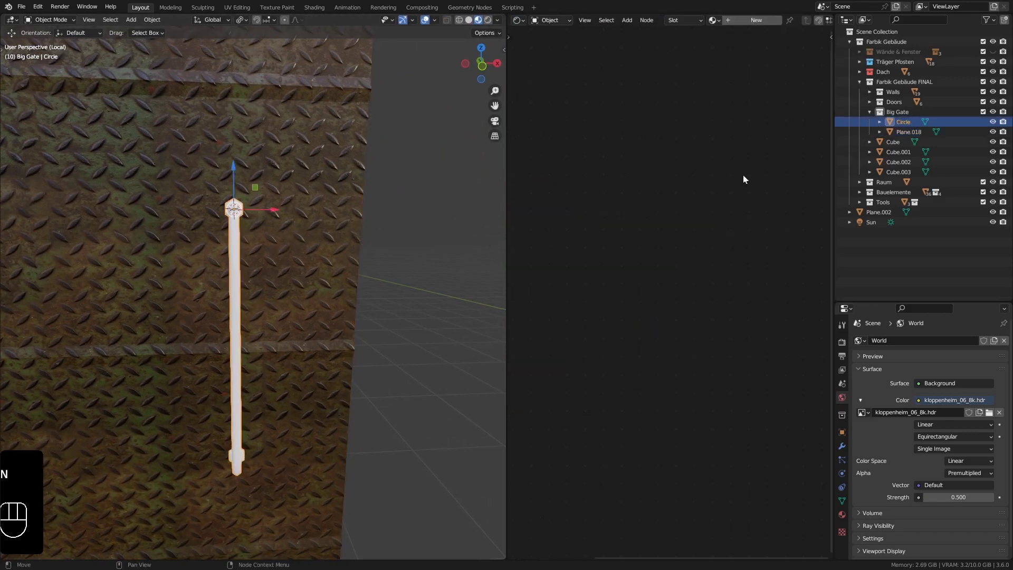
pyautogui.click(767, 19)
pyautogui.scroll(3, 654, 288)
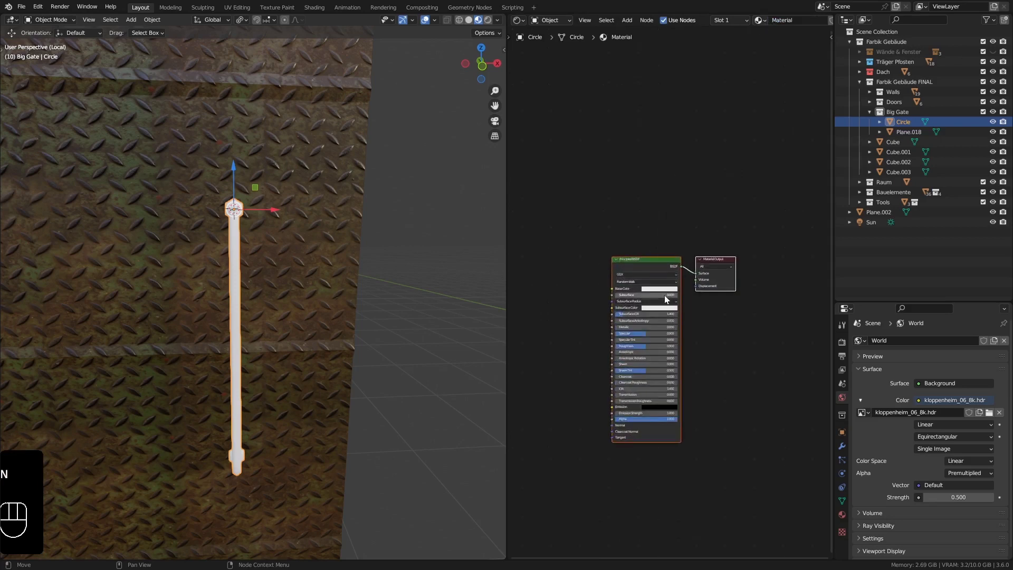
# - Give the handle material a near-black base colour, Metallic 0.541, Specular 0.350 and Roughness 0.601
pyautogui.click(661, 288)
pyautogui.moveTo(692, 233); pyautogui.dragTo(693, 238)
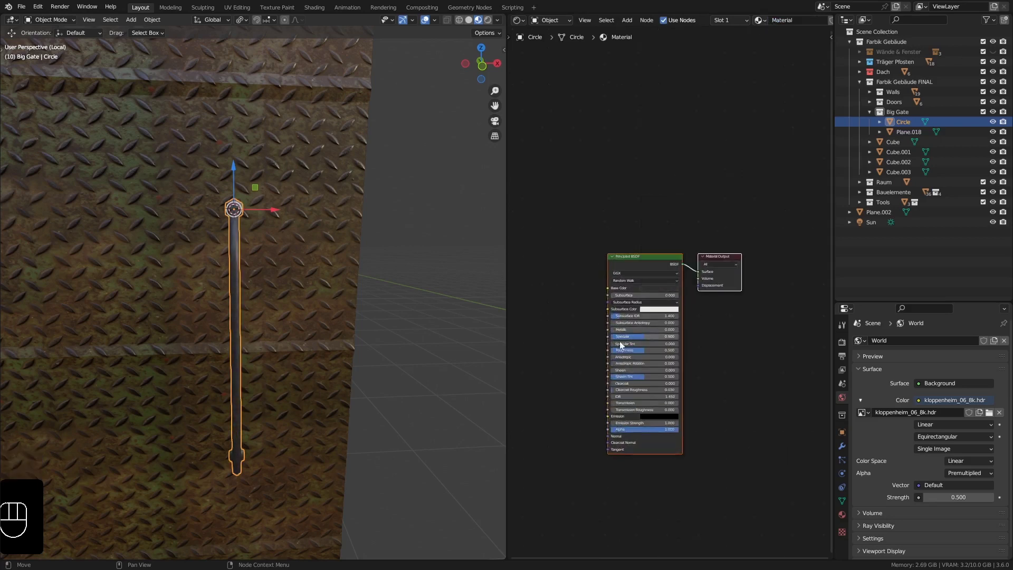
pyautogui.scroll(3, 618, 328)
pyautogui.moveTo(618, 328); pyautogui.dragTo(645, 339)
# - Rotate the handle about 14.9° clockwise in the front view so it sits tilted on the gate
pyautogui.moveTo(248, 258); pyautogui.dragTo(311, 248, button='middle')
pyautogui.moveTo(294, 294); pyautogui.dragTo(297, 236, button='middle')
pyautogui.press('KP_1')
pyautogui.scroll(-4, 277, 260)
pyautogui.scroll(4, 311, 224)
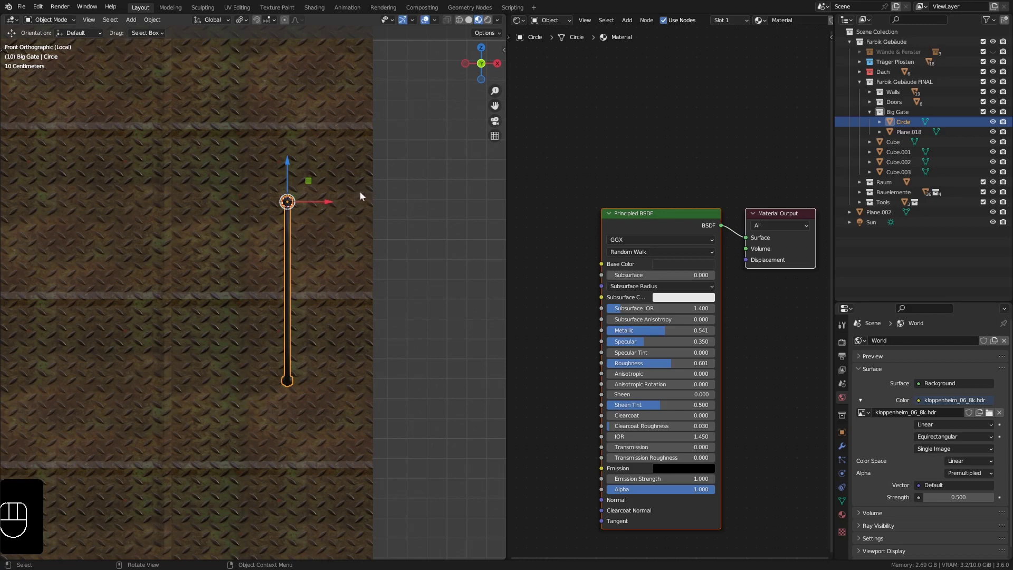
pyautogui.press('r')
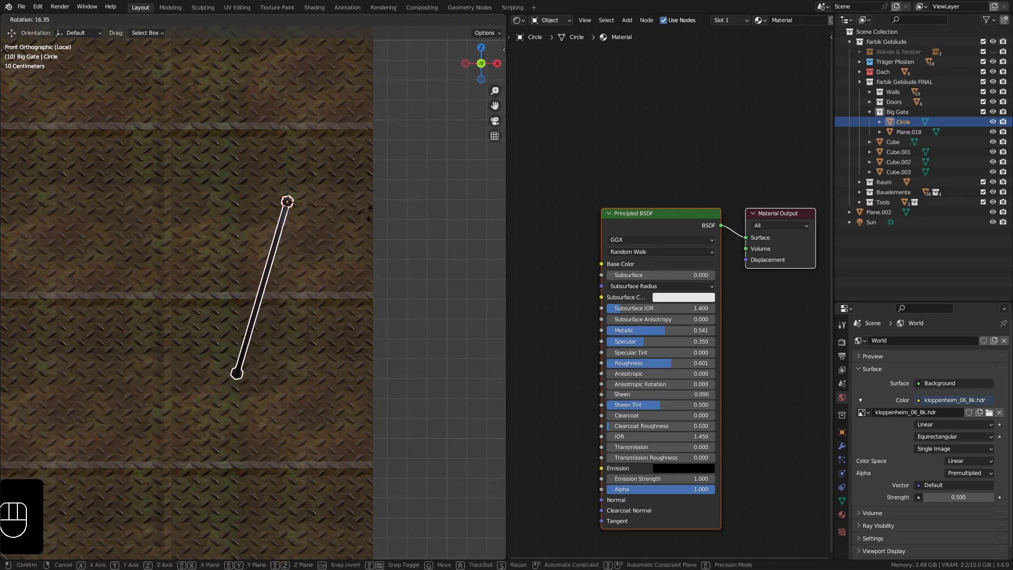
pyautogui.click(369, 213)
# - Add a Mirror modifier to the handle and switch its mirror axis from X to Y
pyautogui.moveTo(289, 271); pyautogui.dragTo(275, 322, button='middle')
pyautogui.scroll(6, 227, 272)
pyautogui.scroll(-7, 232, 267)
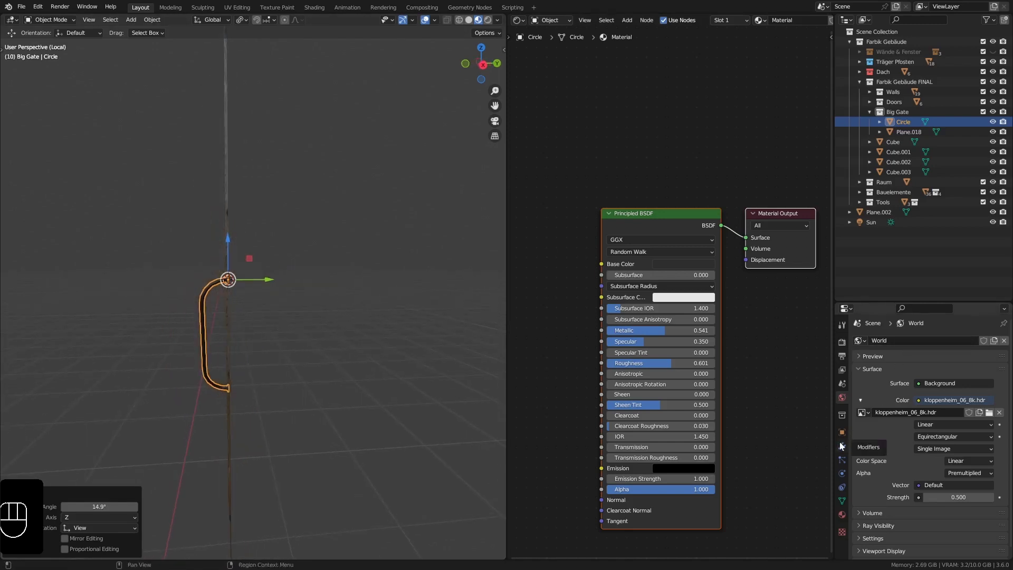
pyautogui.click(840, 443)
pyautogui.click(894, 340)
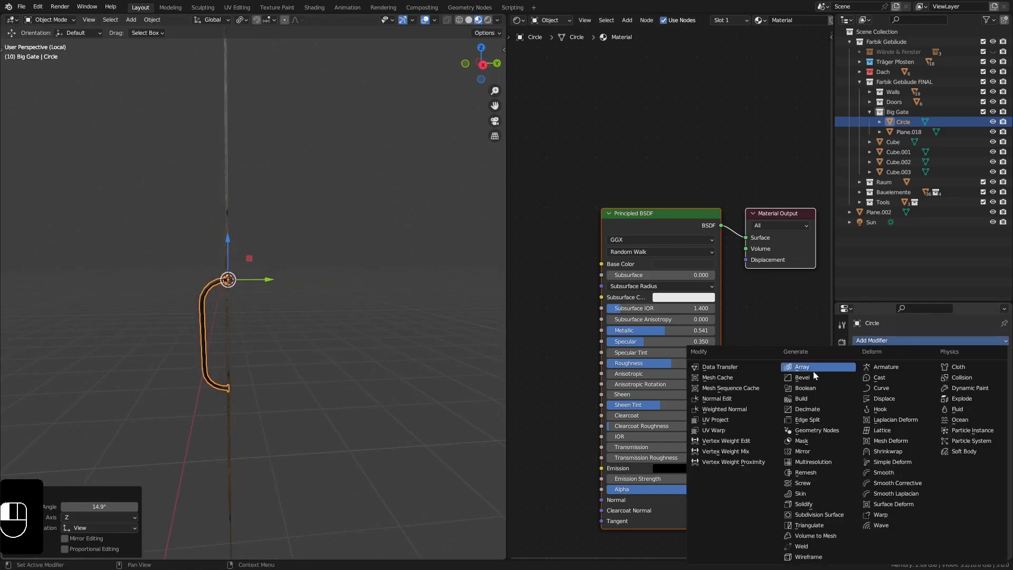
pyautogui.click(816, 450)
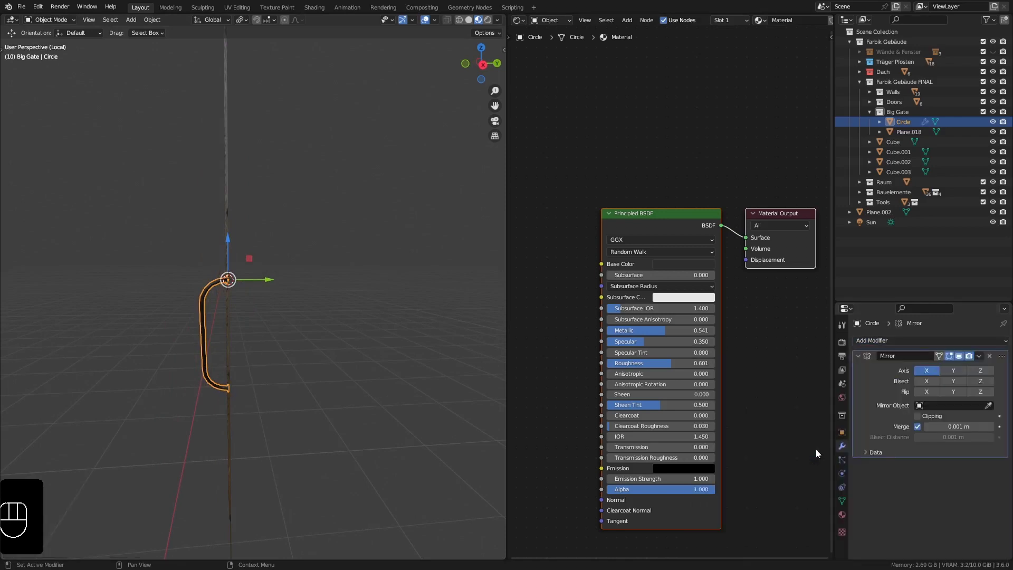
pyautogui.moveTo(363, 326); pyautogui.dragTo(356, 339, button='middle')
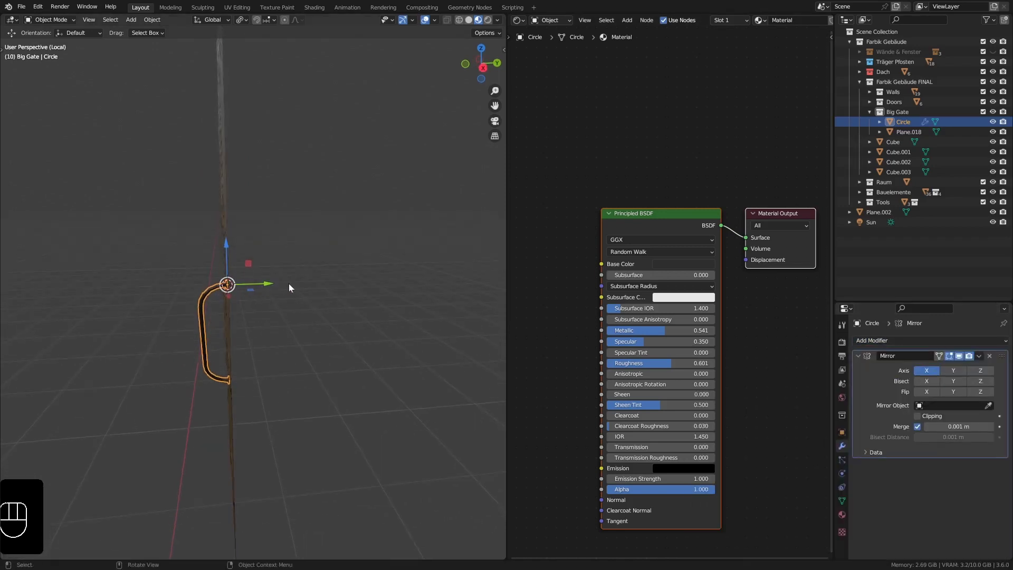
pyautogui.click(945, 368)
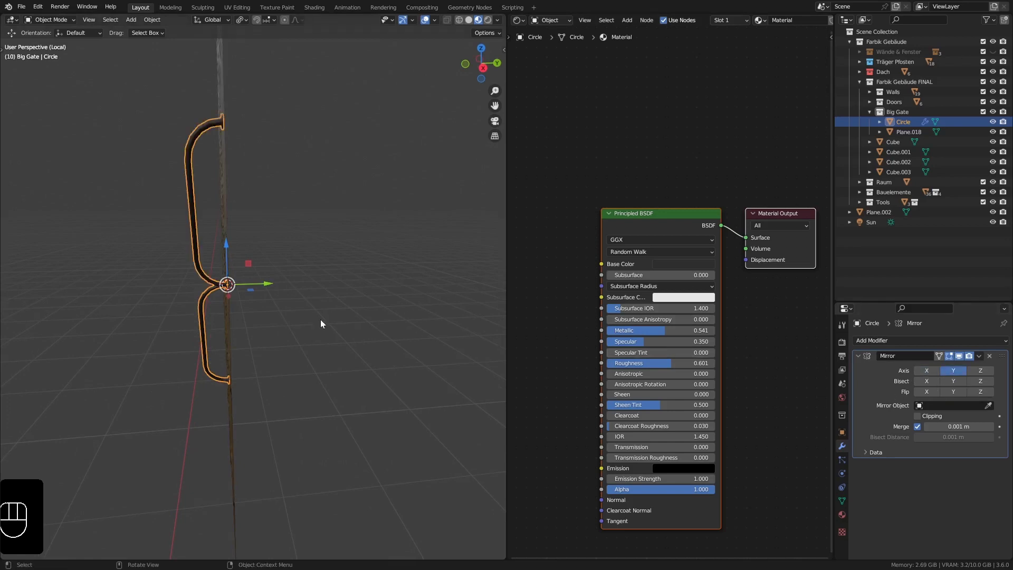
# - Apply the handle's rotation and scale so it mirrors through to the gate's other side, and inspect the result
pyautogui.moveTo(321, 320); pyautogui.dragTo(248, 288, button='middle')
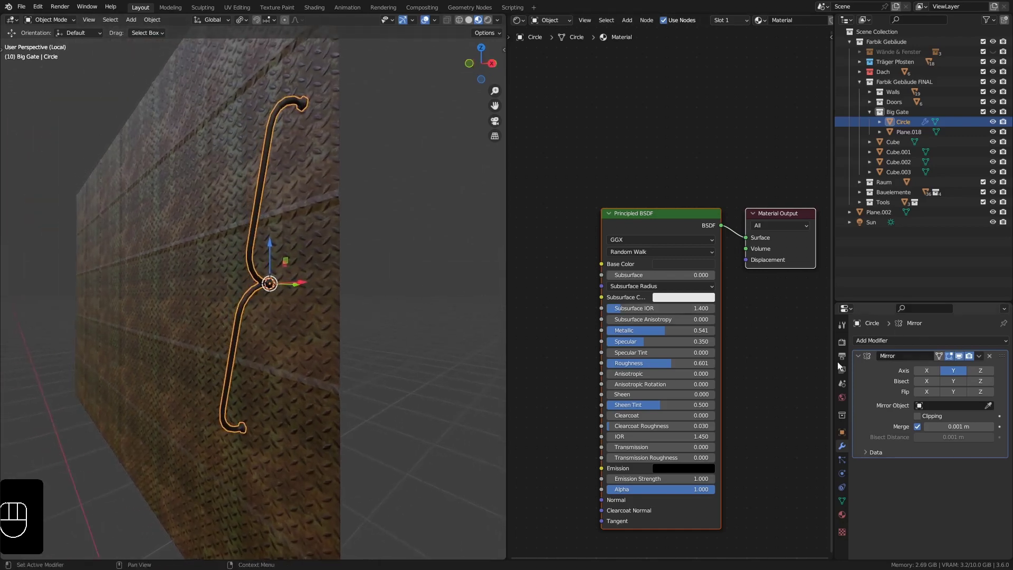
pyautogui.moveTo(377, 283)
pyautogui.mouseDown(button='middle')
pyautogui.moveTo(236, 346)
pyautogui.moveTo(374, 271)
pyautogui.mouseUp(button='middle')
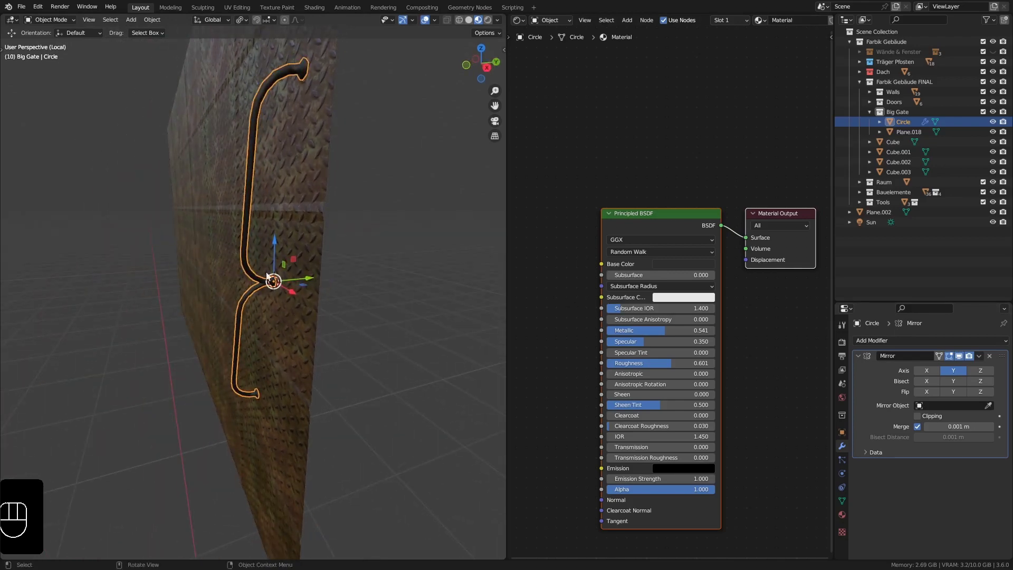
pyautogui.scroll(3, 290, 308)
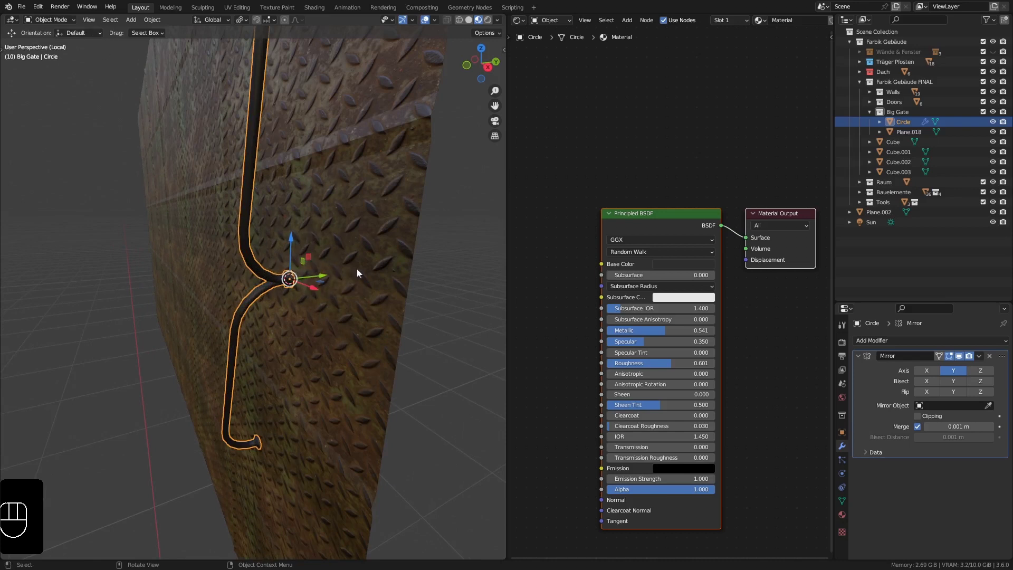
pyautogui.hotkey('ctrl', 'a')
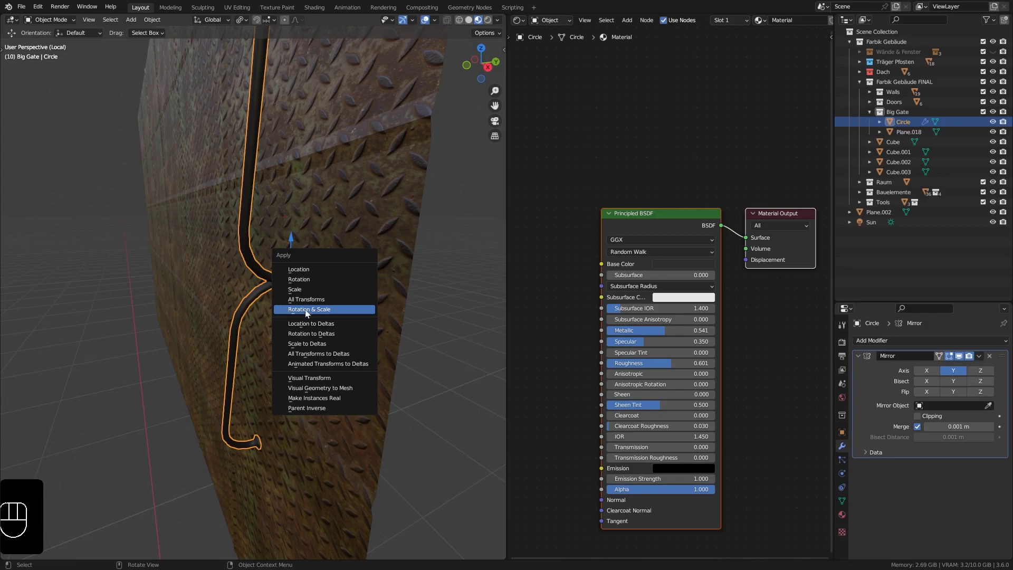
pyautogui.click(329, 311)
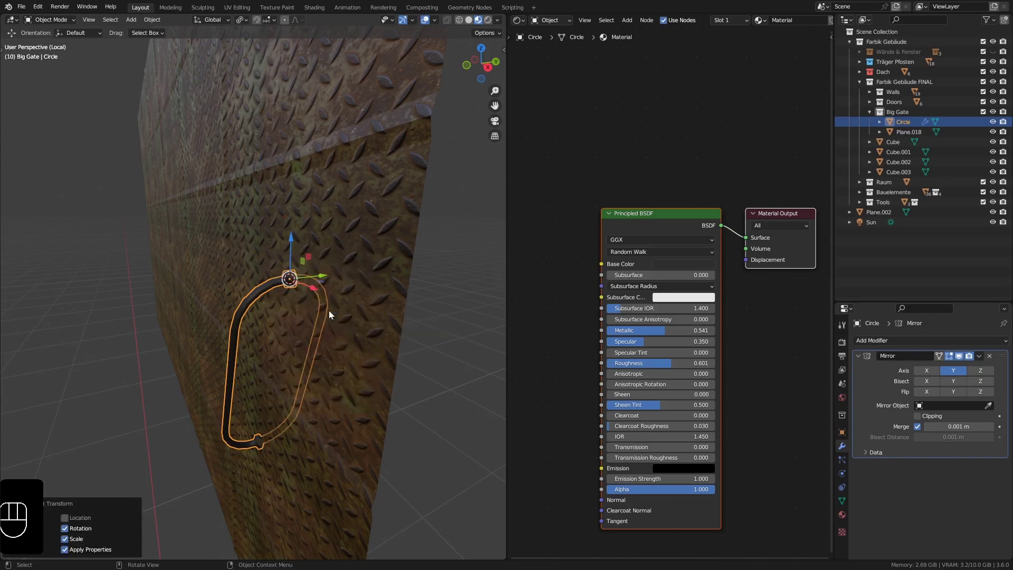
pyautogui.moveTo(341, 338); pyautogui.dragTo(360, 347, button='middle')
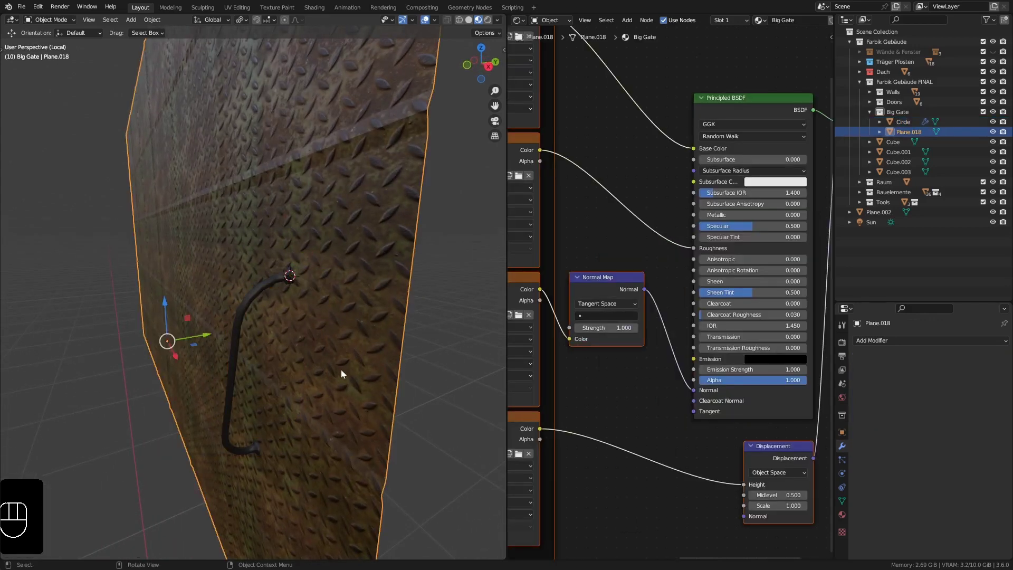
pyautogui.moveTo(341, 369); pyautogui.dragTo(198, 290, button='middle')
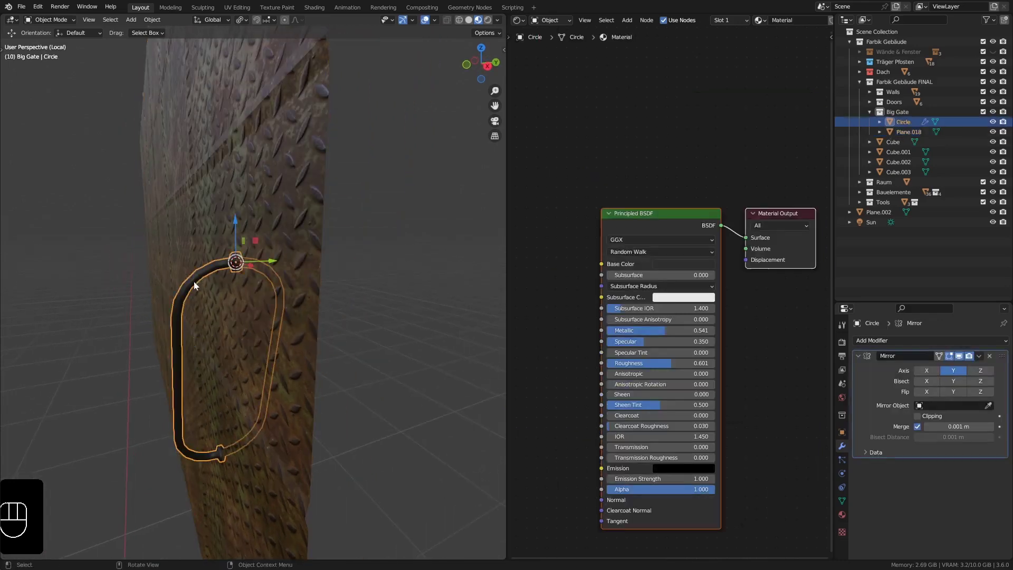
# - Inspect the mirrored handle and its attachment points from both sides of the gate
pyautogui.moveTo(194, 281); pyautogui.dragTo(249, 306, button='middle')
pyautogui.moveTo(256, 279); pyautogui.dragTo(255, 278, button='middle')
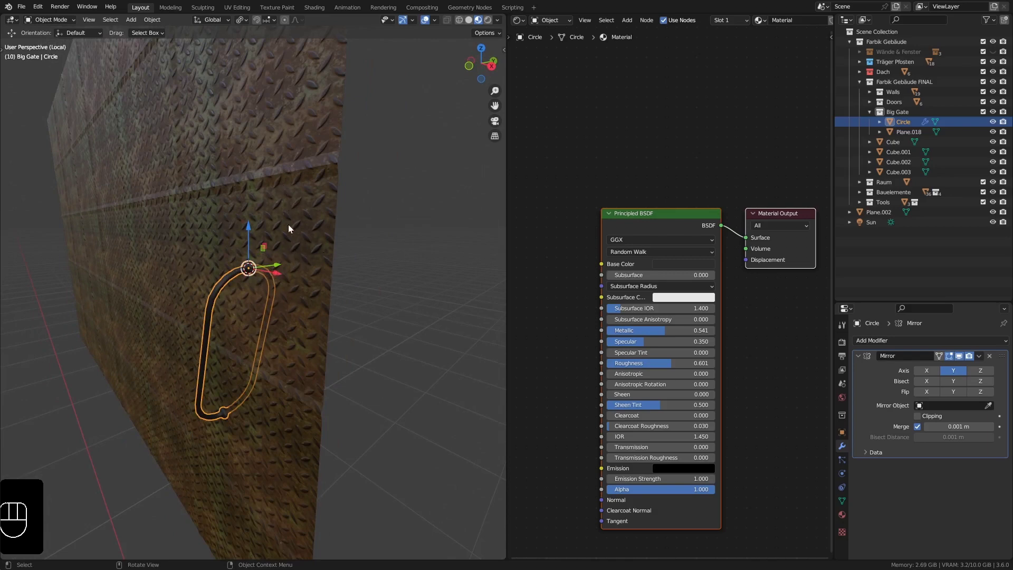
pyautogui.keyDown('shift'); pyautogui.click(287, 197); pyautogui.keyUp('shift')
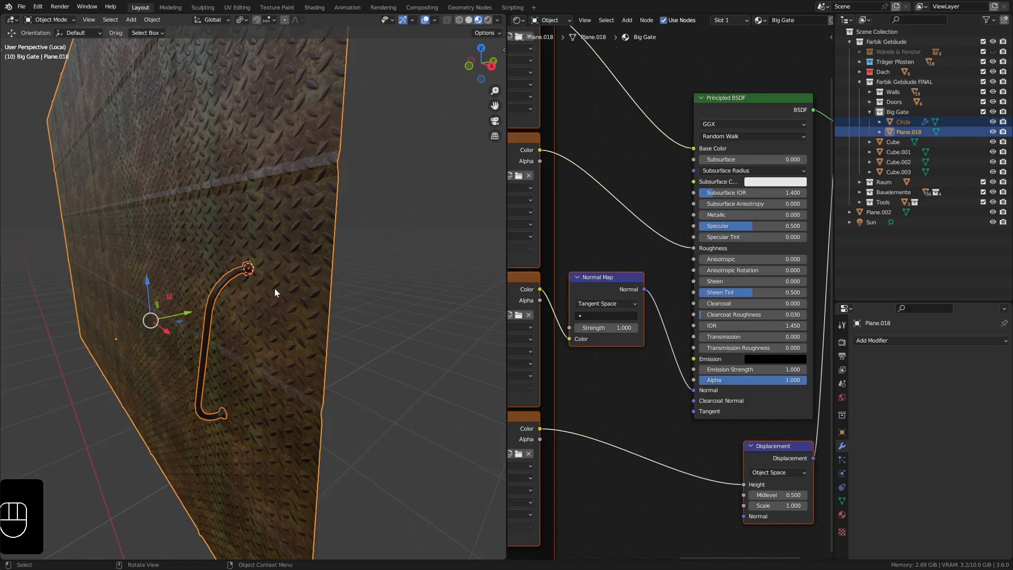
pyautogui.moveTo(275, 287); pyautogui.dragTo(170, 274, button='middle')
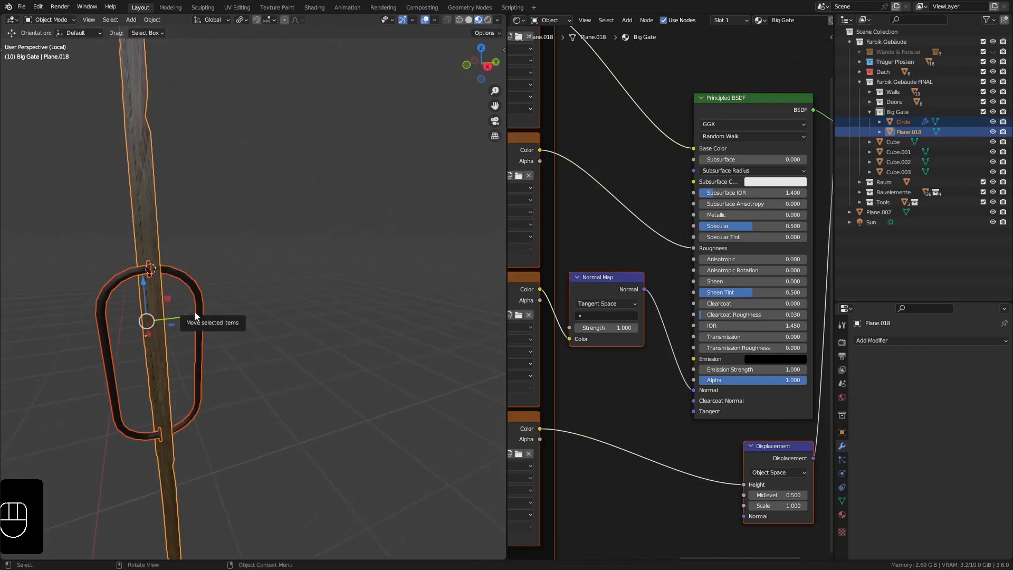
pyautogui.click(144, 200)
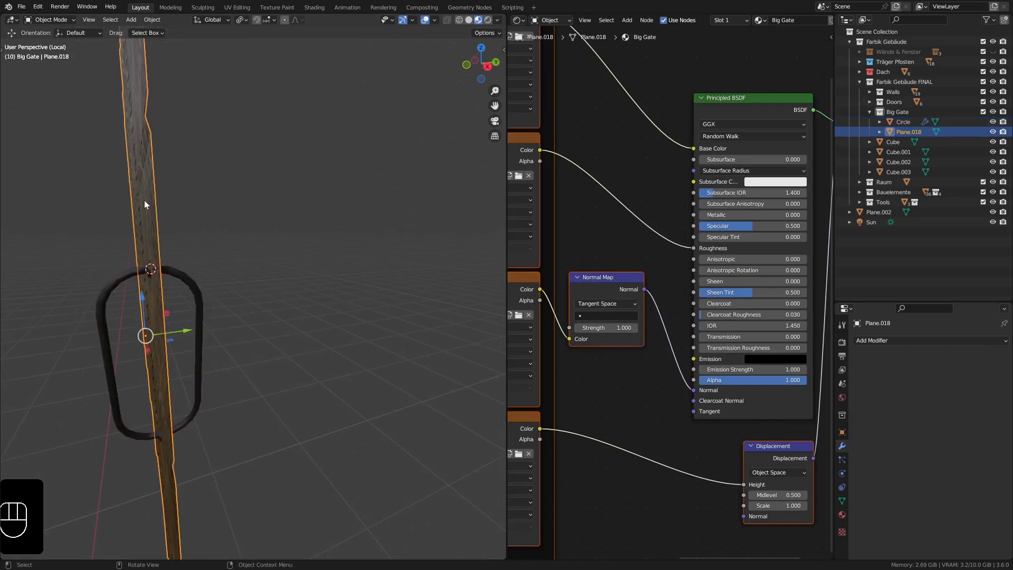
pyautogui.moveTo(130, 165); pyautogui.dragTo(172, 151, button='middle')
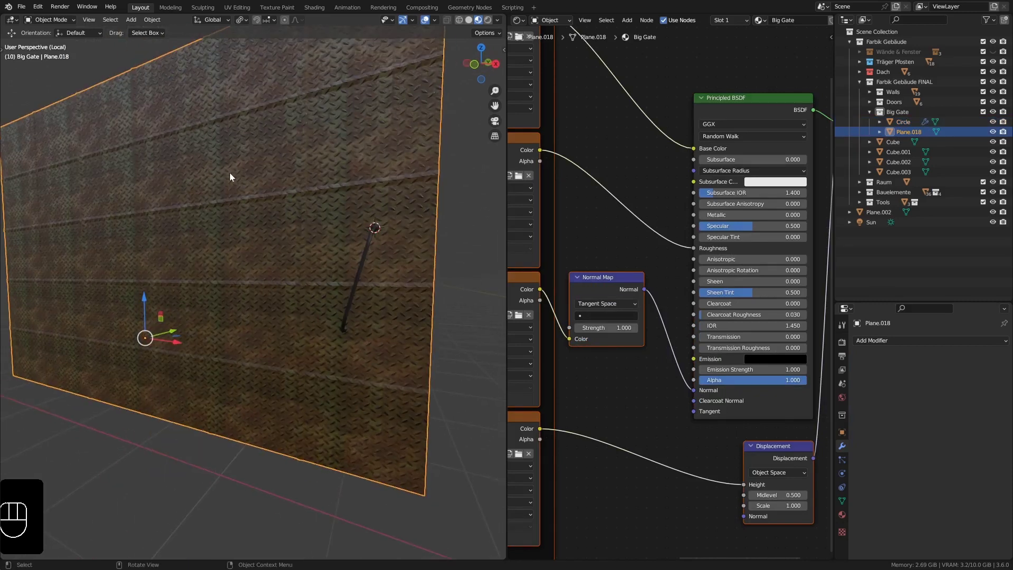
pyautogui.moveTo(443, 295); pyautogui.dragTo(312, 286, button='middle')
# - Apply the Mirror modifier on the gate handle
pyautogui.click(216, 261)
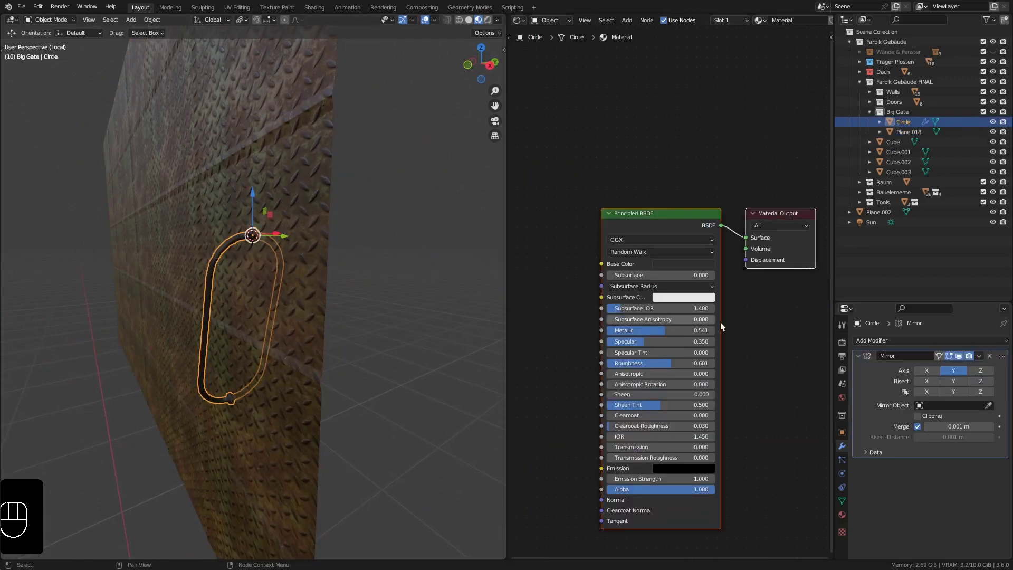
pyautogui.click(979, 357)
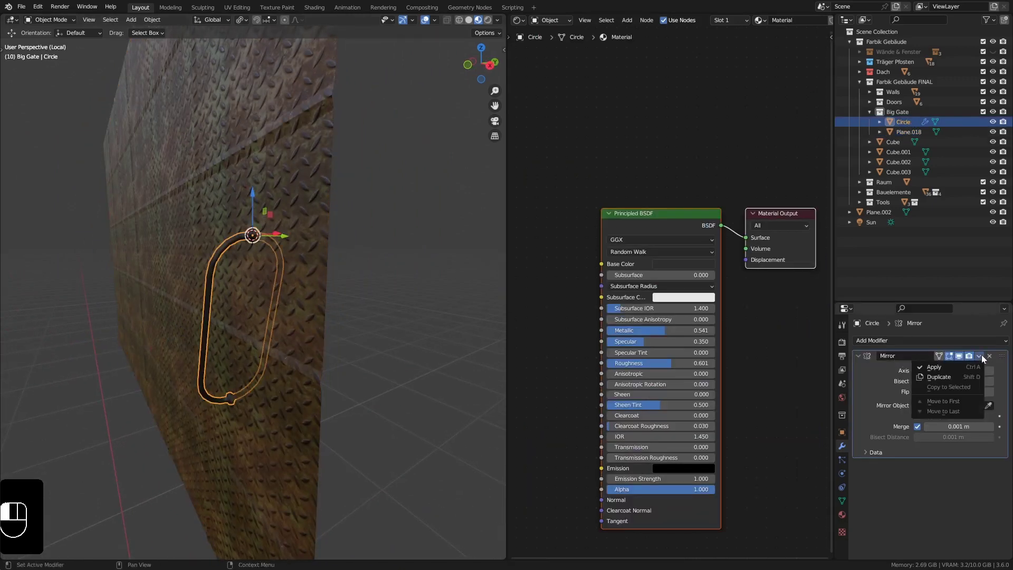
pyautogui.click(944, 368)
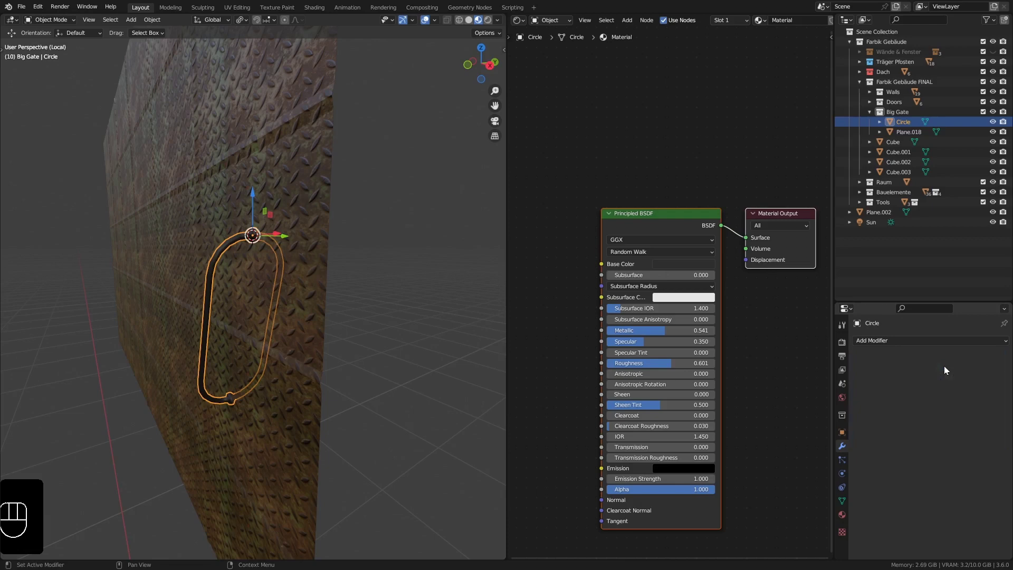
# - Join the handle into the gate plate as one object, with the plate as the active object
pyautogui.keyDown('shift'); pyautogui.click(278, 199); pyautogui.keyUp('shift')
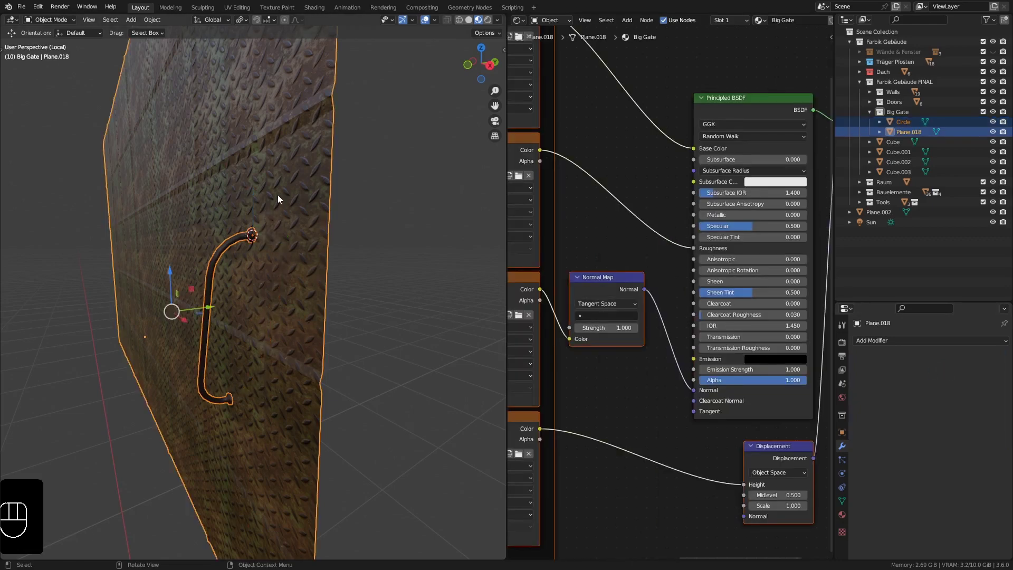
pyautogui.scroll(-2, 277, 199)
pyautogui.hotkey('ctrl', 'j')
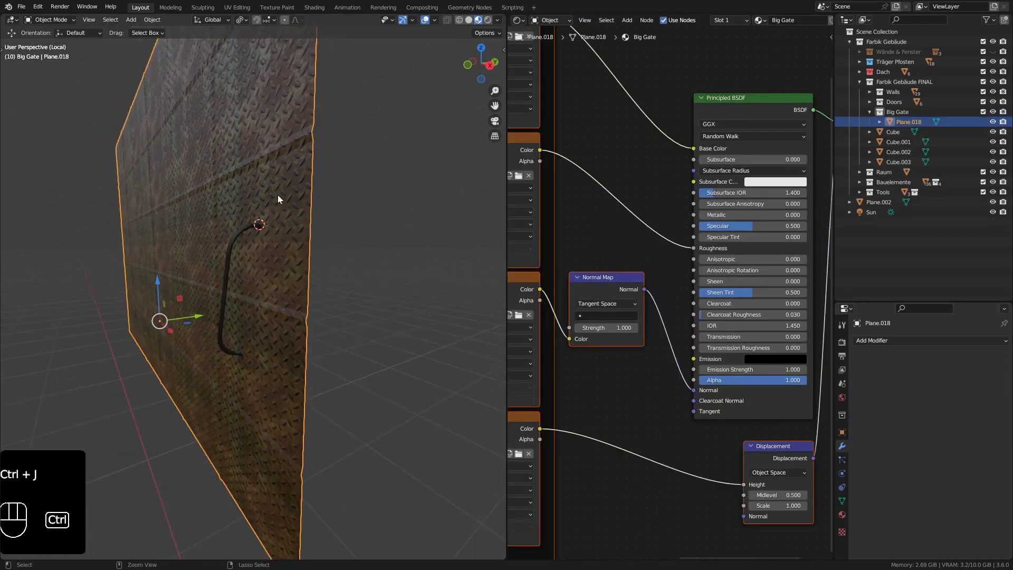
pyautogui.moveTo(288, 227); pyautogui.dragTo(362, 279, button='middle')
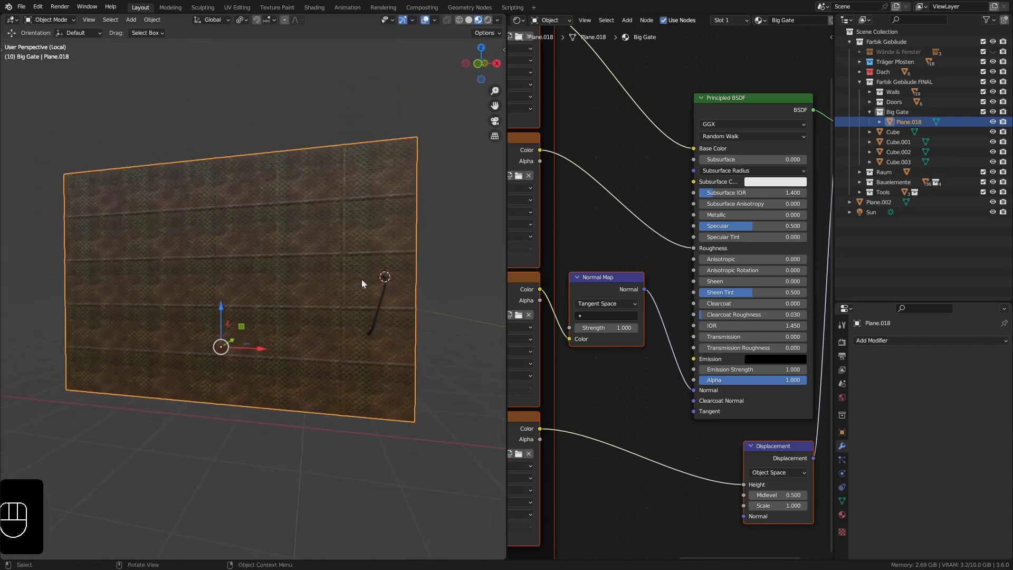
# - Close the shader editor area so the 3D viewport takes over its space, keeping the whole gate in view
pyautogui.moveTo(505, 14); pyautogui.dragTo(521, 46)
pyautogui.scroll(-3, 503, 98)
pyautogui.keyDown('shift'); pyautogui.moveTo(504, 121); pyautogui.dragTo(490, 199, button='middle'); pyautogui.keyUp('shift')
pyautogui.moveTo(580, 225); pyautogui.dragTo(484, 296, button='middle')
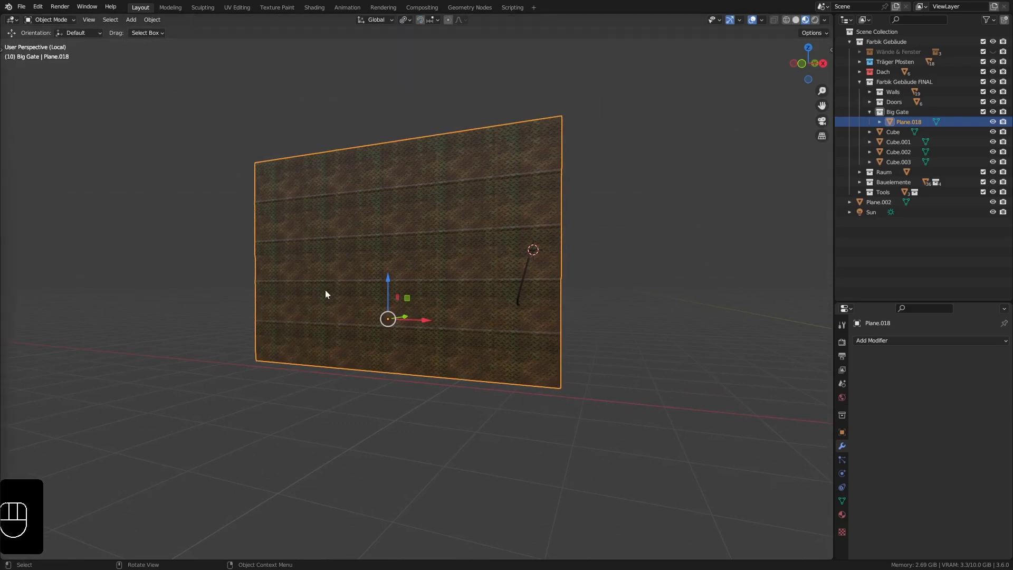
pyautogui.moveTo(326, 290)
pyautogui.mouseDown(button='middle')
pyautogui.moveTo(353, 306)
pyautogui.moveTo(343, 289)
pyautogui.mouseUp(button='middle')
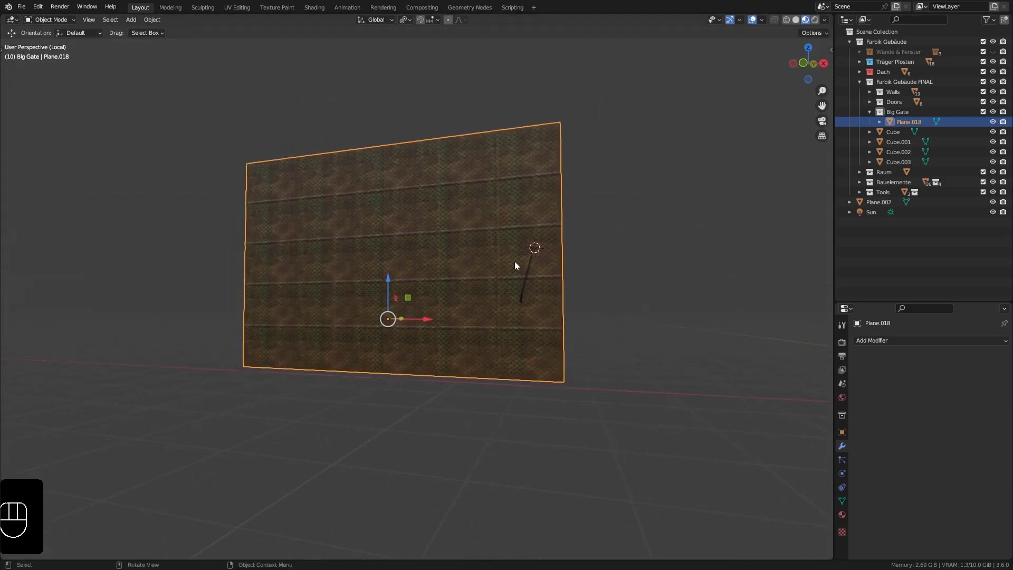
pyautogui.moveTo(489, 255); pyautogui.dragTo(432, 242, button='middle')
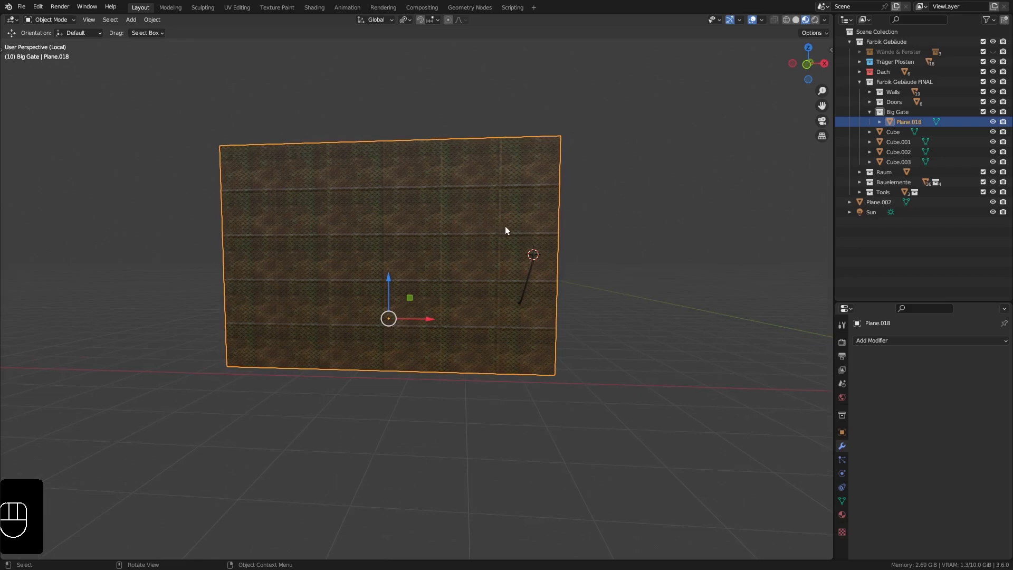
pyautogui.moveTo(507, 217); pyautogui.dragTo(511, 192, button='middle')
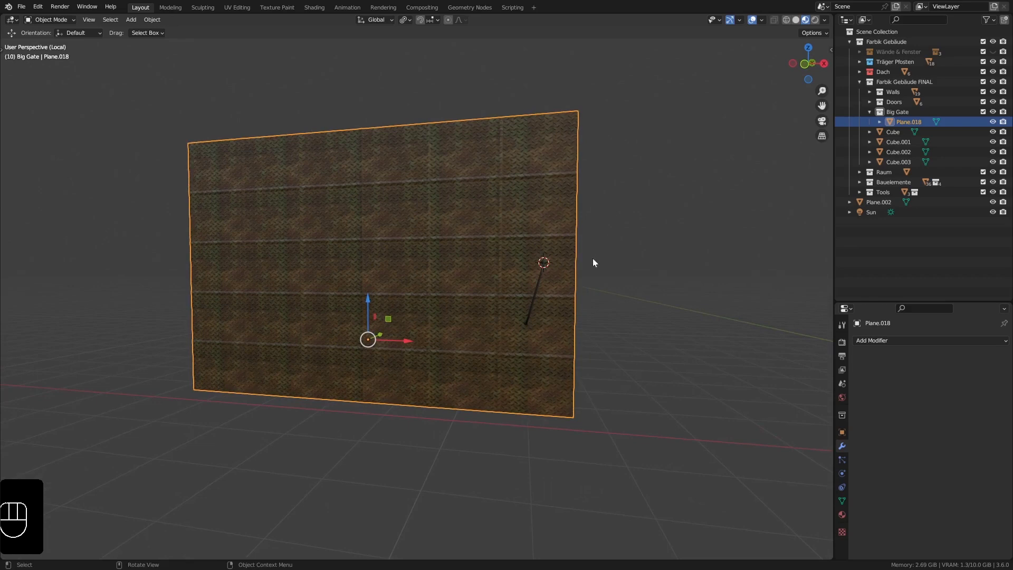
pyautogui.moveTo(593, 264); pyautogui.dragTo(426, 337, button='middle')
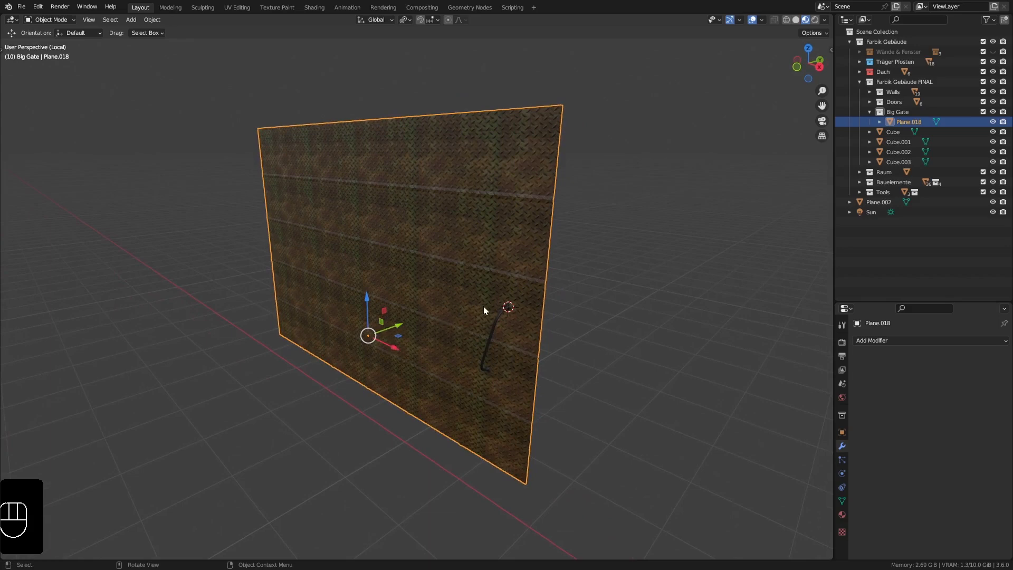
pyautogui.moveTo(484, 309); pyautogui.dragTo(456, 321, button='middle')
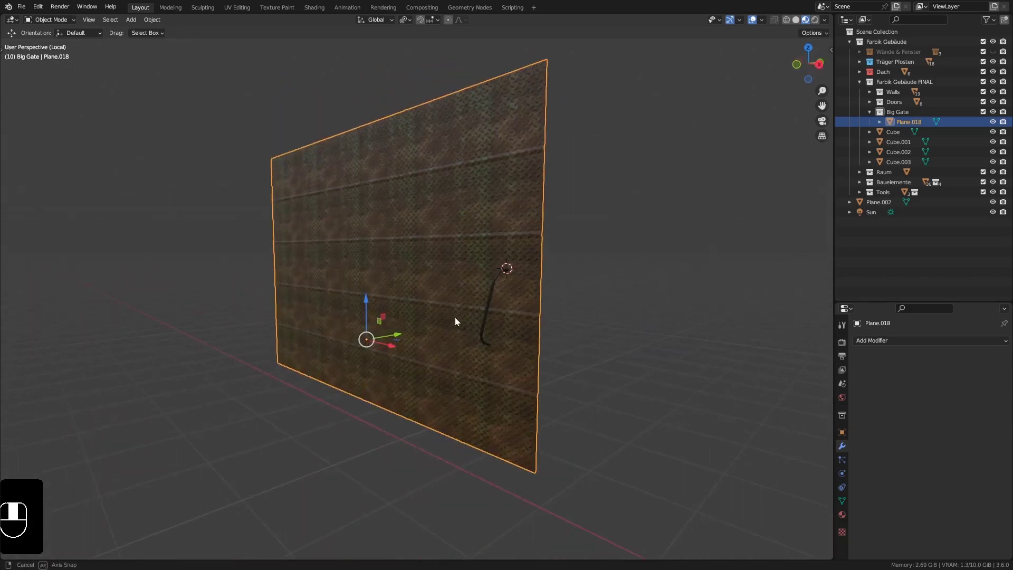
pyautogui.keyDown('shift'); pyautogui.moveTo(478, 288); pyautogui.dragTo(440, 292, button='middle'); pyautogui.keyUp('shift')
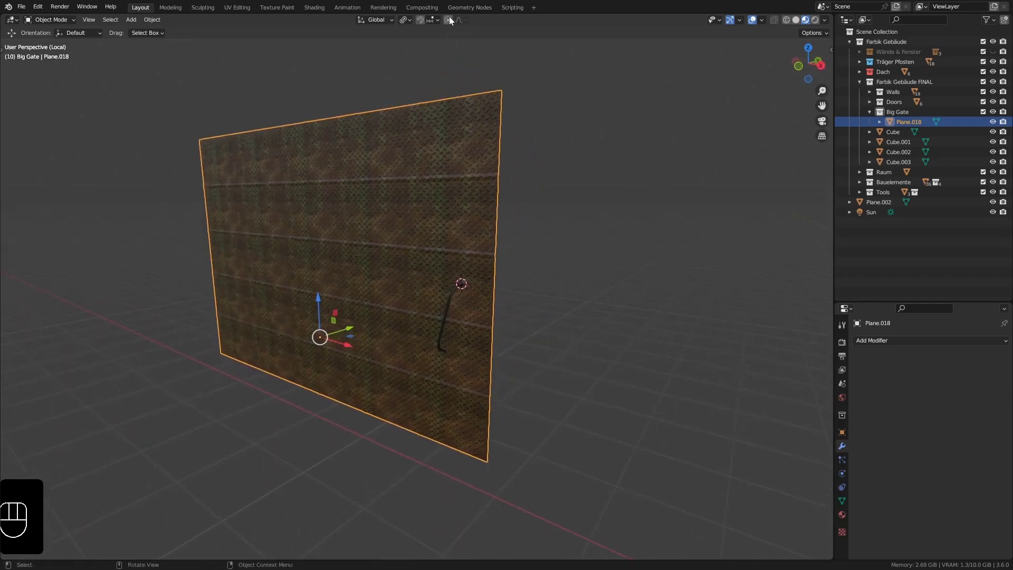
pyautogui.keyDown('shift'); pyautogui.moveTo(458, 342); pyautogui.dragTo(422, 396, button='middle'); pyautogui.keyUp('shift')
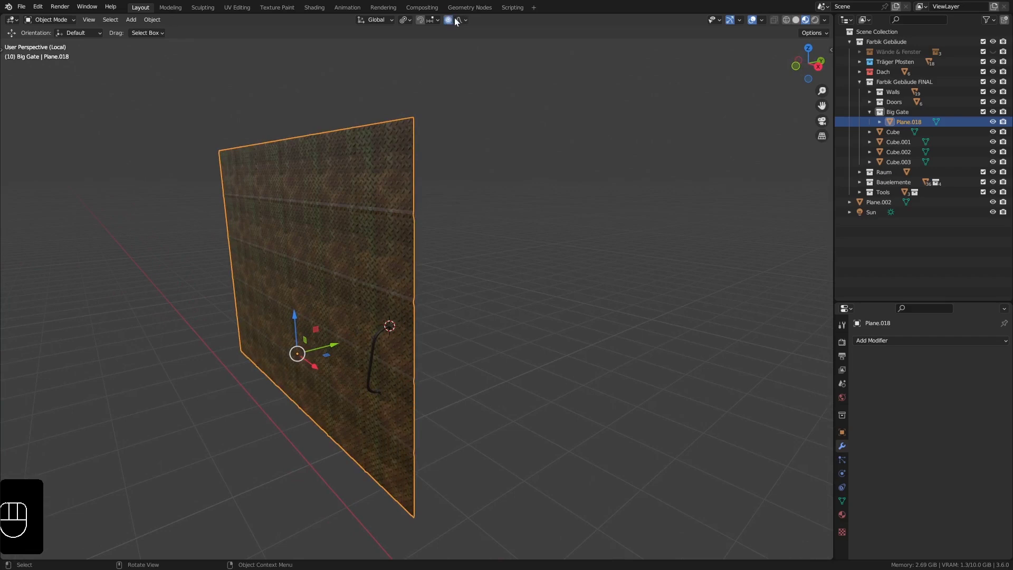
# - Enter Edit Mode on the gate and enable proportional editing
pyautogui.press('Tab')
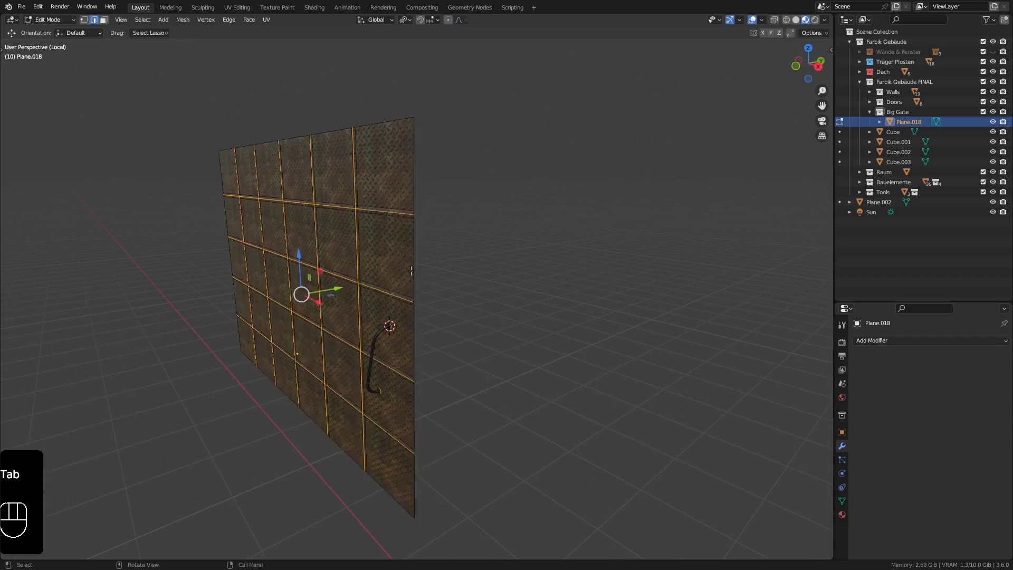
pyautogui.moveTo(410, 270); pyautogui.dragTo(419, 256, button='middle')
pyautogui.click(448, 19)
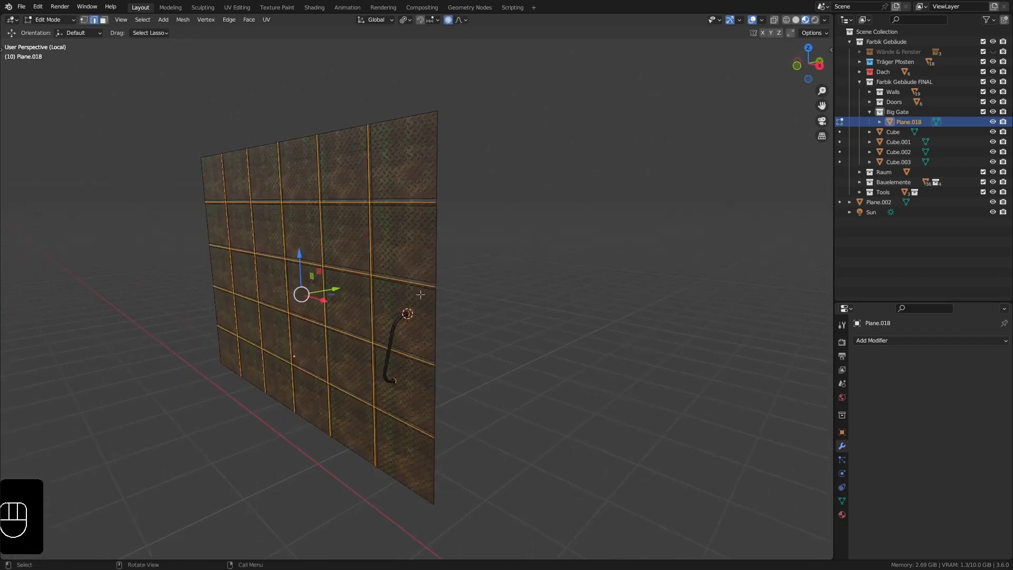
pyautogui.moveTo(421, 295); pyautogui.dragTo(457, 340, button='middle')
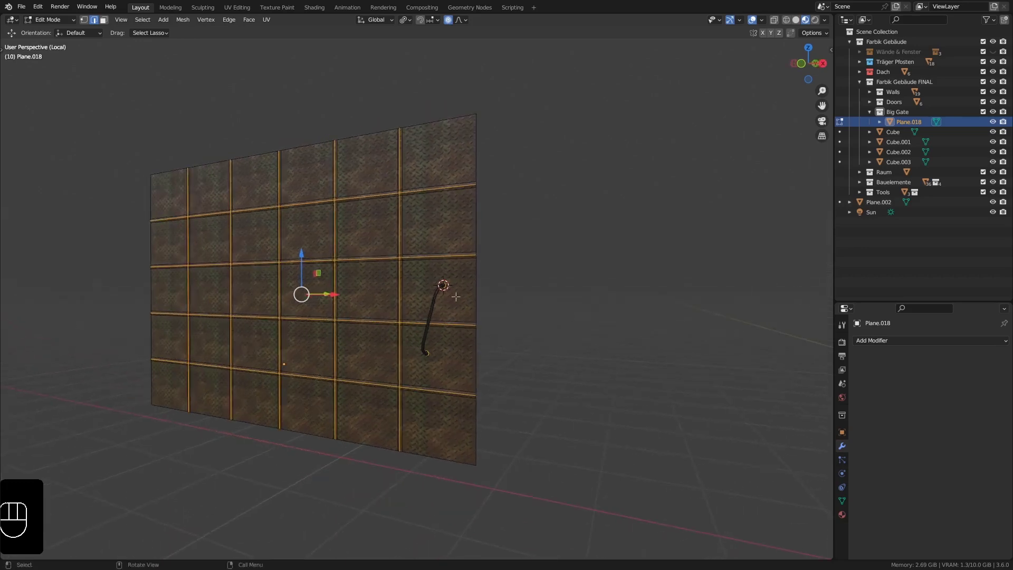
pyautogui.moveTo(455, 297); pyautogui.dragTo(438, 296, button='middle')
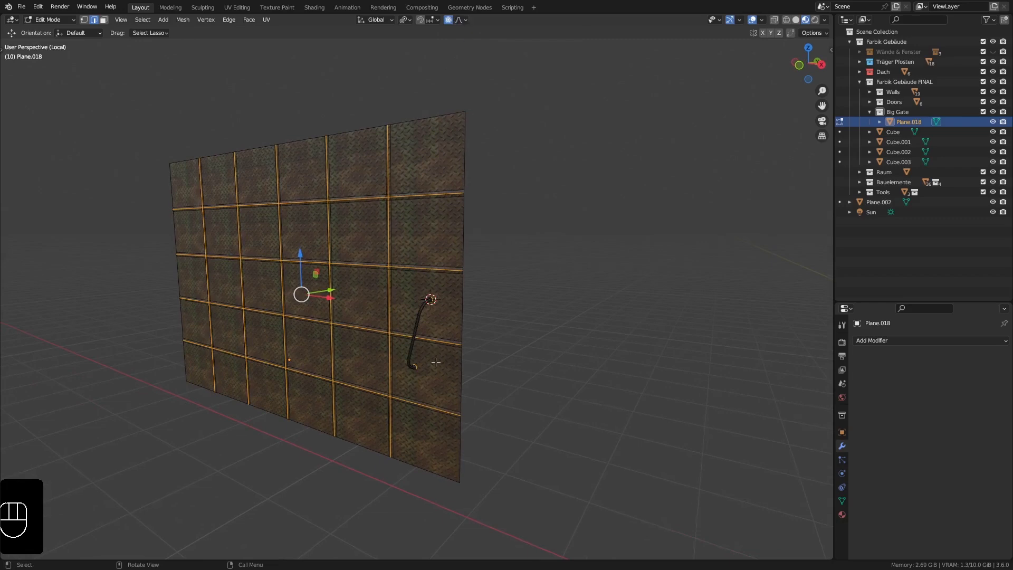
# - Try to pull the lowest outer vertical edge on the gate's handle side along Y with Smooth proportional falloff
pyautogui.click(461, 448)
pyautogui.moveTo(460, 449); pyautogui.dragTo(448, 438, button='middle')
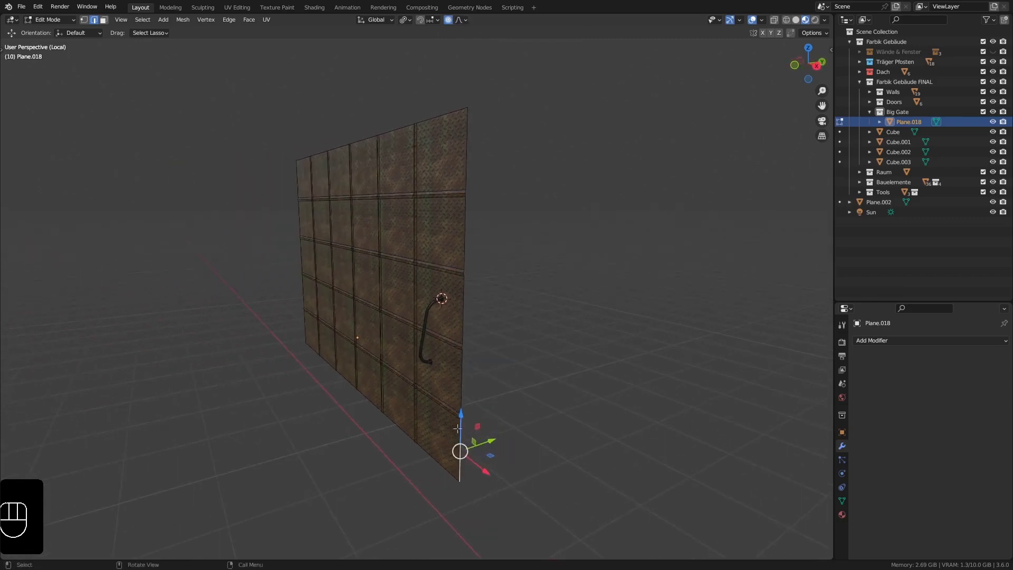
pyautogui.scroll(1, 459, 450)
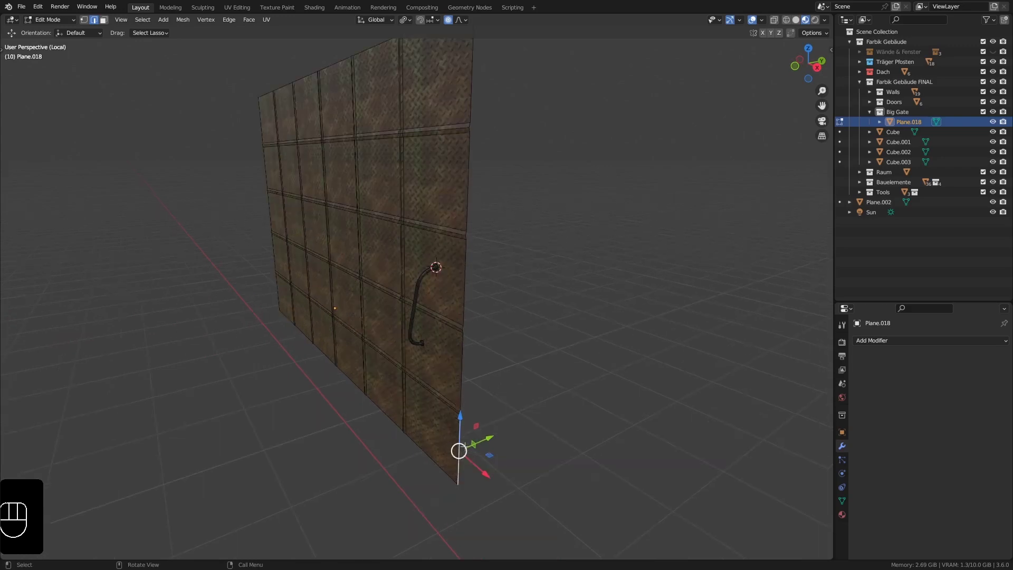
pyautogui.keyDown('shift'); pyautogui.moveTo(470, 348); pyautogui.dragTo(432, 371, button='middle'); pyautogui.keyUp('shift')
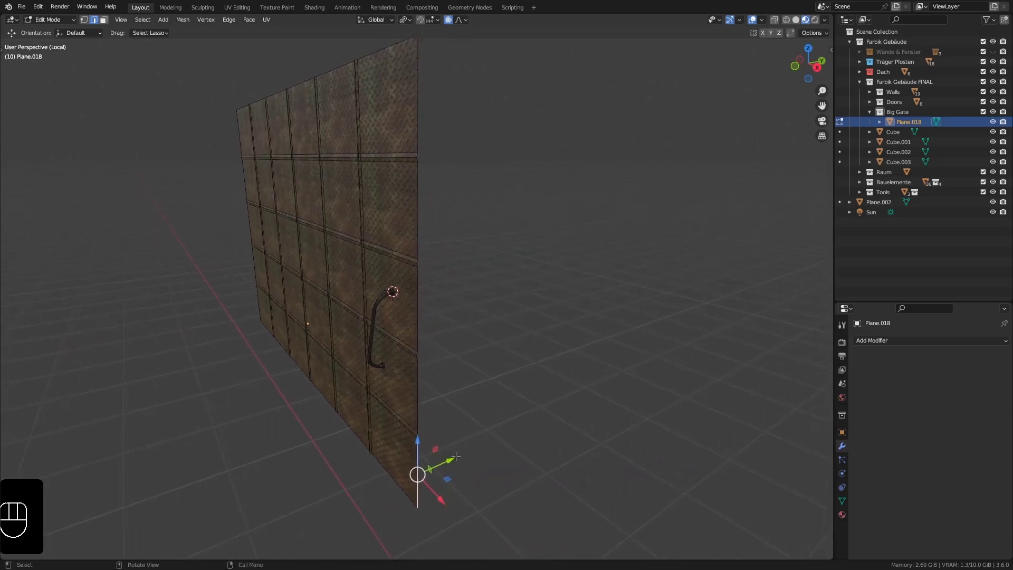
pyautogui.moveTo(453, 460); pyautogui.dragTo(481, 425)
pyautogui.scroll(-2, 484, 442)
pyautogui.scroll(-2, 497, 436)
pyautogui.scroll(-1, 505, 432)
pyautogui.rightClick(482, 424)
pyautogui.moveTo(406, 379); pyautogui.dragTo(422, 345, button='middle')
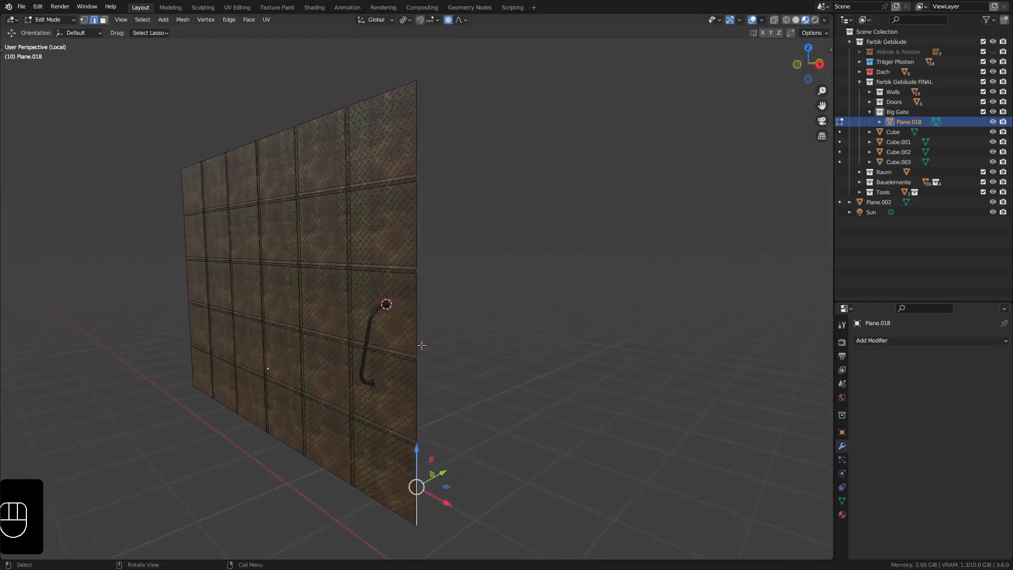
# - Move an inner vertical edge near the gate's middle about 0.067 m along Y, using Random proportional falloff with size 1.611
pyautogui.click(461, 20)
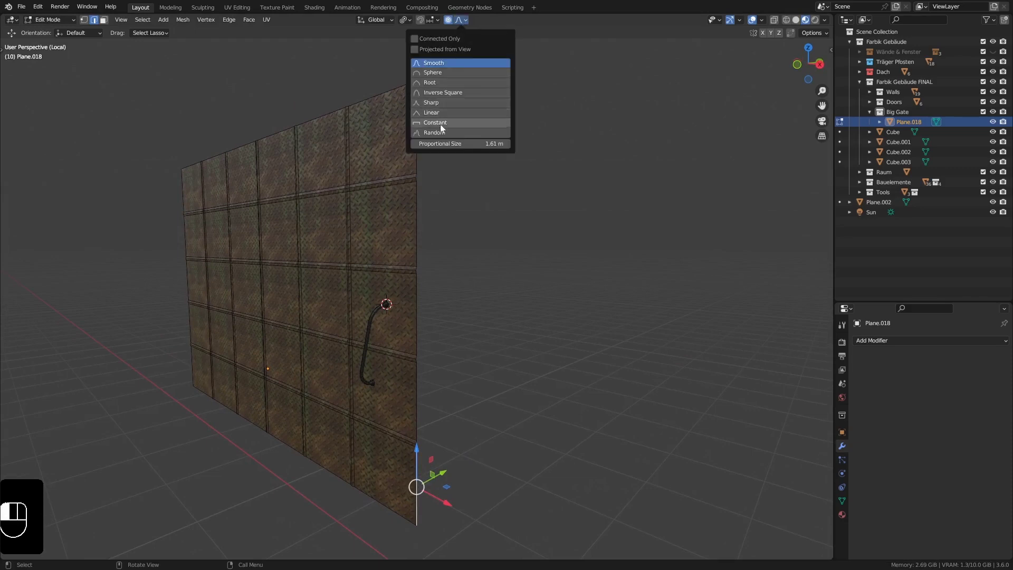
pyautogui.click(422, 133)
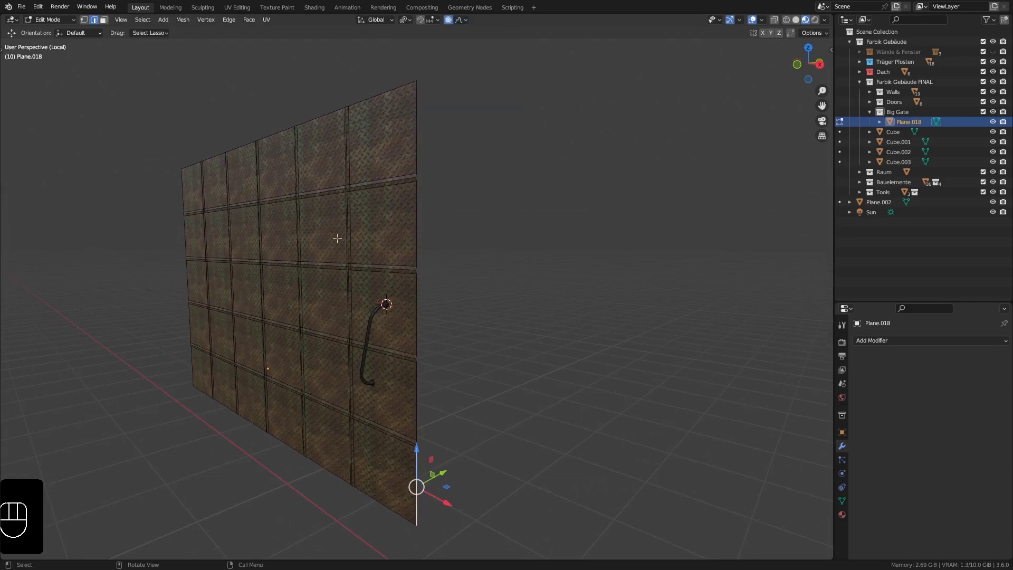
pyautogui.moveTo(330, 307); pyautogui.dragTo(360, 239, button='middle')
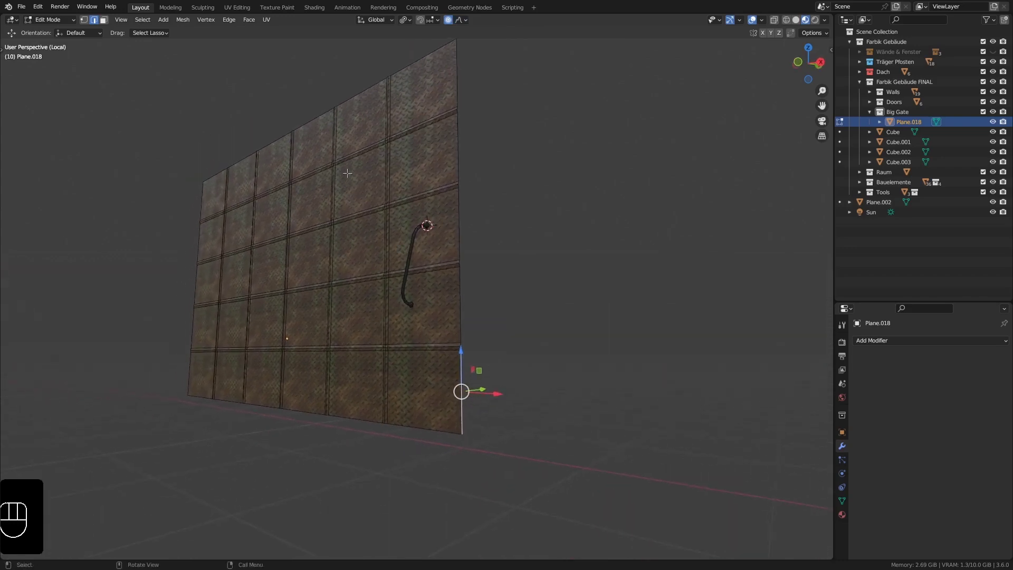
pyautogui.click(338, 244)
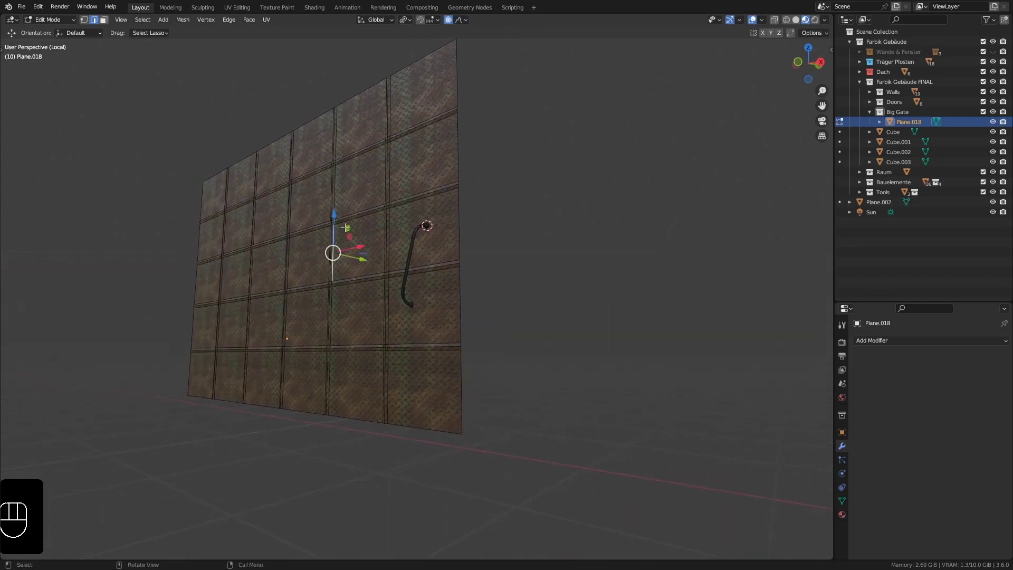
pyautogui.moveTo(338, 244); pyautogui.dragTo(344, 237, button='middle')
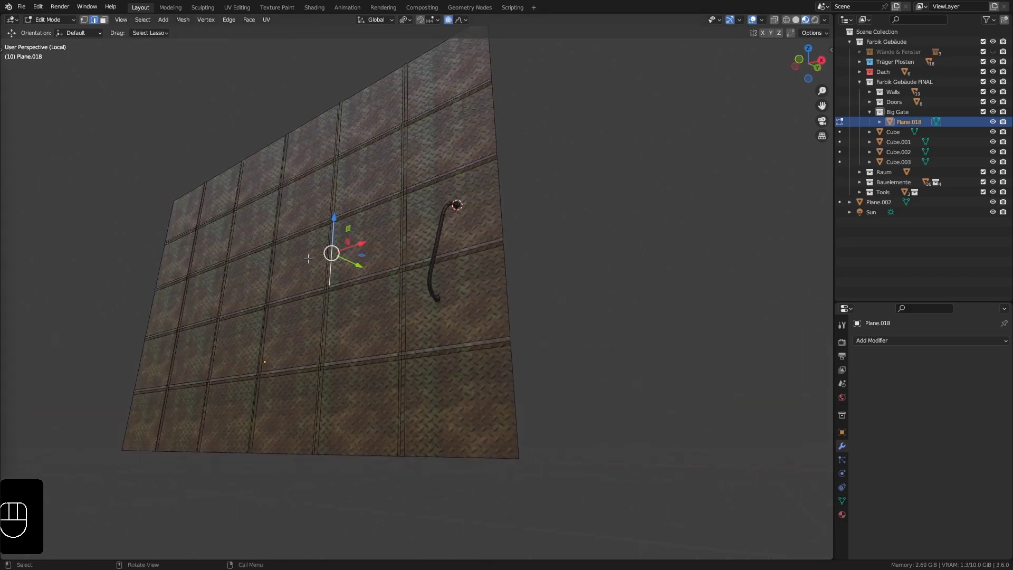
pyautogui.moveTo(358, 261); pyautogui.dragTo(362, 269)
pyautogui.moveTo(362, 269); pyautogui.dragTo(323, 316, button='middle')
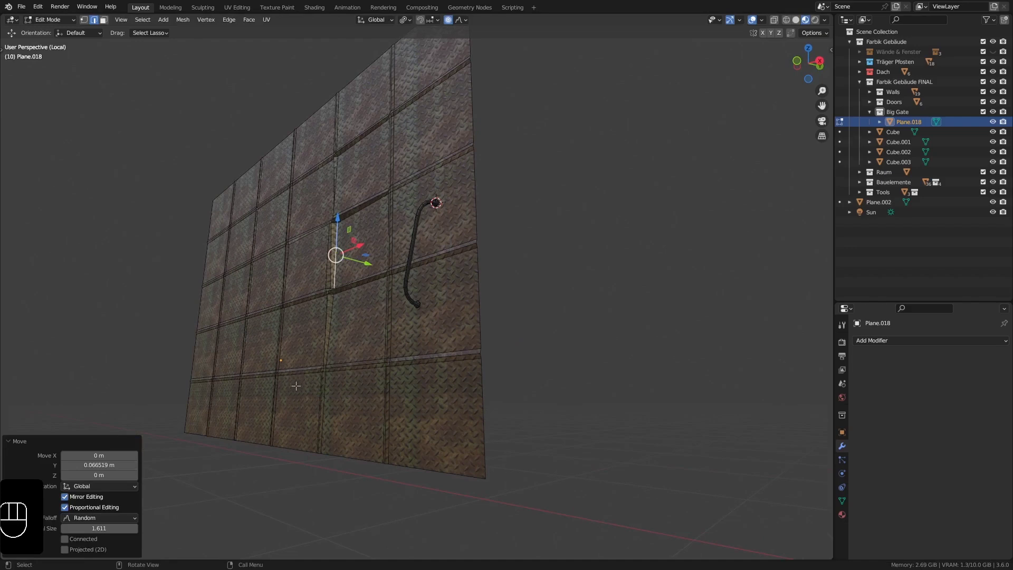
# - Move a horizontal edge on the gate's lowest seam about 0.058 m along Y with Random falloff and proportional size 1.949
pyautogui.click(298, 373)
pyautogui.moveTo(331, 375); pyautogui.dragTo(325, 378)
pyautogui.scroll(-2, 323, 375)
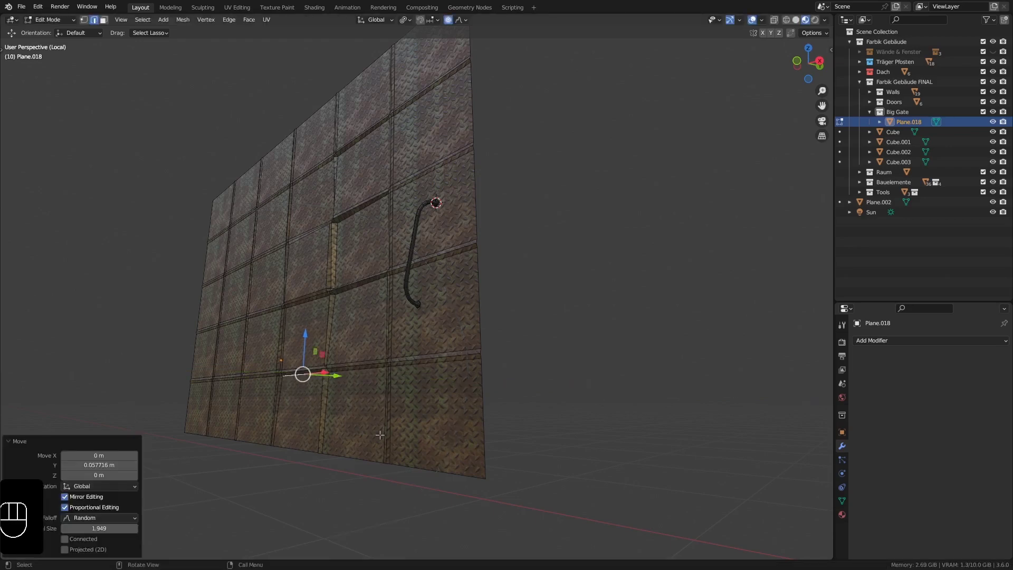
# - Move another edge low on the gate about 0.067 m along Y with Random falloff and size 2.358, and check the dents
pyautogui.moveTo(326, 378); pyautogui.dragTo(335, 472, button='middle')
pyautogui.click(335, 472)
pyautogui.moveTo(355, 463); pyautogui.dragTo(364, 462)
pyautogui.scroll(-2, 361, 463)
pyautogui.moveTo(364, 463); pyautogui.dragTo(277, 300, button='middle')
pyautogui.scroll(5, 265, 259)
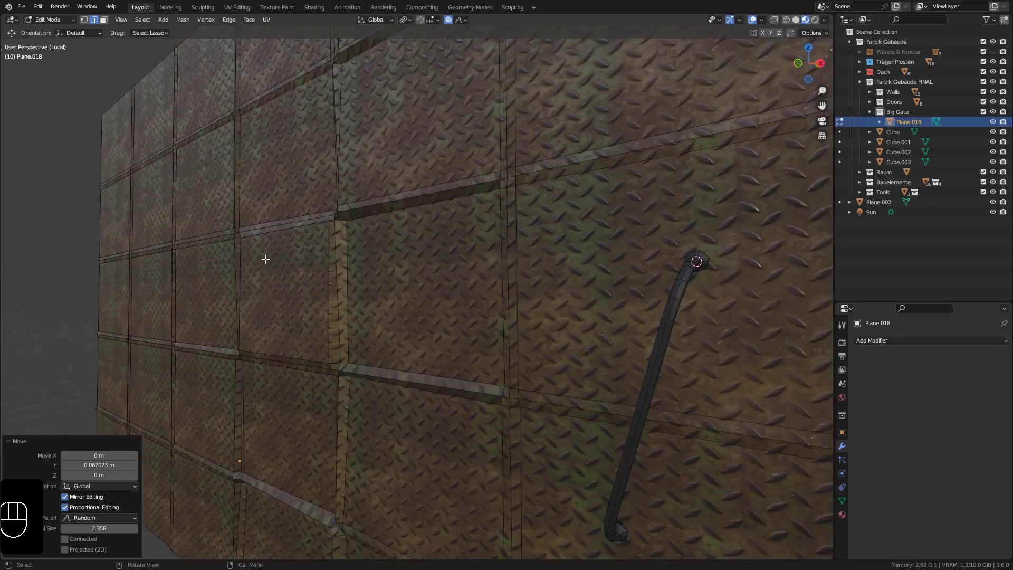
# - Move a horizontal seam edge near the gate's middle about 0.023 m along Y with Random falloff and size 2.358, and check the dents
pyautogui.click(284, 255)
pyautogui.moveTo(304, 233); pyautogui.dragTo(310, 236)
pyautogui.scroll(-5, 310, 236)
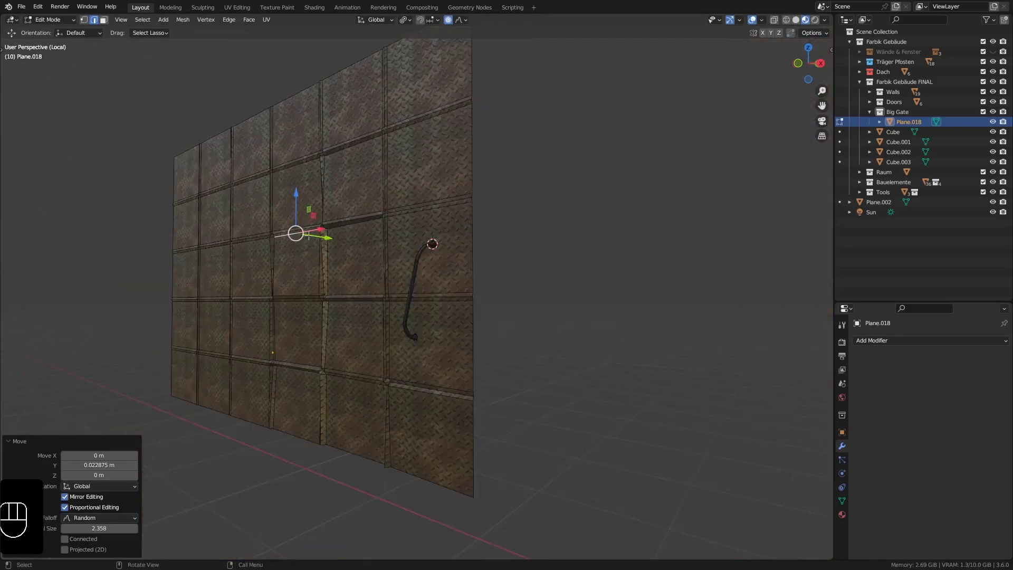
pyautogui.press('Tab')
pyautogui.moveTo(312, 237); pyautogui.dragTo(401, 77, button='middle')
pyautogui.scroll(3, 306, 264)
pyautogui.press('Tab')
# - Set the proportional editing falloff to Linear and select the lowest outer vertical edge on the gate's handle side
pyautogui.click(461, 20)
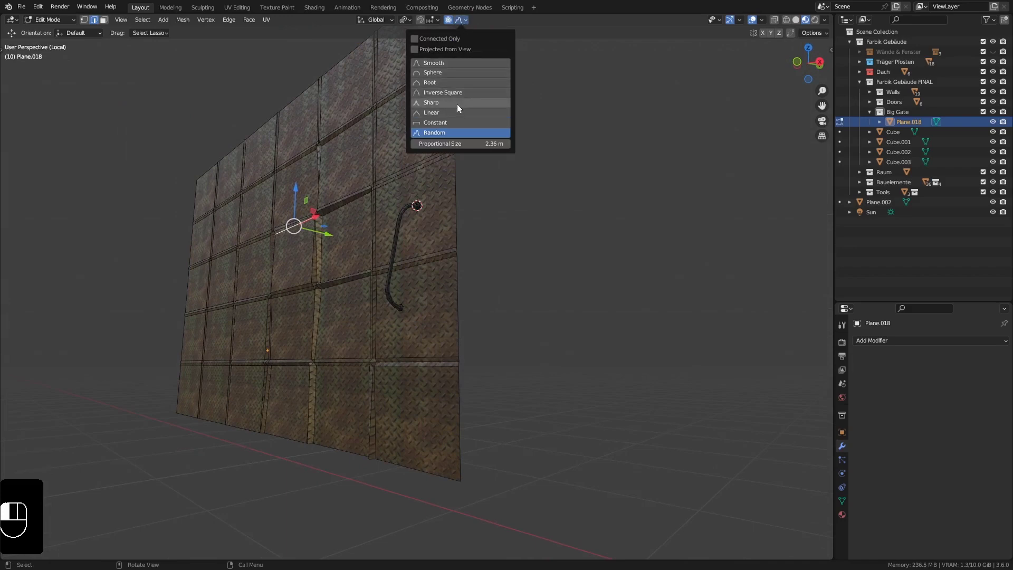
pyautogui.click(431, 113)
pyautogui.moveTo(443, 246); pyautogui.dragTo(427, 342, button='middle')
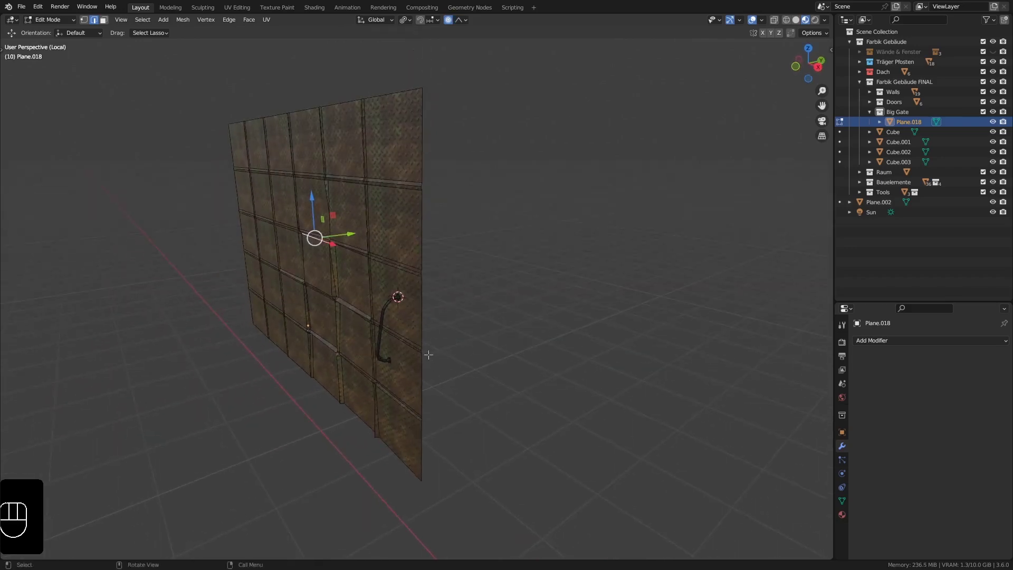
pyautogui.click(427, 445)
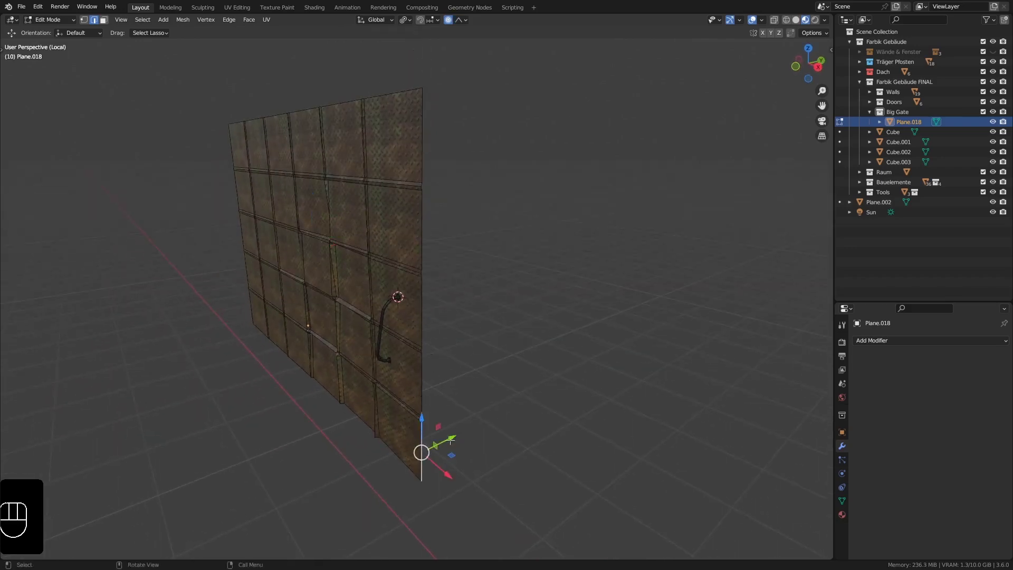
# - Try to pull the lowest outer vertical edge about 0.79 m along Y with Linear falloff and proportional size 2.853
pyautogui.moveTo(450, 439); pyautogui.dragTo(505, 414)
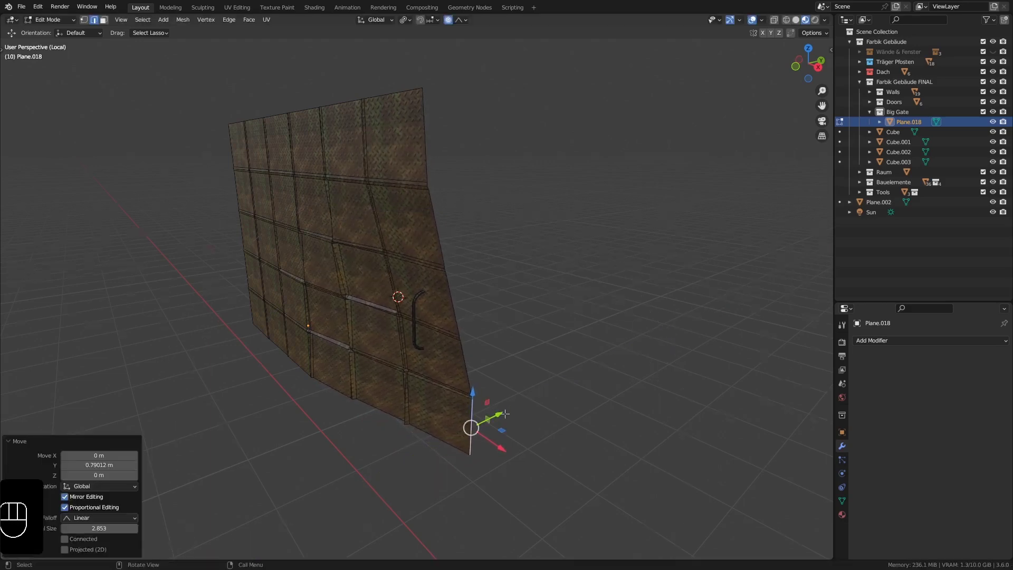
pyautogui.moveTo(505, 414); pyautogui.dragTo(479, 414, button='middle')
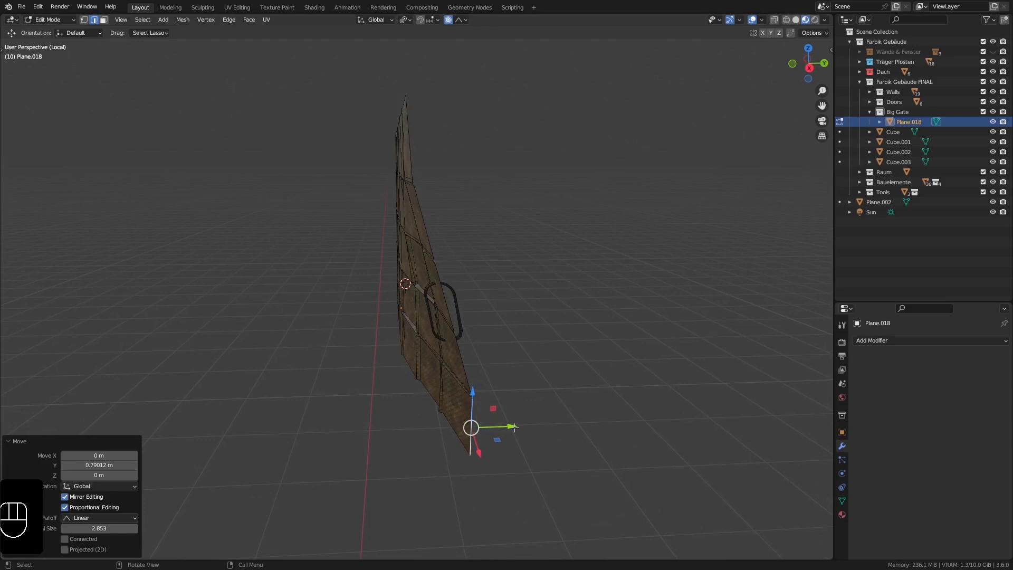
pyautogui.hotkey('ctrl', 'z')
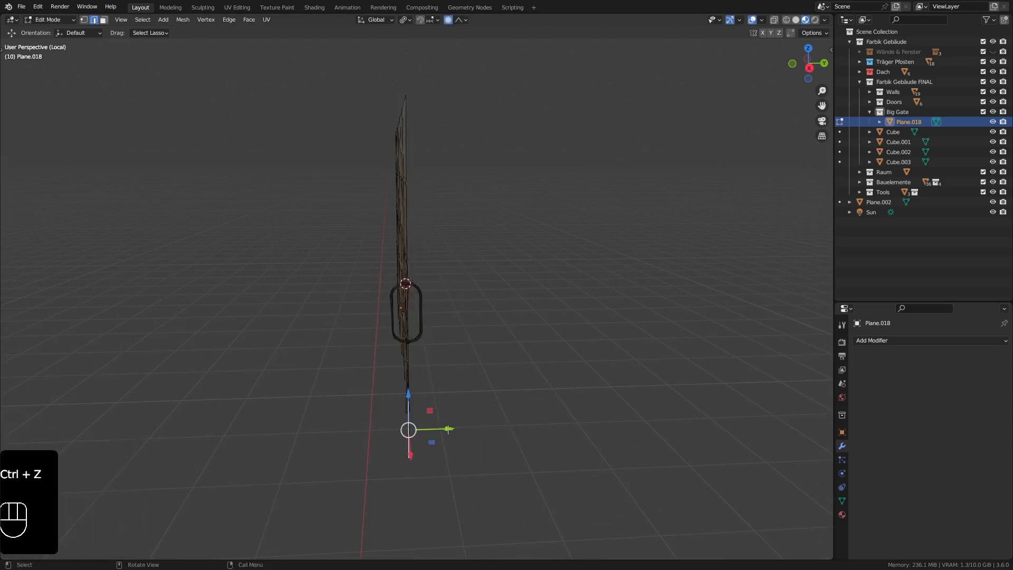
# - Move the lowest outer vertical edge about 0.106 m along Y with Linear falloff and size 2.853, and rotate it freely
pyautogui.moveTo(448, 429); pyautogui.dragTo(458, 428)
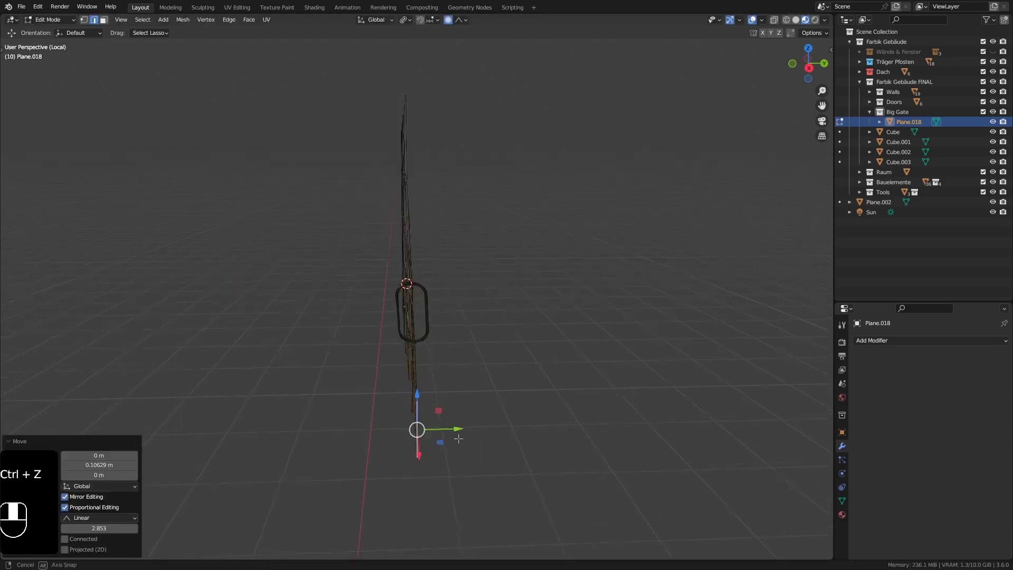
pyautogui.moveTo(458, 428); pyautogui.dragTo(500, 439, button='middle')
pyautogui.press('r')
pyautogui.press('r')
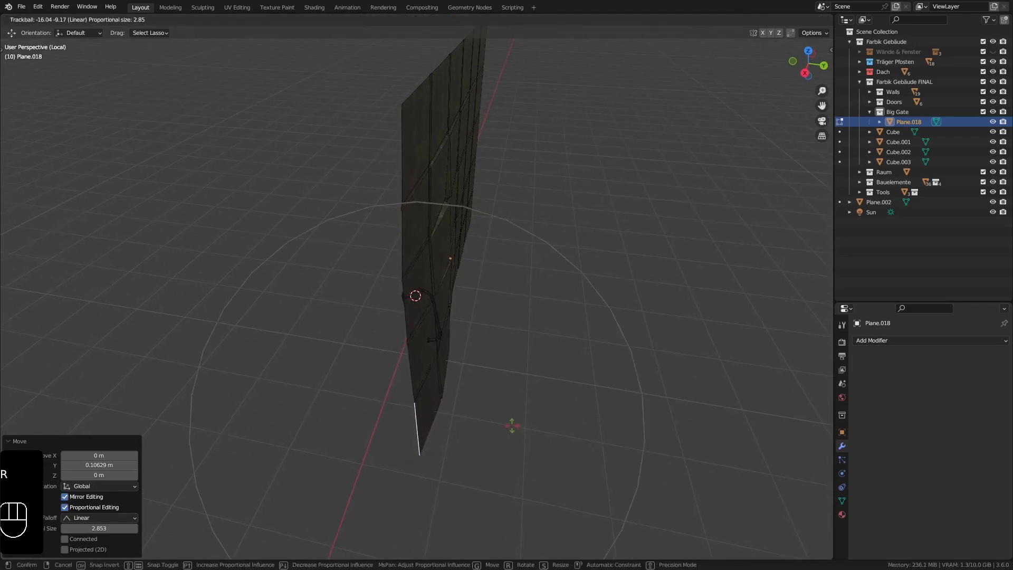
pyautogui.click(503, 425)
# - Bend the gate's lower handle-side corner further along Y, using a Linear proportional size of 1.611
pyautogui.moveTo(503, 425); pyautogui.dragTo(425, 326, button='middle')
pyautogui.press('g')
pyautogui.press('y')
pyautogui.moveTo(431, 330); pyautogui.dragTo(418, 451)
pyautogui.scroll(6, 431, 331)
# - Rotate the corner plate's bottom edge slightly about Z and move it about 0.089 m along Y with Linear falloff
pyautogui.click(417, 453)
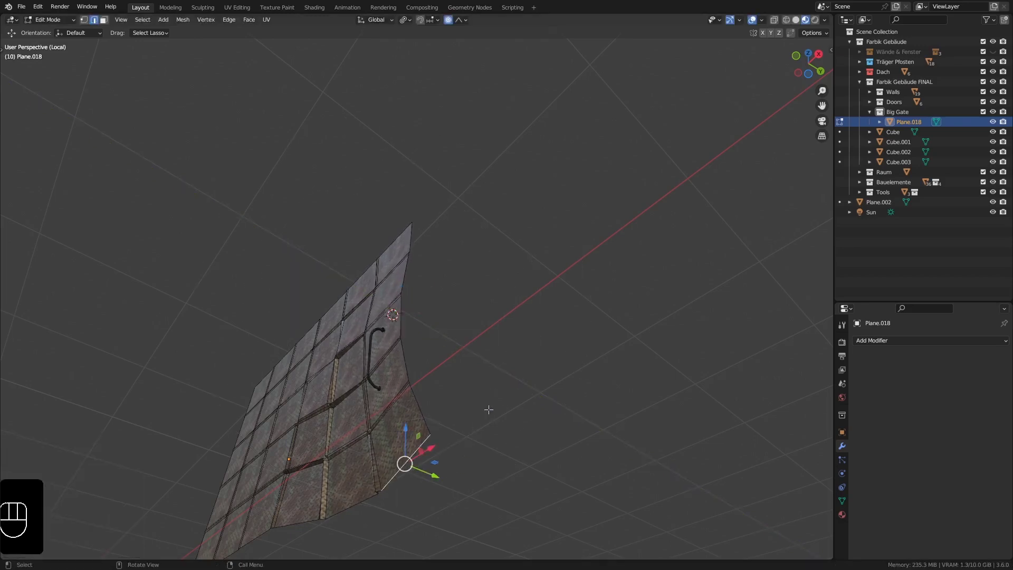
pyautogui.press('r')
pyautogui.press('z')
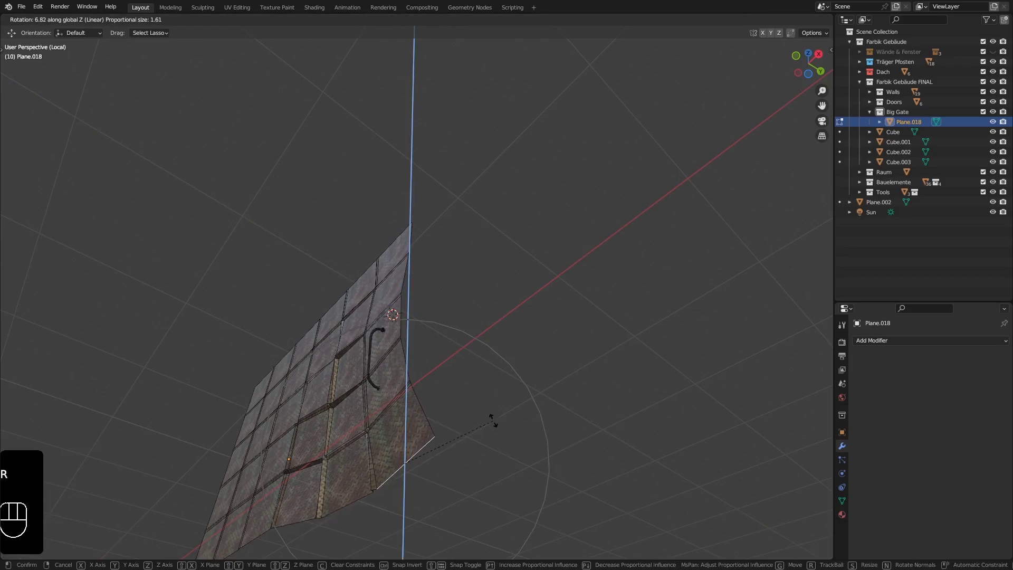
pyautogui.click(493, 421)
pyautogui.moveTo(435, 475); pyautogui.dragTo(442, 479)
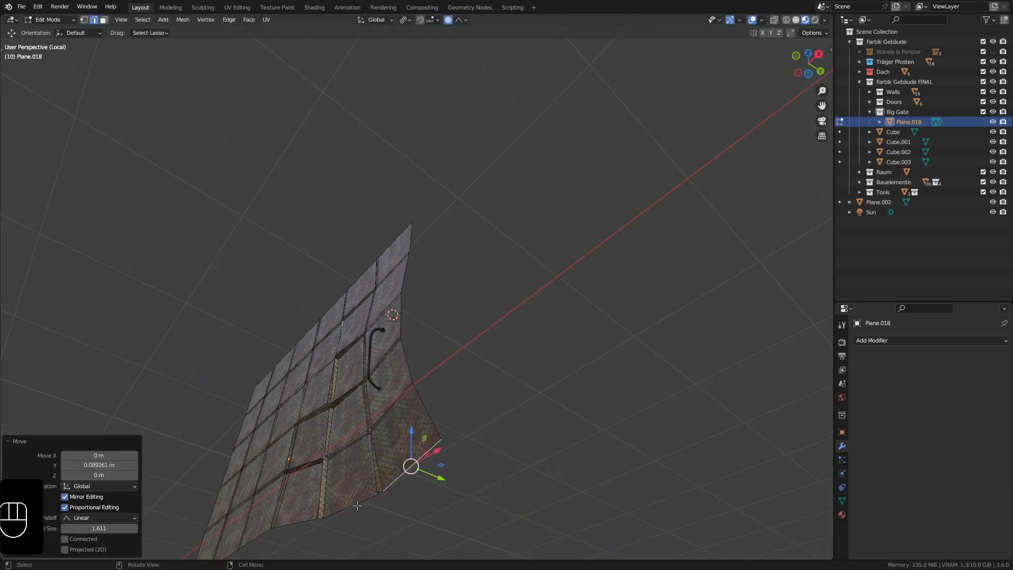
# - Shift the bottom edge of the neighbouring plate and pull the horizontal seam edge beside the handle slightly along Y
pyautogui.click(361, 505)
pyautogui.moveTo(369, 515)
pyautogui.mouseDown()
pyautogui.moveTo(378, 514)
pyautogui.moveTo(374, 496)
pyautogui.mouseUp()
pyautogui.click(392, 357)
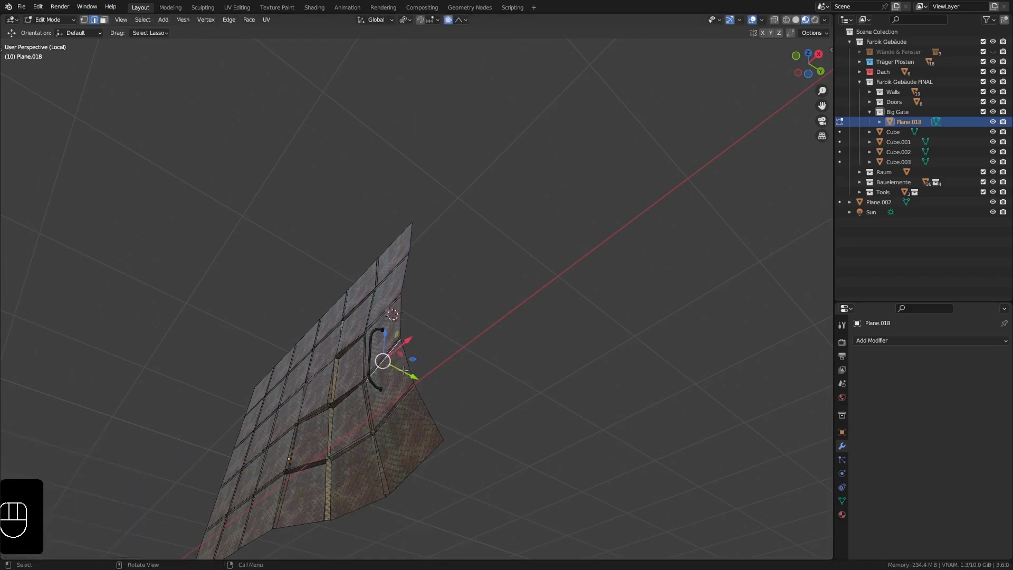
pyautogui.moveTo(403, 371); pyautogui.dragTo(409, 375)
# - Raise a bottom edge of the gate near the handle side slightly along Z with Linear falloff
pyautogui.moveTo(409, 375); pyautogui.dragTo(334, 510, button='middle')
pyautogui.click(331, 493)
pyautogui.moveTo(334, 456); pyautogui.dragTo(334, 443)
# - Move the lowest outer vertical edge about -0.143 m along X and rotate it about 19.3° in the view plane
pyautogui.click(442, 446)
pyautogui.moveTo(473, 450); pyautogui.dragTo(458, 444)
pyautogui.press('r')
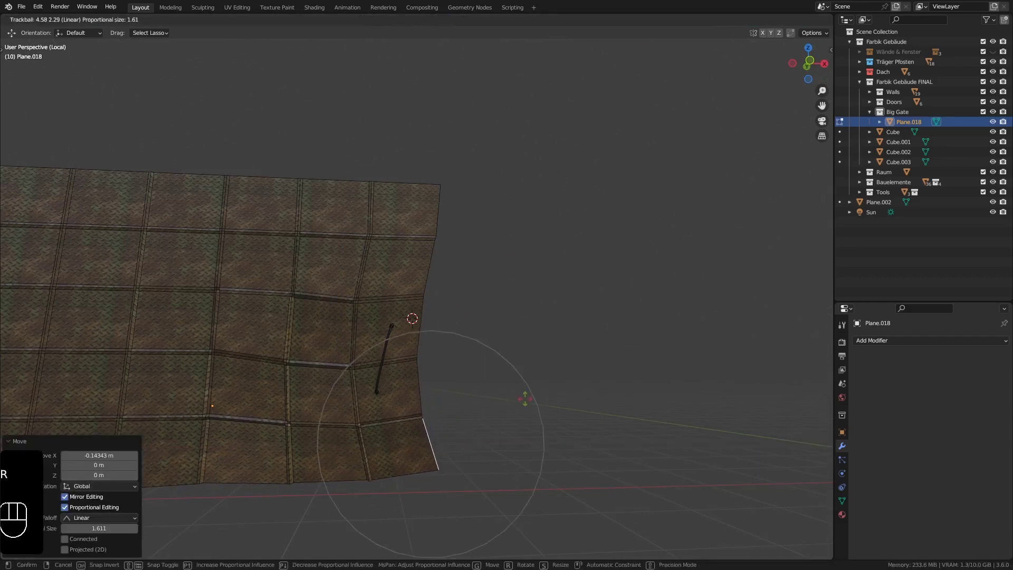
pyautogui.click(526, 398)
pyautogui.press('r')
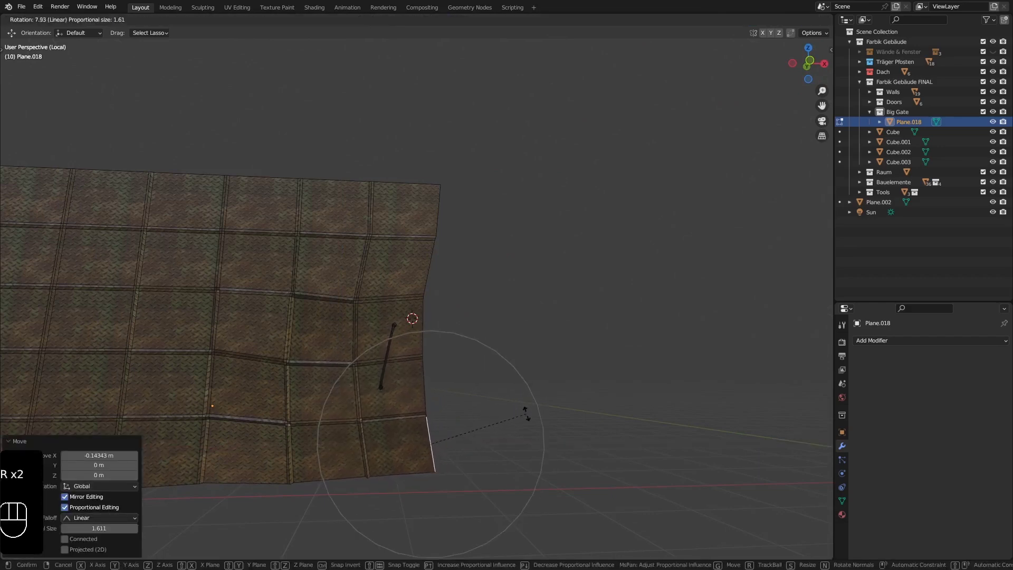
pyautogui.click(519, 434)
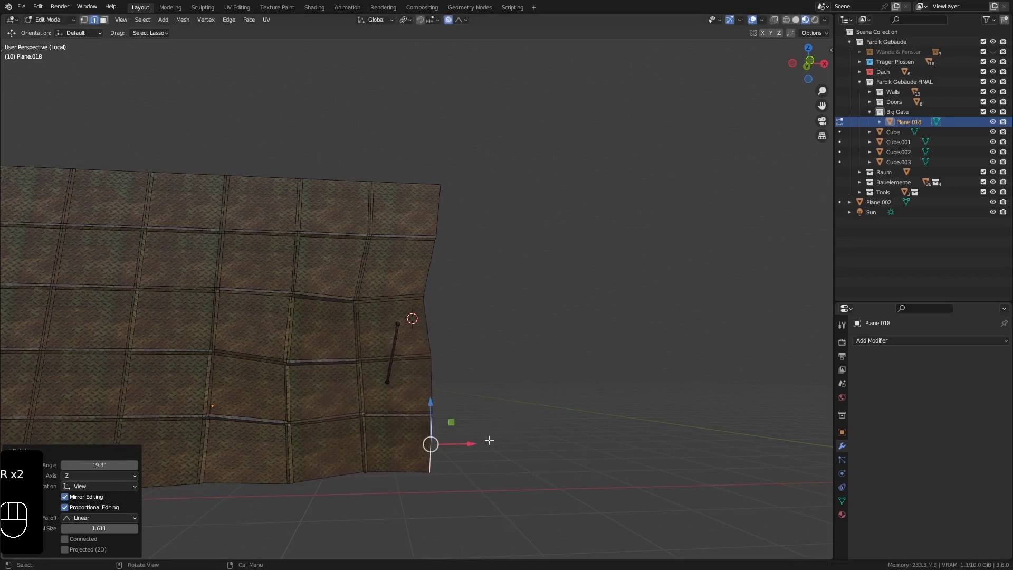
# - Push the lowest outer vertical edge inward about -0.33 m along X with Linear falloff and size 1.611
pyautogui.press('g')
pyautogui.press('x')
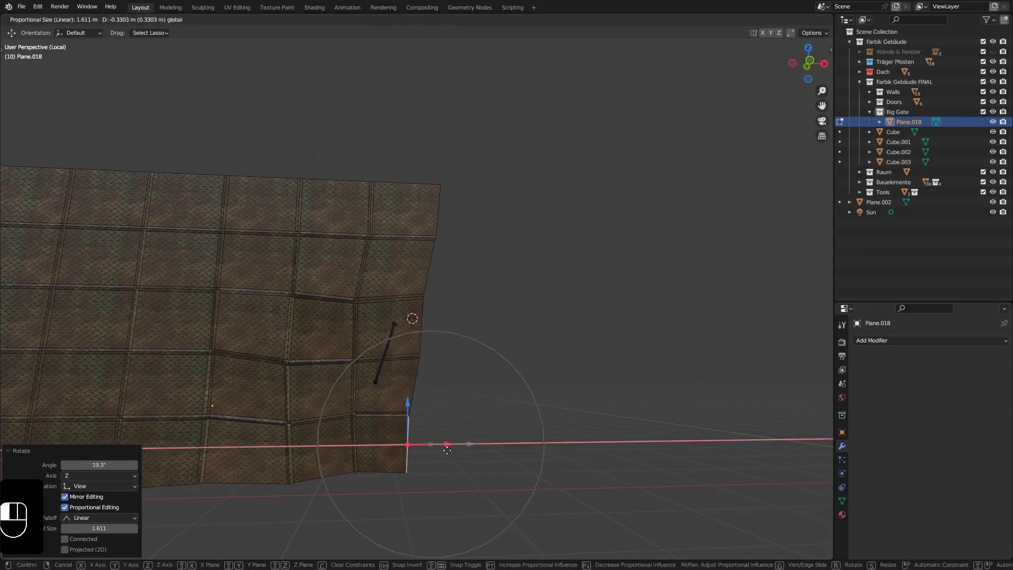
pyautogui.click(447, 450)
# - Rotate the outer vertical edge beside the handle about 4.7° with Linear falloff and proportional size 1.10
pyautogui.moveTo(446, 375)
pyautogui.mouseDown(button='middle')
pyautogui.moveTo(418, 367)
pyautogui.moveTo(436, 358)
pyautogui.mouseUp(button='middle')
pyautogui.click(423, 288)
pyautogui.moveTo(429, 307); pyautogui.dragTo(430, 305, button='middle')
pyautogui.click(419, 310)
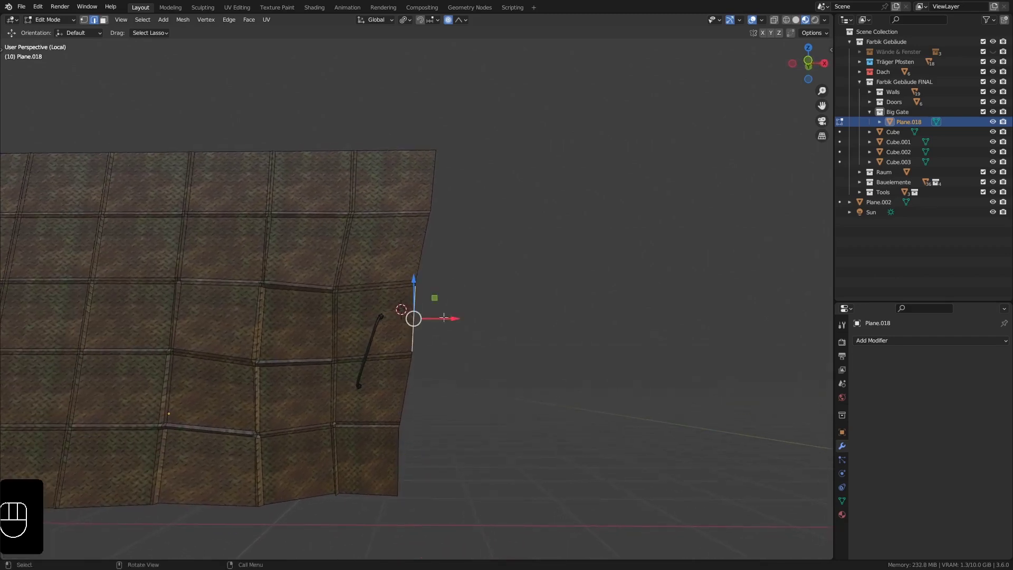
pyautogui.press('r')
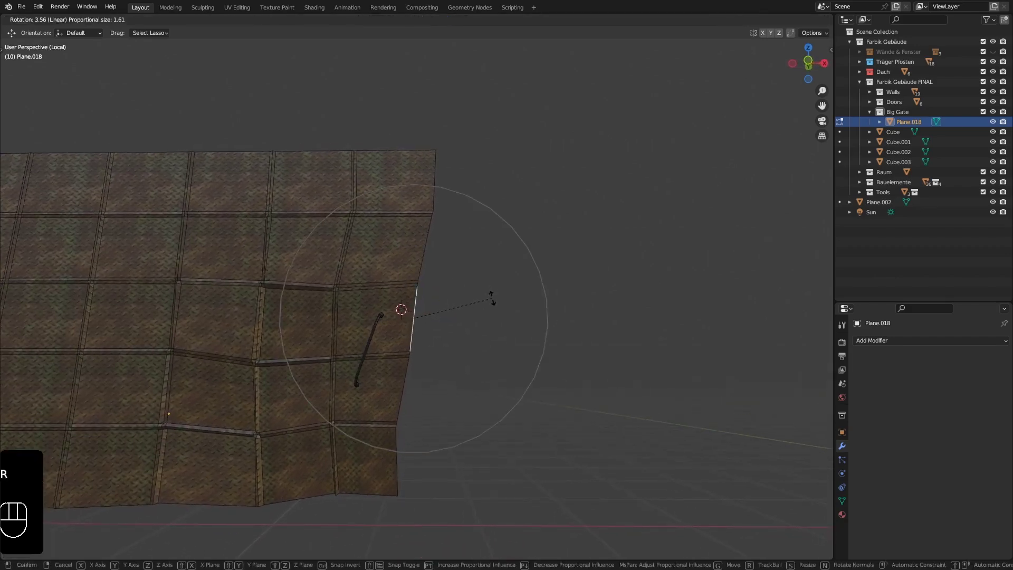
pyautogui.scroll(2, 492, 297)
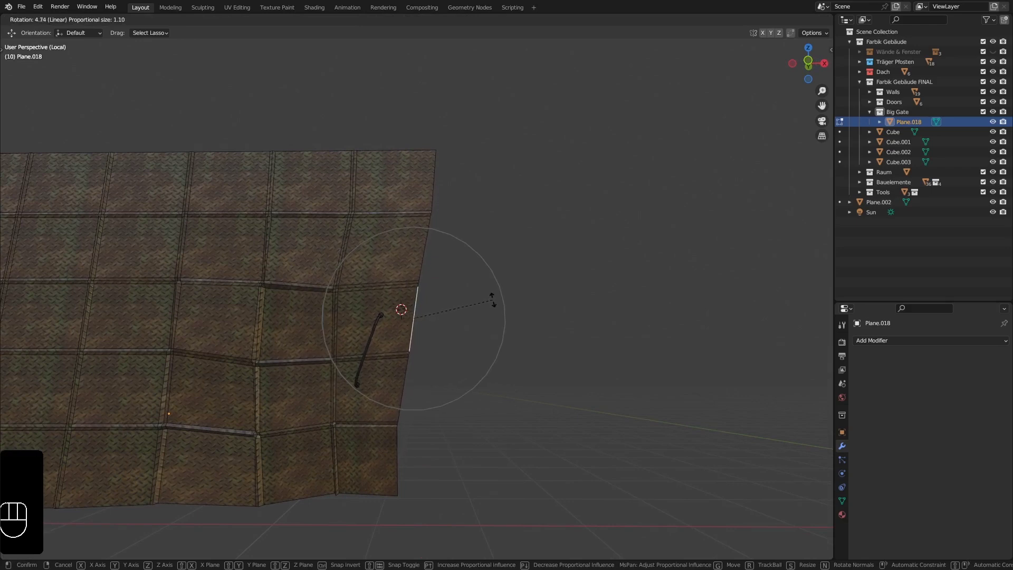
pyautogui.click(492, 298)
# - Move the outer vertical edge below the handle about 0.043 m along X and pull the lowest outer edge outward along X
pyautogui.click(415, 402)
pyautogui.moveTo(432, 391); pyautogui.dragTo(436, 391)
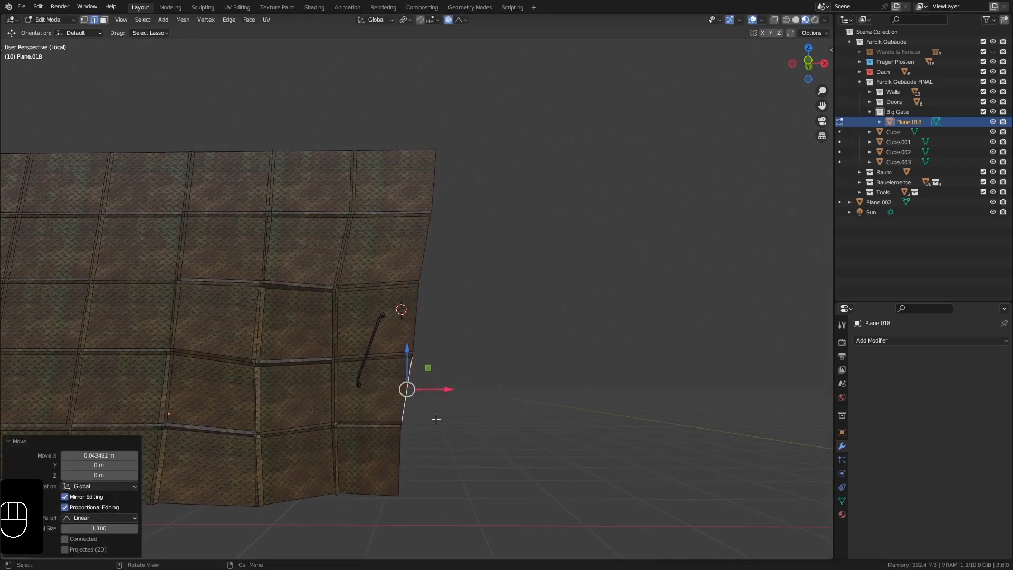
pyautogui.click(423, 461)
pyautogui.moveTo(432, 460); pyautogui.dragTo(445, 460)
# - Shift the inner vertical seam edge in the gate's lowest row slightly inward along X and inspect the deformed gate
pyautogui.click(352, 461)
pyautogui.moveTo(352, 461); pyautogui.dragTo(345, 462)
pyautogui.moveTo(344, 461); pyautogui.dragTo(383, 273, button='middle')
pyautogui.press('Tab')
pyautogui.press('Tab')
# - Raise the horizontal seam edge just above the handle slightly along Z
pyautogui.click(393, 267)
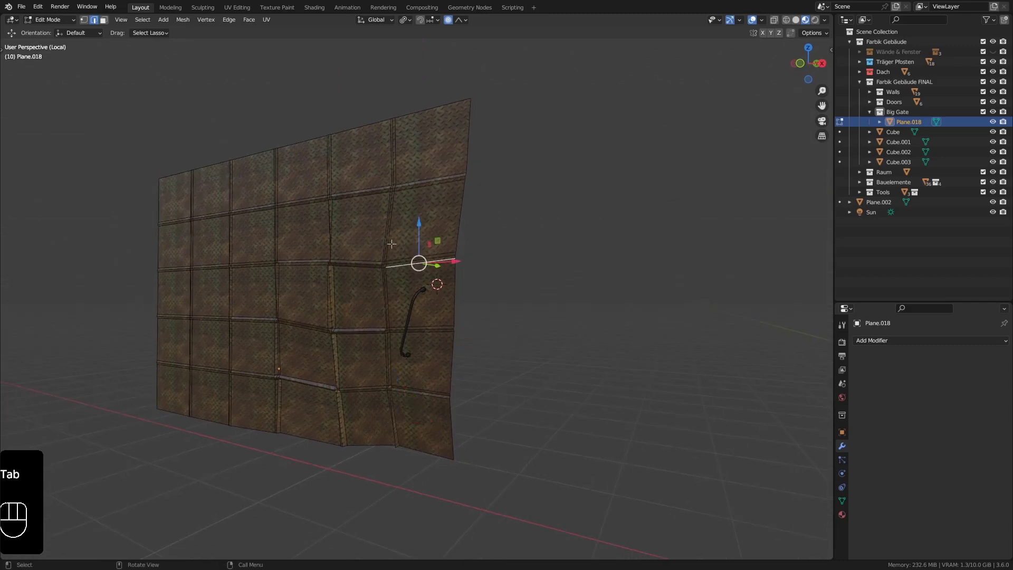
pyautogui.moveTo(423, 226); pyautogui.dragTo(419, 216)
pyautogui.moveTo(418, 217); pyautogui.dragTo(452, 432, button='middle')
# - Scale the bottom edges of the three plates nearest the handle side by about 1.211 along Y with Linear size 1.100
pyautogui.click(437, 434)
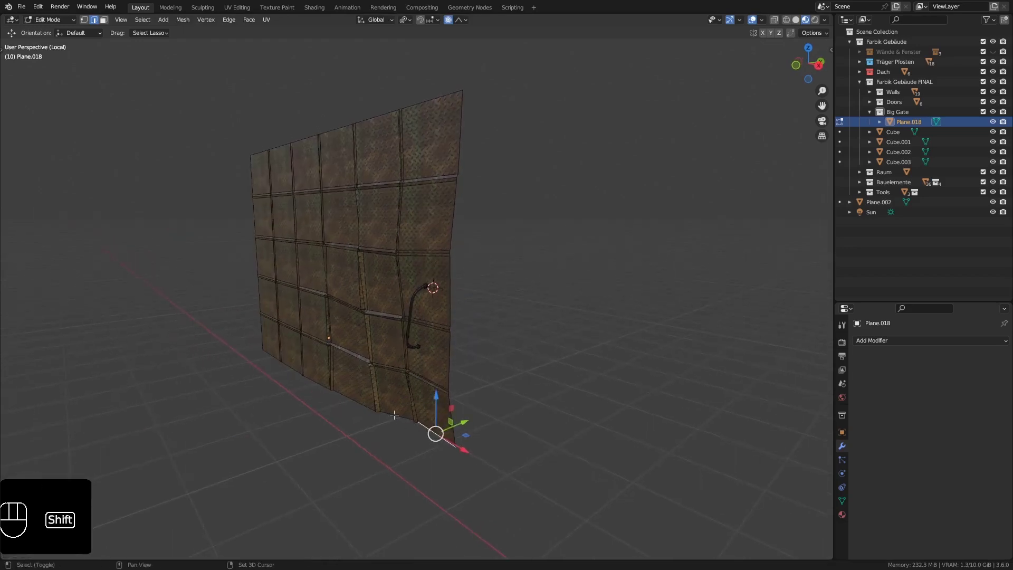
pyautogui.keyDown('shift'); pyautogui.click(390, 416); pyautogui.keyUp('shift')
pyautogui.moveTo(362, 405); pyautogui.dragTo(523, 408, button='middle')
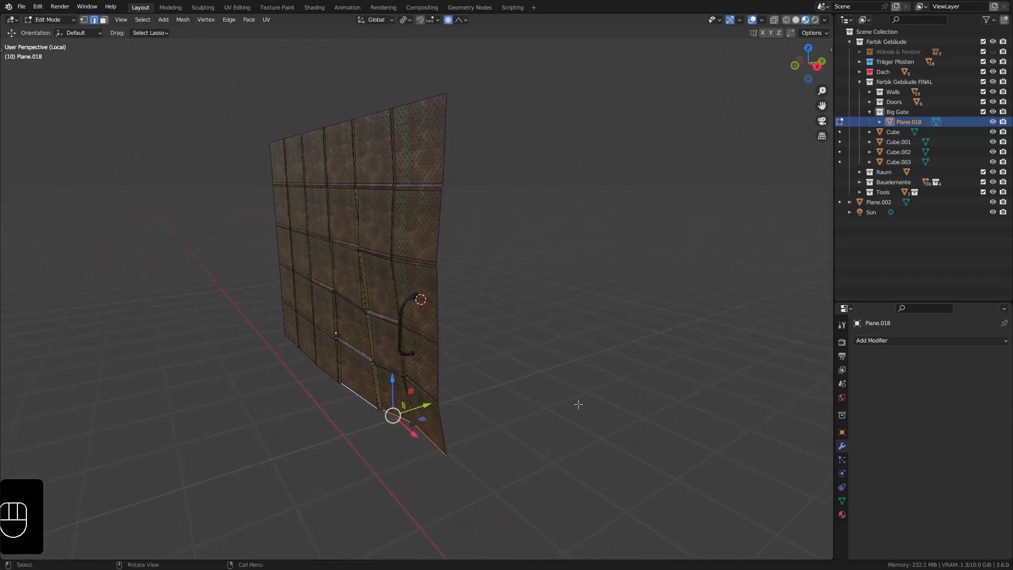
pyautogui.press('s')
pyautogui.press('y')
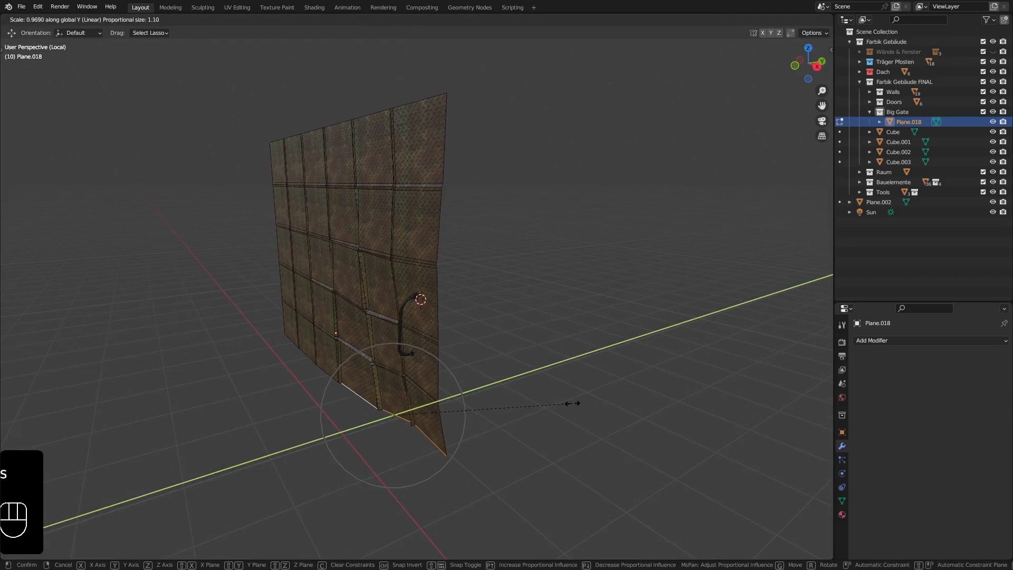
pyautogui.click(618, 401)
# - Move the selected bottom edges about 0.127 m along Y with proportional size 1.611 and rotate them about -21.5° in side view
pyautogui.moveTo(617, 401); pyautogui.dragTo(438, 416, button='middle')
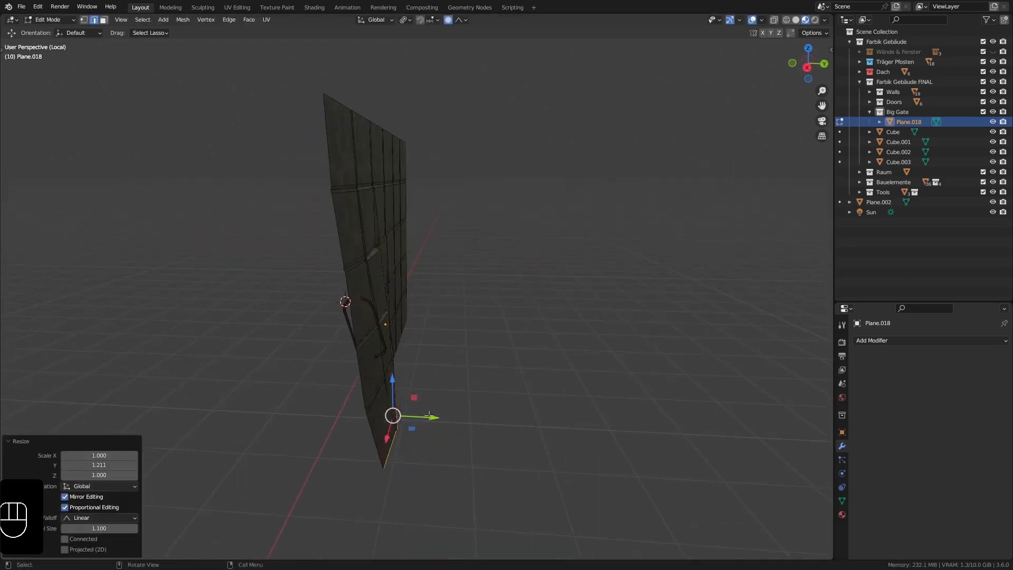
pyautogui.press('g')
pyautogui.press('y')
pyautogui.scroll(4, 437, 416)
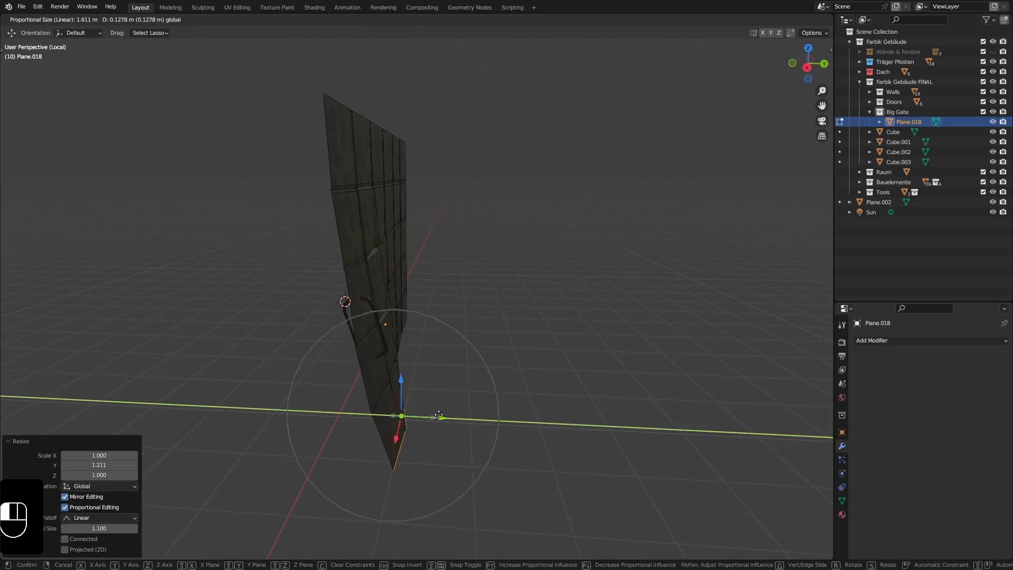
pyautogui.click(443, 414)
pyautogui.moveTo(443, 414); pyautogui.dragTo(500, 409, button='middle')
pyautogui.press('r')
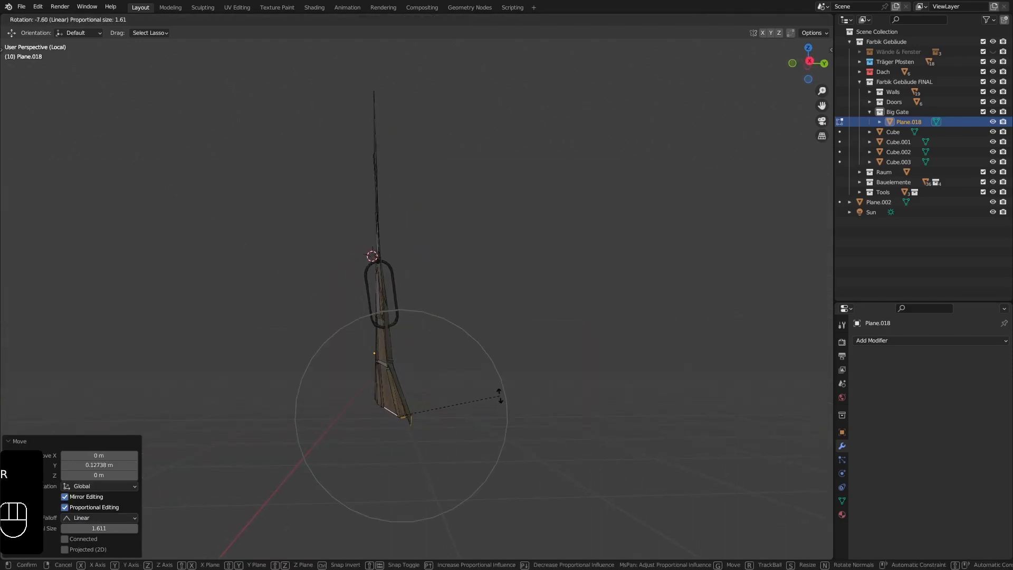
pyautogui.click(488, 376)
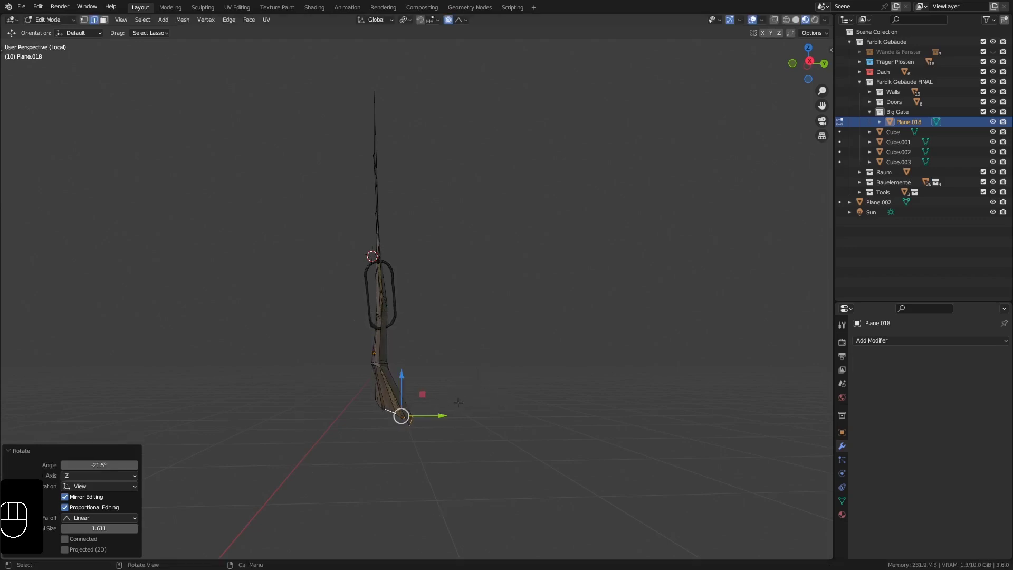
# - Move the selected bottom edges about 0.315 m along Y with proportional size 2.594 and raise them about 0.088 m along Z
pyautogui.moveTo(437, 415); pyautogui.dragTo(459, 403)
pyautogui.scroll(-5, 443, 414)
pyautogui.scroll(-1, 452, 412)
pyautogui.scroll(1, 456, 404)
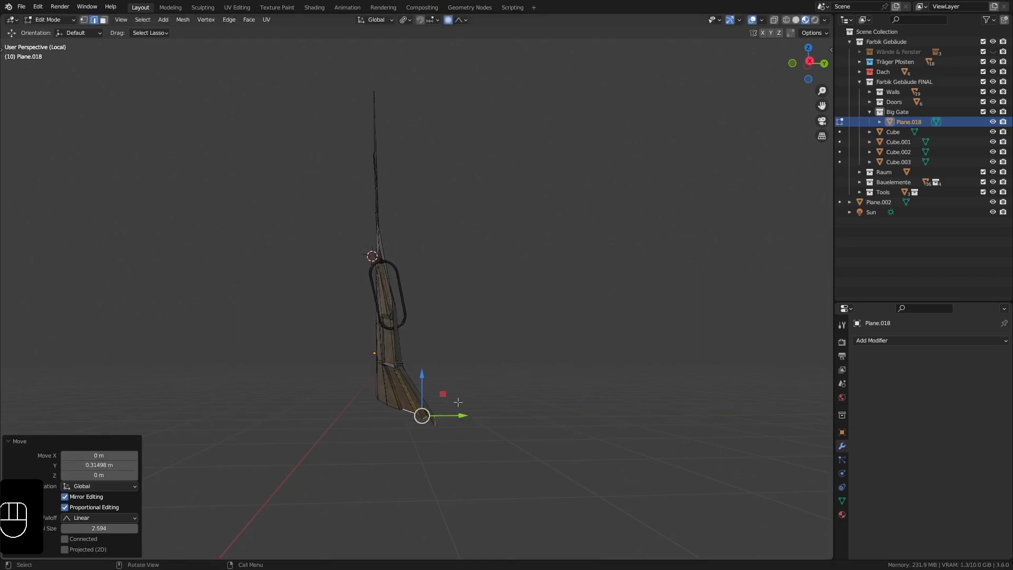
pyautogui.moveTo(459, 403); pyautogui.dragTo(419, 401, button='middle')
pyautogui.moveTo(416, 376); pyautogui.dragTo(417, 369)
pyautogui.moveTo(417, 369); pyautogui.dragTo(509, 393, button='middle')
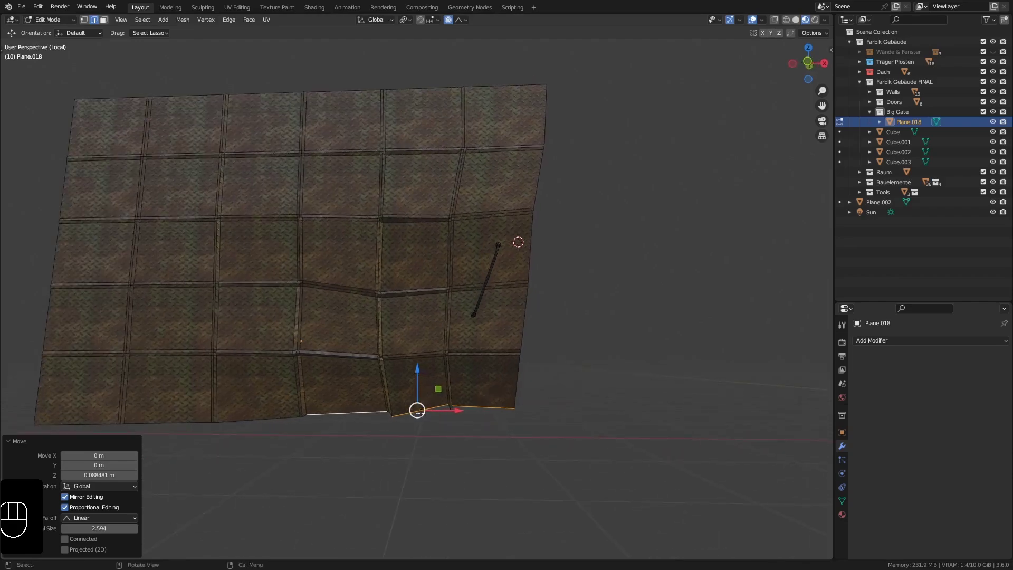
# - Lower the bottom edge of the third plate from the handle side about 0.078 m along Z with Linear size 0.564
pyautogui.scroll(4, 369, 427)
pyautogui.click(375, 401)
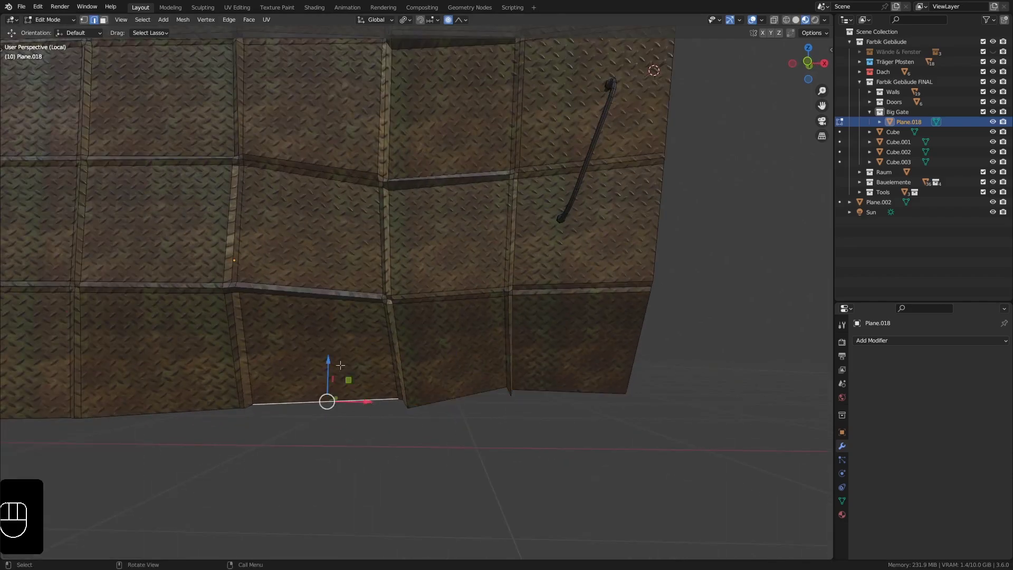
pyautogui.moveTo(327, 362); pyautogui.dragTo(326, 375)
pyautogui.scroll(6, 327, 371)
# - Rotate the bottom edge of the second plate from the handle side about 9.7° with Linear proportional size 0.56
pyautogui.moveTo(522, 422); pyautogui.dragTo(540, 428, button='middle')
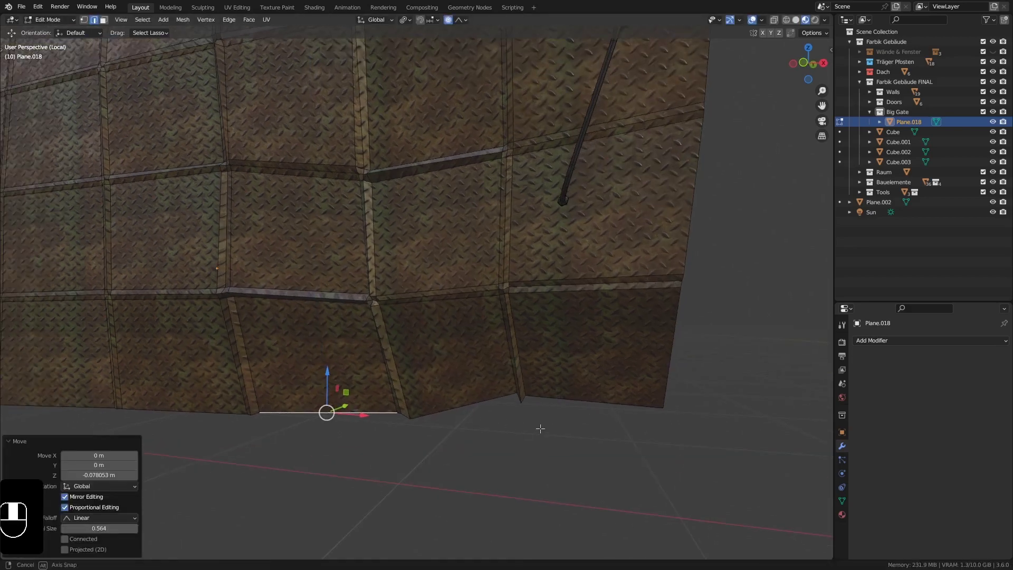
pyautogui.click(505, 400)
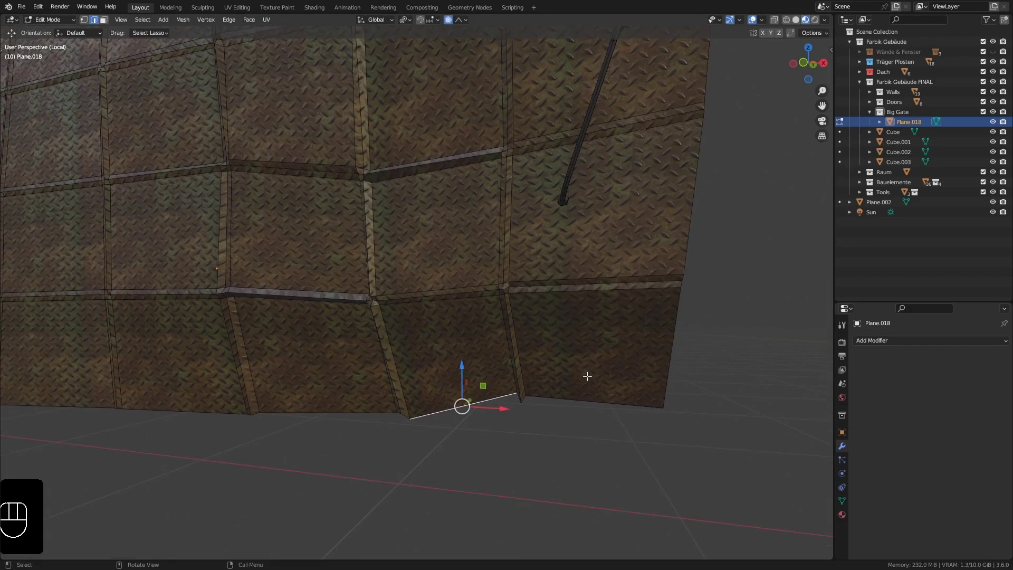
pyautogui.press('r')
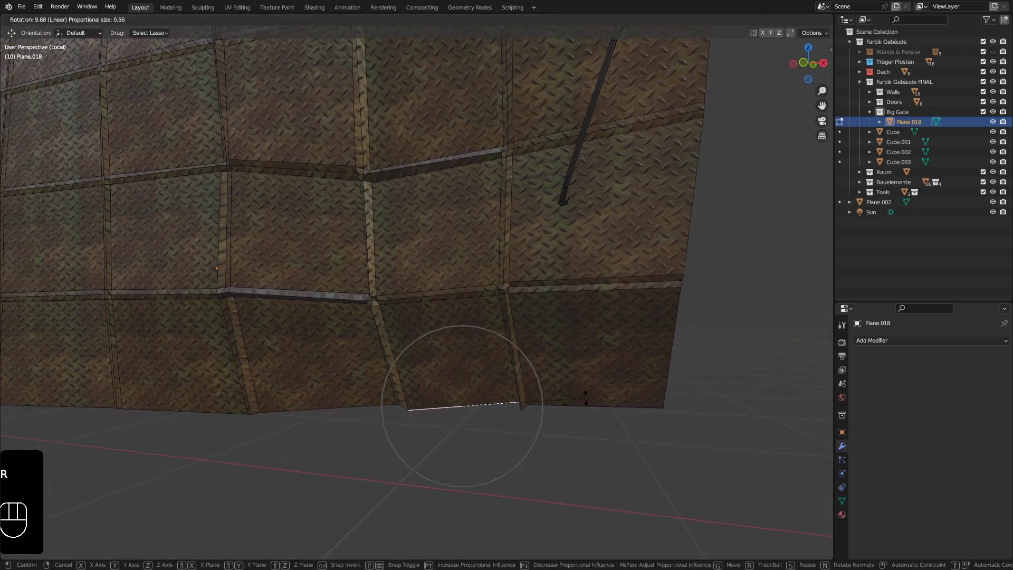
pyautogui.click(585, 398)
pyautogui.scroll(-3, 549, 390)
pyautogui.press('Tab')
pyautogui.moveTo(527, 388); pyautogui.dragTo(437, 318, button='middle')
pyautogui.press('Tab')
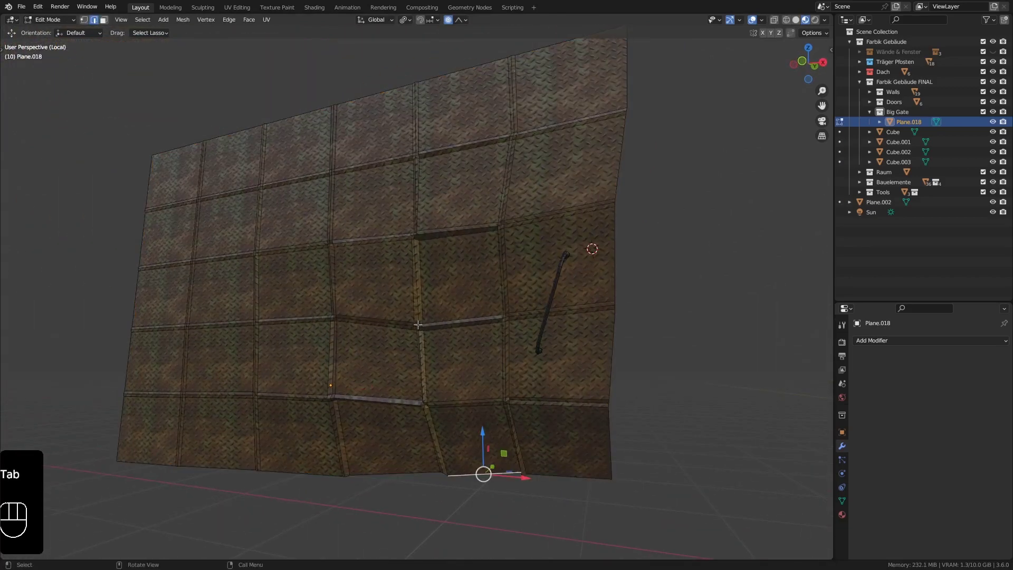
# - Shift the vertical seam edge between the second and third plate columns from the handle side slightly with proportional editing
pyautogui.click(425, 310)
pyautogui.moveTo(414, 285); pyautogui.dragTo(415, 279)
pyautogui.scroll(-4, 414, 283)
pyautogui.press('Tab')
pyautogui.moveTo(457, 329); pyautogui.dragTo(570, 350, button='middle')
# - Move the gate's outer side edge next to the handle about 0.159 m along X with Linear proportional size 1.611
pyautogui.press('Tab')
pyautogui.click(576, 293)
pyautogui.scroll(-2, 587, 338)
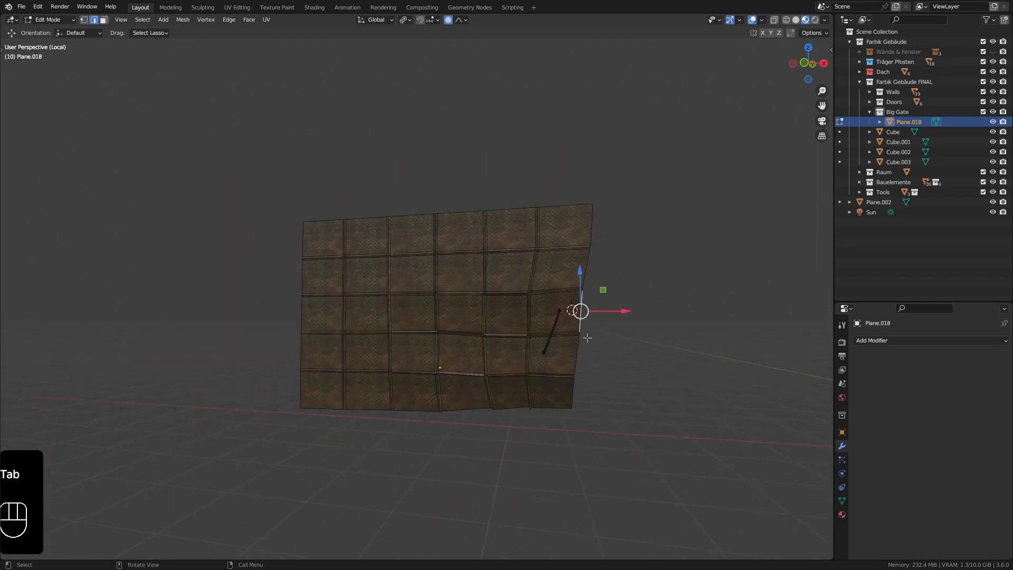
pyautogui.press('Tab')
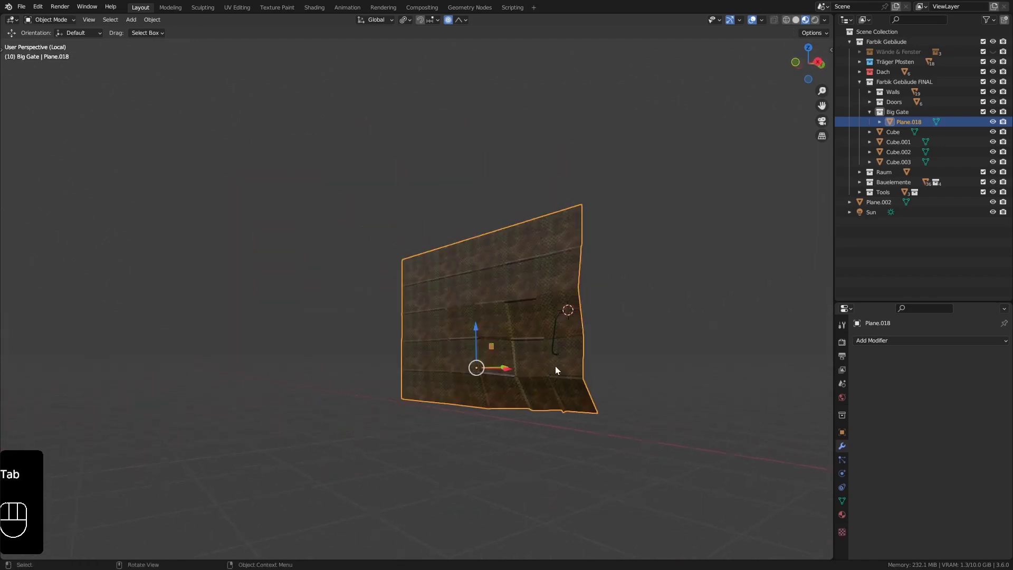
pyautogui.moveTo(555, 366); pyautogui.dragTo(592, 370, button='middle')
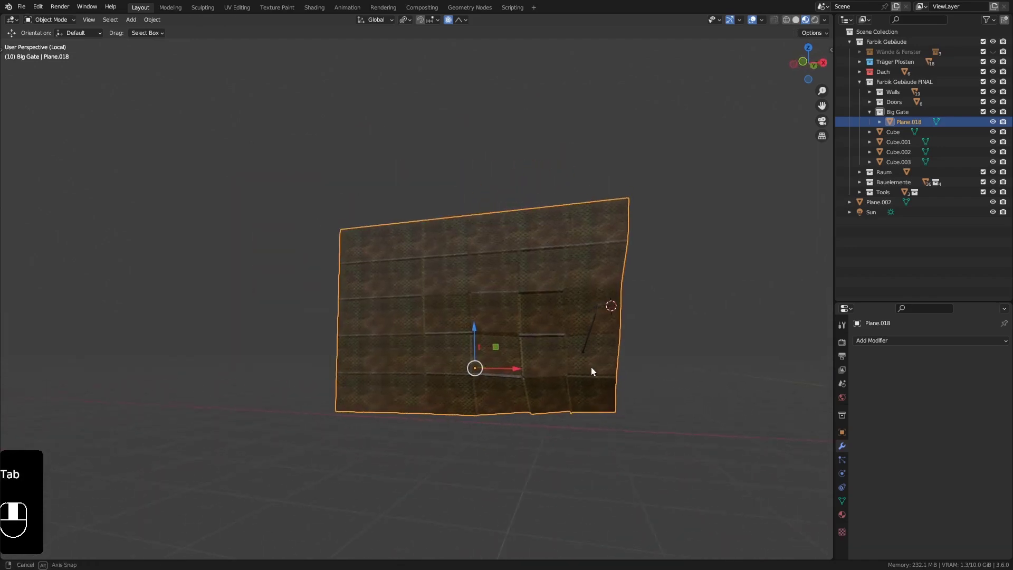
pyautogui.moveTo(624, 403); pyautogui.dragTo(595, 386, button='middle')
pyautogui.press('Tab')
pyautogui.moveTo(595, 386); pyautogui.dragTo(610, 389)
# - Rotate the outer side edge about 25.8° around Z with proportional size 1.77 and shift it slightly
pyautogui.moveTo(610, 389); pyautogui.dragTo(587, 416, button='middle')
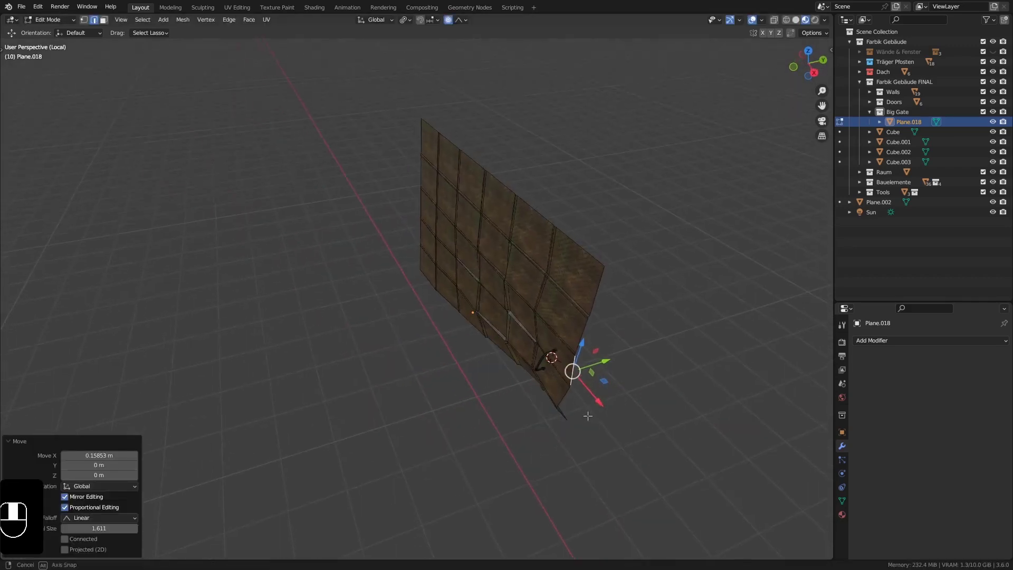
pyautogui.press('r')
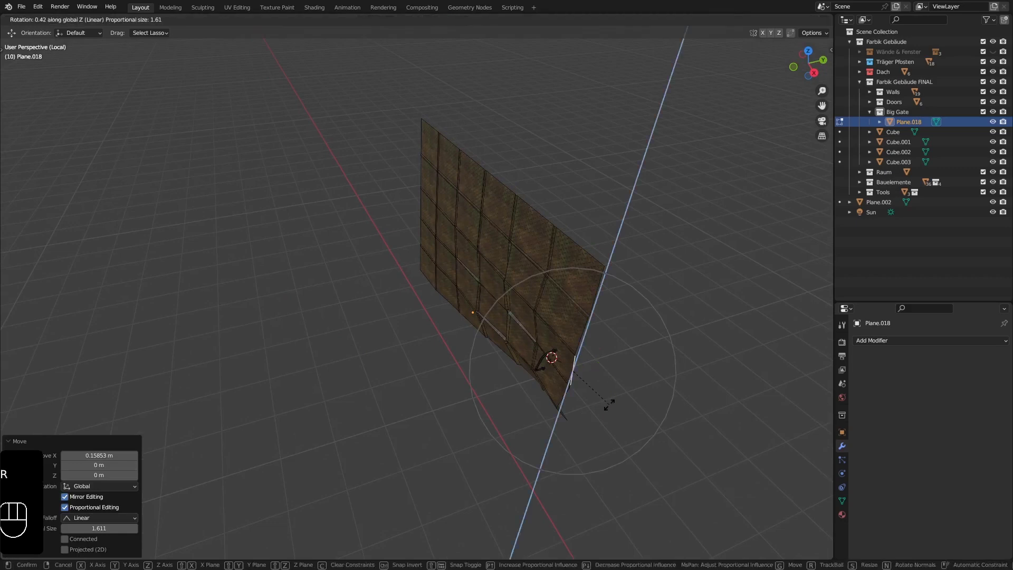
pyautogui.scroll(-1, 609, 405)
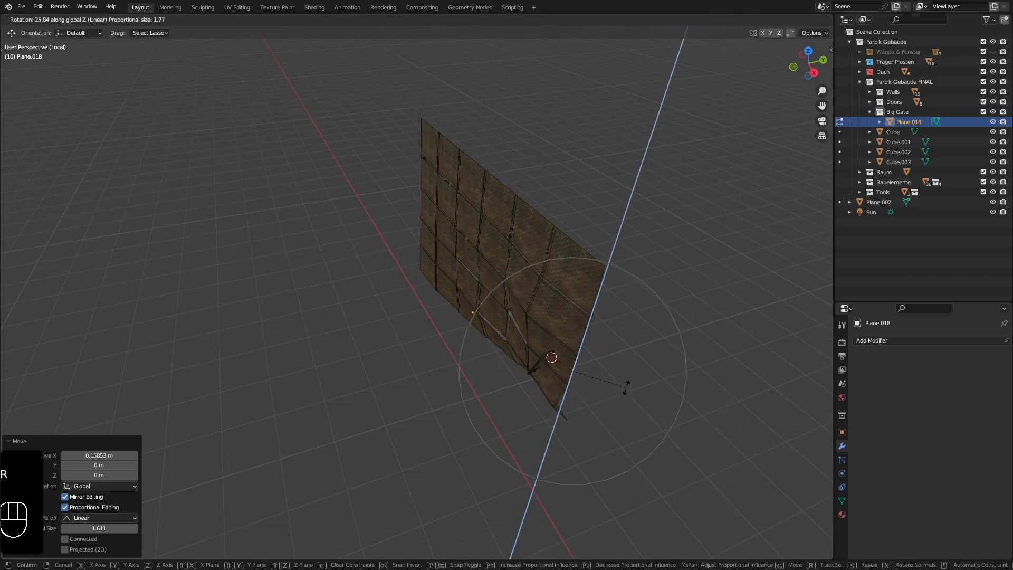
pyautogui.click(626, 387)
pyautogui.moveTo(601, 362)
pyautogui.mouseDown()
pyautogui.moveTo(618, 355)
pyautogui.moveTo(617, 370)
pyautogui.moveTo(604, 373)
pyautogui.mouseUp()
pyautogui.moveTo(604, 373); pyautogui.dragTo(536, 452, button='middle')
pyautogui.press('Tab')
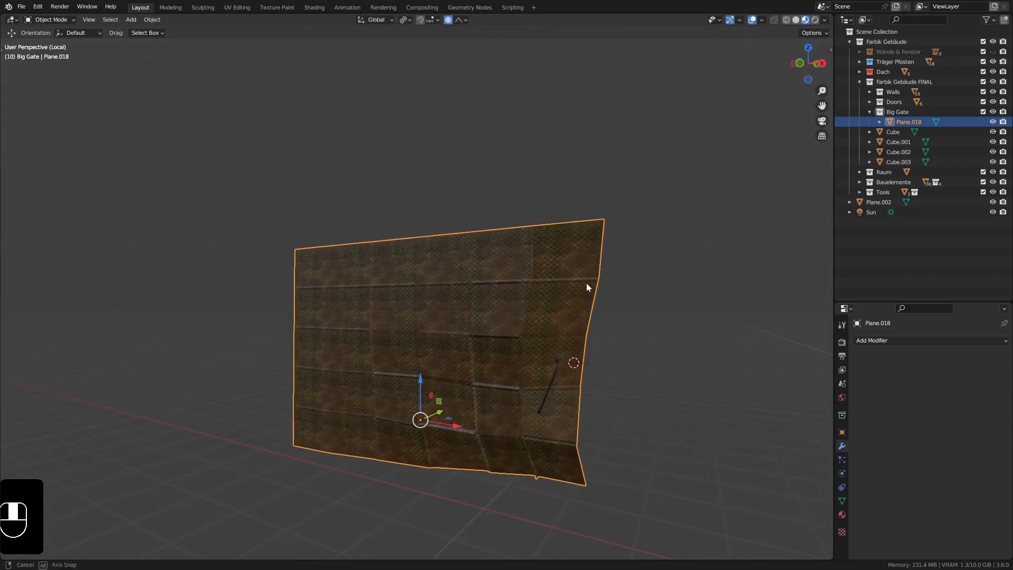
# - Split the 3D viewport into two areas and show the Big Gate material in a Shader Editor beside the model
pyautogui.moveTo(587, 283); pyautogui.dragTo(543, 264, button='middle')
pyautogui.scroll(4, 537, 267)
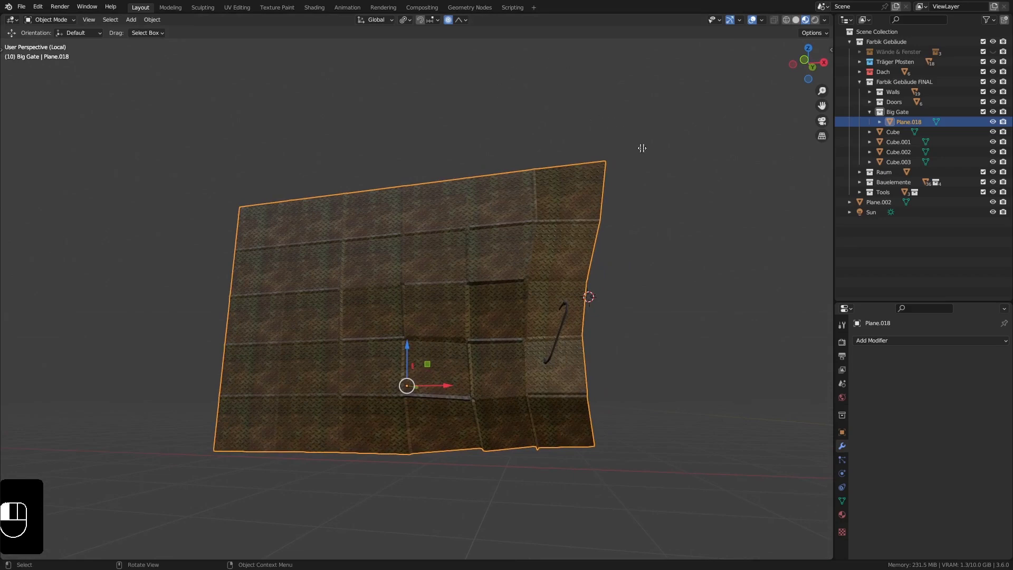
pyautogui.click(578, 109)
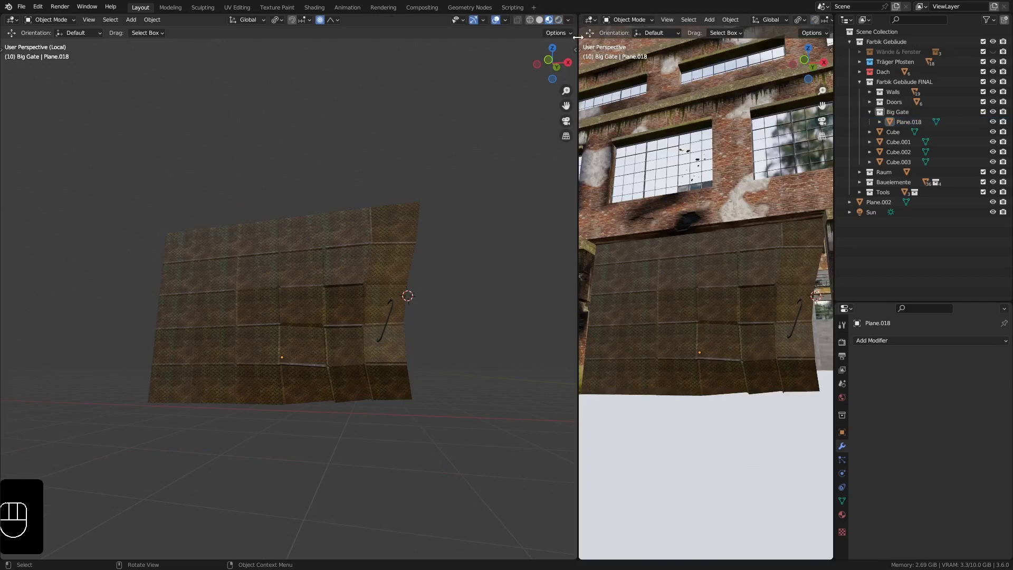
pyautogui.moveTo(578, 37); pyautogui.dragTo(466, 37)
pyautogui.click(476, 20)
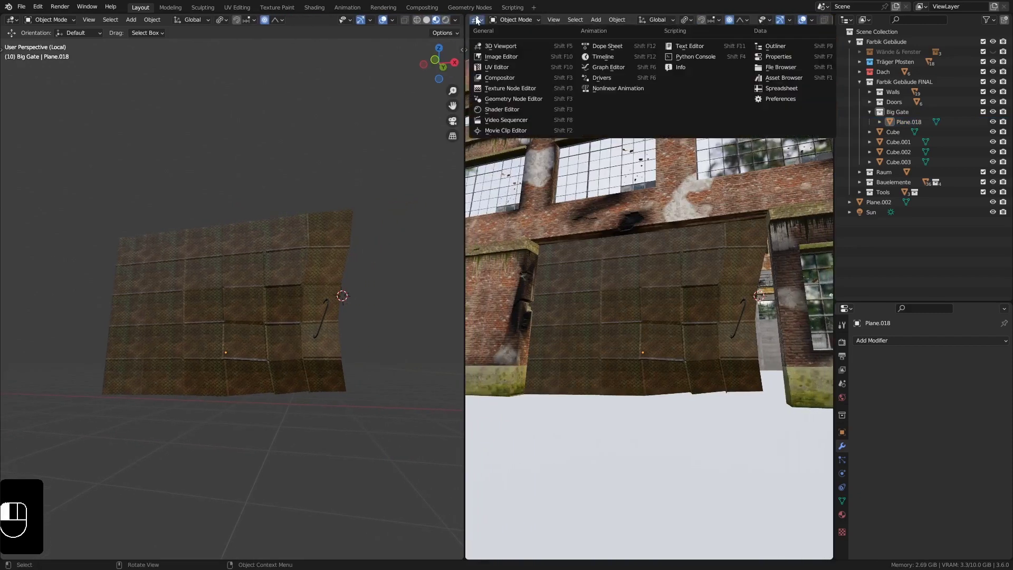
pyautogui.click(502, 109)
pyautogui.scroll(-2, 578, 149)
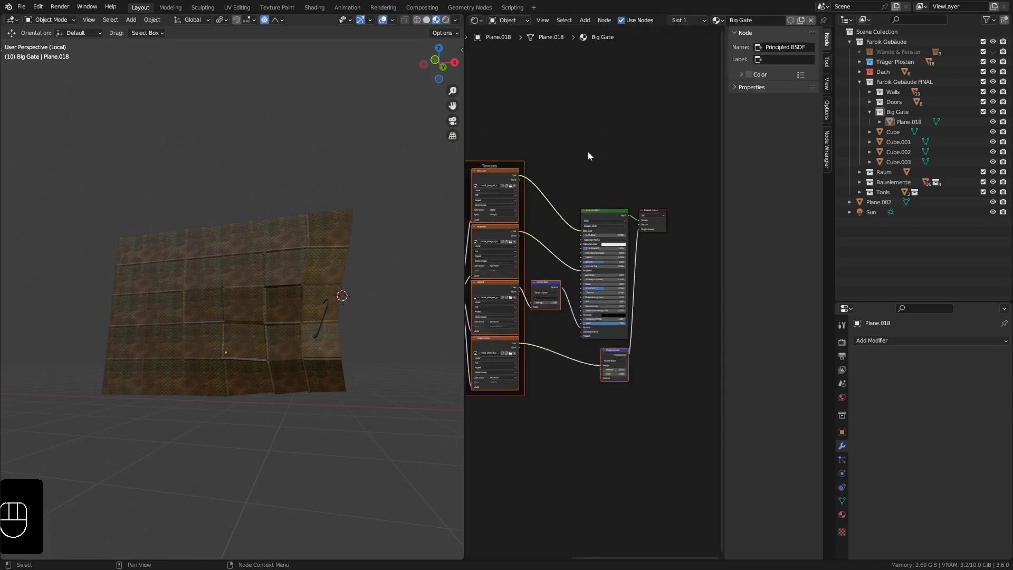
pyautogui.press('n')
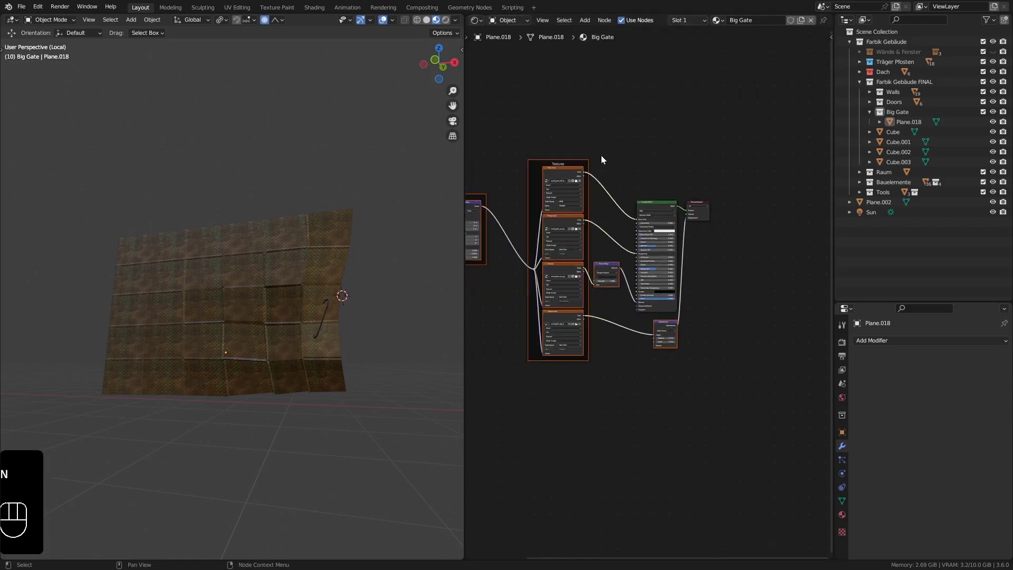
pyautogui.scroll(-1, 557, 189)
# - Duplicate the material's whole texture, mapping, Principled BSDF and displacement node setup and place the copy below the original
pyautogui.keyDown('shift'); pyautogui.moveTo(289, 270); pyautogui.dragTo(349, 228, button='middle'); pyautogui.keyUp('shift')
pyautogui.moveTo(489, 148); pyautogui.dragTo(543, 119, button='middle')
pyautogui.click(543, 120)
pyautogui.moveTo(514, 118); pyautogui.dragTo(704, 307)
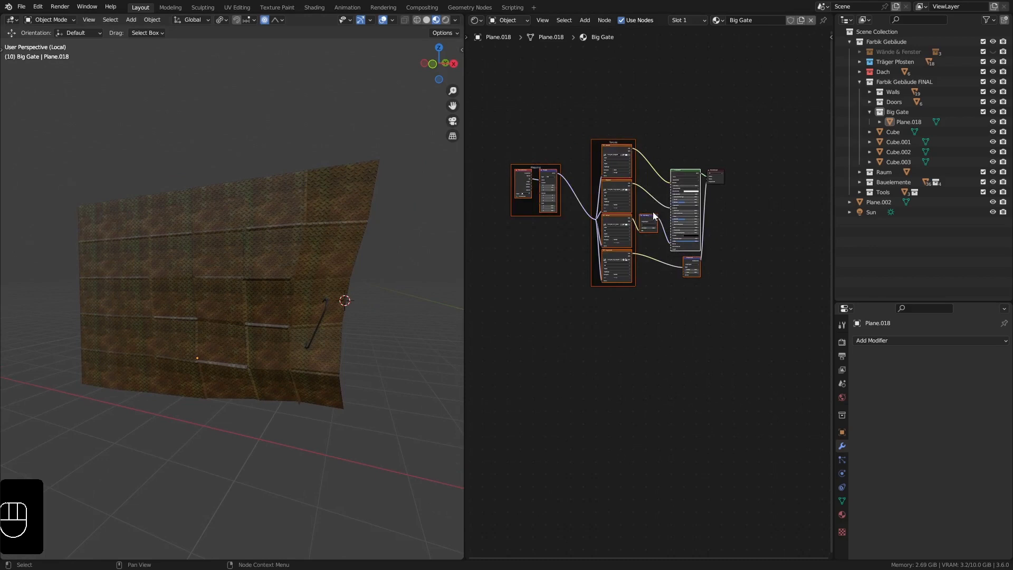
pyautogui.hotkey('shift', 'd')
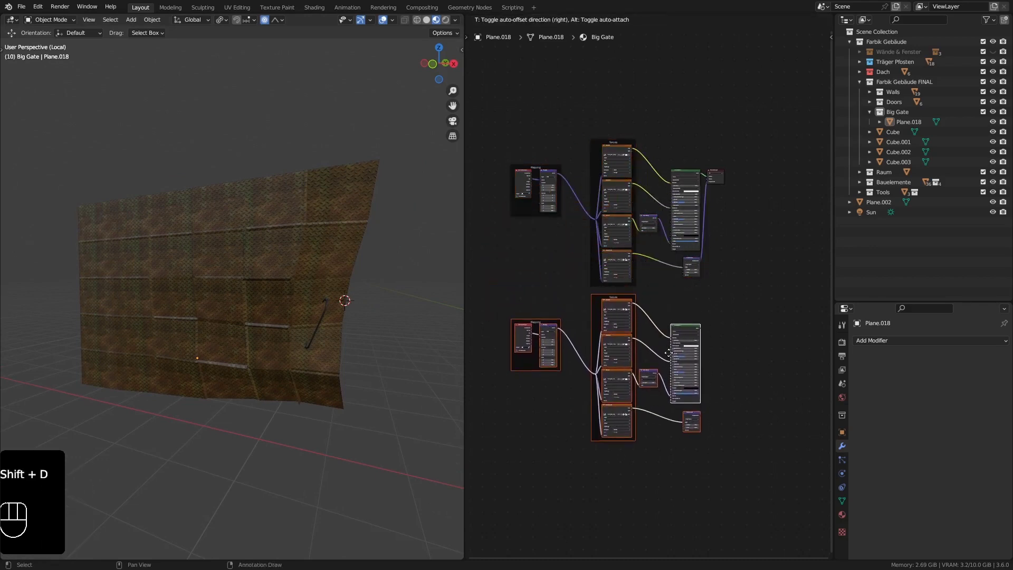
pyautogui.click(668, 356)
# - Move the Material Output aside, insert a Mix Shader before it, and connect the duplicated Principled BSDF to its second shader input
pyautogui.moveTo(737, 339); pyautogui.dragTo(680, 338, button='middle')
pyautogui.moveTo(654, 180); pyautogui.dragTo(797, 235)
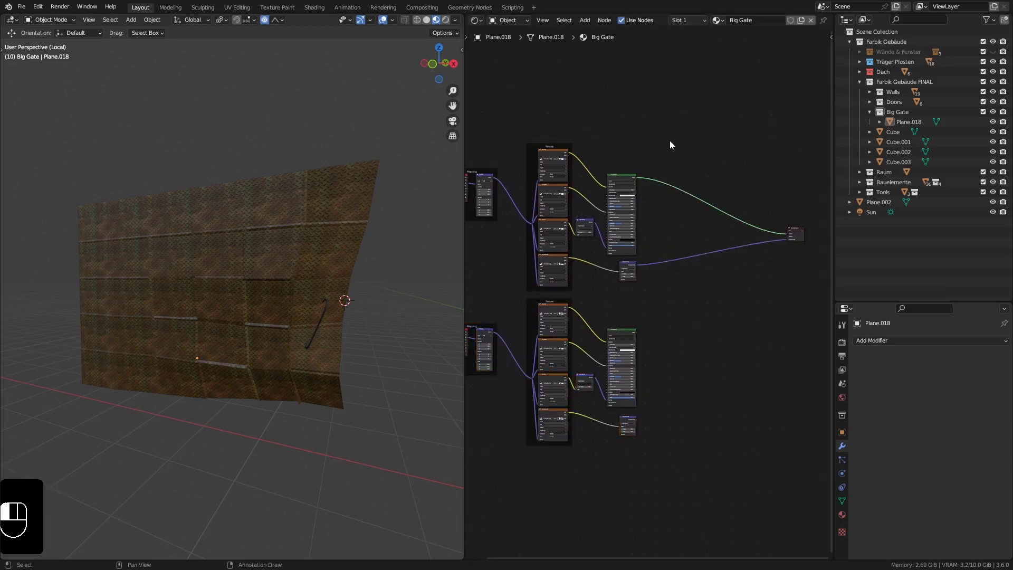
pyautogui.hotkey('shift', 'a')
pyautogui.moveTo(605, 161)
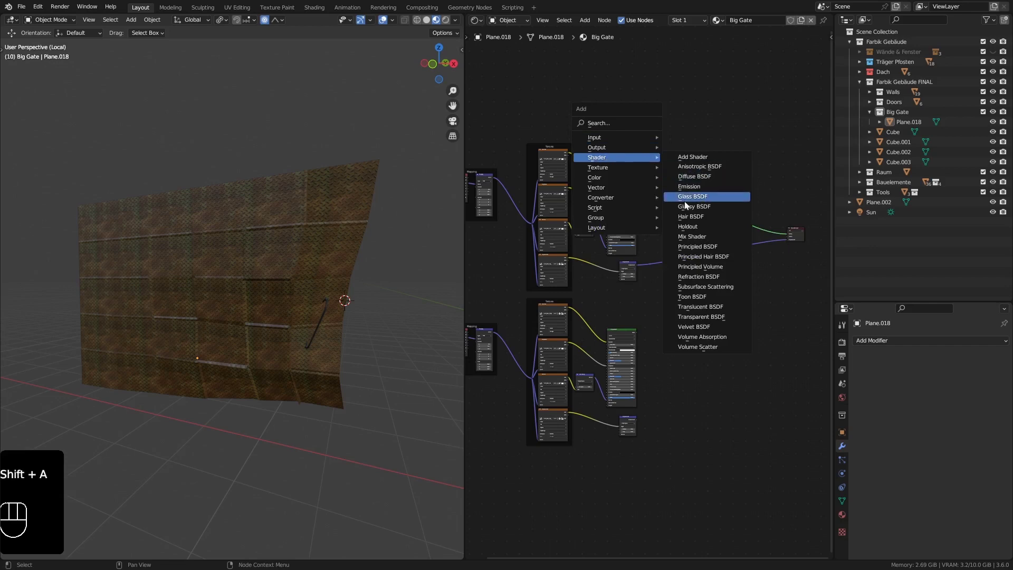
pyautogui.click(713, 236)
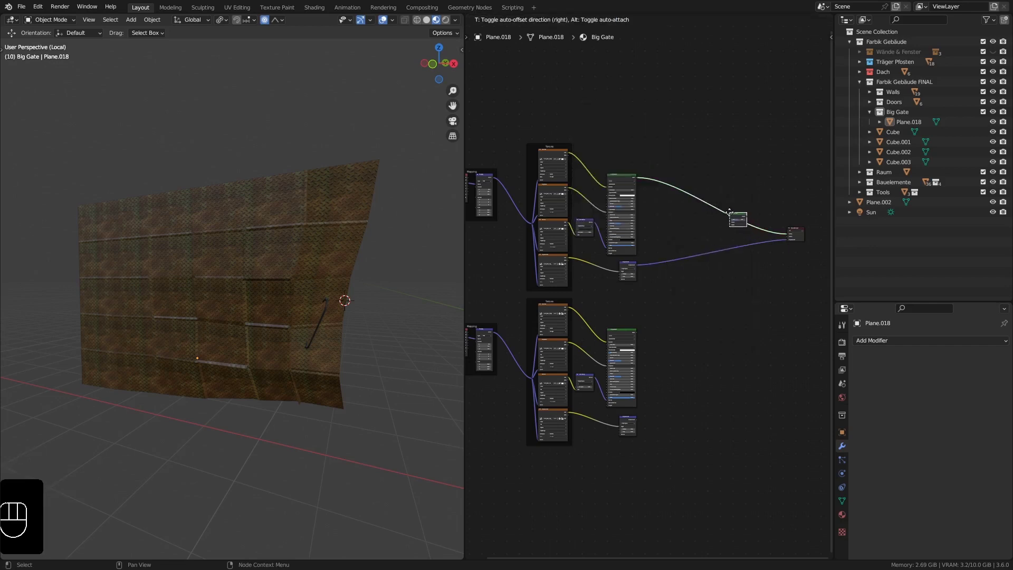
pyautogui.click(730, 212)
pyautogui.scroll(1, 732, 229)
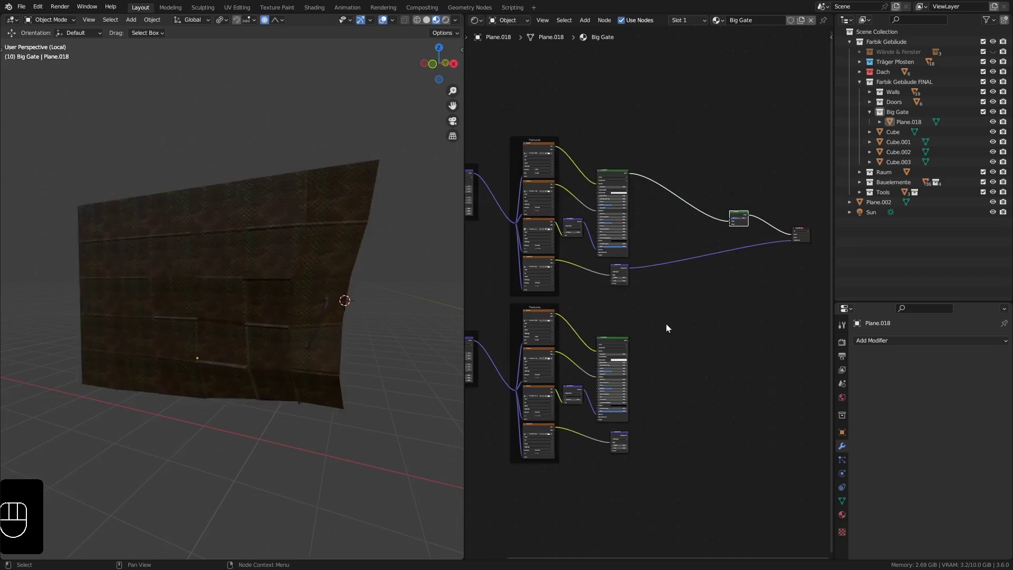
pyautogui.click(630, 344)
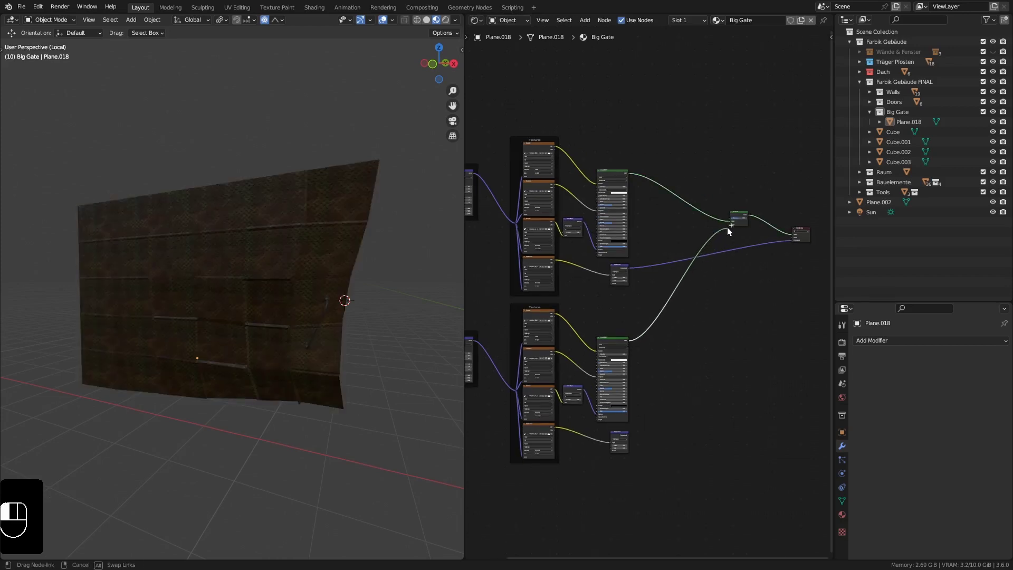
pyautogui.moveTo(726, 227); pyautogui.dragTo(729, 224)
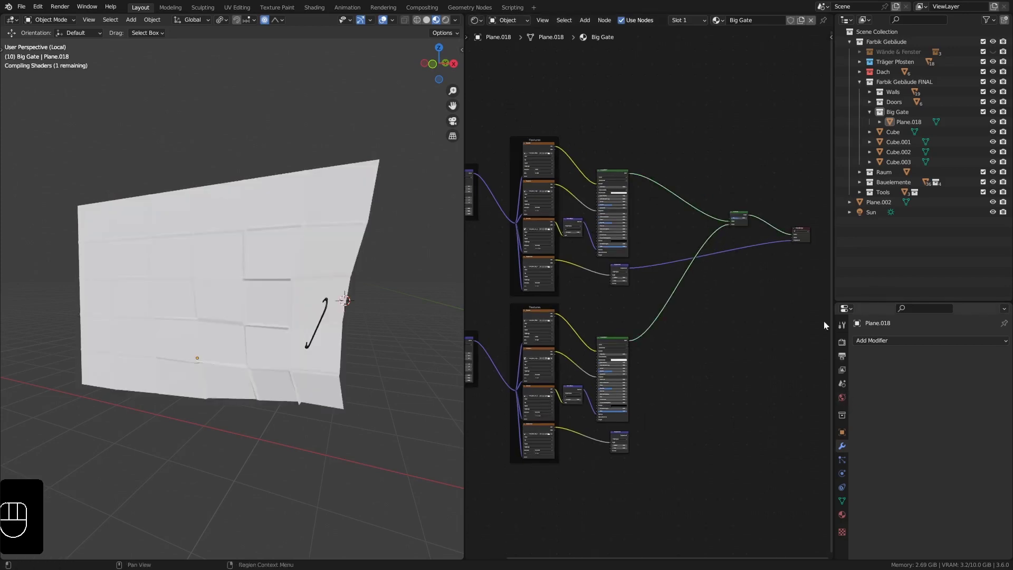
# - Add an Attribute node above the Mix Shader and connect its Color output to the Mix Shader's Fac input
pyautogui.scroll(1, 679, 159)
pyautogui.moveTo(601, 103); pyautogui.dragTo(565, 68, button='right')
pyautogui.hotkey('shift', 'a')
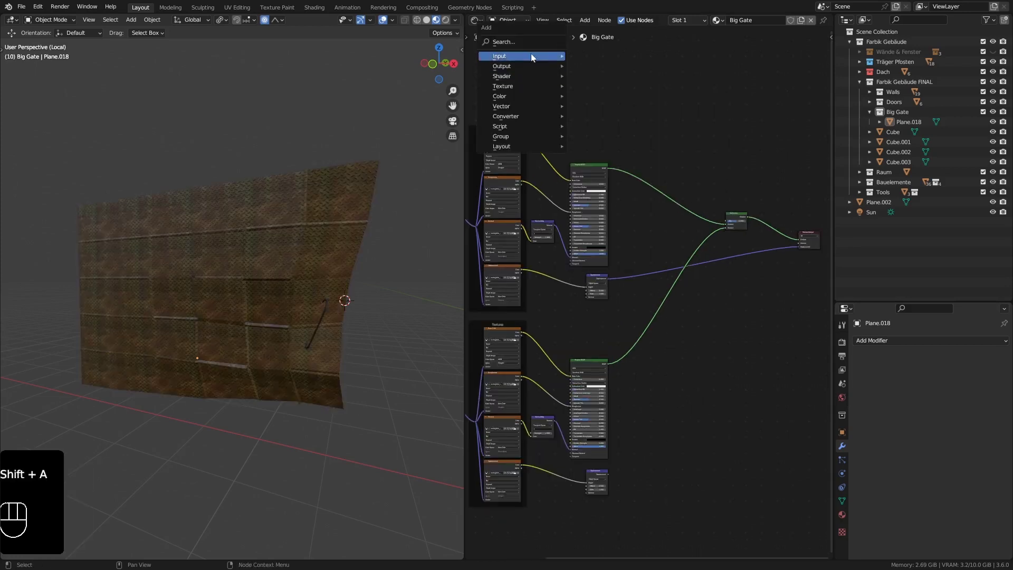
pyautogui.moveTo(531, 52)
pyautogui.click(594, 79)
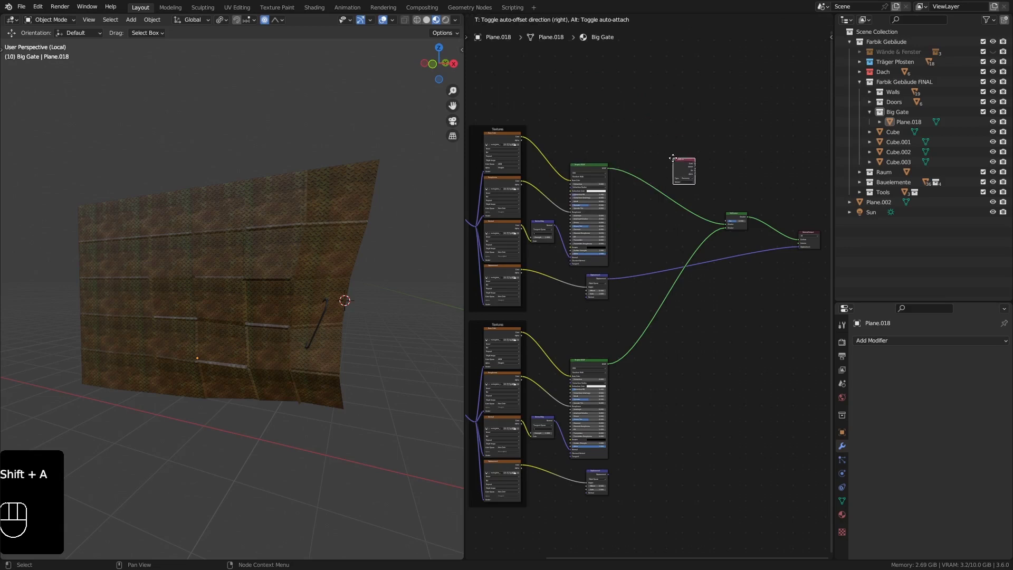
pyautogui.click(715, 192)
pyautogui.scroll(4, 745, 204)
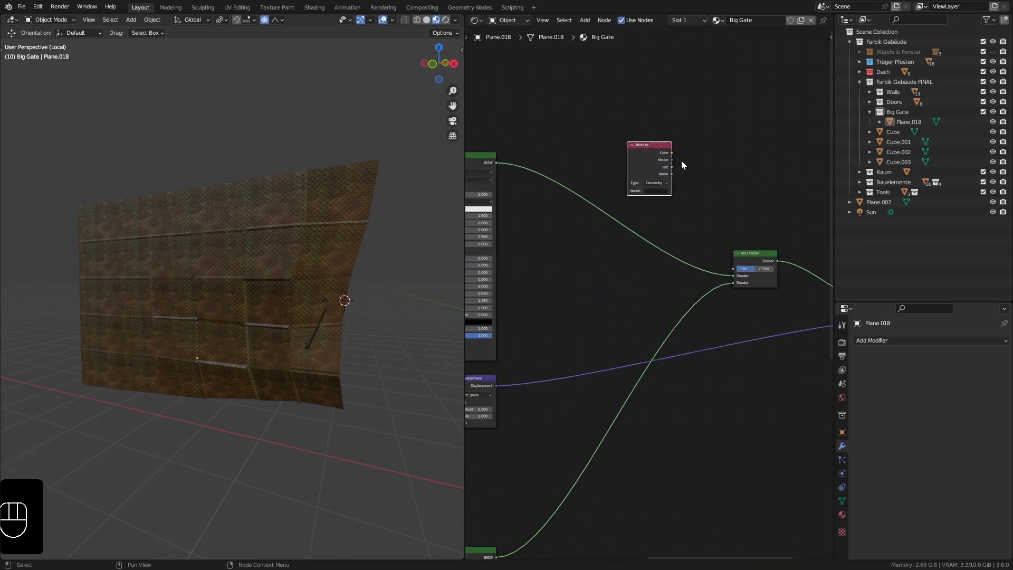
pyautogui.moveTo(626, 156); pyautogui.dragTo(689, 272)
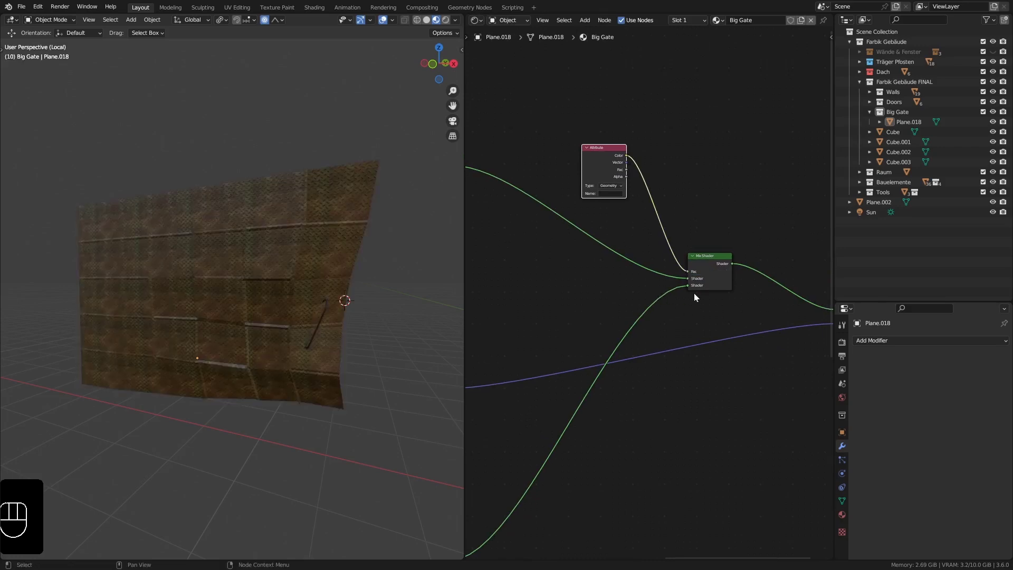
# - Swap the Mix Shader inputs so the duplicated Principled BSDF feeds the first and the original feeds the second
pyautogui.moveTo(689, 286); pyautogui.dragTo(688, 279)
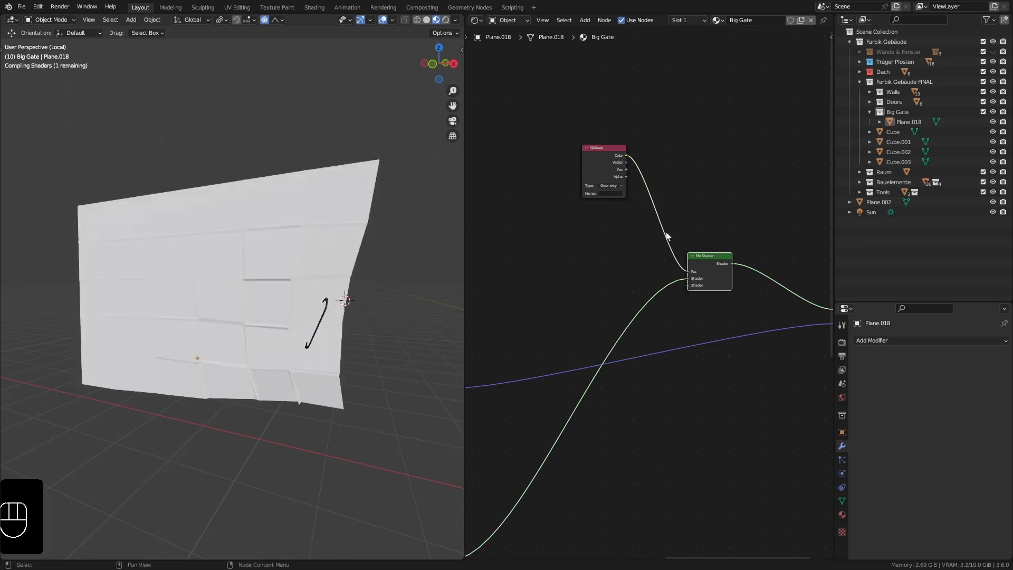
pyautogui.scroll(-2, 599, 268)
pyautogui.keyDown('ctrl'); pyautogui.scroll(2, 591, 264); pyautogui.keyUp('ctrl')
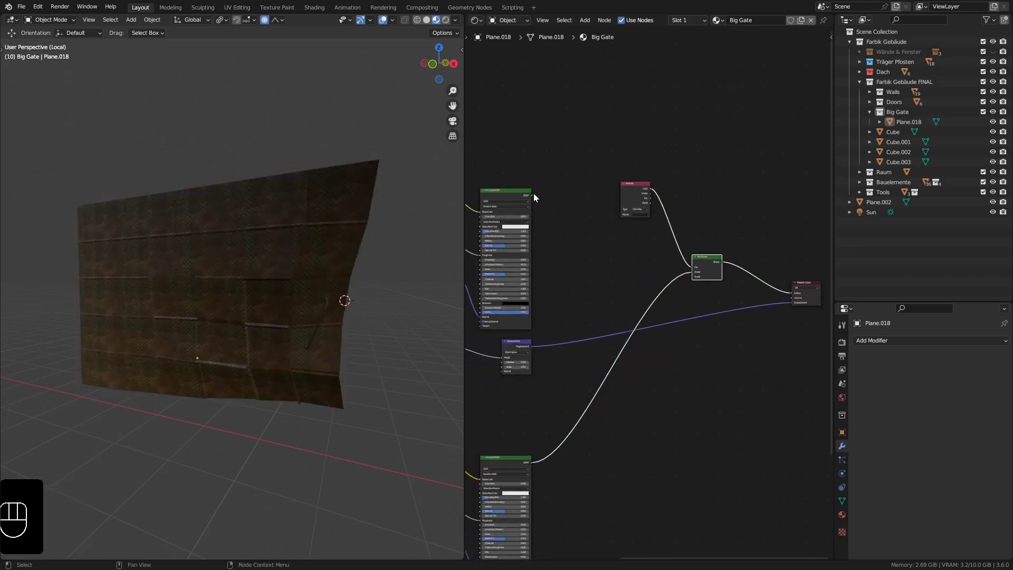
pyautogui.moveTo(530, 195); pyautogui.dragTo(692, 276)
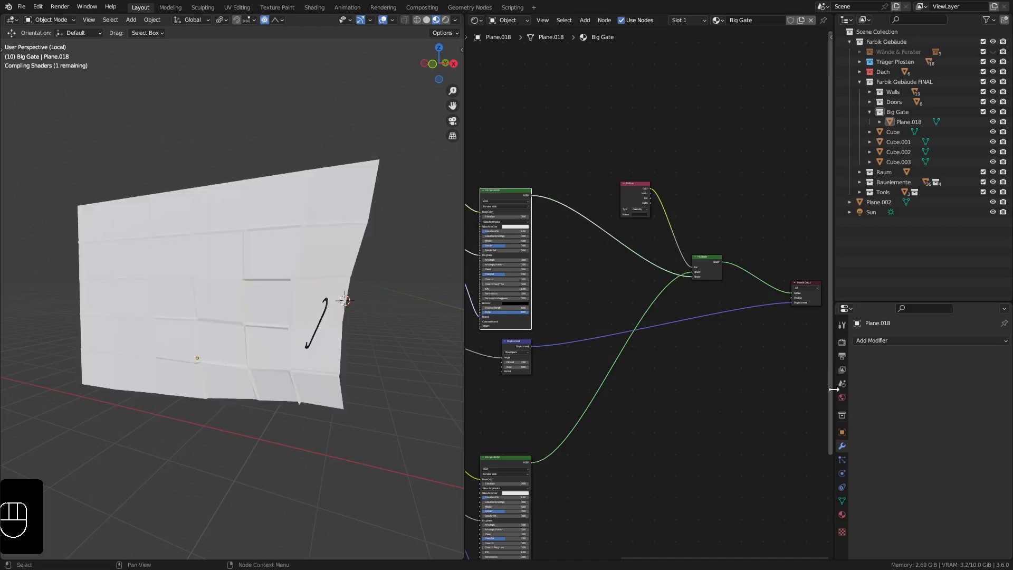
# - Add a vertex color attribute named "Gate dirty" to the gate plate's mesh
pyautogui.click(341, 196)
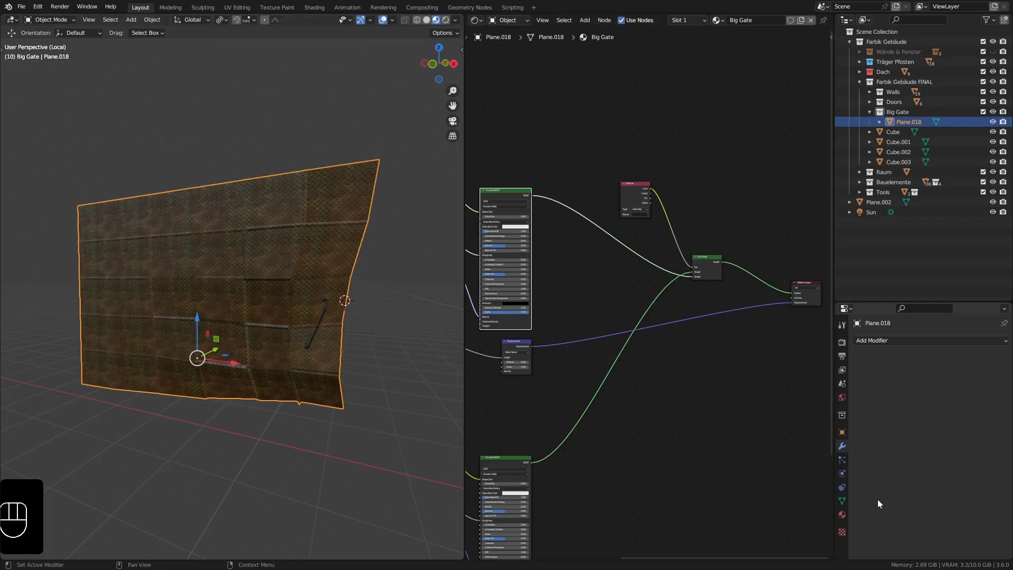
pyautogui.click(842, 500)
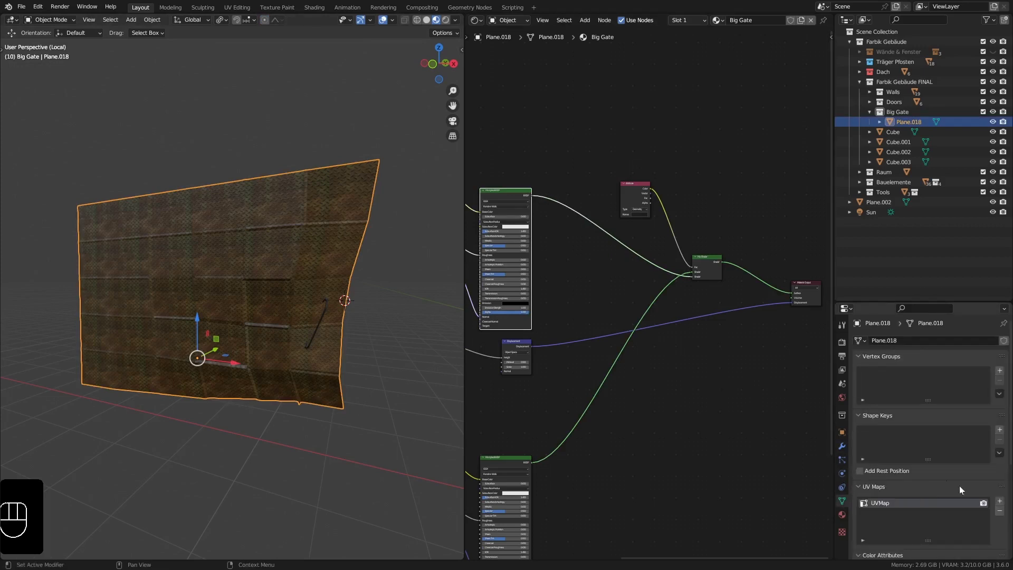
pyautogui.scroll(-5, 919, 407)
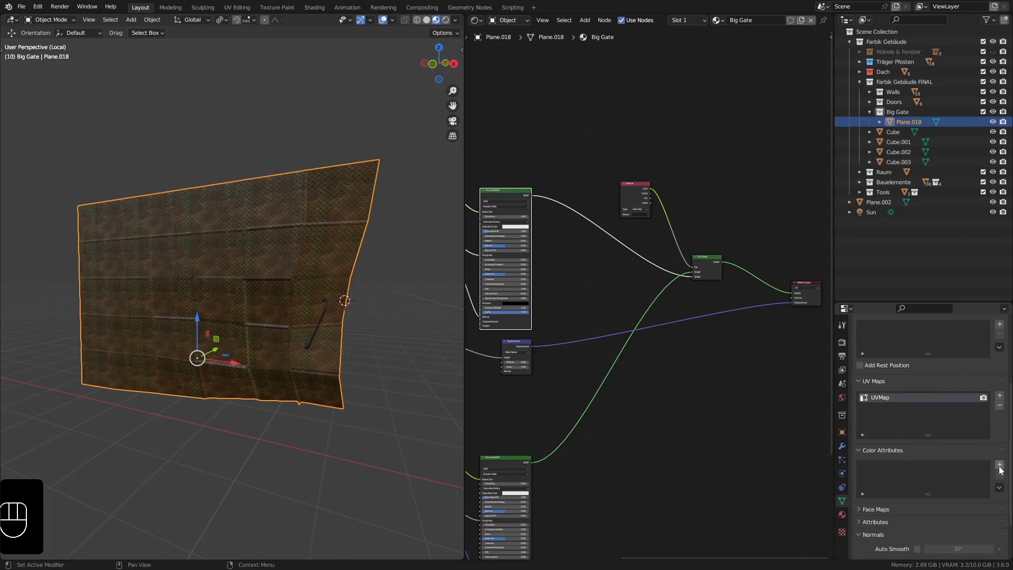
pyautogui.click(999, 465)
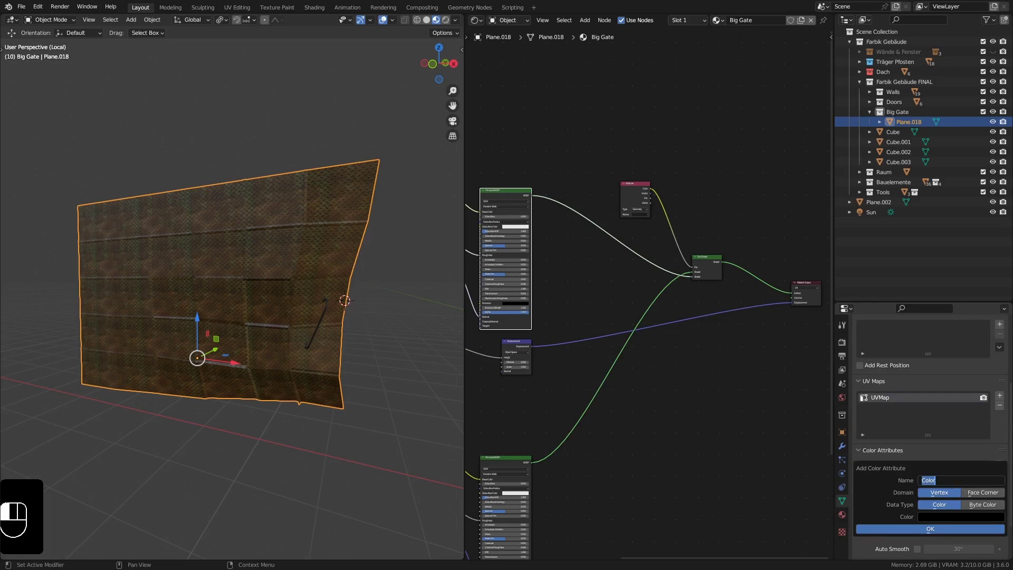
pyautogui.write('Gate dirty')
pyautogui.click(909, 528)
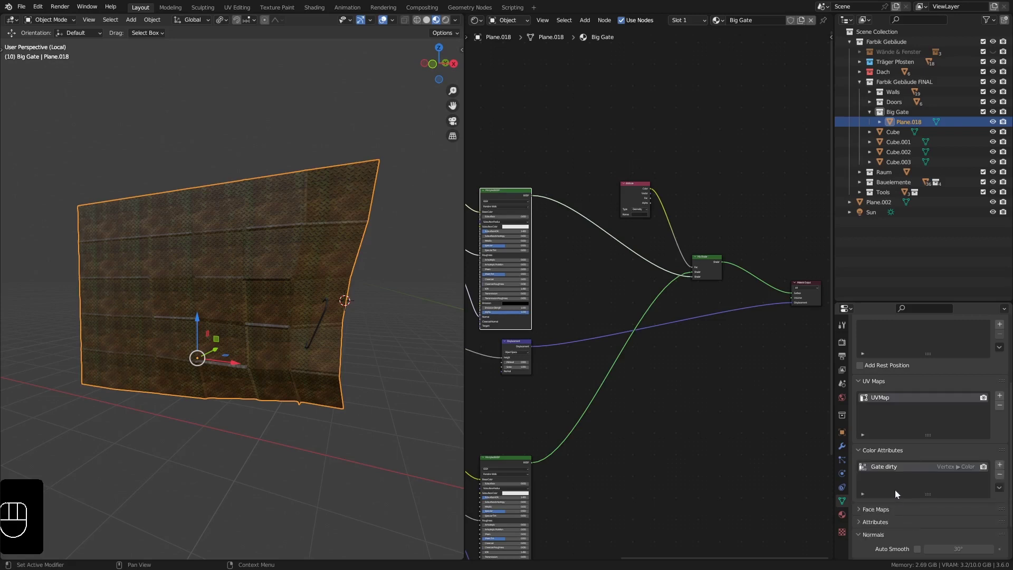
# - Set the Attribute node's name to "Gate dirty" so that it reads the new color attribute
pyautogui.press('ctrl')
pyautogui.click(641, 214)
pyautogui.write('Gate dirty')
pyautogui.press('Return')
# - Insert a Brightness/Contrast node between the duplicated Base Color texture and its Principled BSDF, with contrast -0.2
pyautogui.keyDown('shift'); pyautogui.moveTo(561, 390); pyautogui.dragTo(735, 266, button='middle'); pyautogui.keyUp('shift')
pyautogui.scroll(7, 630, 317)
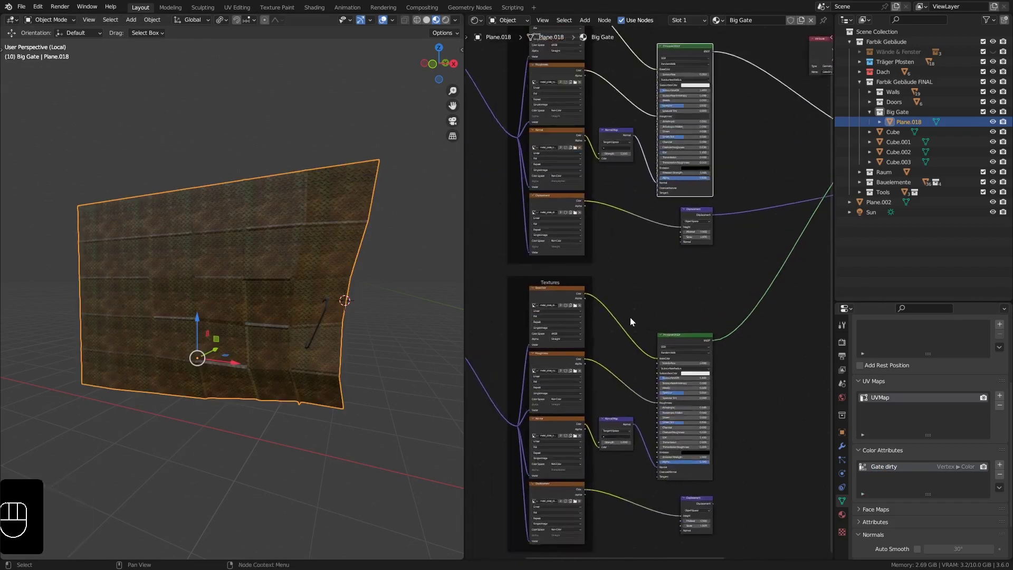
pyautogui.keyDown('shift'); pyautogui.moveTo(617, 344); pyautogui.dragTo(646, 297, button='middle'); pyautogui.keyUp('shift')
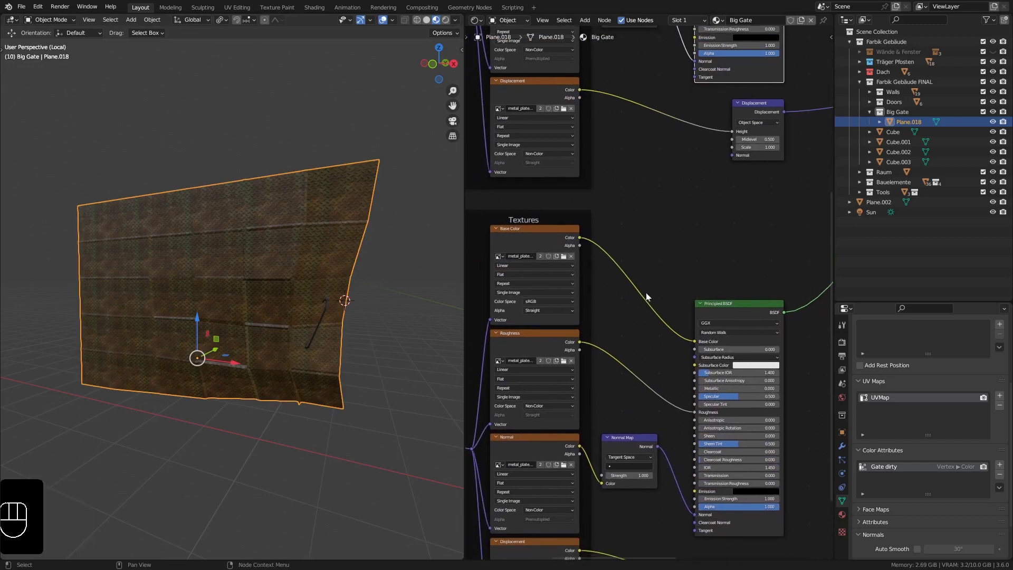
pyautogui.scroll(2, 617, 291)
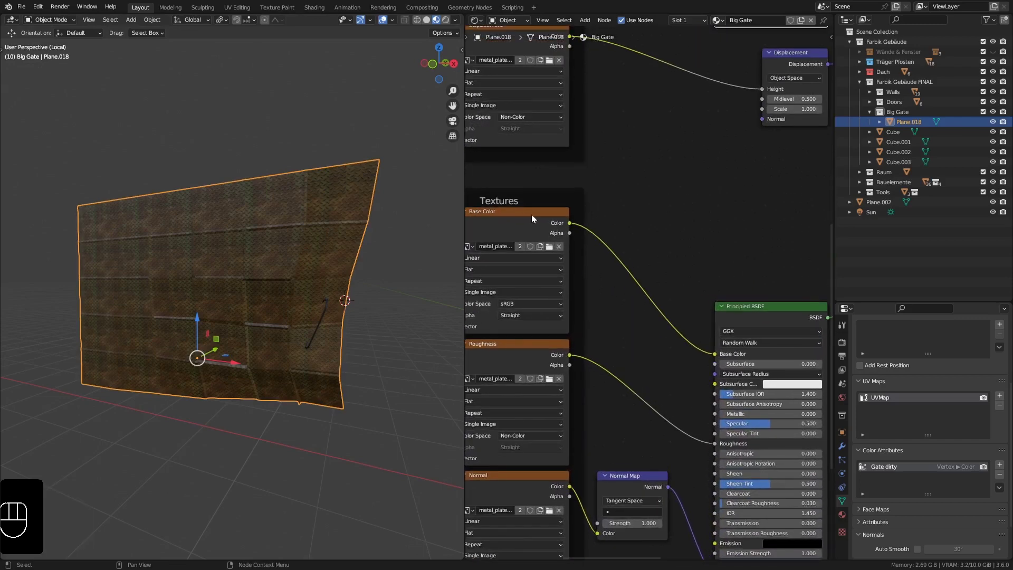
pyautogui.hotkey('shift', 'a')
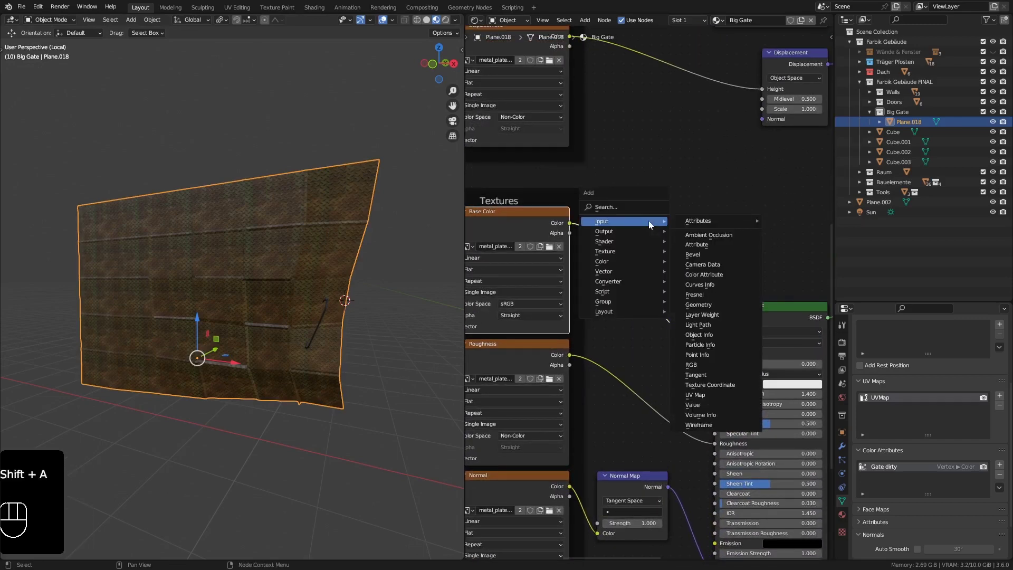
pyautogui.moveTo(609, 262)
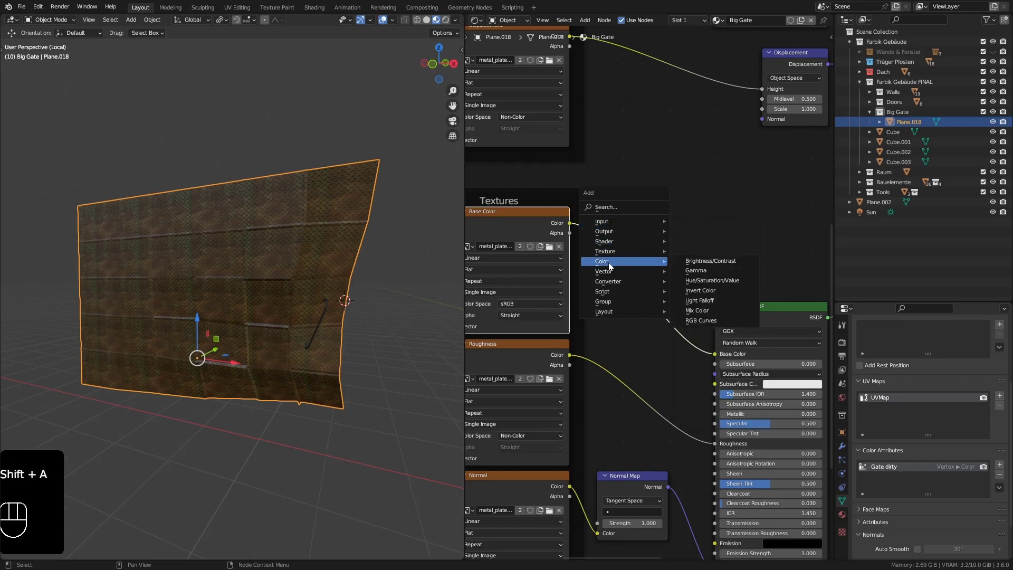
pyautogui.click(716, 264)
pyautogui.click(633, 288)
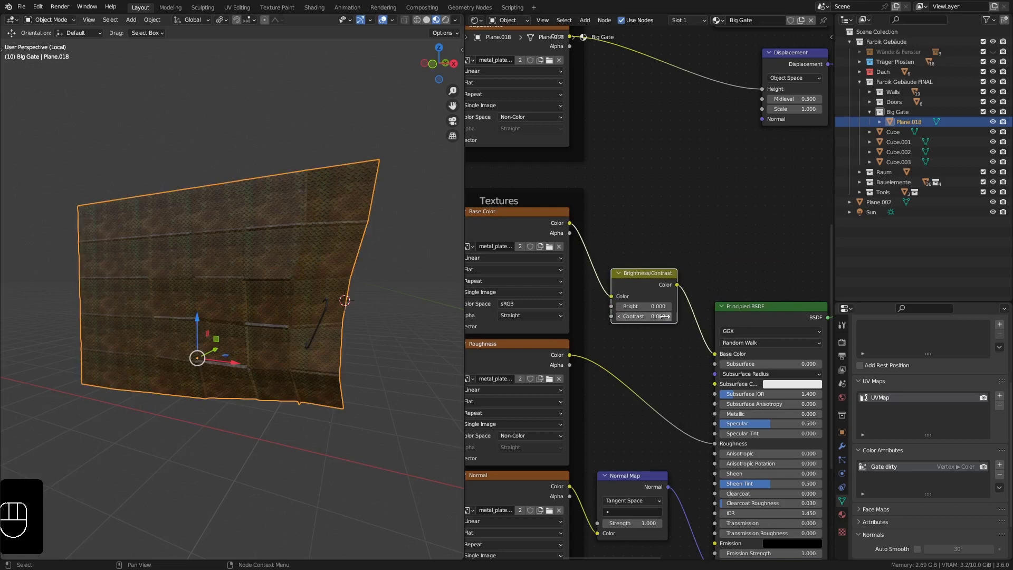
pyautogui.click(657, 316)
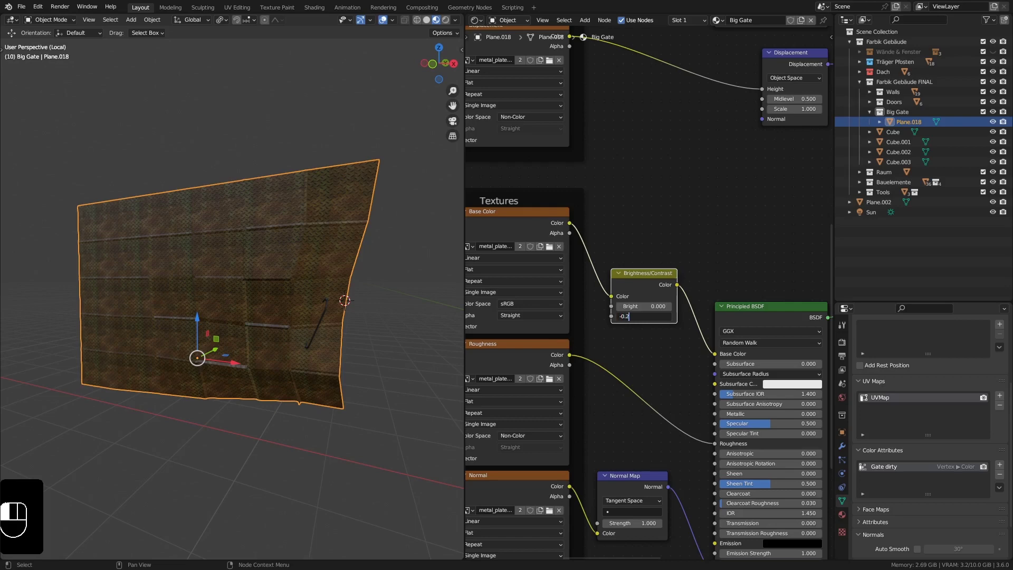
pyautogui.press('Return')
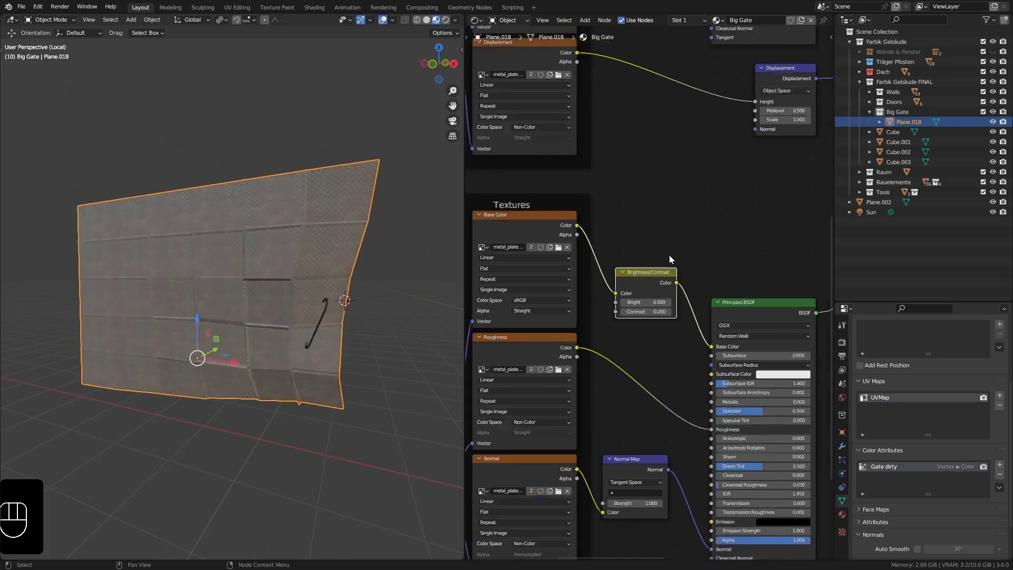
# - Swap the Mix Shader inputs so the original Principled BSDF feeds the first and the duplicated one feeds the second
pyautogui.scroll(-3, 736, 185)
pyautogui.moveTo(736, 185); pyautogui.dragTo(597, 272, button='middle')
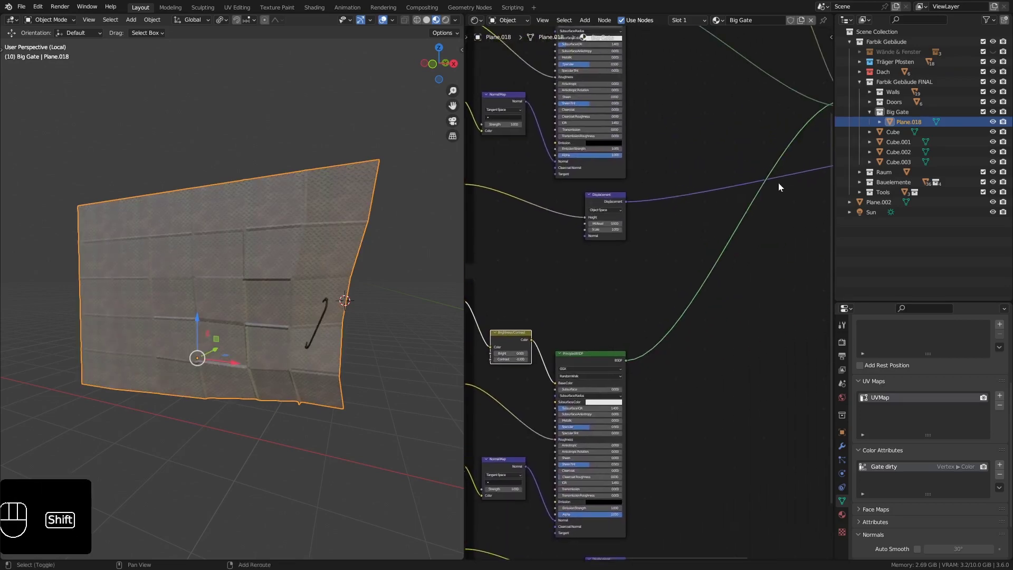
pyautogui.keyDown('shift'); pyautogui.moveTo(779, 184); pyautogui.dragTo(630, 269, button='middle'); pyautogui.keyUp('shift')
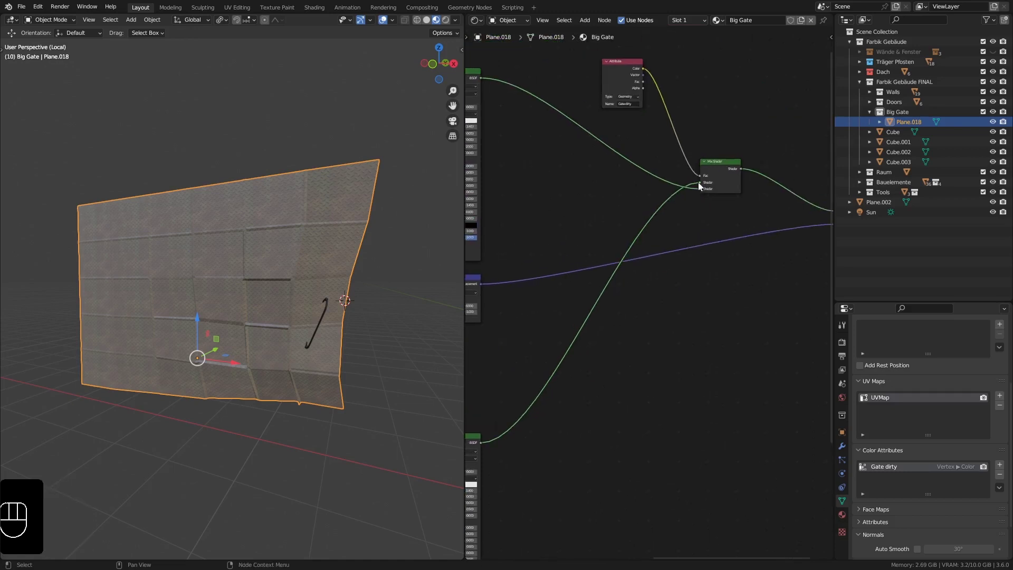
pyautogui.moveTo(698, 182); pyautogui.dragTo(699, 188)
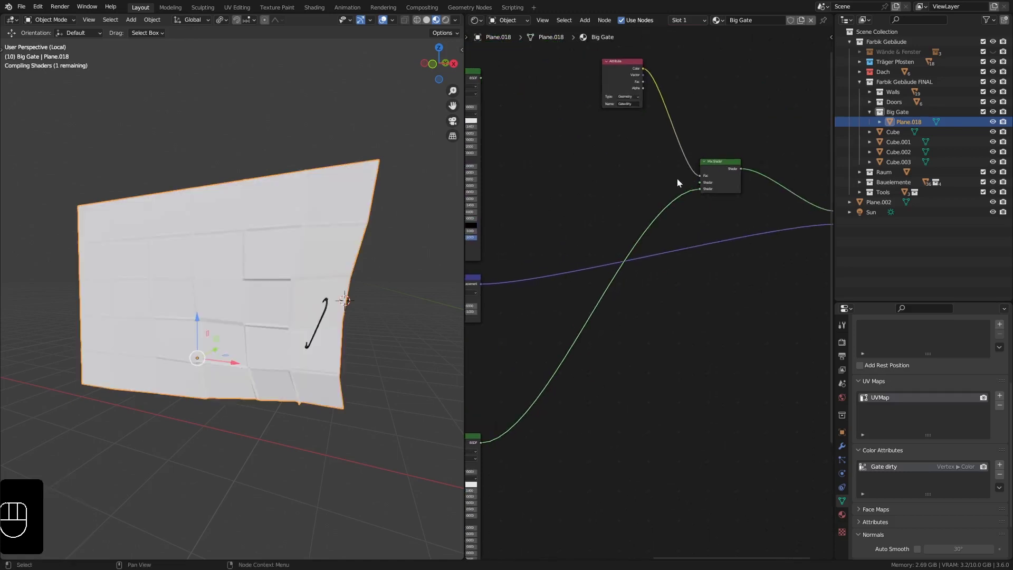
pyautogui.moveTo(480, 78); pyautogui.dragTo(701, 182)
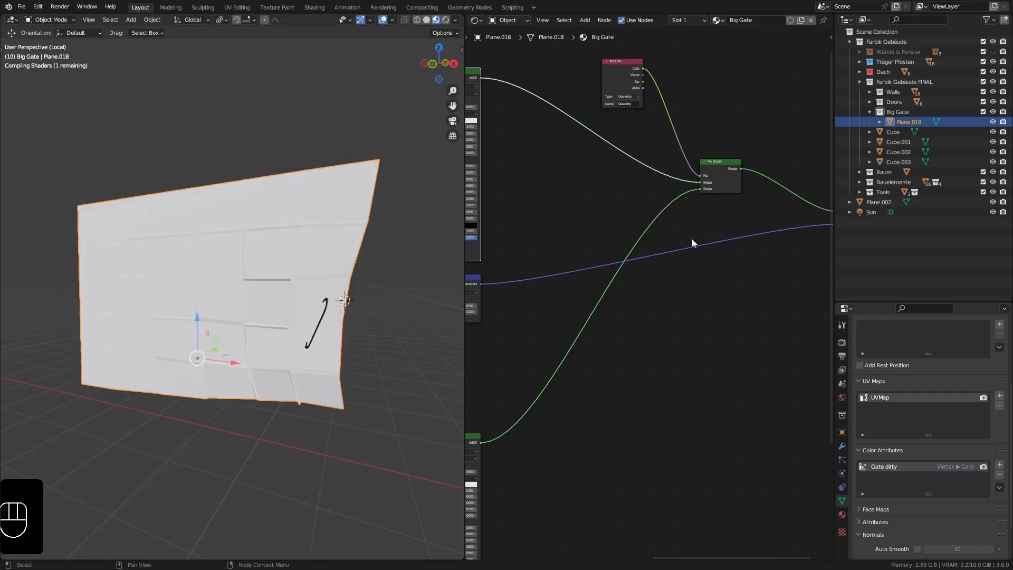
# - Set the Brightness/Contrast node's Bright value to -0.49
pyautogui.keyDown('shift'); pyautogui.moveTo(528, 346); pyautogui.dragTo(573, 340, button='middle'); pyautogui.keyUp('shift')
pyautogui.scroll(4, 535, 289)
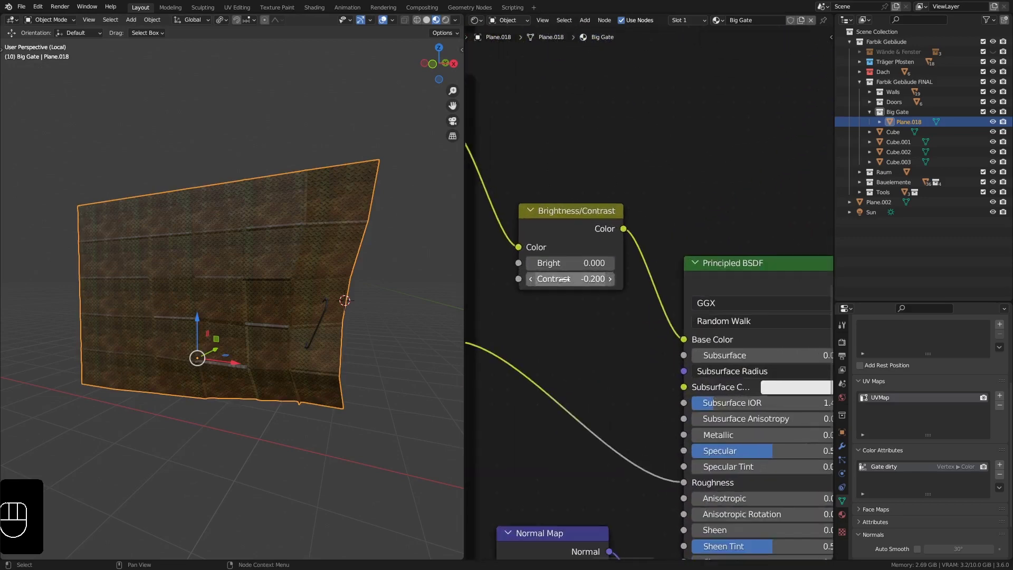
pyautogui.keyDown('shift'); pyautogui.click(590, 264); pyautogui.keyUp('shift')
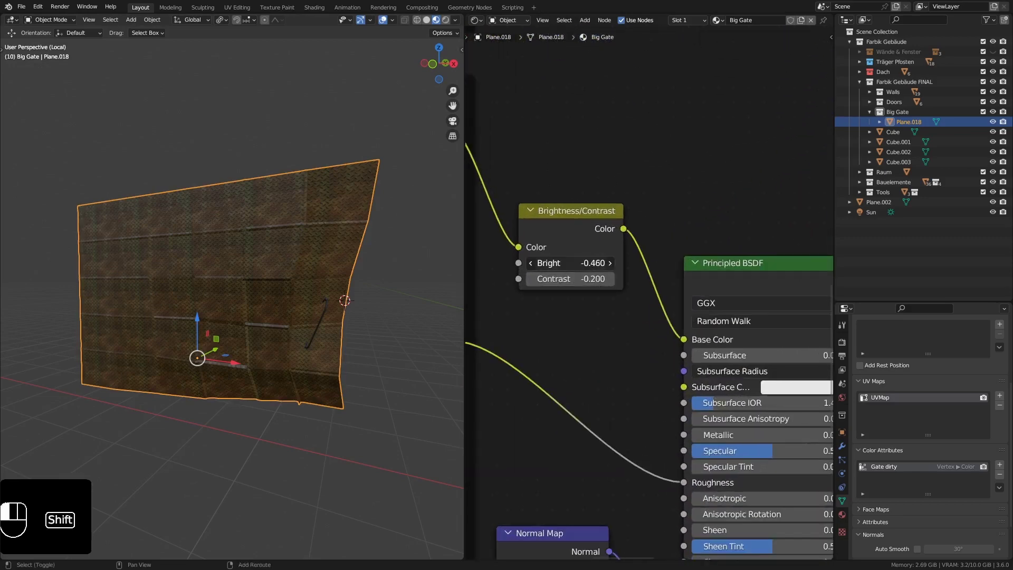
pyautogui.keyDown('shift'); pyautogui.moveTo(589, 264); pyautogui.dragTo(480, 283); pyautogui.keyUp('shift')
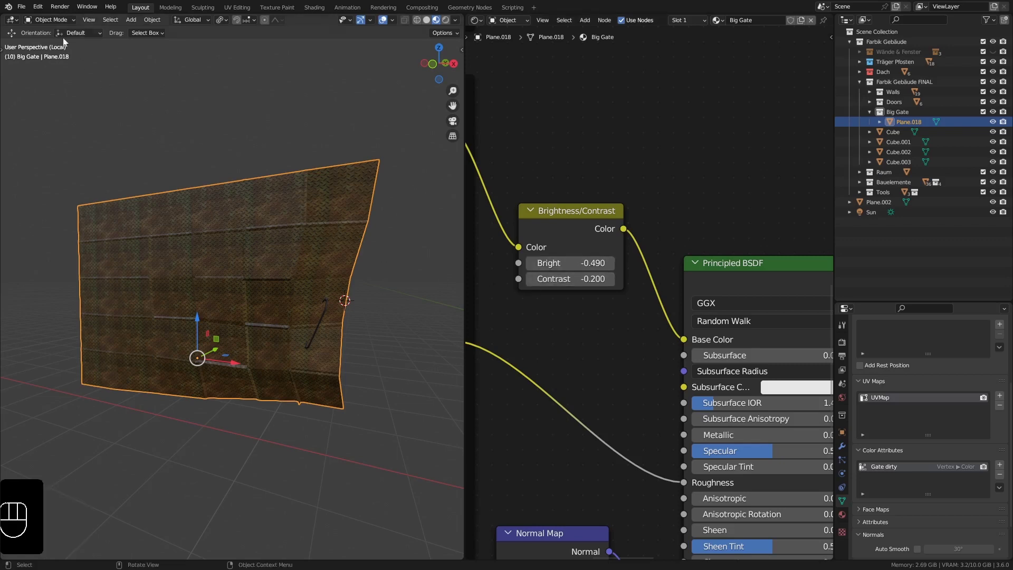
# - Switch the gate to Vertex Paint mode and dab white onto the upper seam and the plates around the handle
pyautogui.click(49, 20)
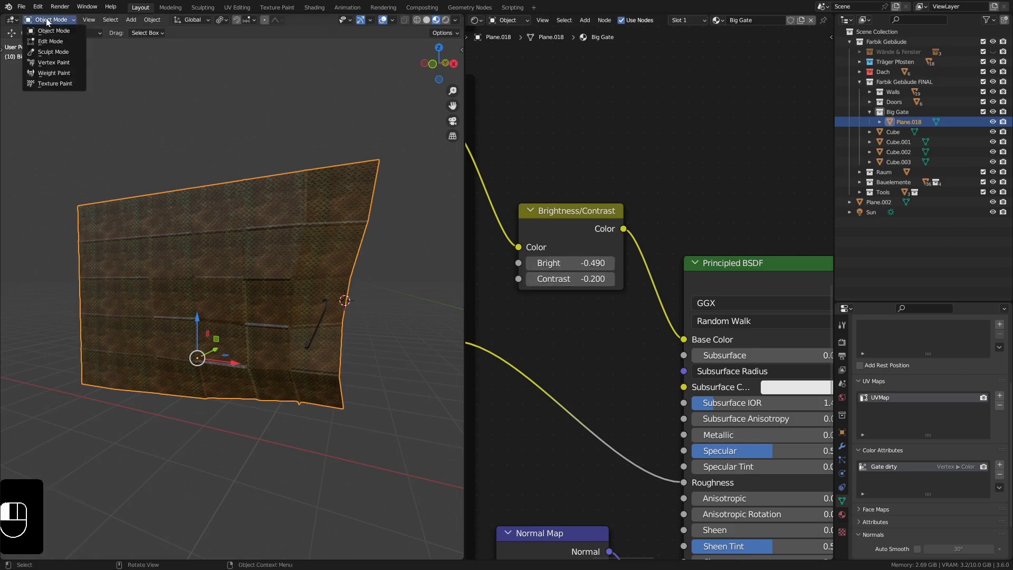
pyautogui.click(71, 65)
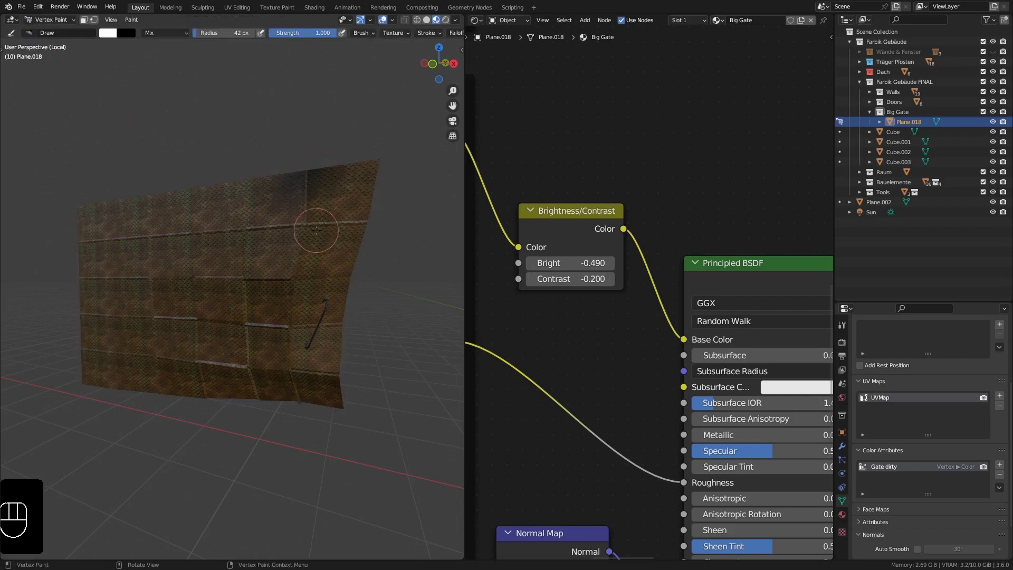
pyautogui.scroll(5, 312, 232)
pyautogui.moveTo(283, 182)
pyautogui.mouseDown(button='middle')
pyautogui.moveTo(305, 184)
pyautogui.moveTo(276, 177)
pyautogui.mouseUp(button='middle')
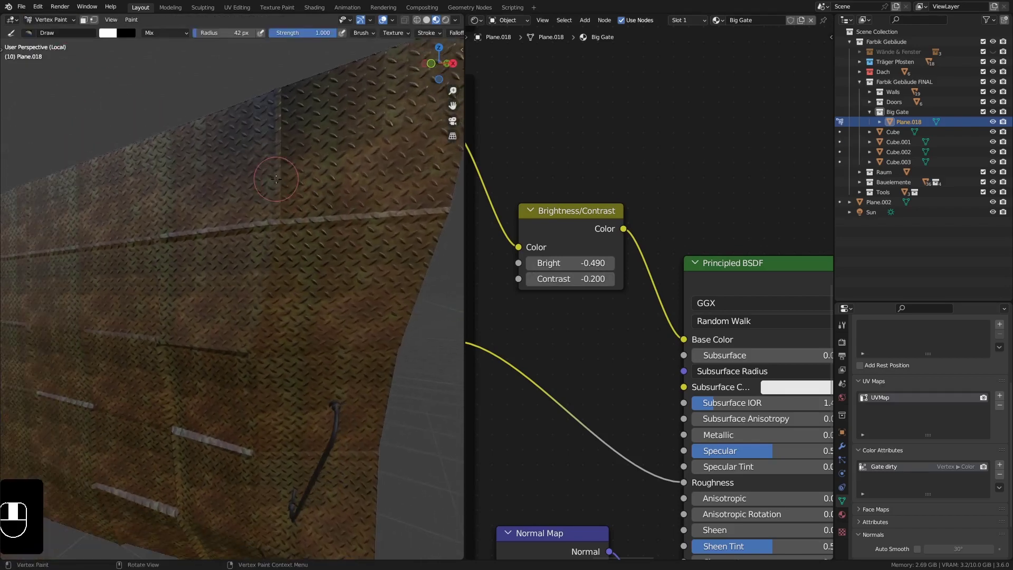
pyautogui.scroll(-3, 276, 177)
pyautogui.click(277, 201)
pyautogui.moveTo(323, 217); pyautogui.dragTo(301, 237, button='middle')
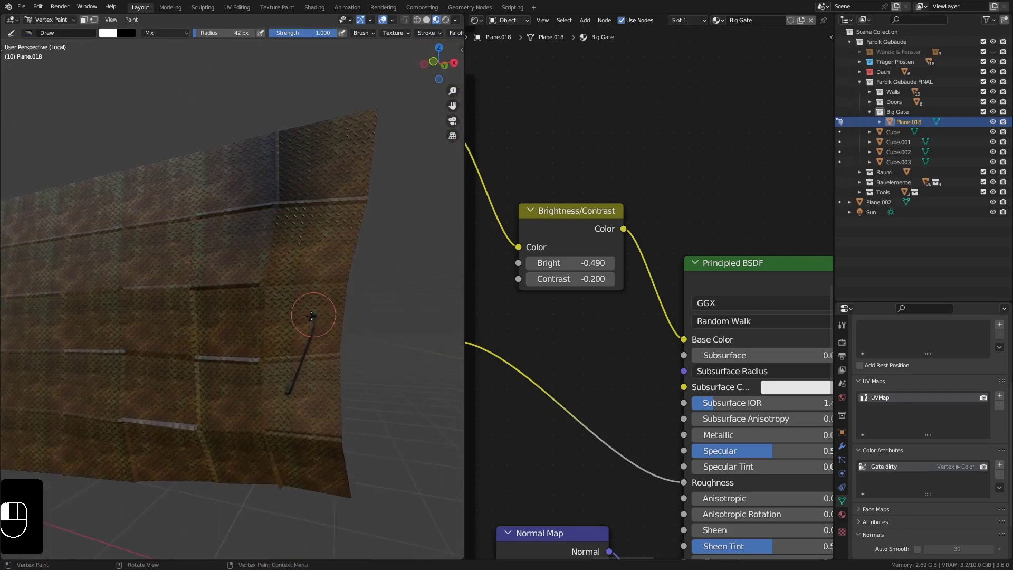
pyautogui.moveTo(316, 343); pyautogui.dragTo(320, 312, button='middle')
pyautogui.click(264, 359)
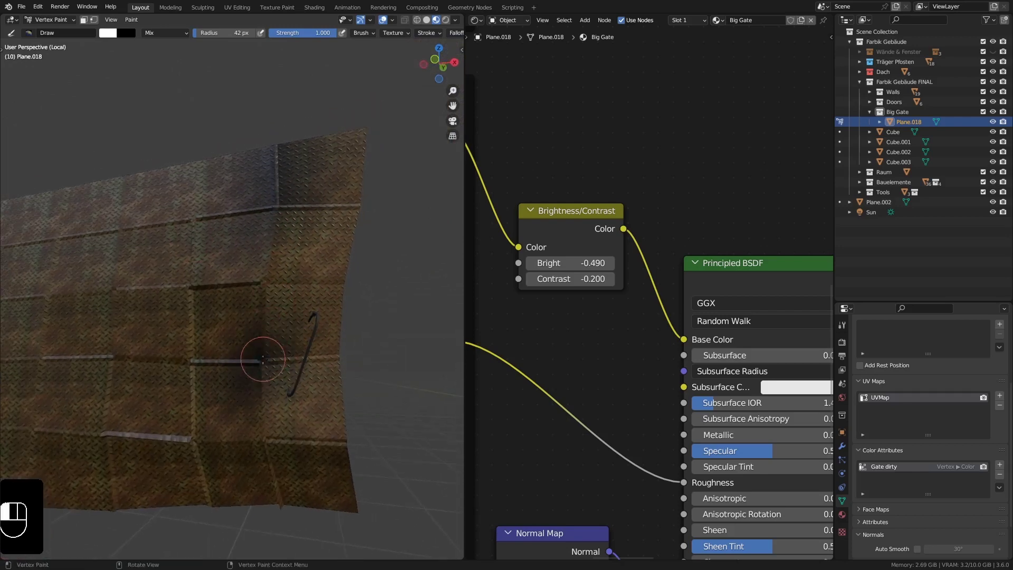
pyautogui.click(317, 366)
pyautogui.moveTo(348, 373); pyautogui.dragTo(248, 434, button='middle')
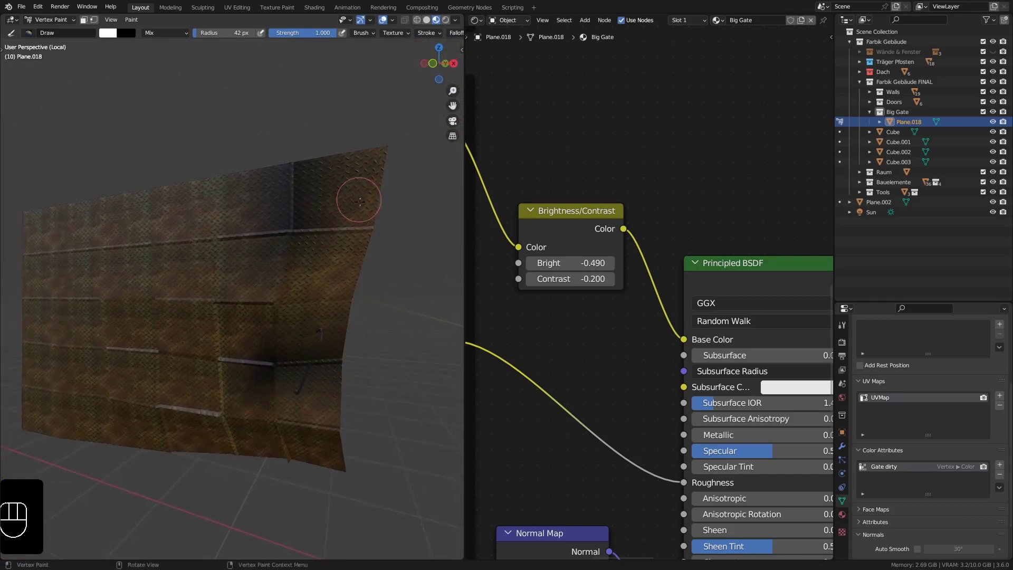
# - Paint more white strokes across the gate's middle plates, lower edge and upper plates
pyautogui.scroll(-3, 590, 350)
pyautogui.moveTo(591, 350); pyautogui.dragTo(659, 286, button='middle')
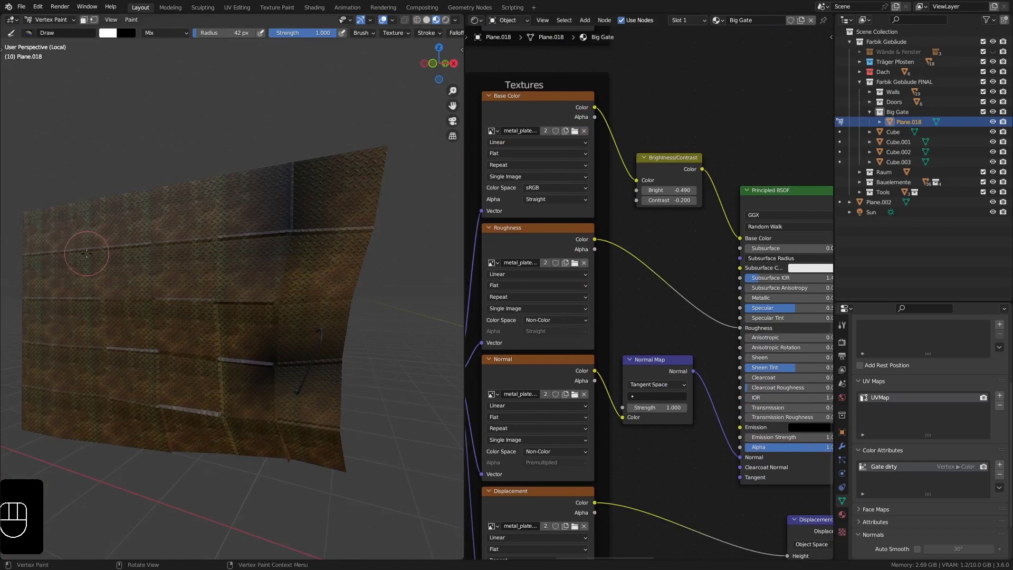
pyautogui.moveTo(160, 265)
pyautogui.mouseDown()
pyautogui.moveTo(163, 293)
pyautogui.moveTo(181, 300)
pyautogui.moveTo(216, 361)
pyautogui.mouseUp()
pyautogui.moveTo(248, 418); pyautogui.dragTo(328, 488, button='middle')
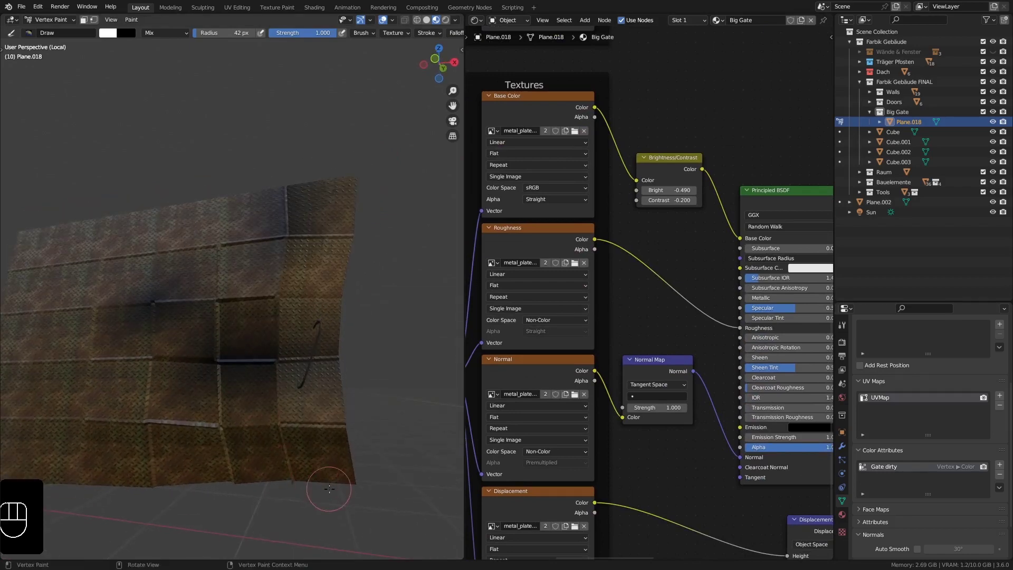
pyautogui.moveTo(207, 471)
pyautogui.mouseDown()
pyautogui.moveTo(332, 469)
pyautogui.moveTo(151, 478)
pyautogui.mouseUp()
pyautogui.moveTo(202, 433)
pyautogui.mouseDown(button='middle')
pyautogui.moveTo(232, 414)
pyautogui.moveTo(275, 361)
pyautogui.mouseUp(button='middle')
pyautogui.moveTo(317, 267)
pyautogui.mouseDown()
pyautogui.moveTo(316, 186)
pyautogui.moveTo(326, 280)
pyautogui.moveTo(291, 361)
pyautogui.mouseUp()
pyautogui.keyDown('shift'); pyautogui.moveTo(140, 310); pyautogui.dragTo(200, 304, button='middle'); pyautogui.keyUp('shift')
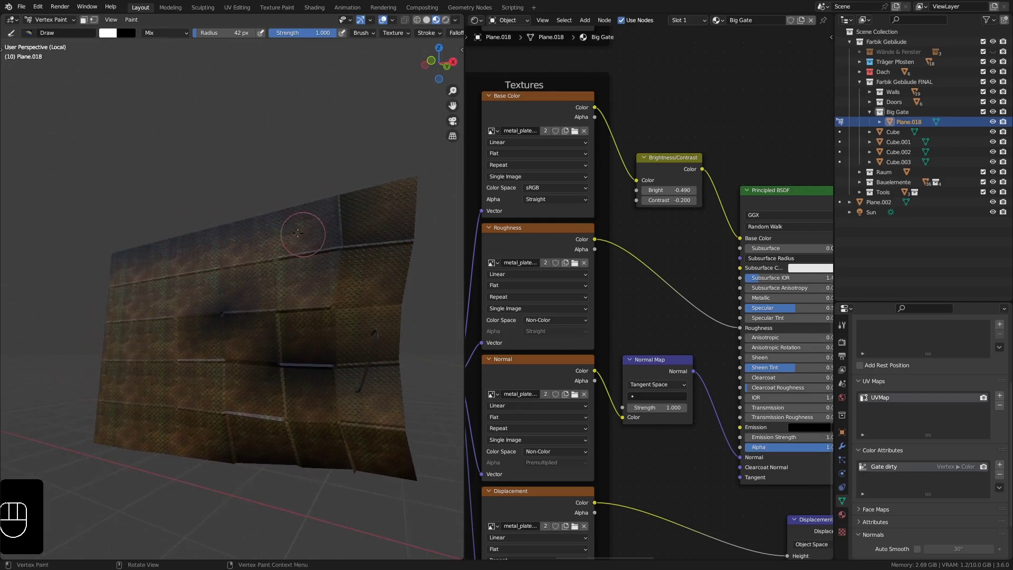
pyautogui.moveTo(253, 380); pyautogui.dragTo(274, 380, button='middle')
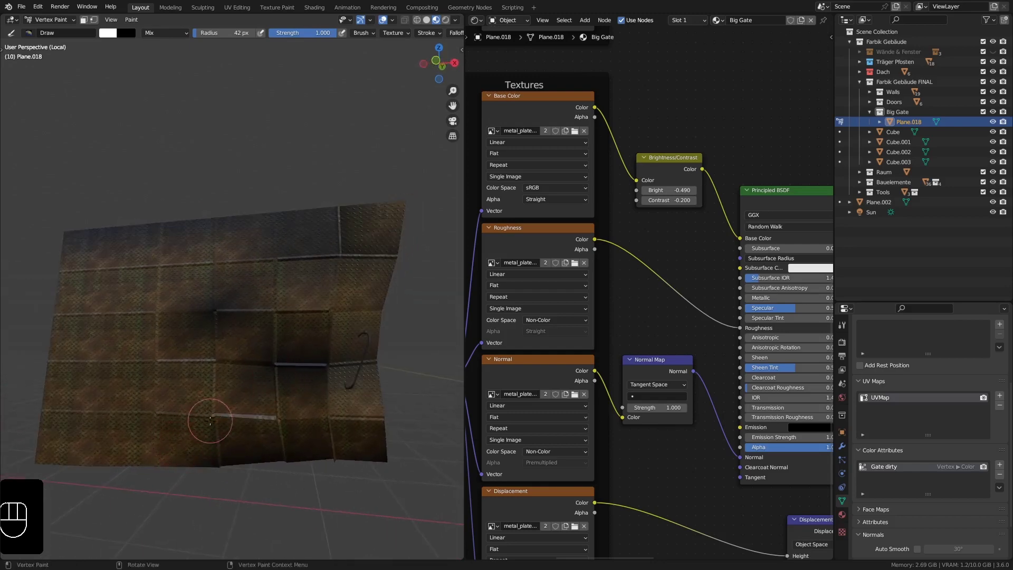
# - Reduce the brush strength to about 0.2 and paint a faint white stroke on the gate's lower middle plates
pyautogui.scroll(5, 209, 421)
pyautogui.scroll(-5, 218, 408)
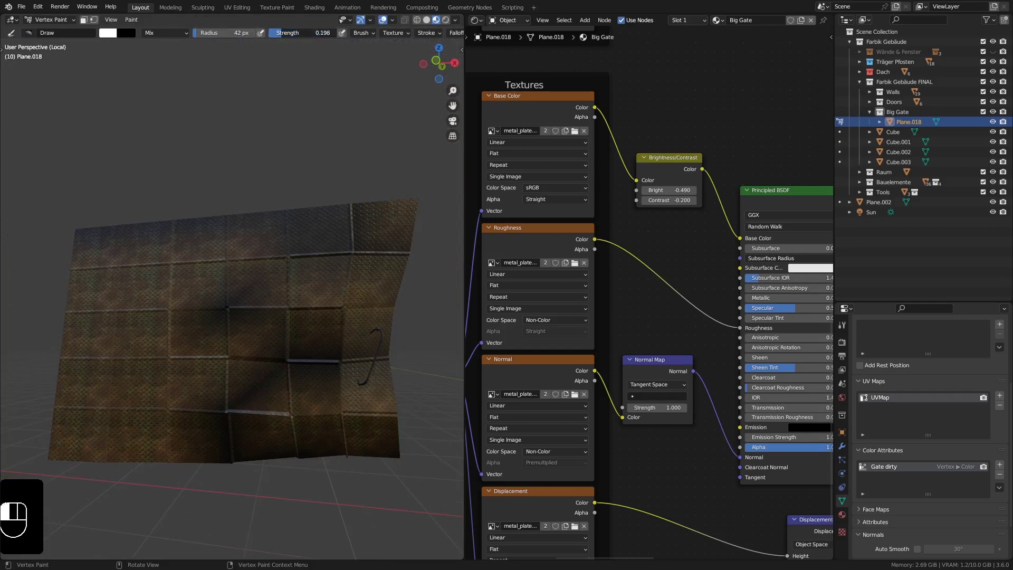
pyautogui.moveTo(244, 403)
pyautogui.mouseDown()
pyautogui.moveTo(218, 391)
pyautogui.moveTo(202, 398)
pyautogui.moveTo(238, 397)
pyautogui.mouseUp()
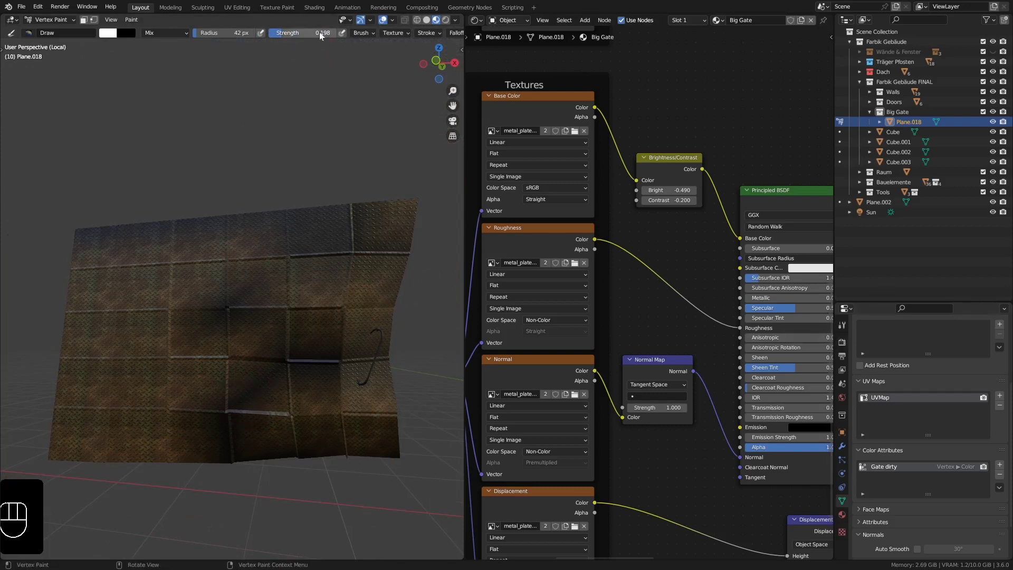
# - Set the brush strength to 1.0 and darken the paint color to black
pyautogui.moveTo(321, 35); pyautogui.dragTo(348, 35)
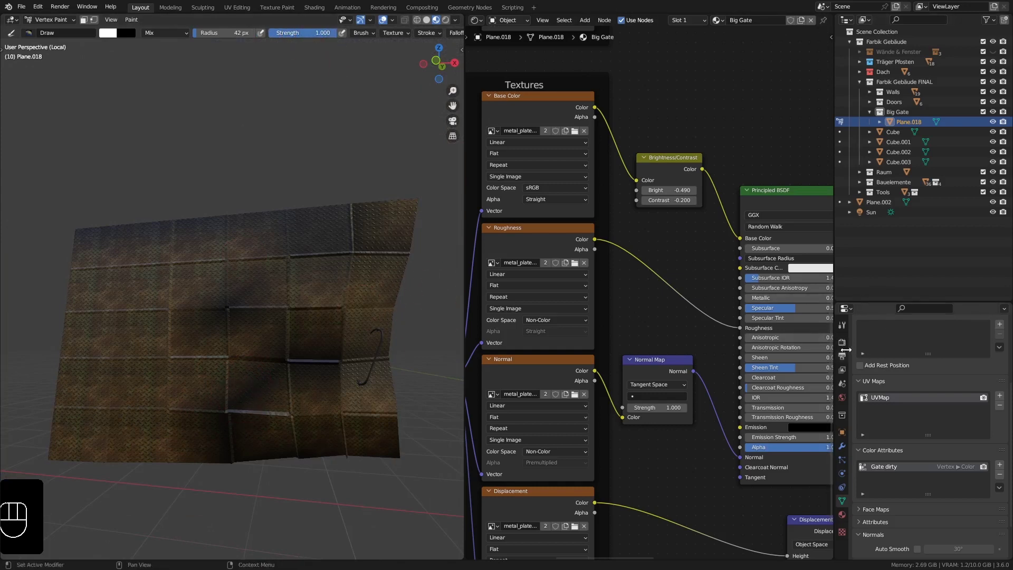
pyautogui.click(842, 325)
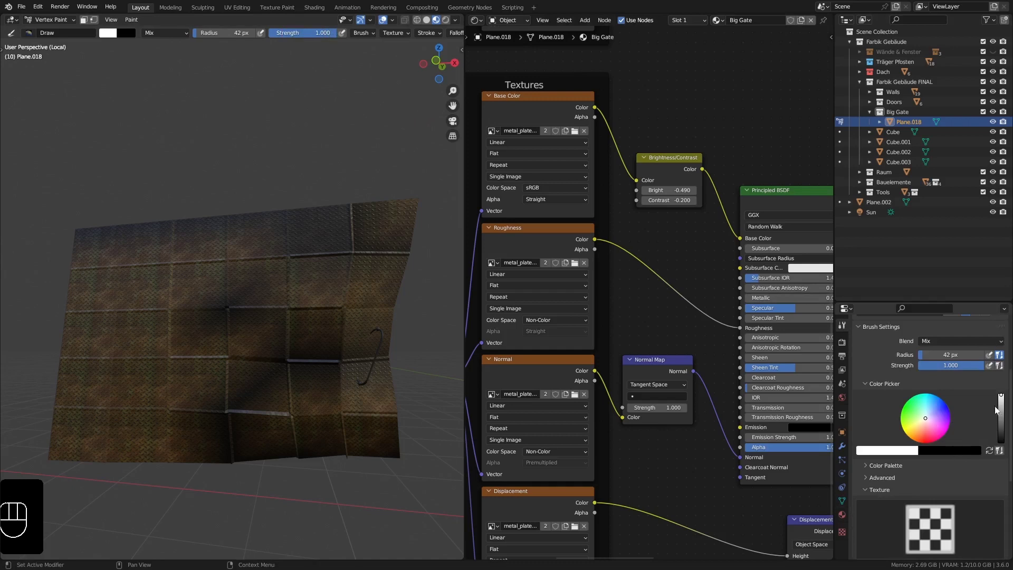
pyautogui.moveTo(1001, 397); pyautogui.dragTo(1001, 441)
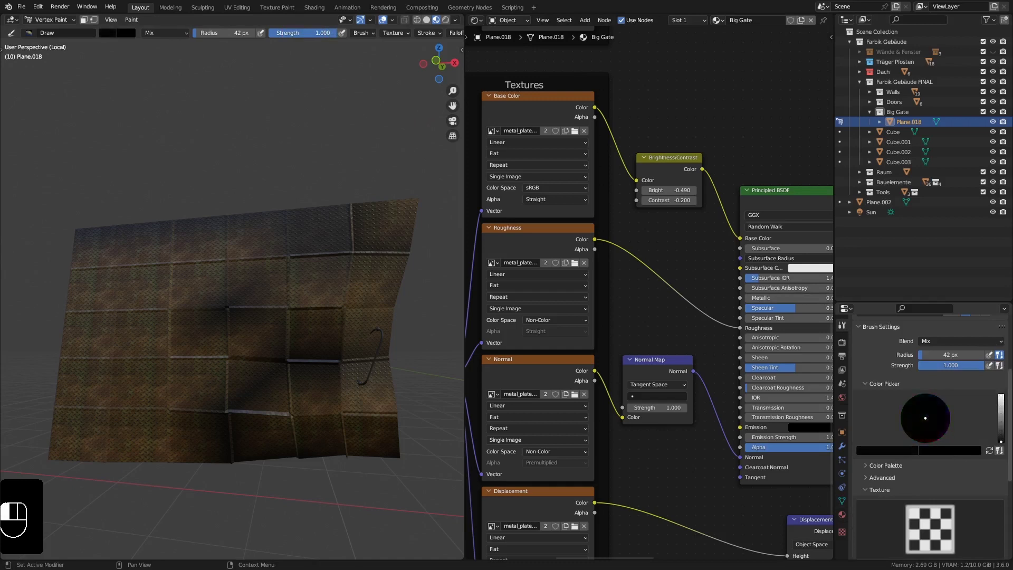
# - Dab black onto the gate's lower middle plates and set the paint color to white for a stroke across the lower outer plates
pyautogui.moveTo(253, 400)
pyautogui.mouseDown()
pyautogui.moveTo(231, 382)
pyautogui.moveTo(214, 400)
pyautogui.moveTo(265, 409)
pyautogui.moveTo(233, 398)
pyautogui.mouseUp()
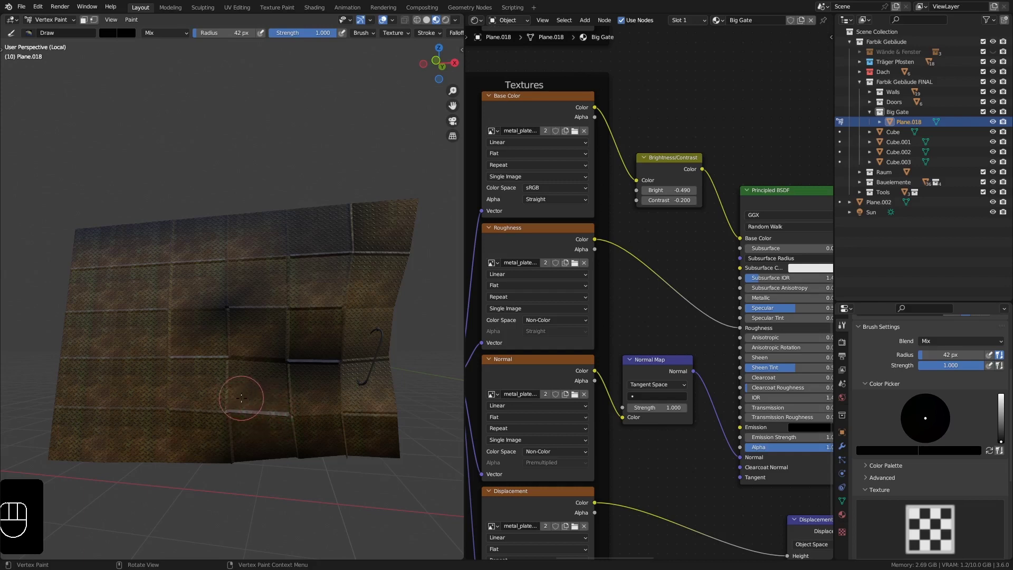
pyautogui.moveTo(1000, 438); pyautogui.dragTo(1001, 395)
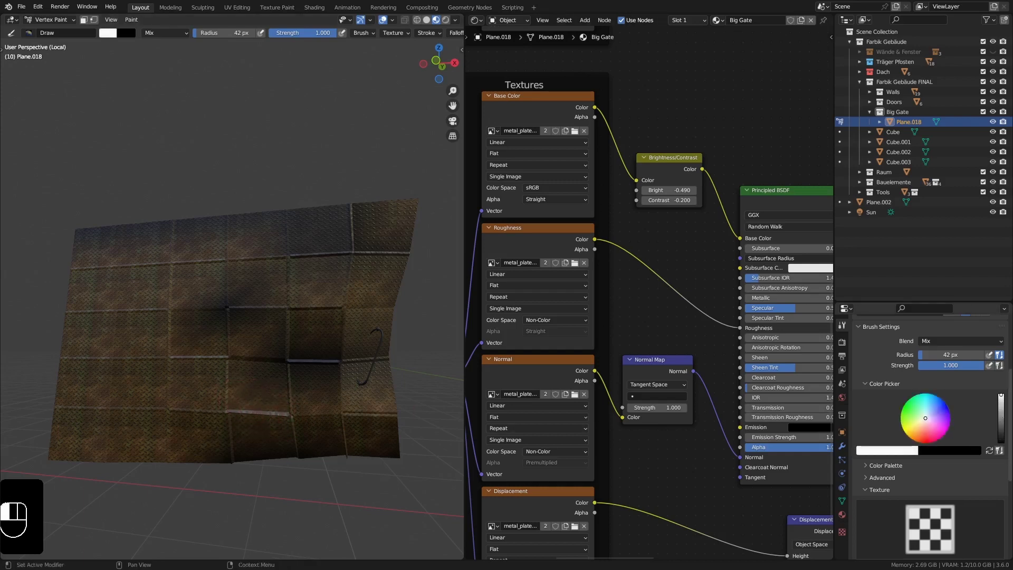
pyautogui.moveTo(180, 447)
pyautogui.mouseDown()
pyautogui.moveTo(134, 451)
pyautogui.moveTo(165, 437)
pyautogui.mouseUp()
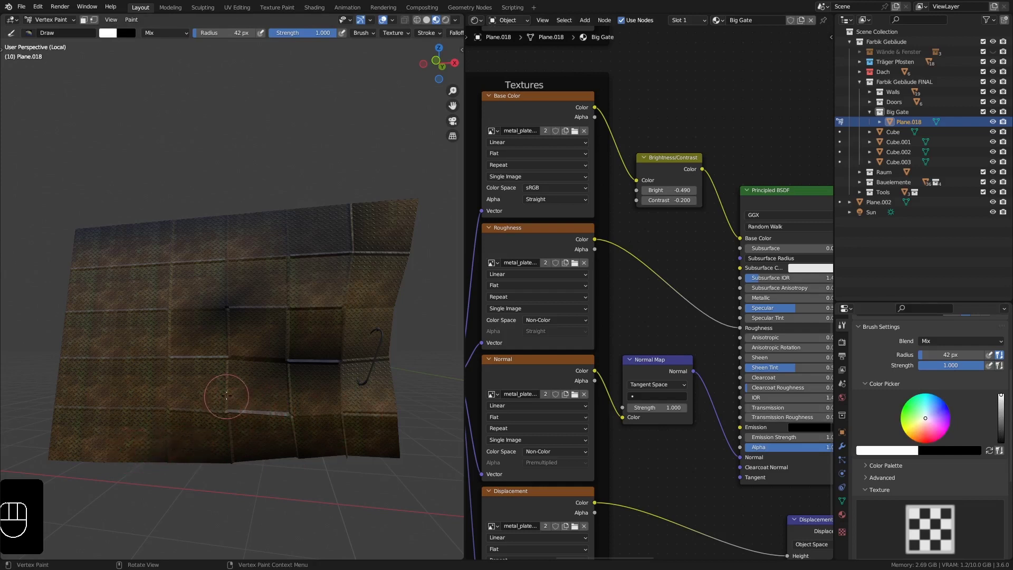
# - Return the gate to Object Mode and expand the 3D viewport over the node editor's area
pyautogui.moveTo(227, 396)
pyautogui.mouseDown(button='middle')
pyautogui.moveTo(262, 433)
pyautogui.moveTo(251, 427)
pyautogui.moveTo(273, 424)
pyautogui.mouseUp(button='middle')
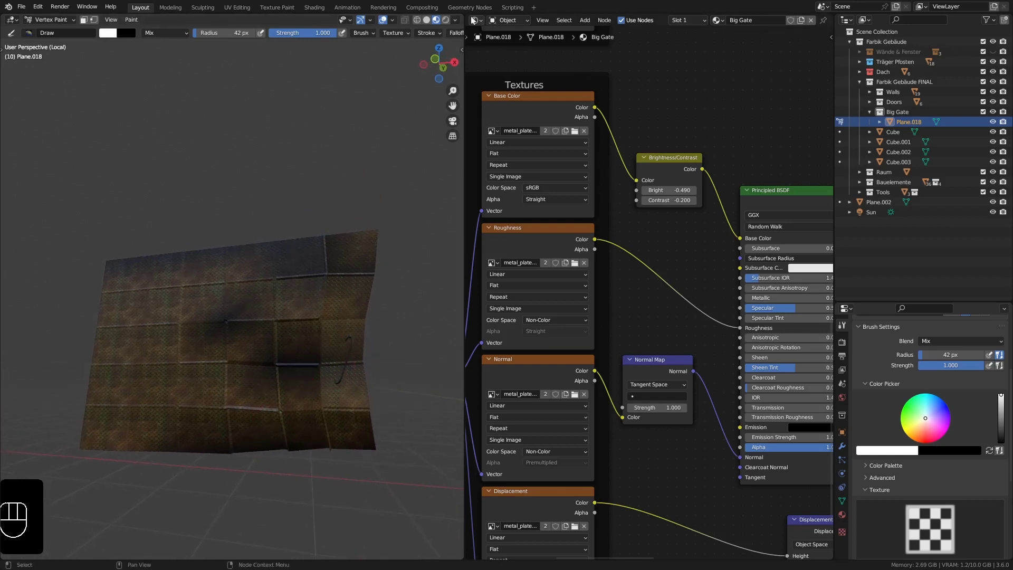
pyautogui.click(46, 21)
pyautogui.click(49, 33)
pyautogui.moveTo(285, 246); pyautogui.dragTo(257, 252, button='middle')
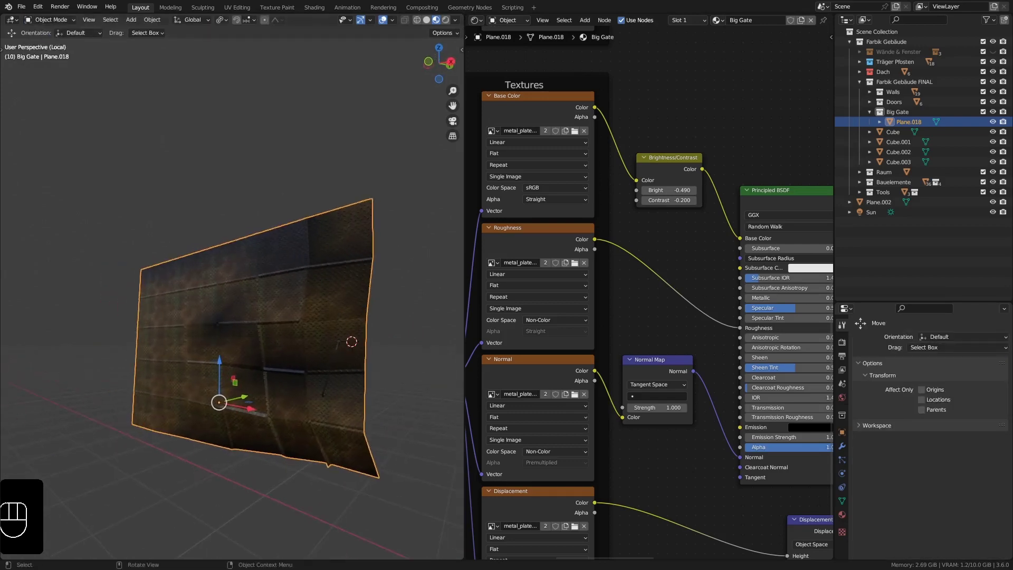
pyautogui.moveTo(462, 18); pyautogui.dragTo(475, 37)
pyautogui.press('KP_Decimal')
# - Leave local view and slide the gate about -1.93 m along the X axis to partly open the factory doorway
pyautogui.moveTo(501, 88); pyautogui.dragTo(446, 141, button='middle')
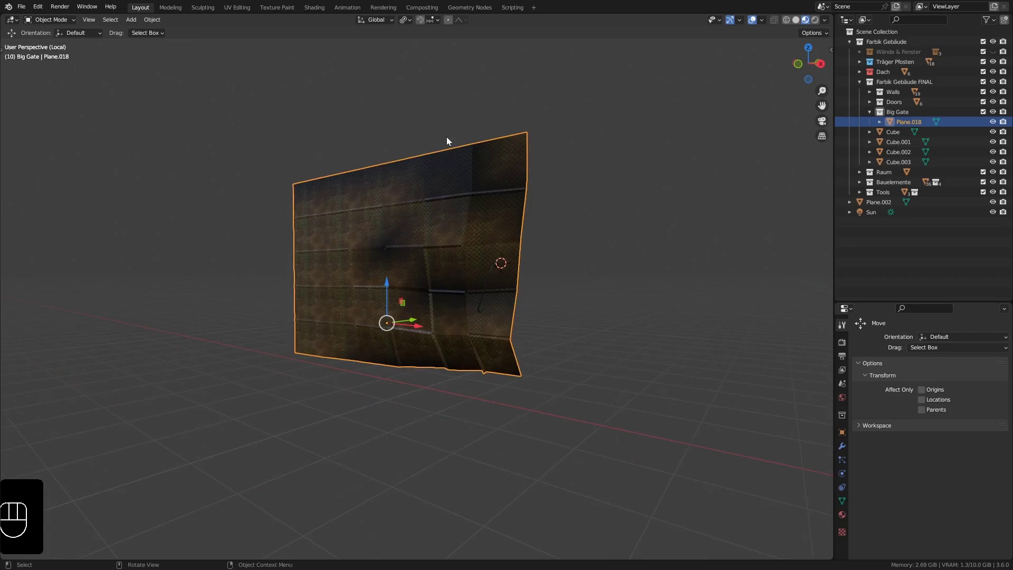
pyautogui.press('KP_Divide')
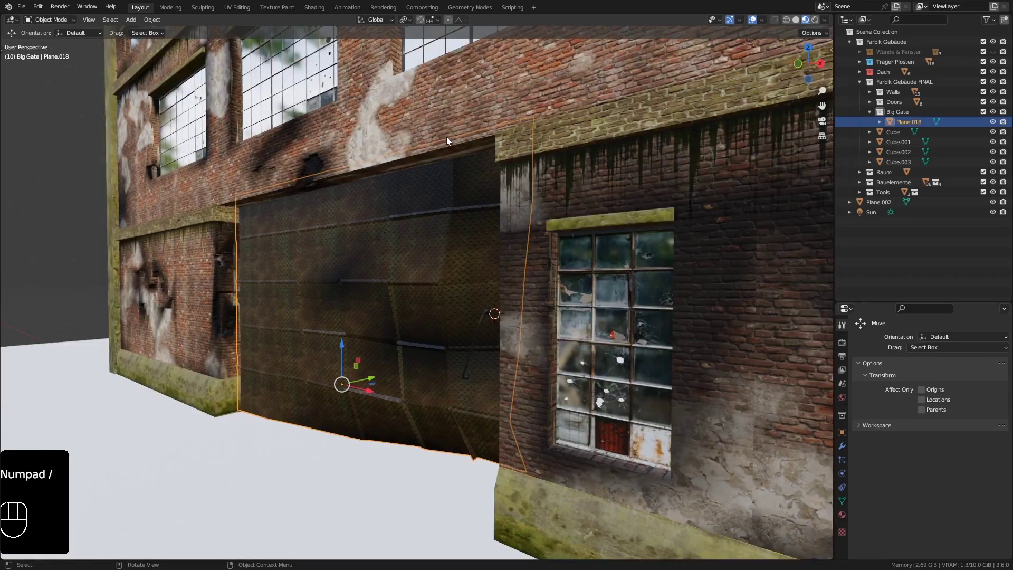
pyautogui.moveTo(417, 258); pyautogui.dragTo(407, 413, button='middle')
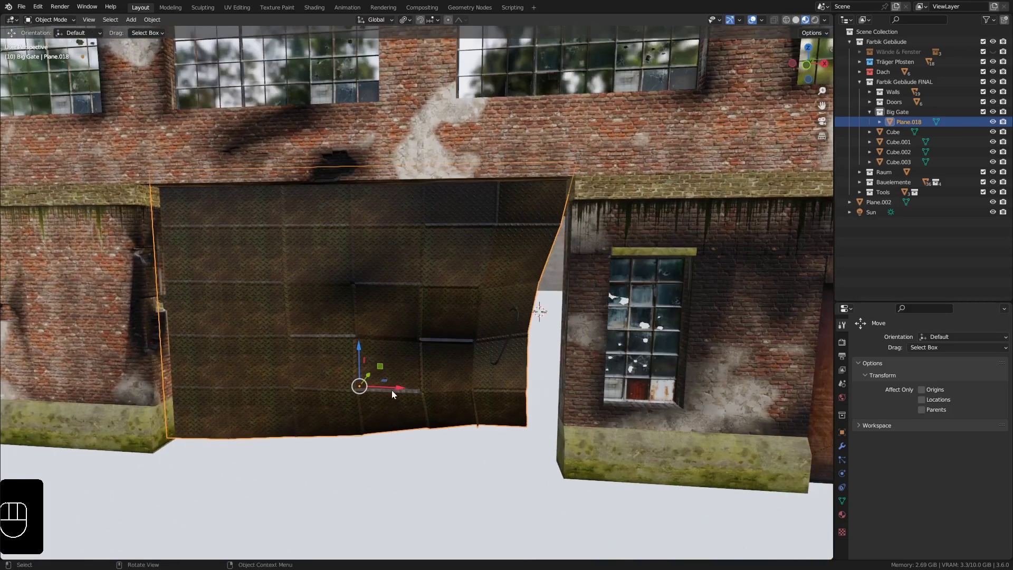
pyautogui.moveTo(397, 385); pyautogui.dragTo(276, 384)
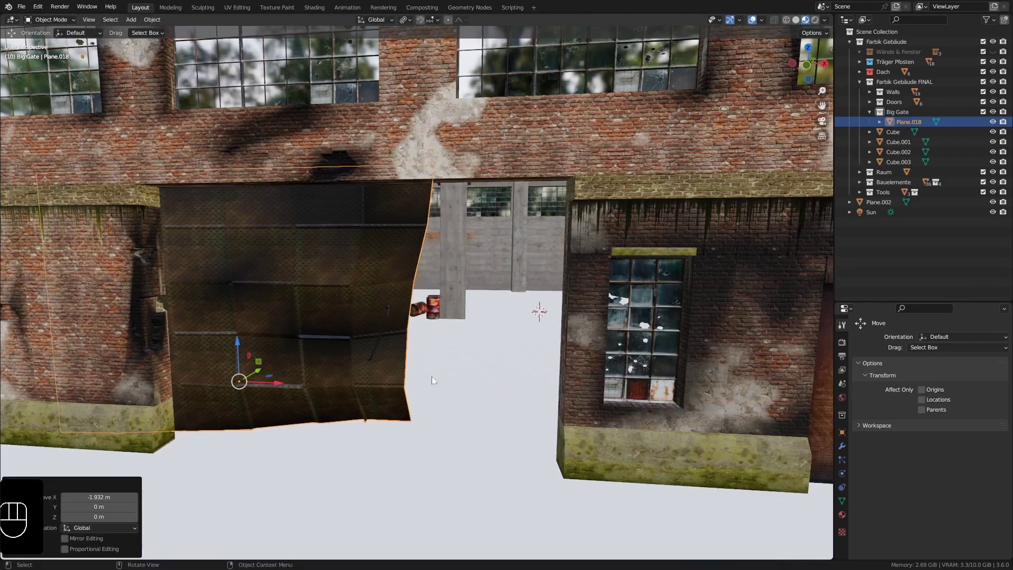
# - Switch the viewport to rendered shading and examine the partly open gate in the factory facade from several angles
pyautogui.moveTo(431, 376); pyautogui.dragTo(374, 386, button='middle')
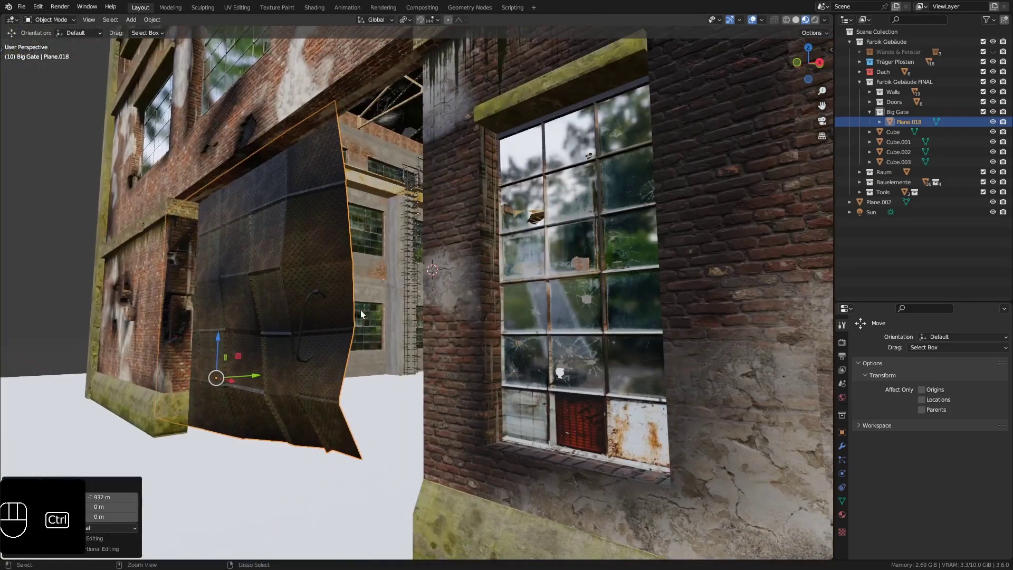
pyautogui.keyDown('ctrl'); pyautogui.moveTo(360, 309); pyautogui.dragTo(369, 337, button='middle'); pyautogui.keyUp('ctrl')
pyautogui.keyDown('shift'); pyautogui.moveTo(368, 337); pyautogui.dragTo(389, 265, button='middle'); pyautogui.keyUp('shift')
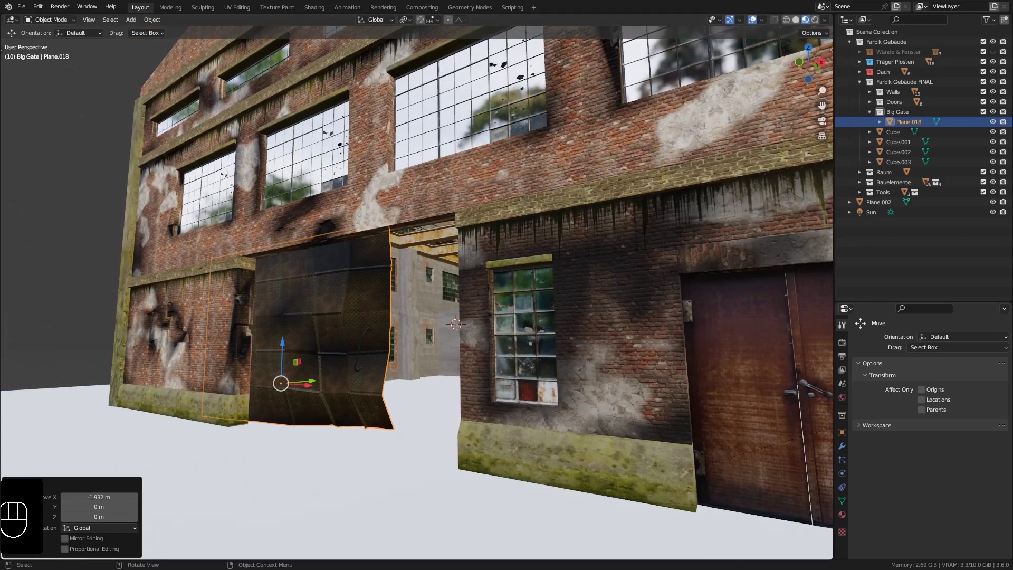
pyautogui.click(816, 20)
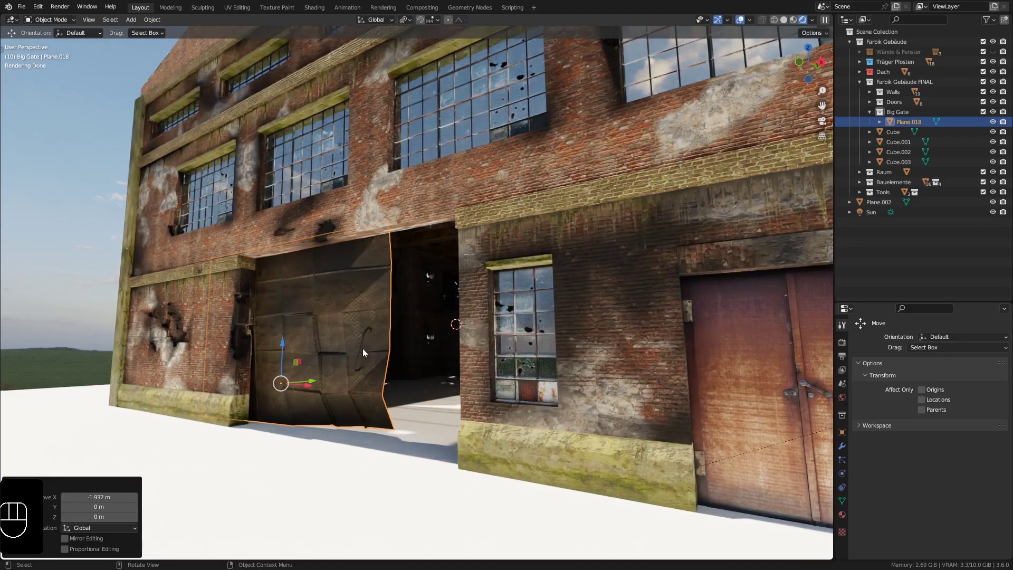
pyautogui.moveTo(380, 453); pyautogui.dragTo(329, 371, button='middle')
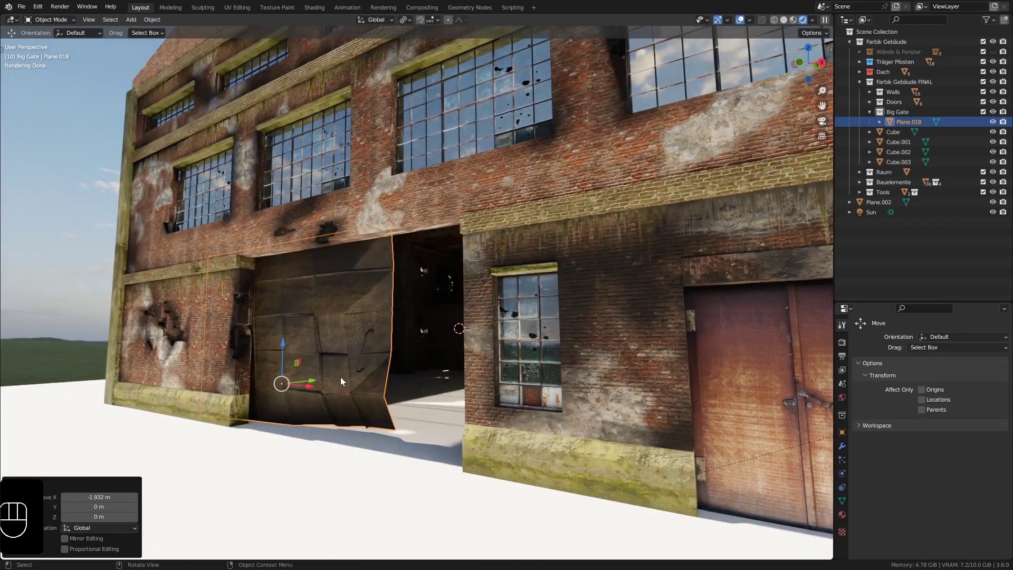
pyautogui.keyDown('shift'); pyautogui.moveTo(307, 335); pyautogui.dragTo(324, 334, button='middle'); pyautogui.keyUp('shift')
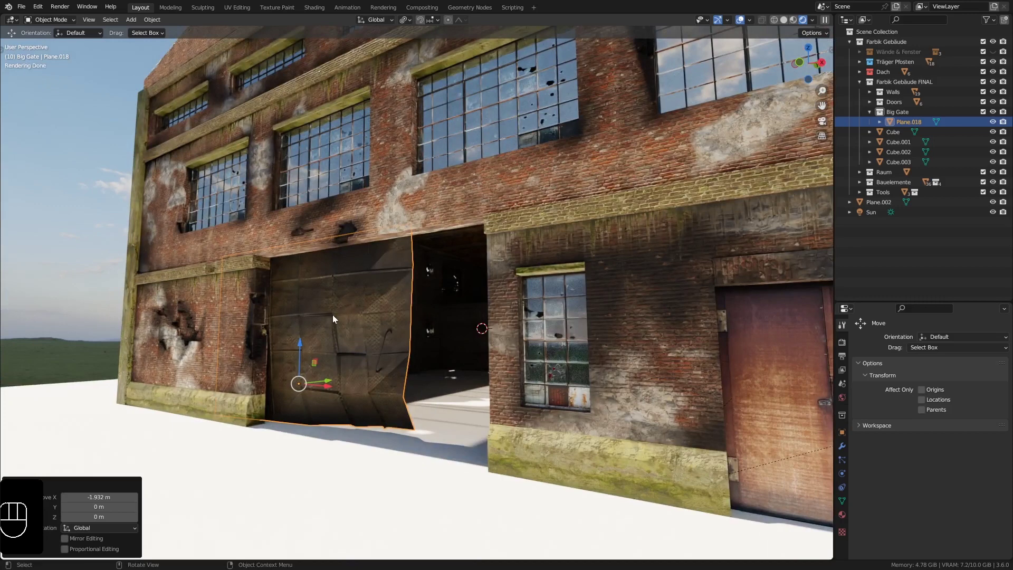
pyautogui.keyDown('shift'); pyautogui.moveTo(331, 315); pyautogui.dragTo(335, 315, button='middle'); pyautogui.keyUp('shift')
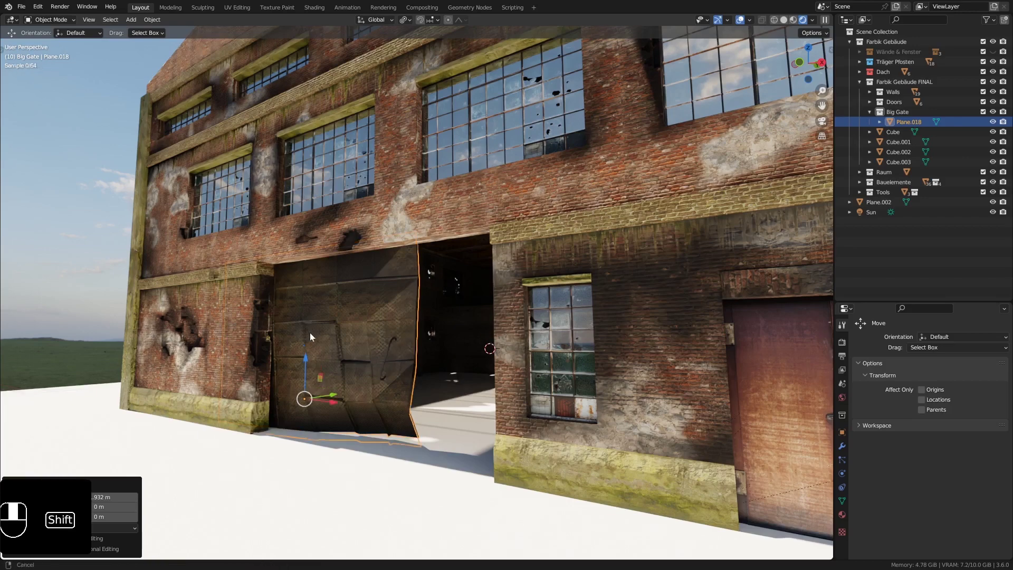
pyautogui.keyDown('shift'); pyautogui.moveTo(309, 332); pyautogui.dragTo(311, 324, button='middle'); pyautogui.keyUp('shift')
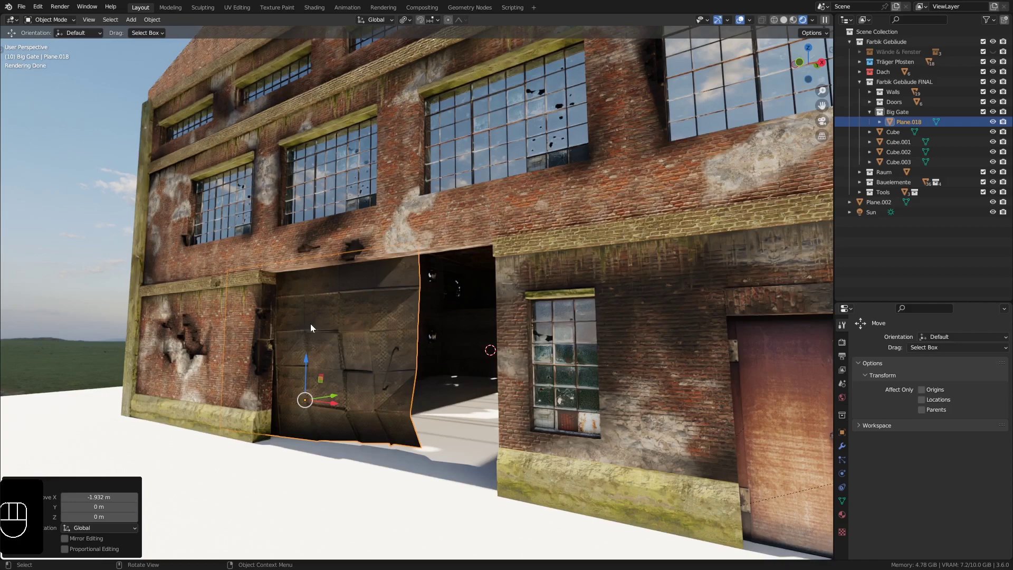
pyautogui.moveTo(324, 332); pyautogui.dragTo(324, 333, button='middle')
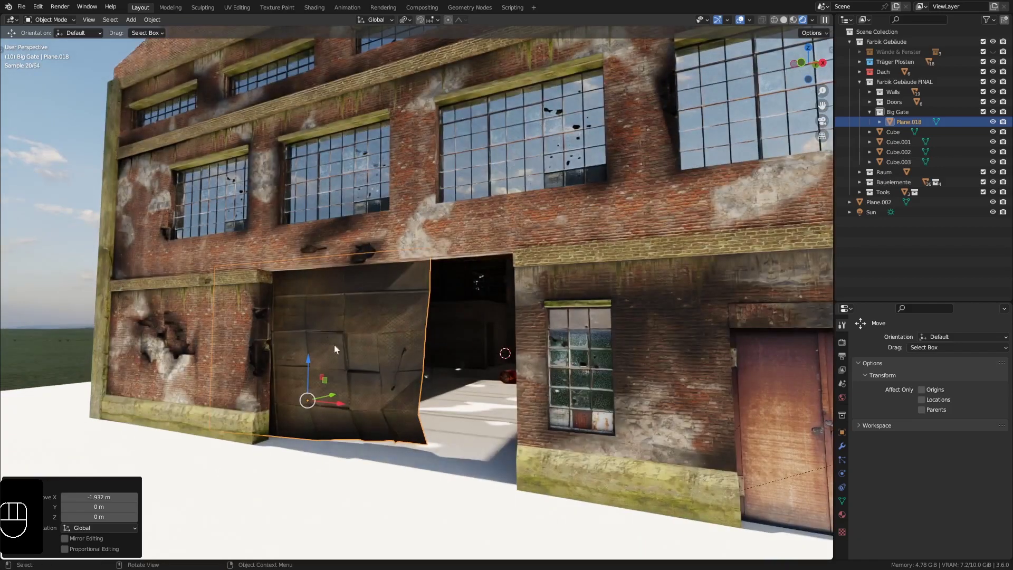